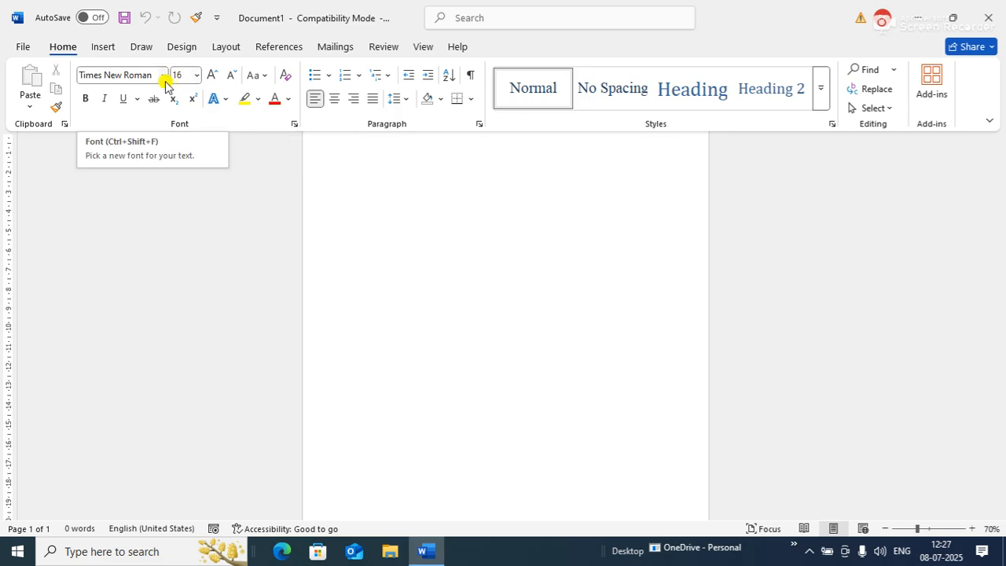
Fill the blank document with sample text by entering =rand(10,4) on the first line.
left_click(366, 164)
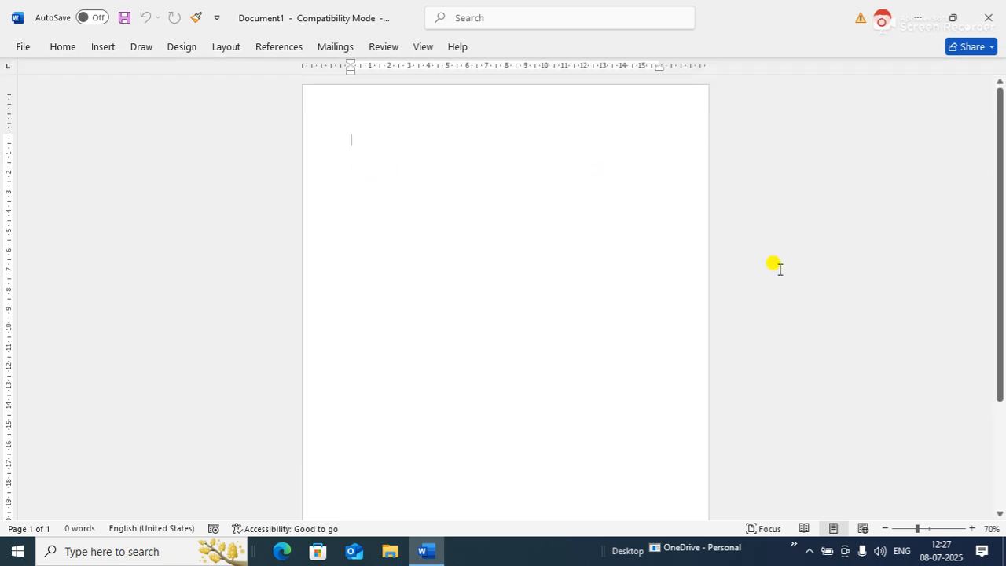
left_click(972, 528)
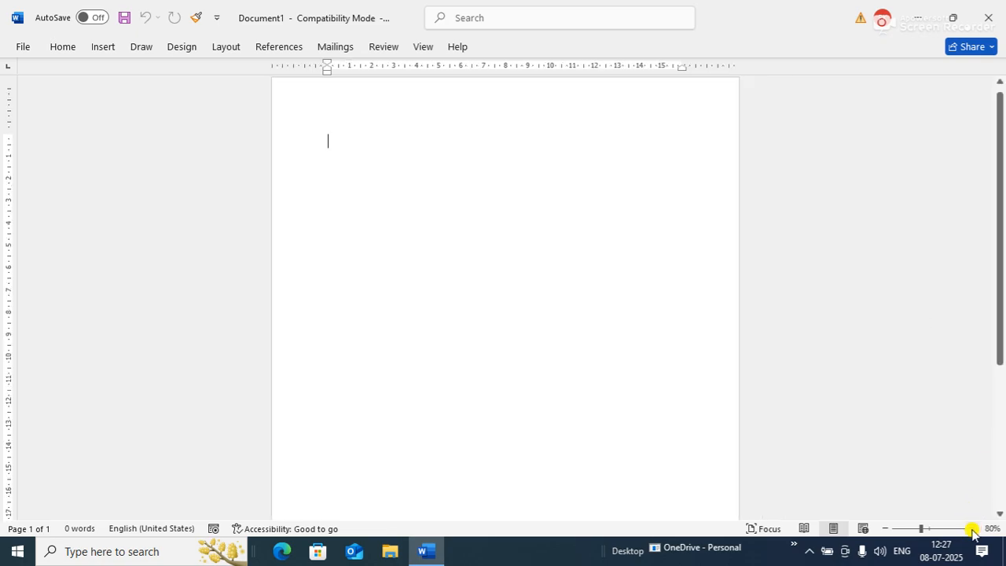
left_click(972, 528)
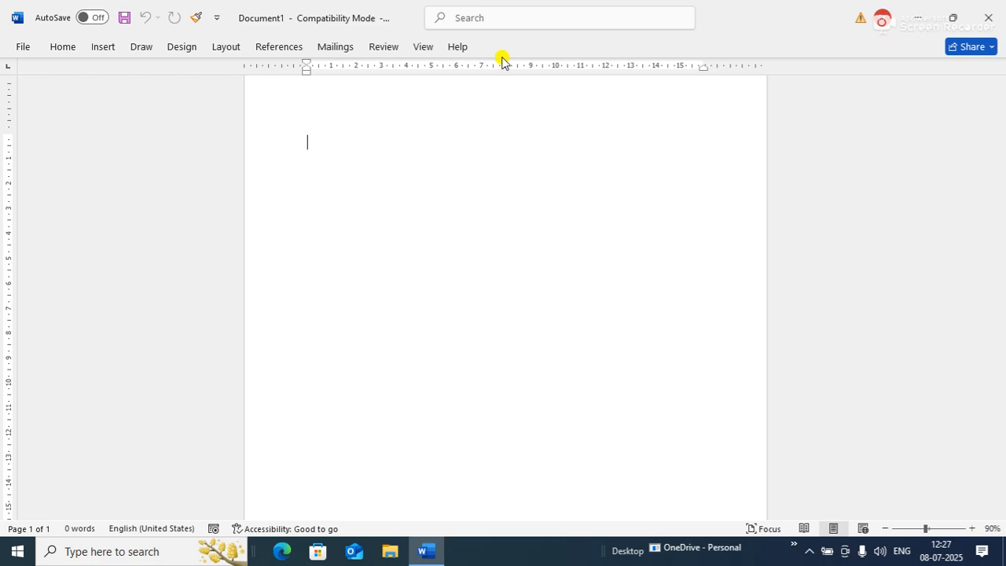
type("=ran")
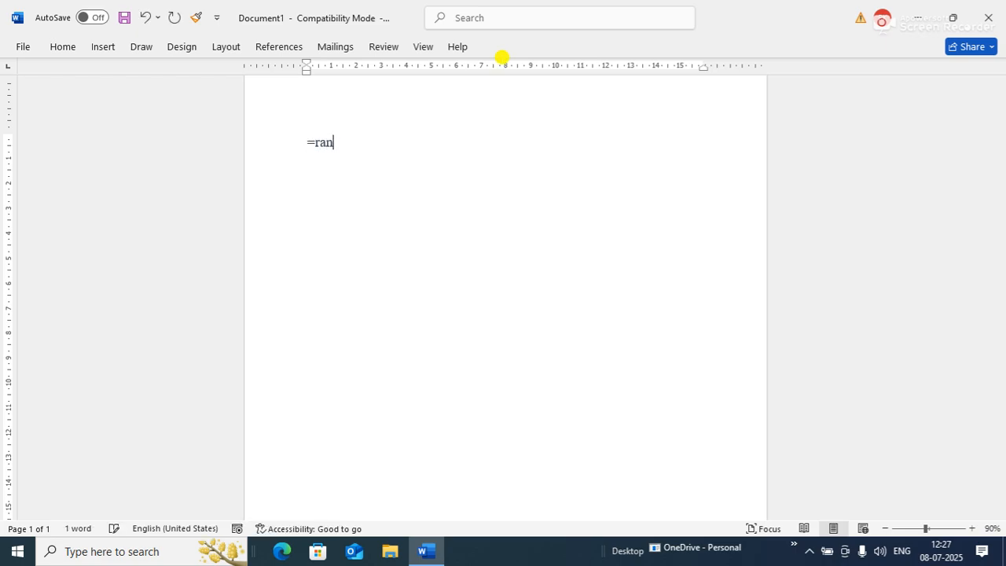
type("d(10,4)")
key("Return")
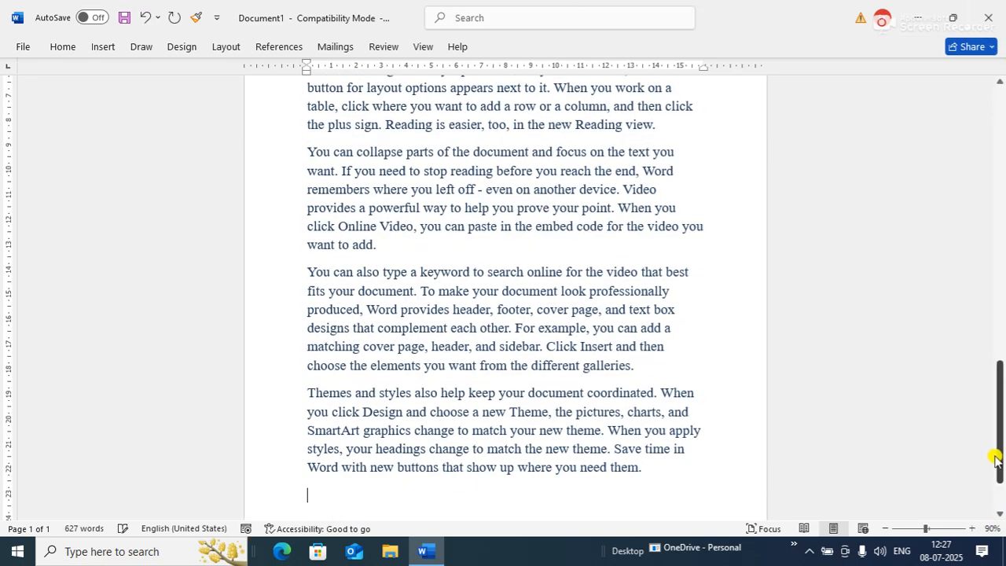
Change the font of the first paragraph, starting "Video provides a powerful way", to Script MT Bold.
left_click_drag(994, 456, 918, 63)
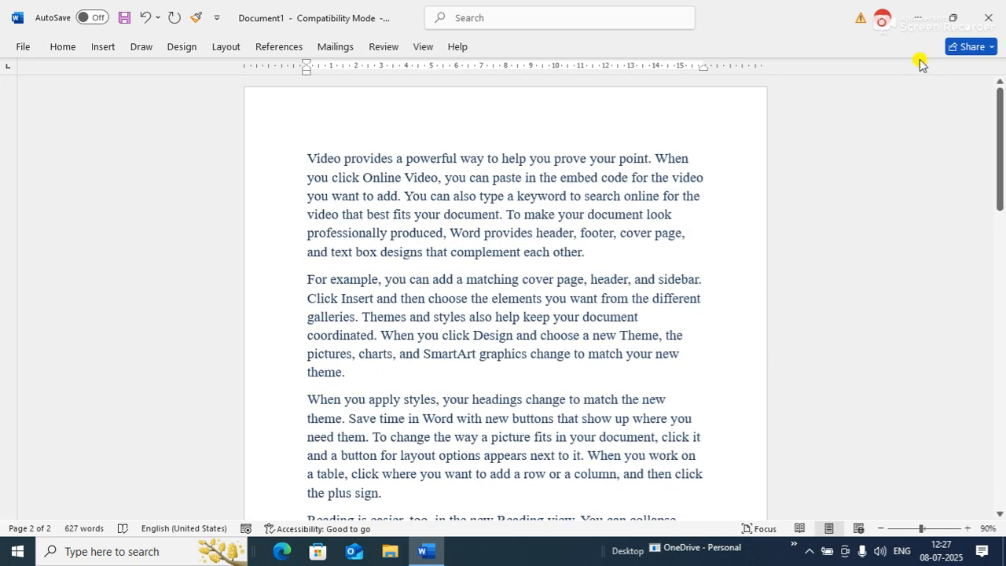
left_click_drag(325, 165, 622, 251)
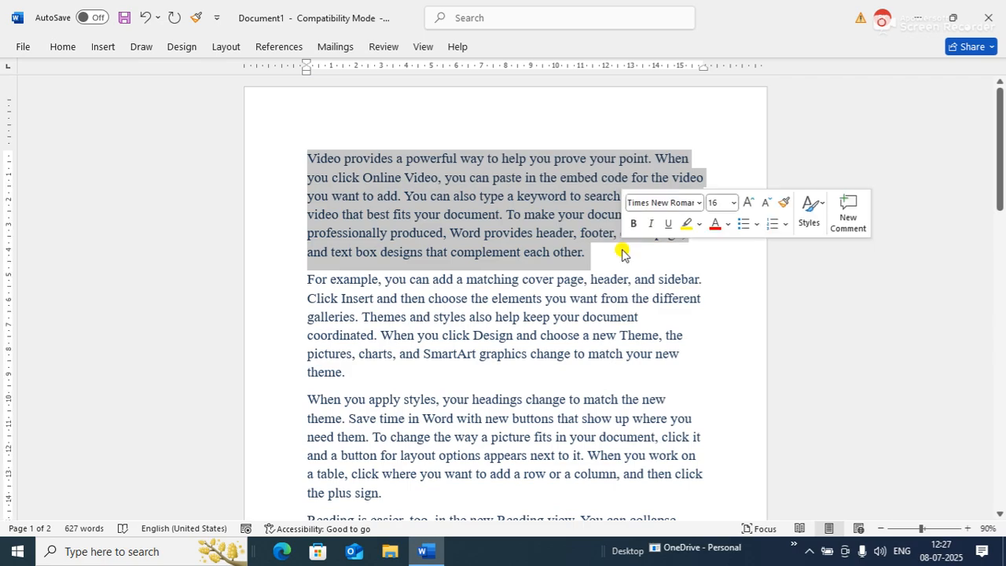
left_click(63, 46)
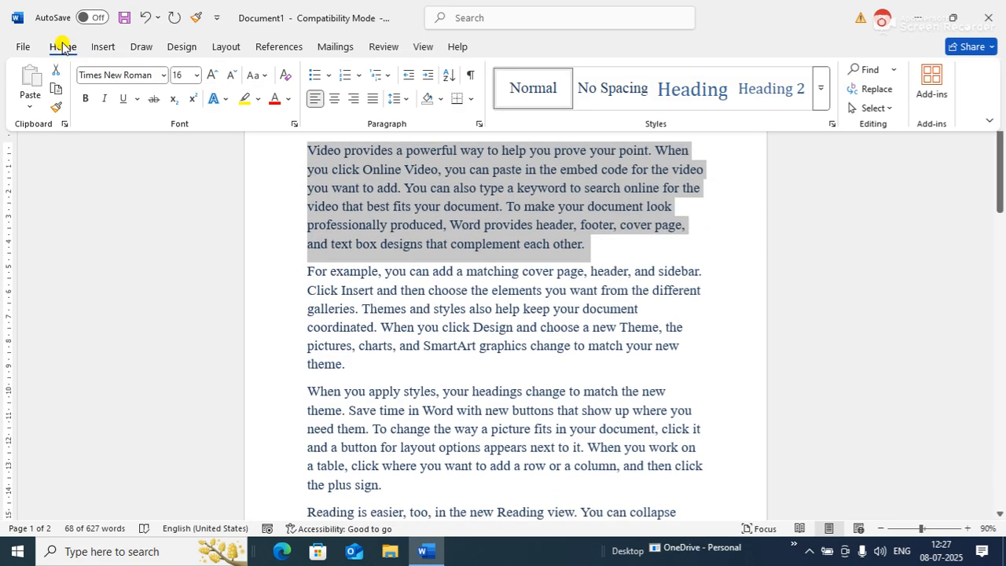
left_click(161, 76)
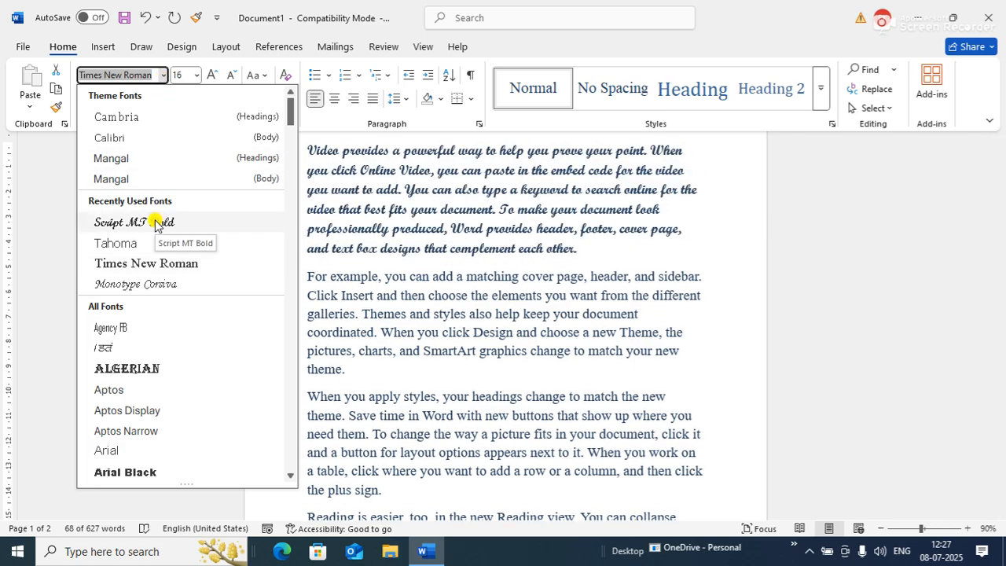
left_click(156, 224)
key("ctrl+F1")
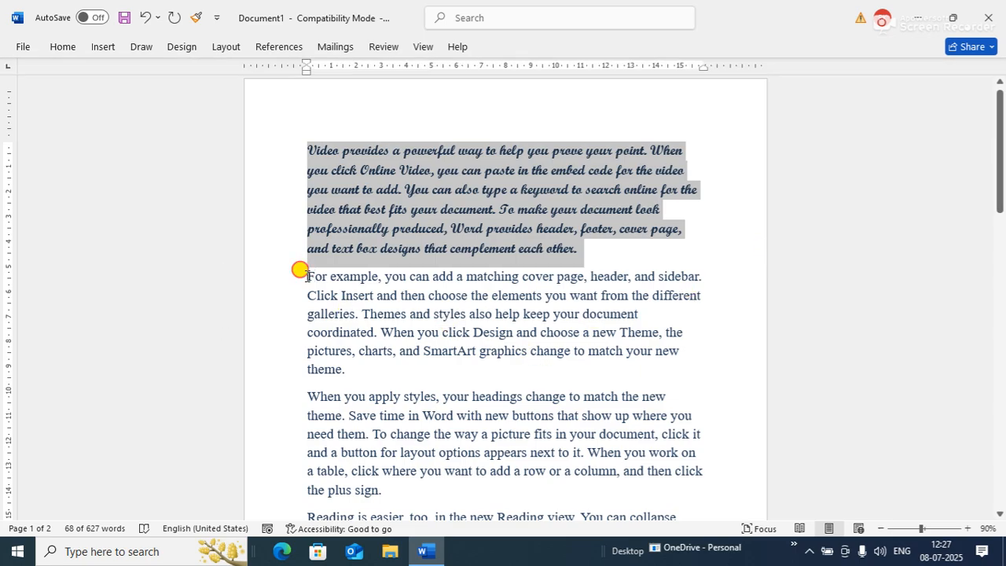
Change the font of the second paragraph, starting "For example", to Monotype Corsiva.
triple_click(374, 356)
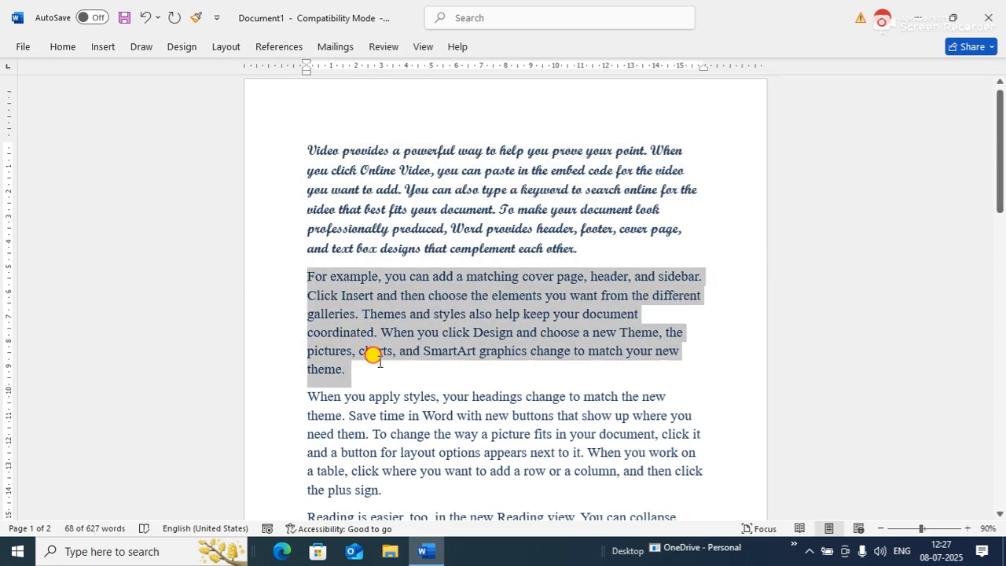
left_click(68, 47)
left_click(162, 75)
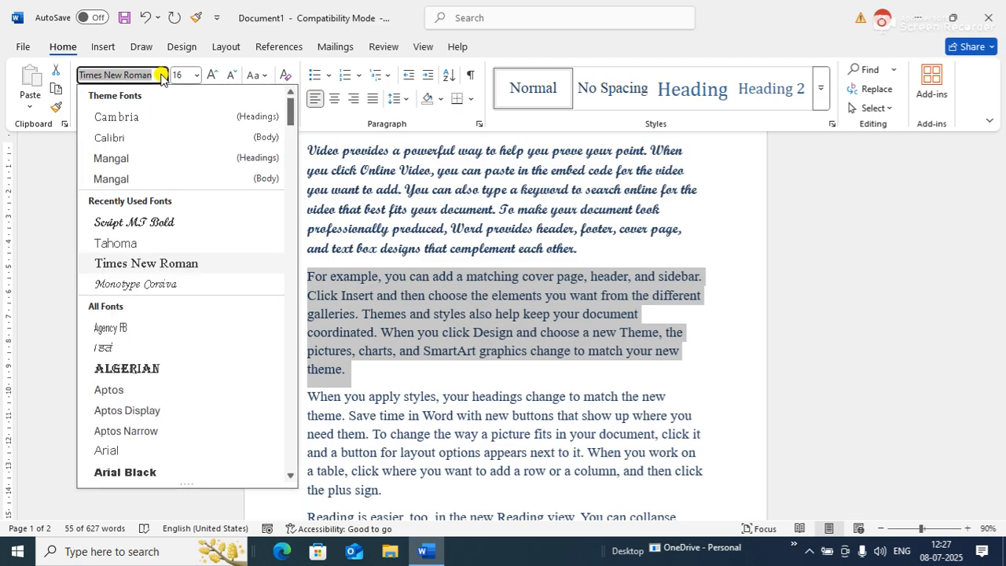
left_click(130, 285)
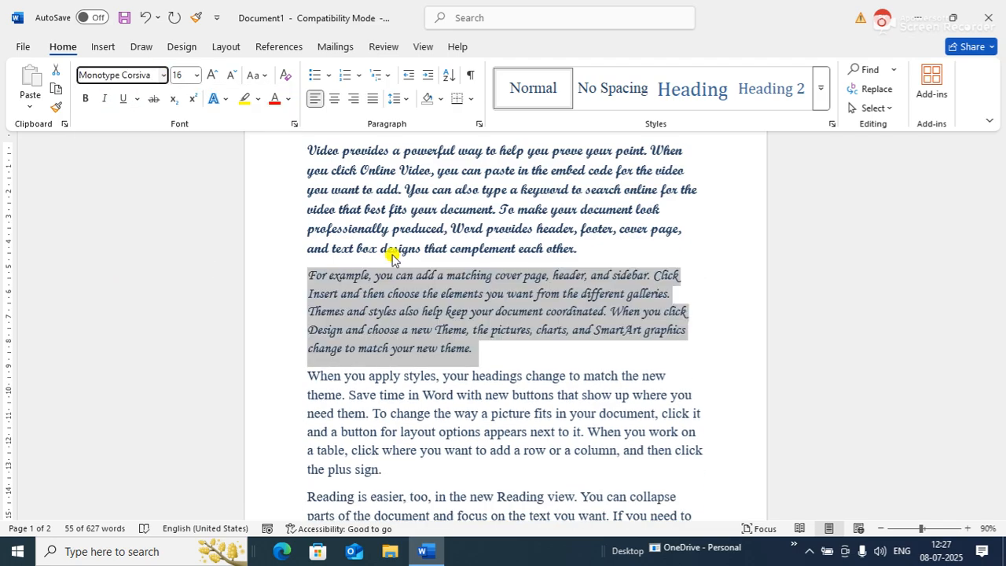
left_click(714, 398)
Change the font of the third paragraph, starting "When you apply styles", to Brush Script MT.
left_click_drag(303, 374, 377, 473)
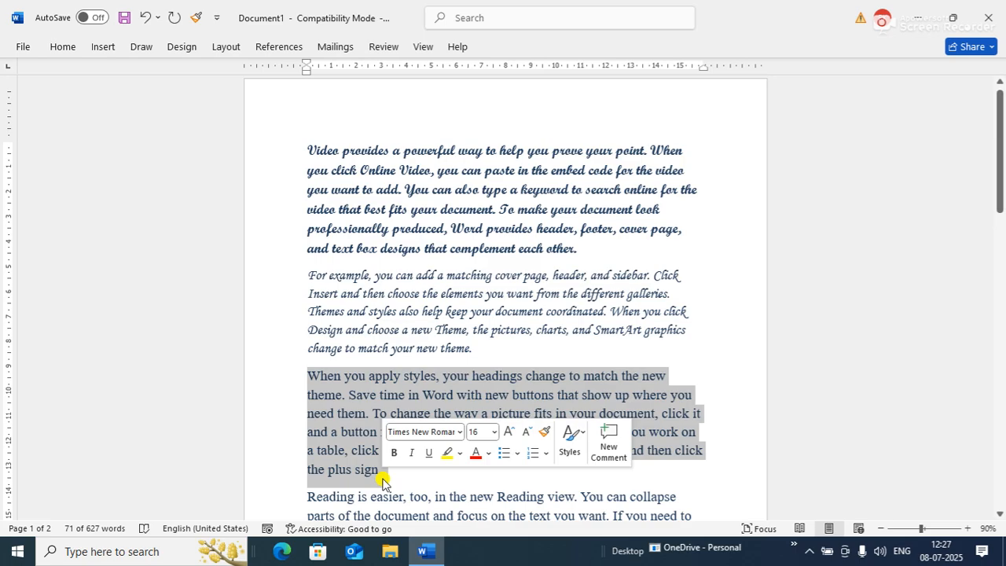
left_click(56, 46)
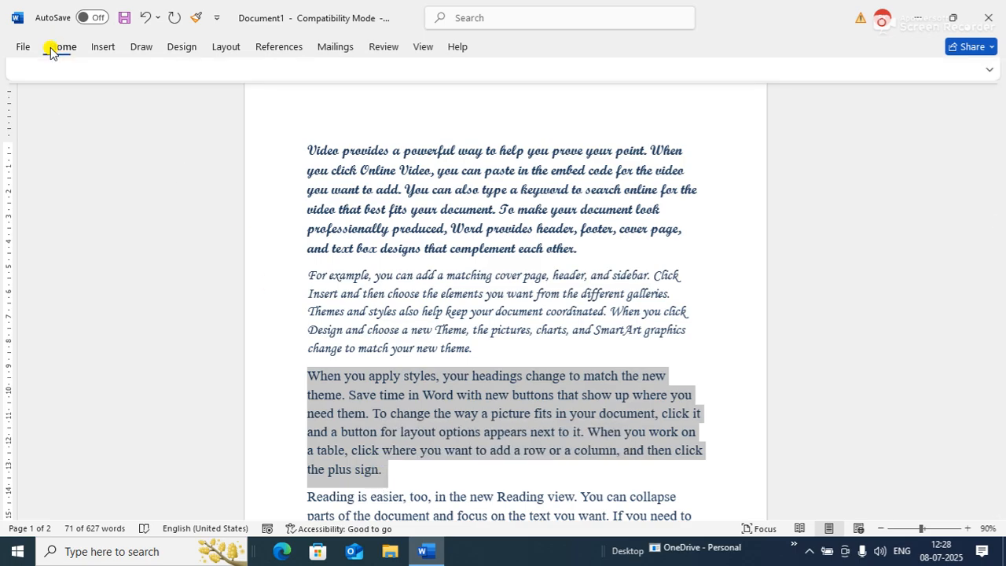
left_click(161, 77)
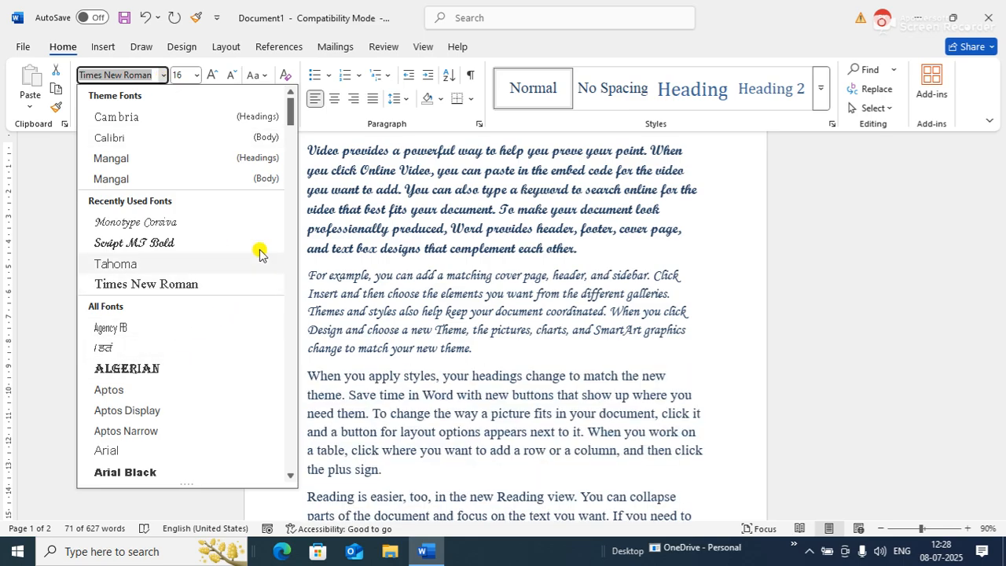
left_click_drag(289, 102, 312, 170)
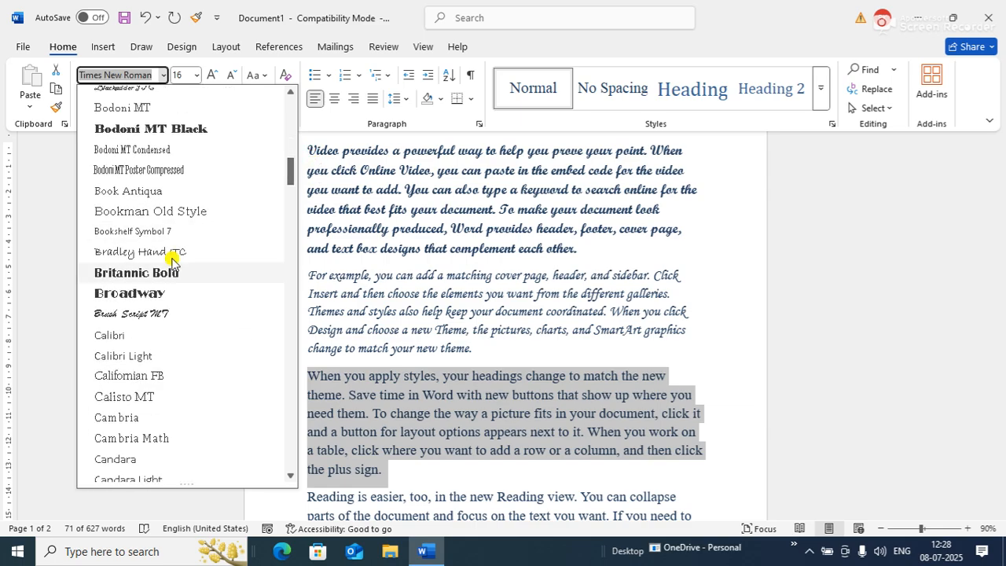
left_click(114, 314)
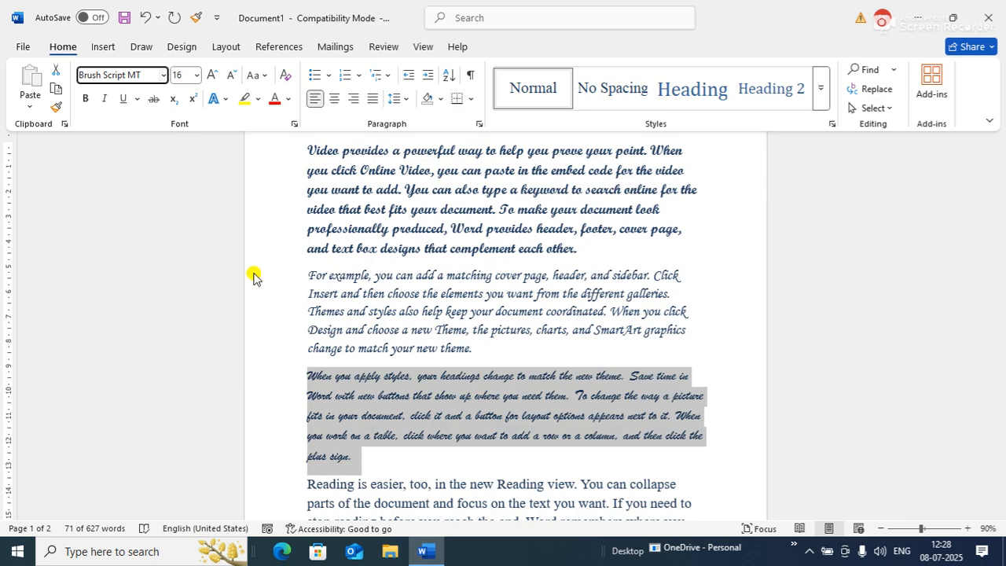
key("ctrl+F1")
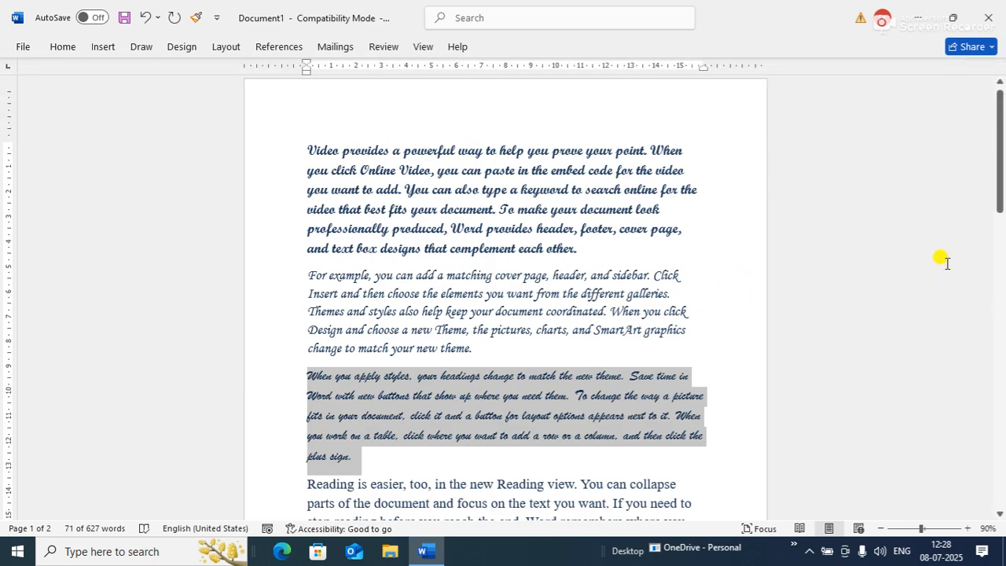
left_click(712, 331)
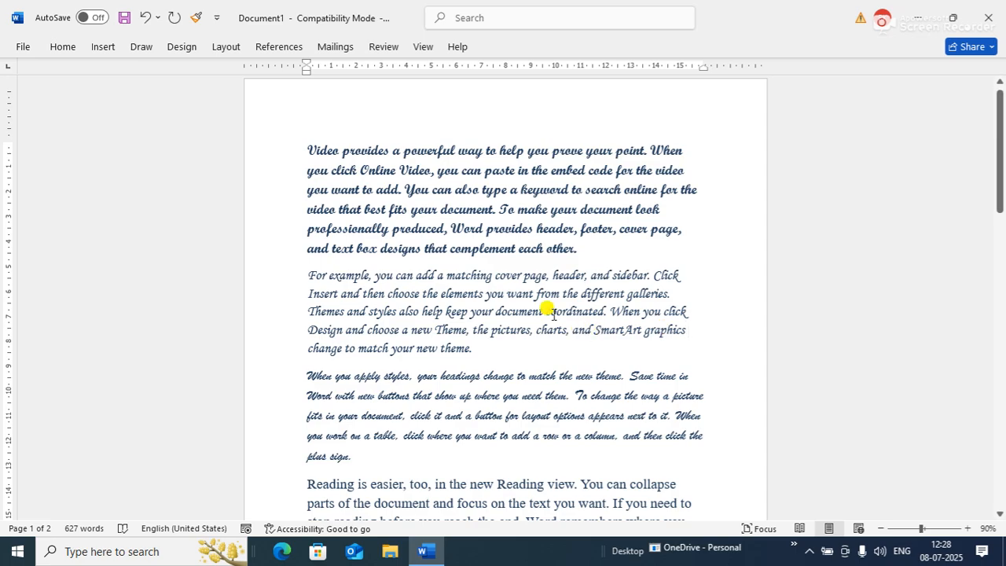
left_click(51, 48)
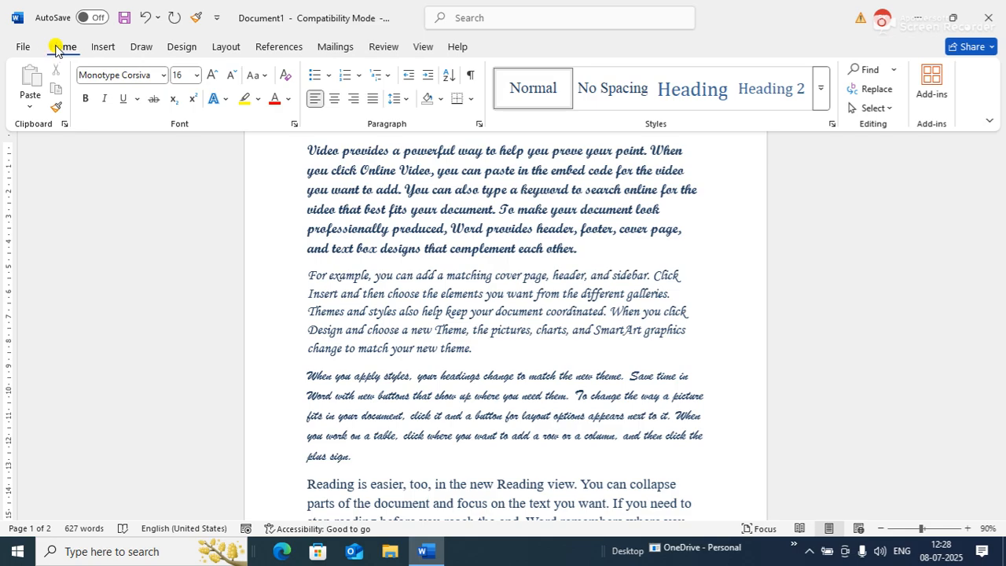
left_click(765, 261)
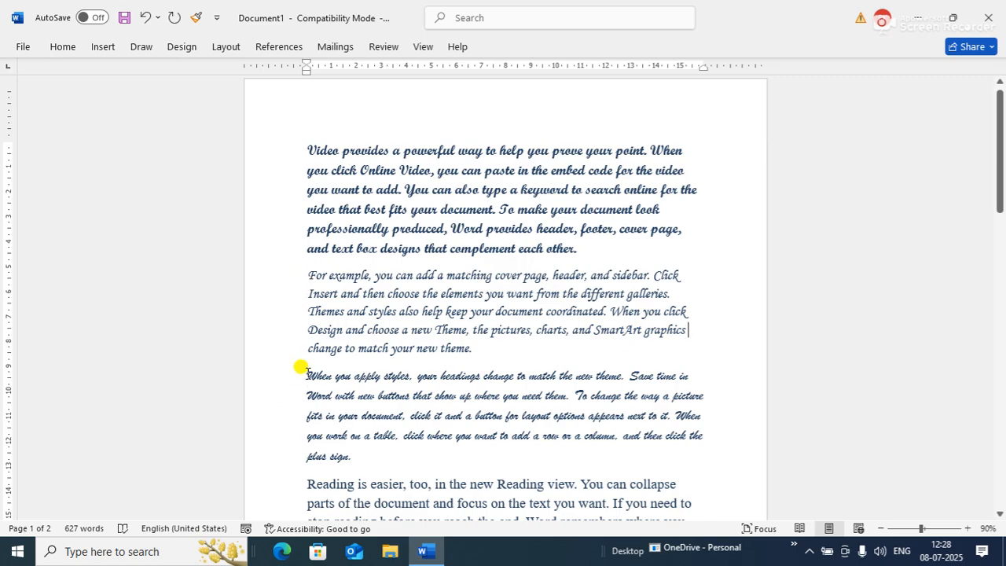
Set the font size of the third paragraph, starting "When you apply styles", to 18.
left_click_drag(299, 366, 355, 452)
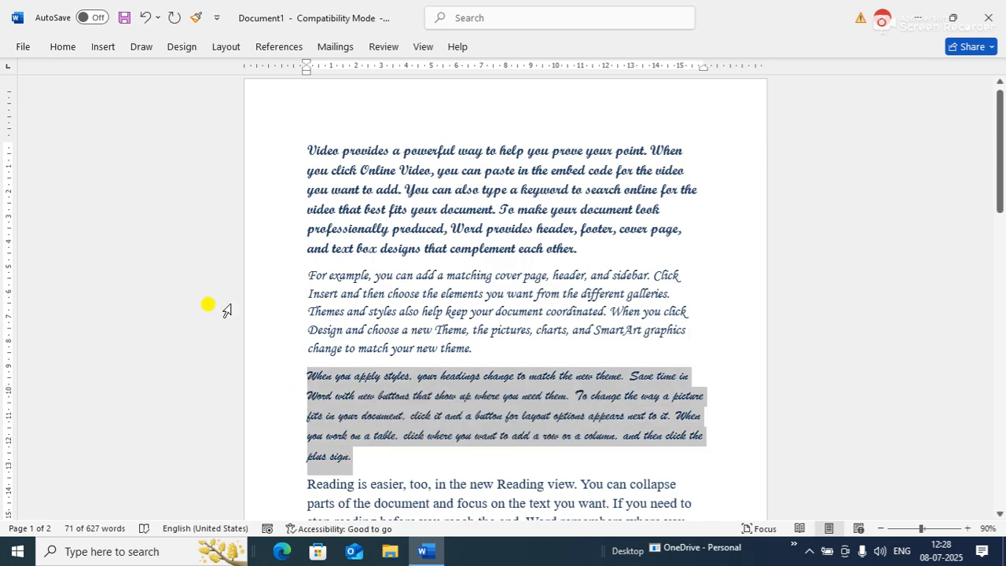
left_click(63, 48)
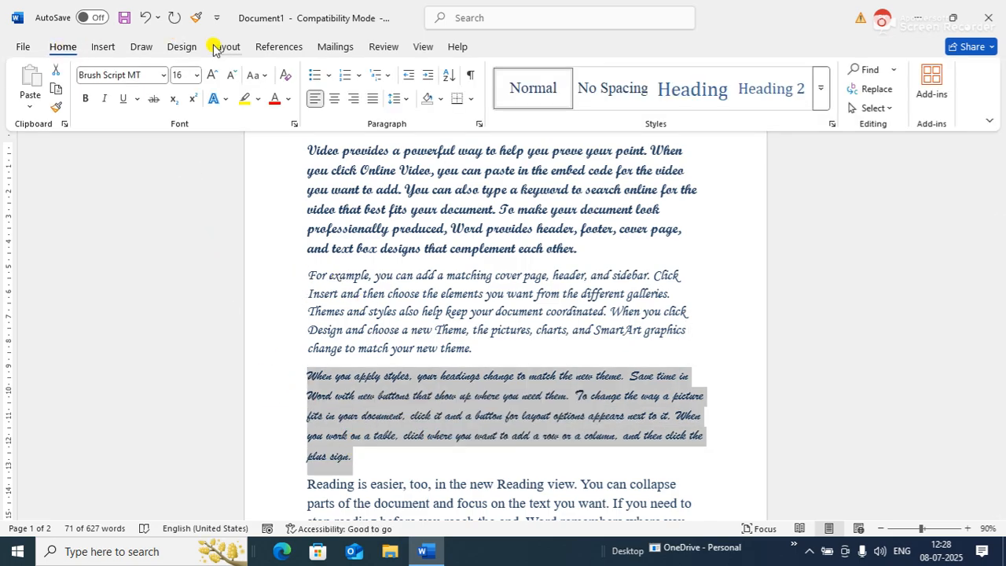
left_click(196, 75)
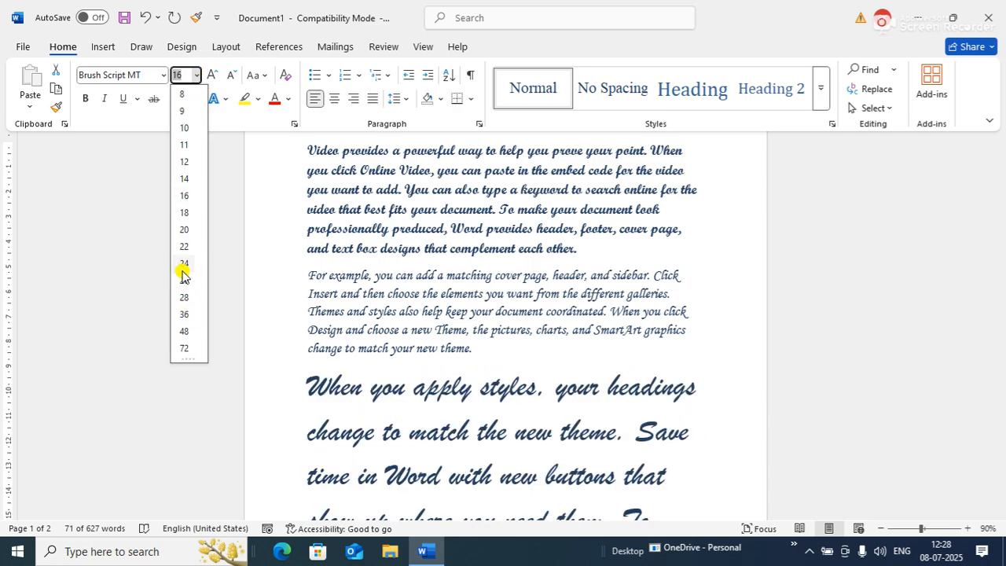
left_click(185, 213)
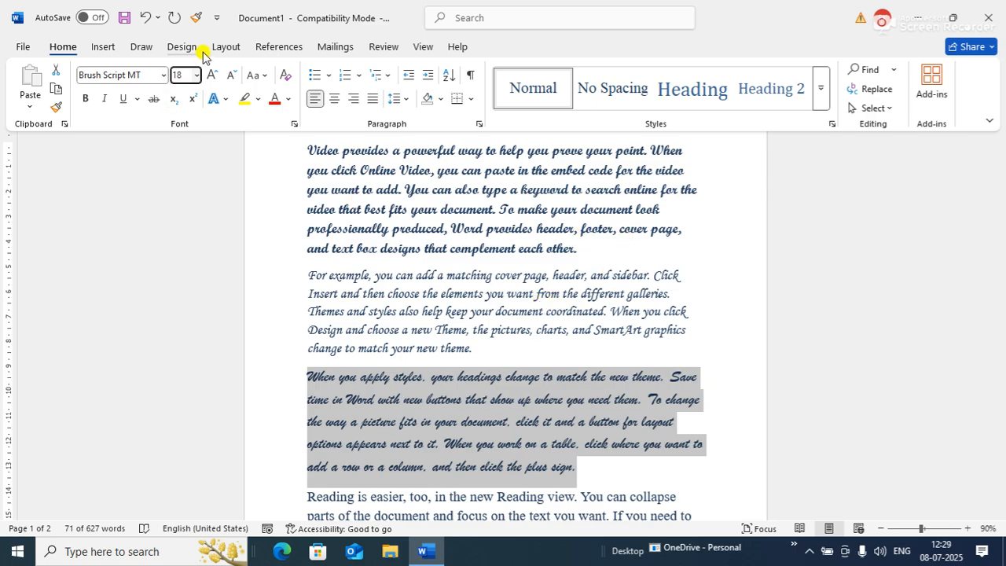
Grow the third paragraph's font size to 20 and shrink it back to 18.
left_click(211, 74)
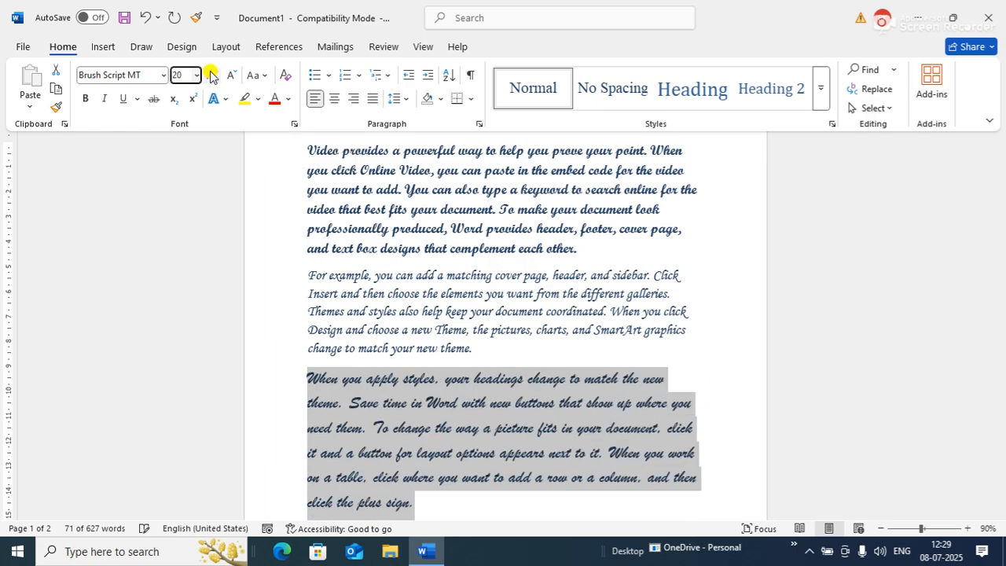
left_click(235, 76)
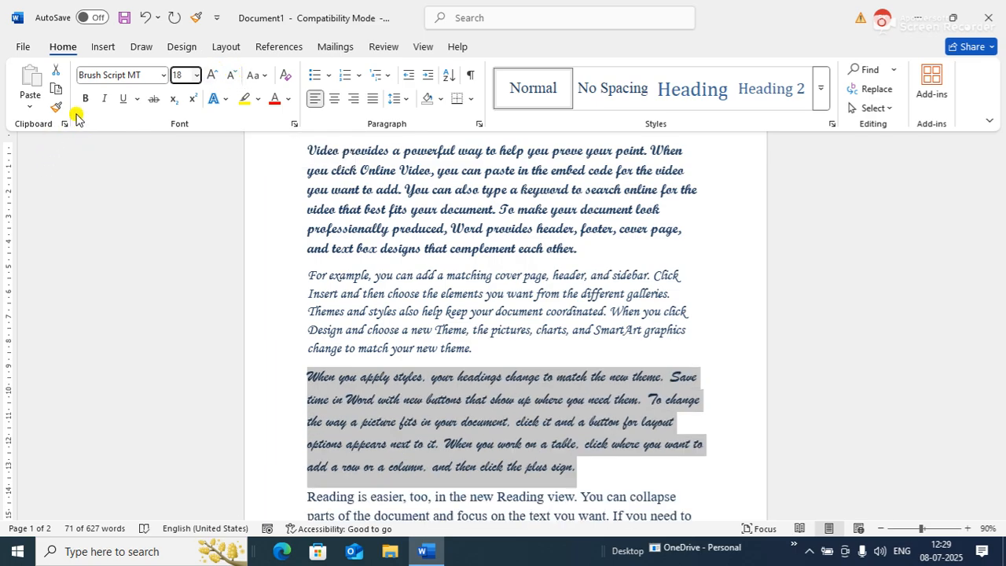
key("ctrl+F1")
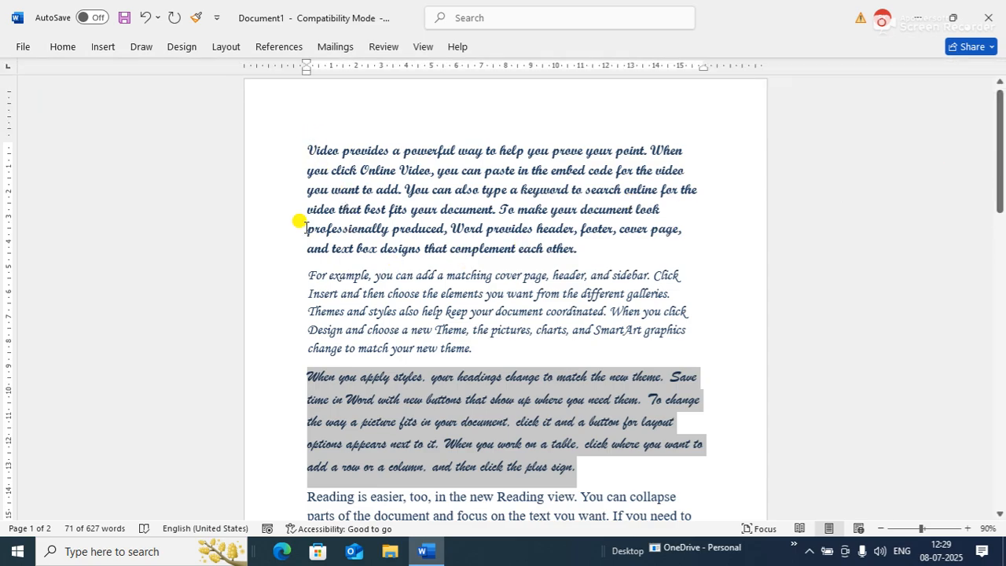
Make the words "For example" at the start of the second paragraph bold.
left_click_drag(308, 273, 370, 274)
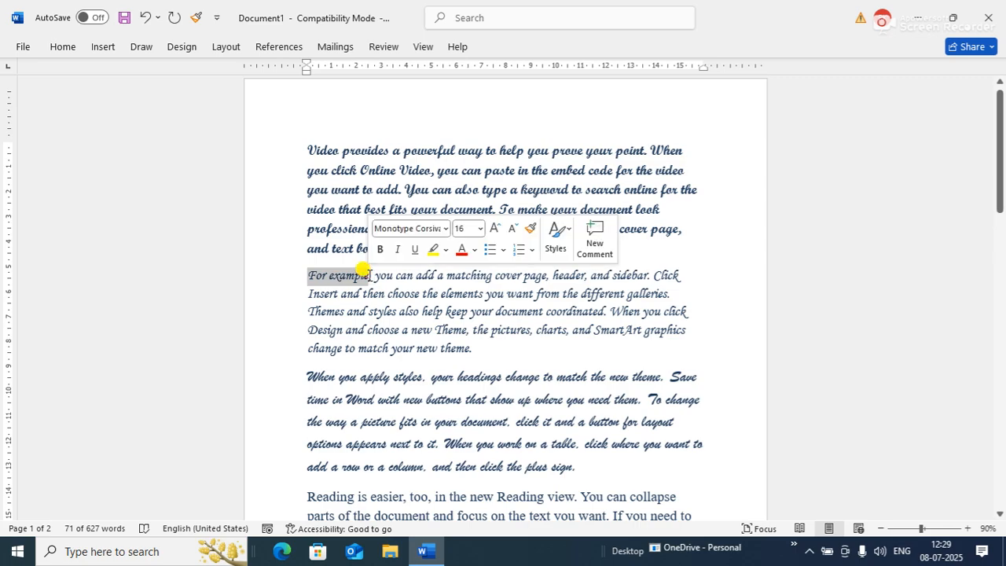
left_click(66, 49)
left_click(85, 100)
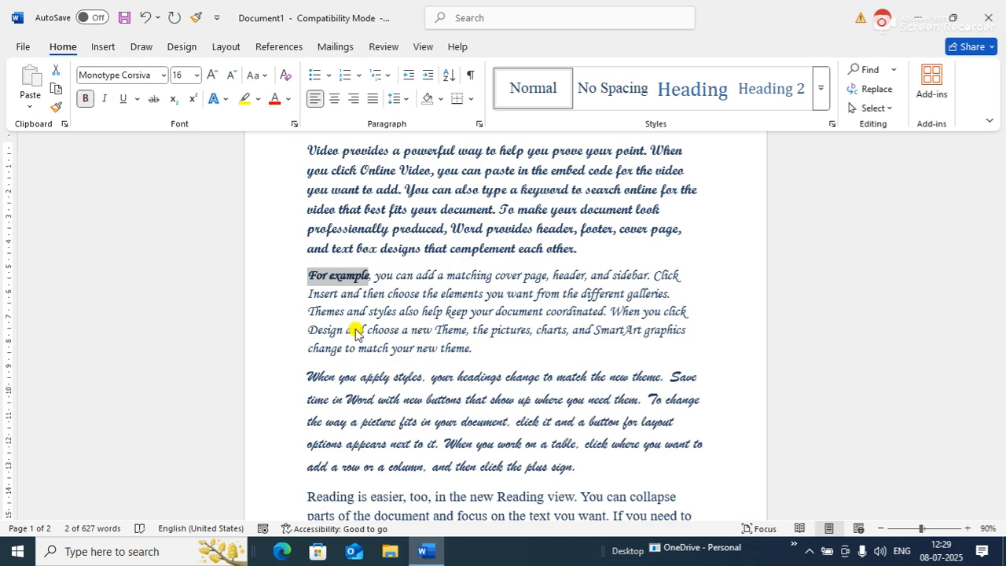
left_click(375, 272)
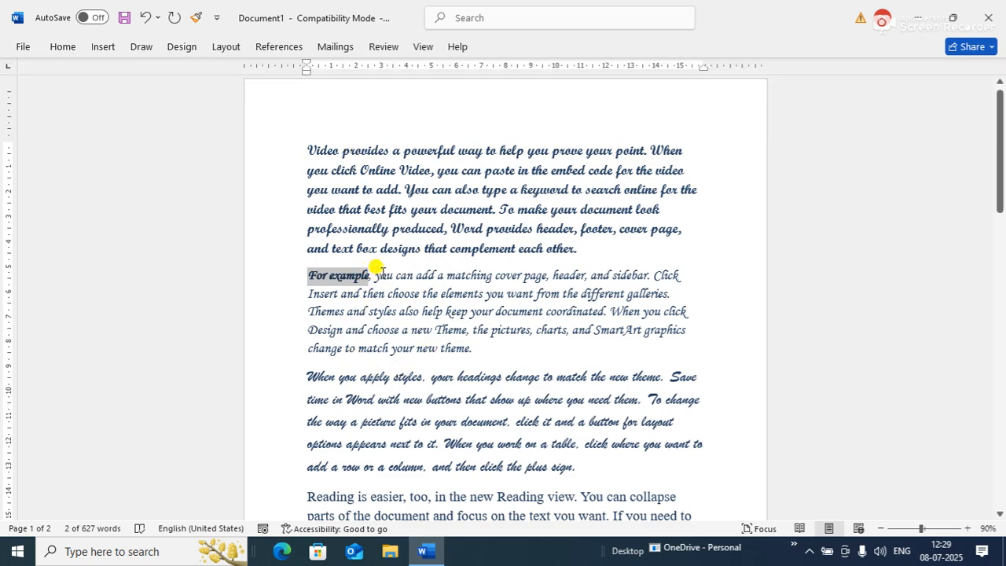
Underline the words "you can add" in the first line of the second paragraph.
left_click_drag(374, 270, 437, 269)
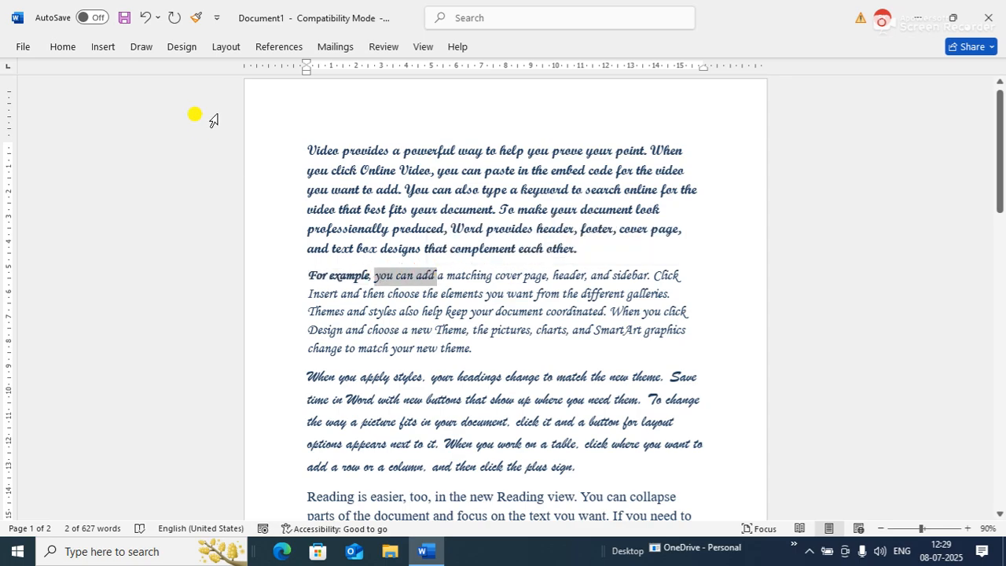
left_click(55, 48)
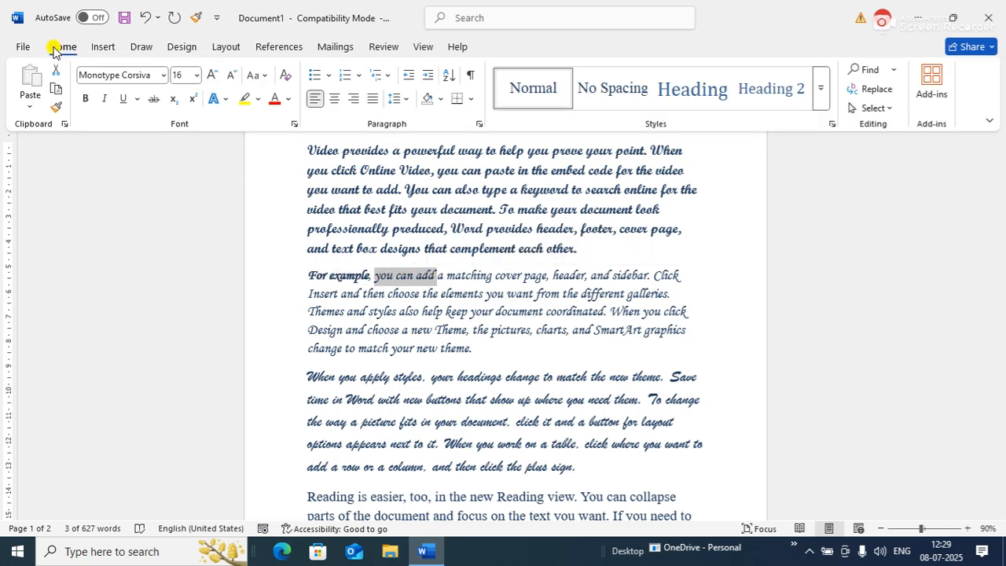
left_click(122, 99)
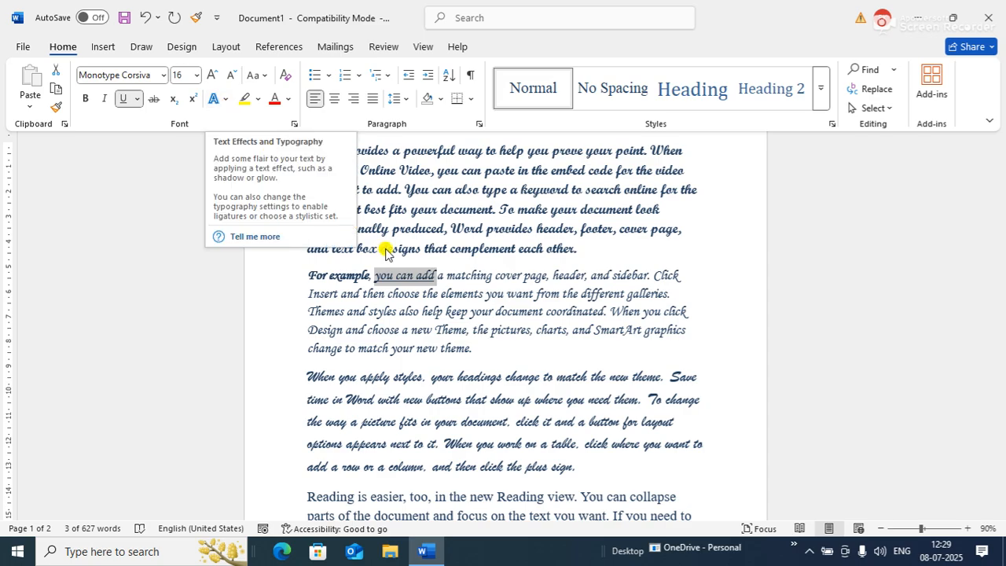
Apply the preset text effect with black fill and blue hard shadow to the first line of the first paragraph.
left_click(569, 248)
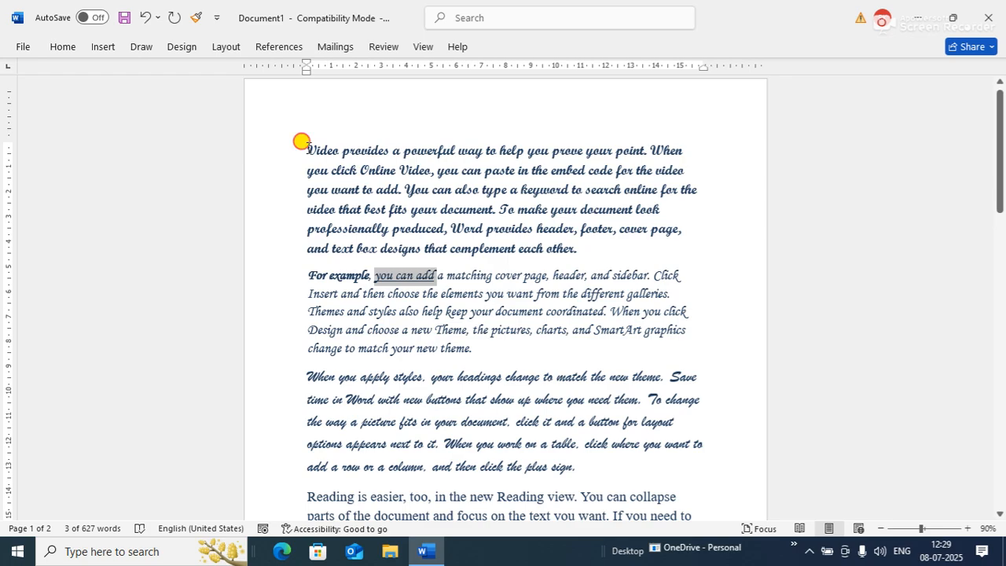
left_click_drag(306, 147, 680, 151)
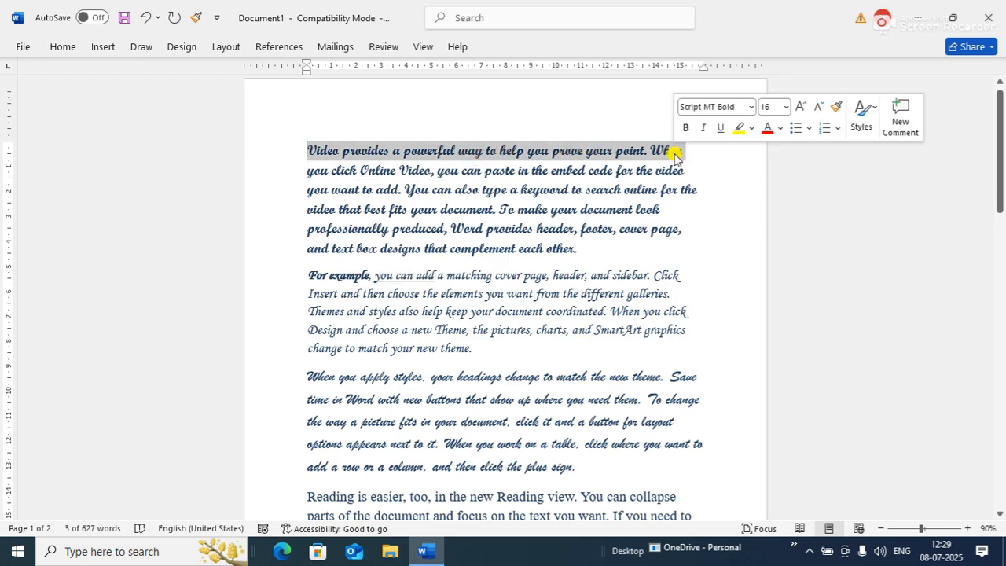
left_click(59, 49)
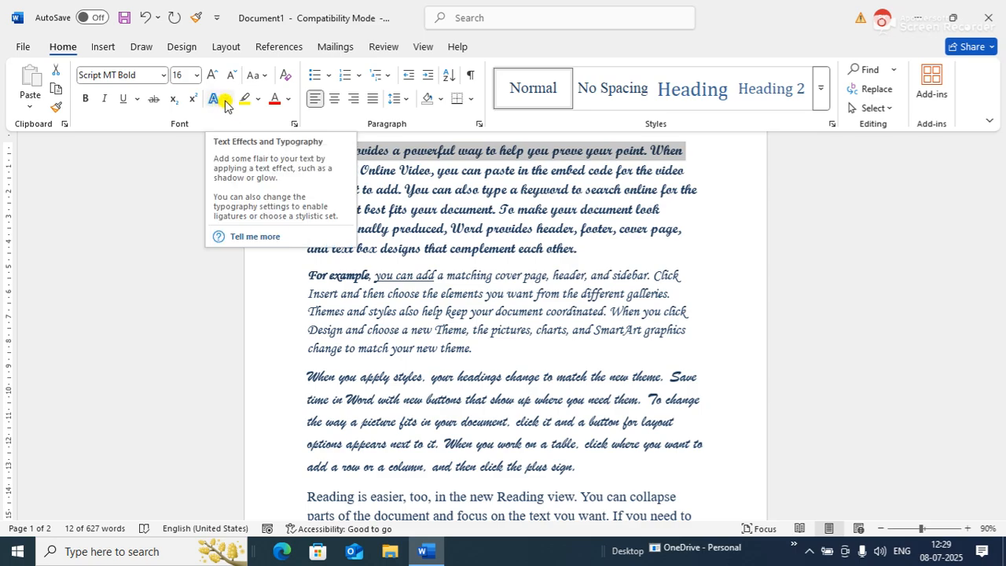
left_click(224, 100)
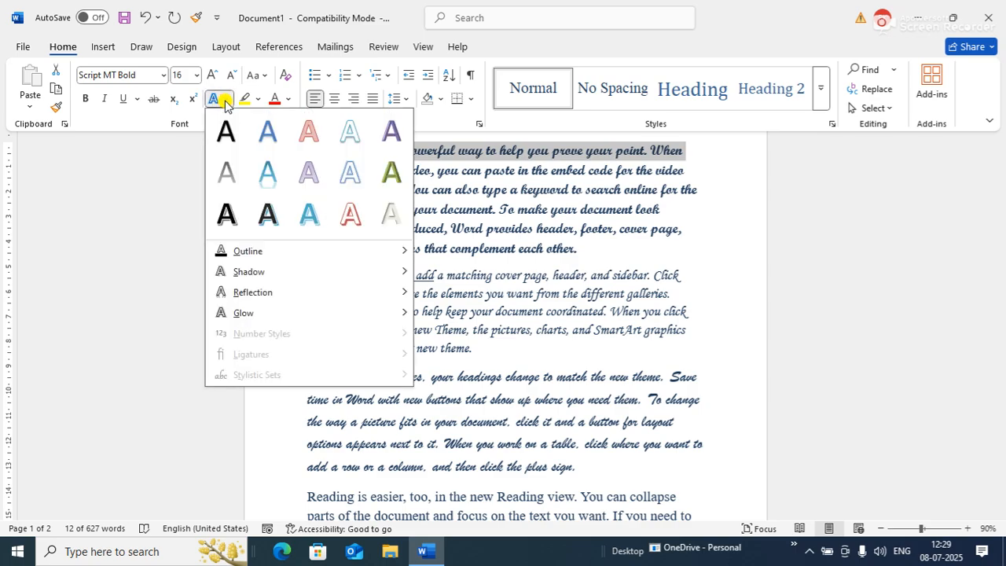
left_click(263, 215)
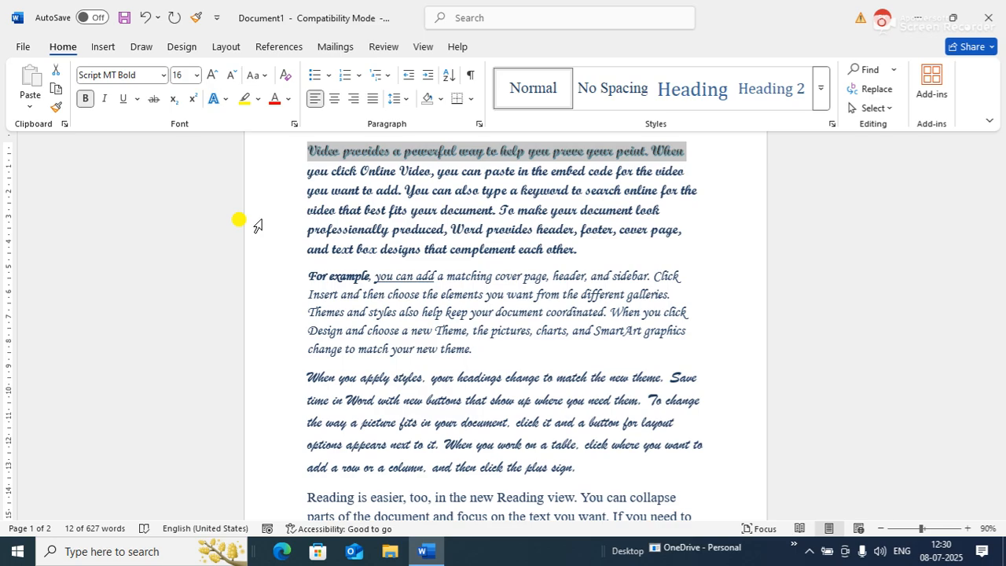
Give the first line's text a standard red outline through the text effects.
left_click(222, 101)
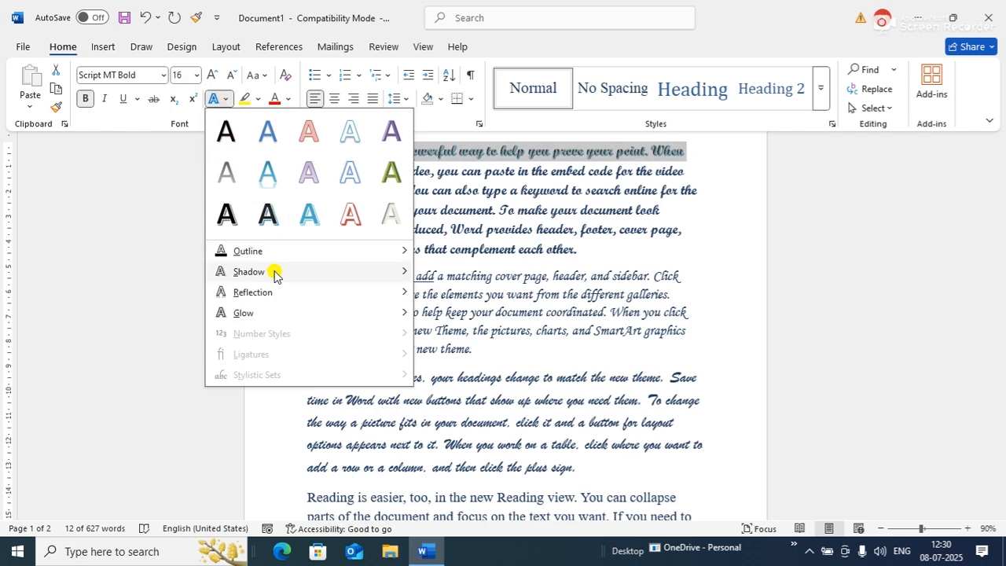
mouse_move(275, 269)
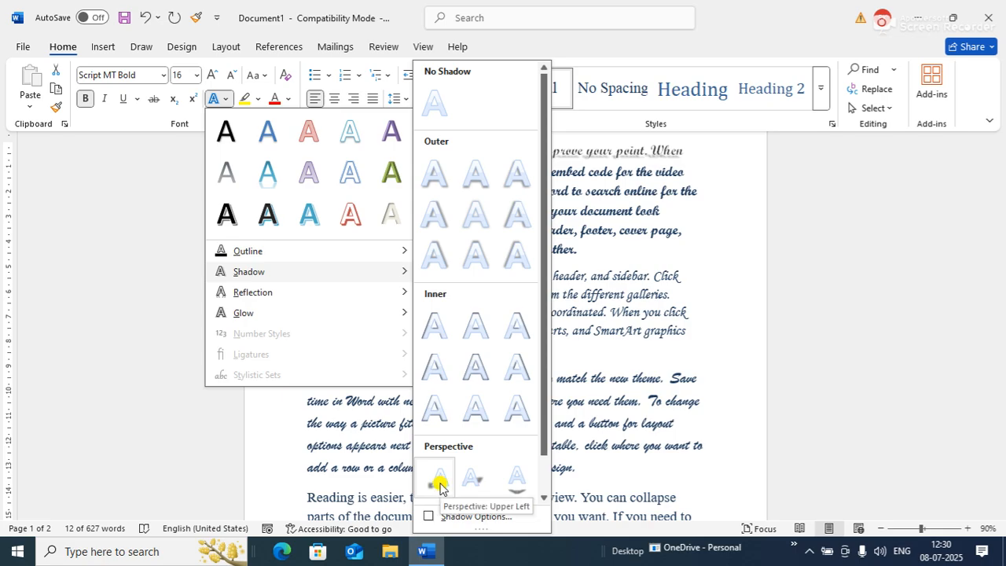
mouse_move(265, 253)
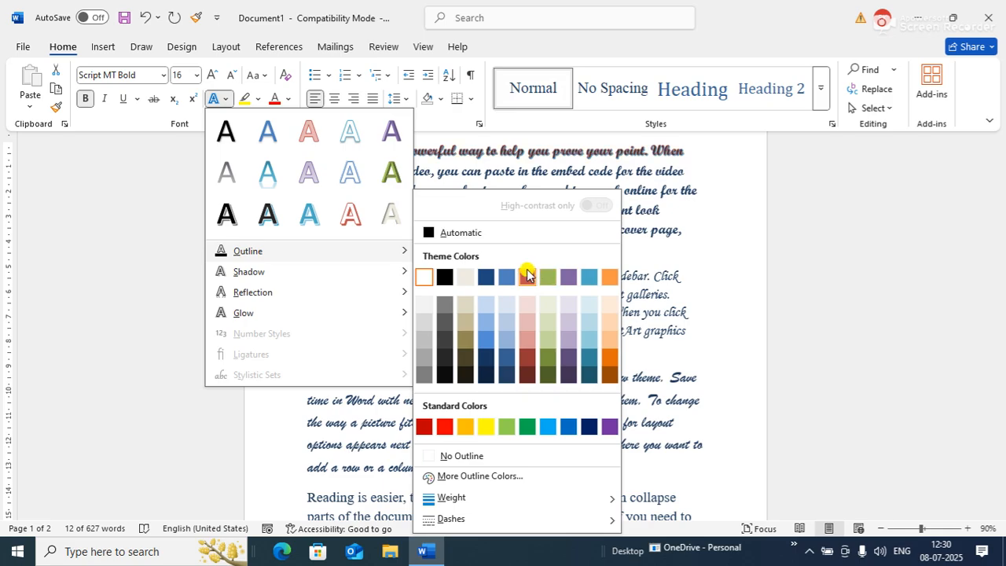
left_click(445, 427)
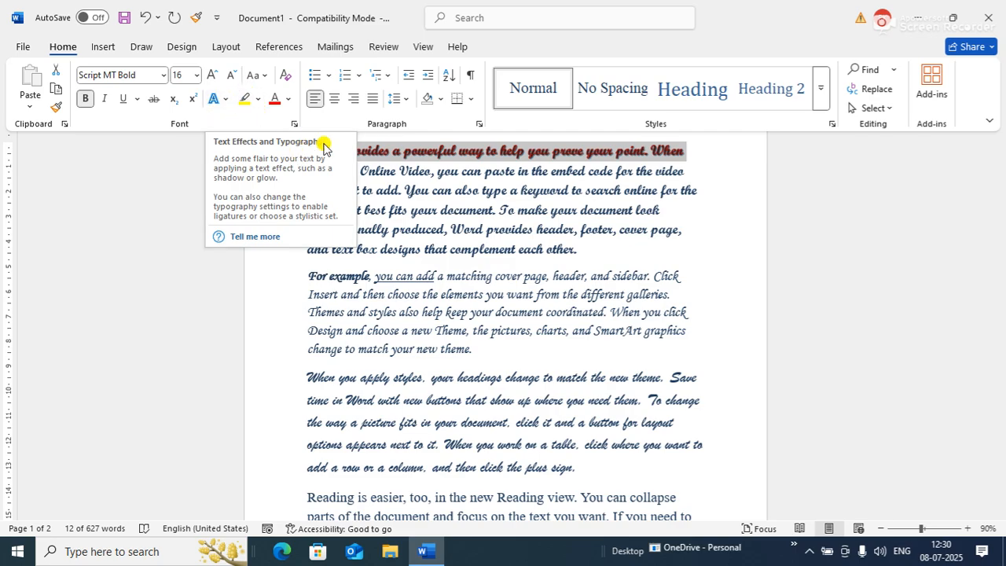
key("ctrl+F1")
left_click(664, 209)
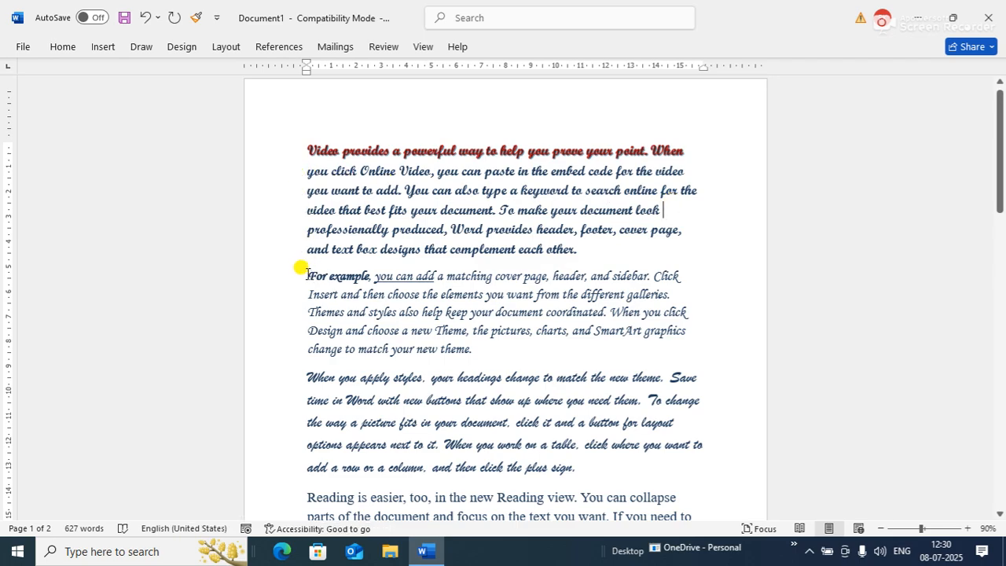
Highlight the first line of the second paragraph, starting "For example", in yellow.
left_click_drag(301, 268, 666, 272)
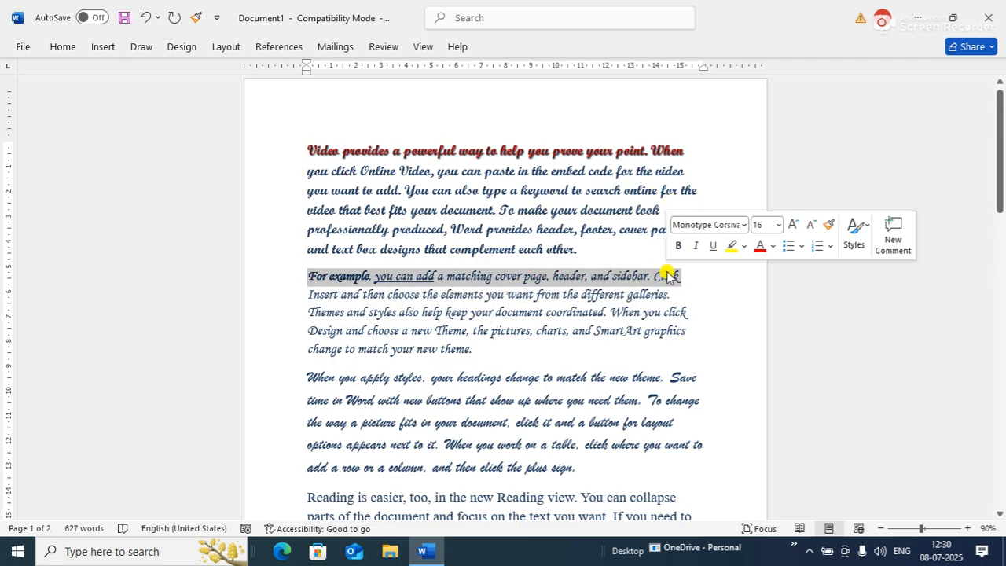
left_click(66, 48)
left_click(244, 99)
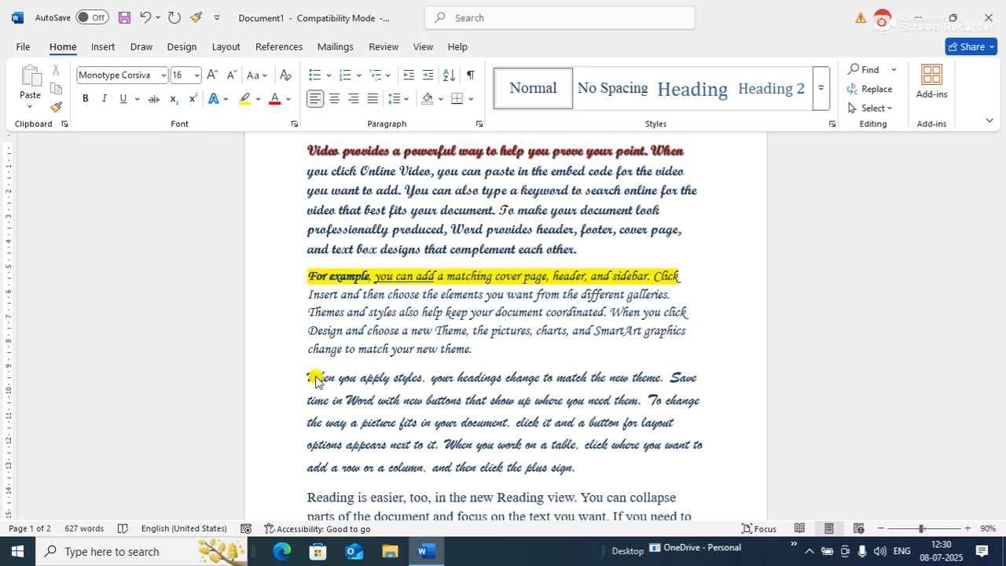
Set the font color of the second paragraph's last line, "change to match your new theme.", to standard dark red.
left_click(313, 350)
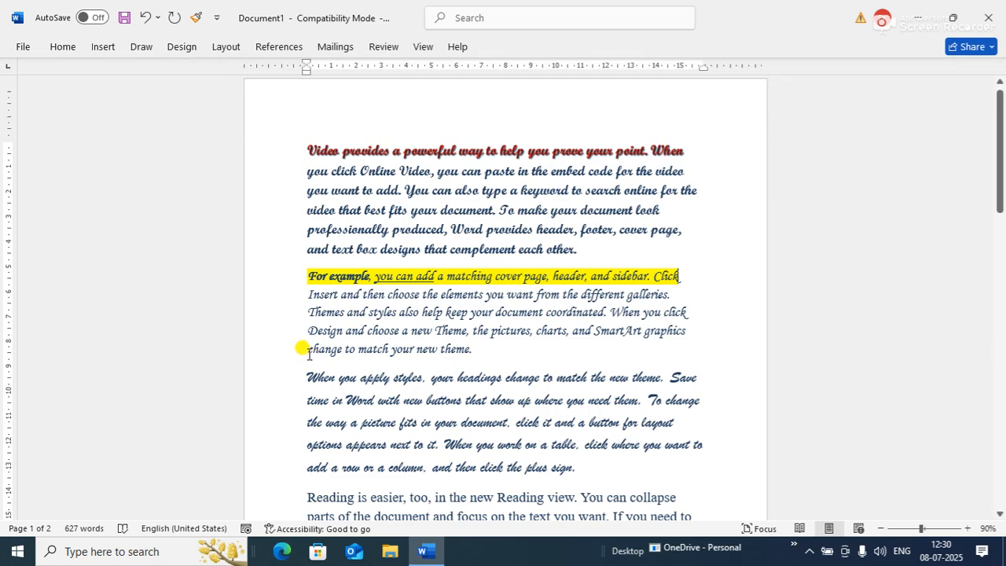
left_click_drag(308, 352, 476, 346)
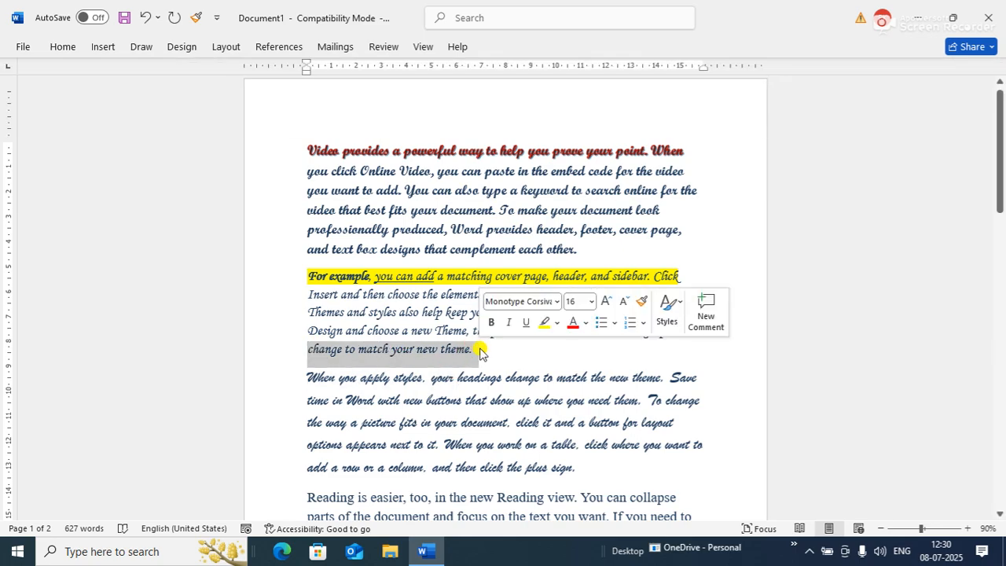
left_click(71, 47)
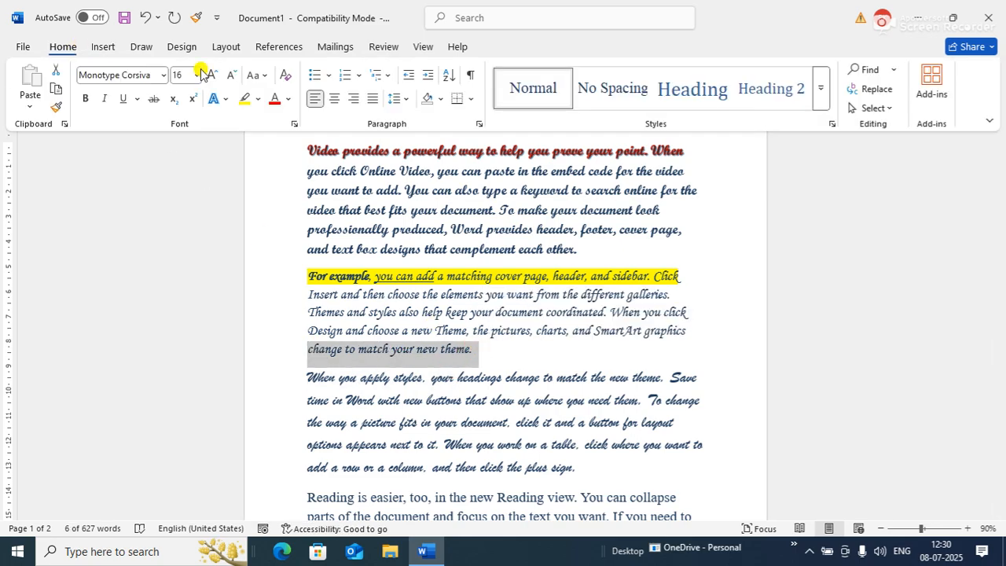
left_click(288, 99)
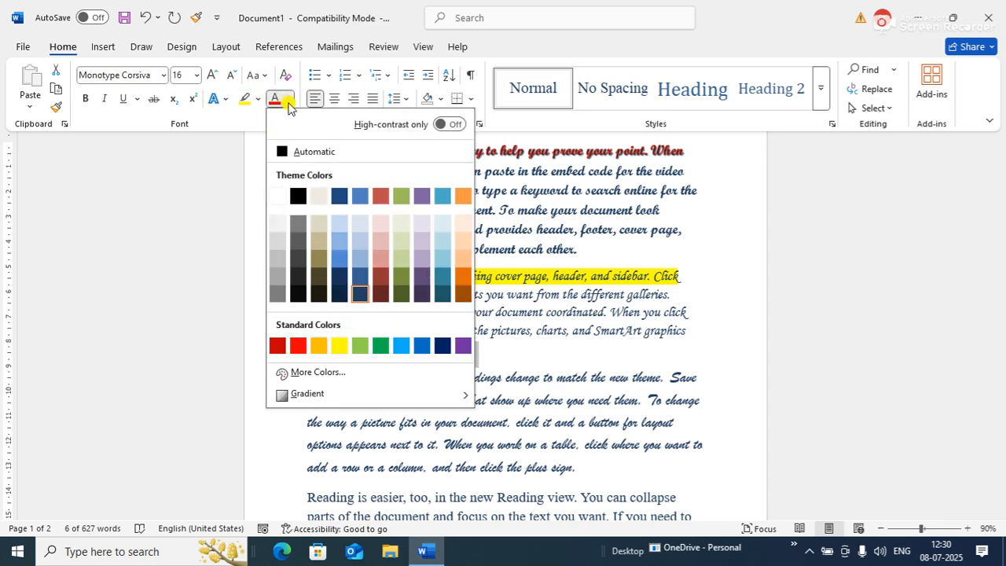
left_click(277, 345)
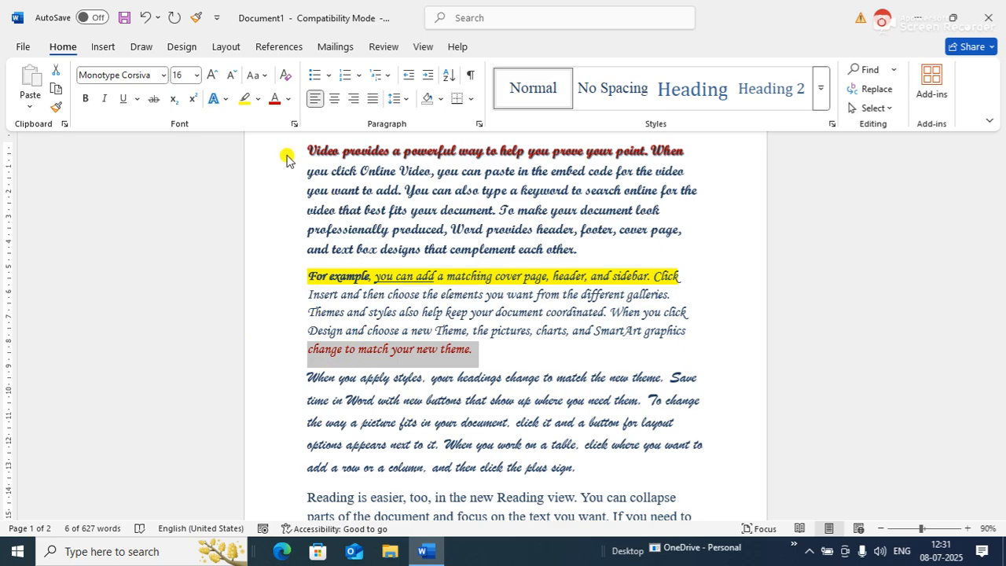
left_click(260, 78)
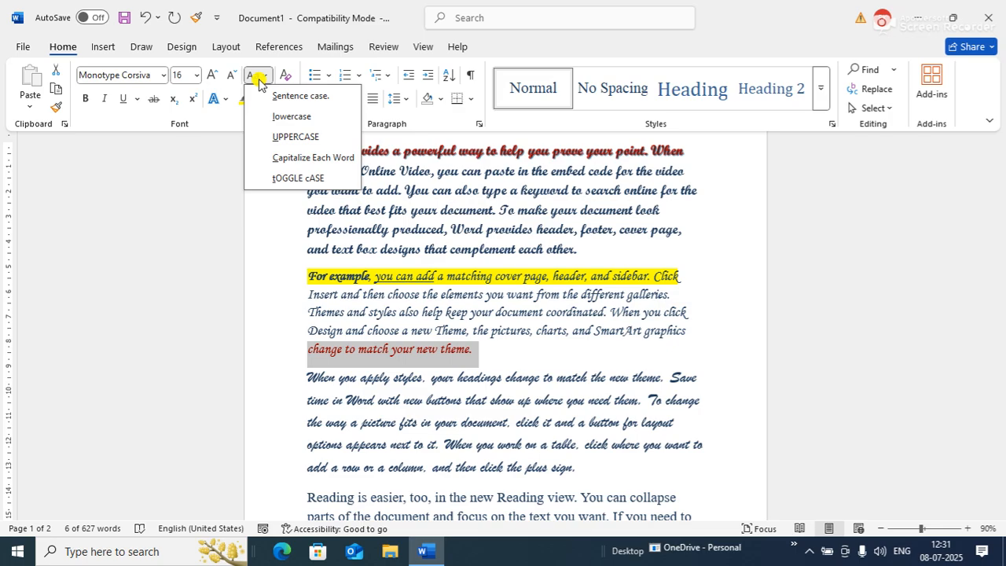
left_click(519, 275)
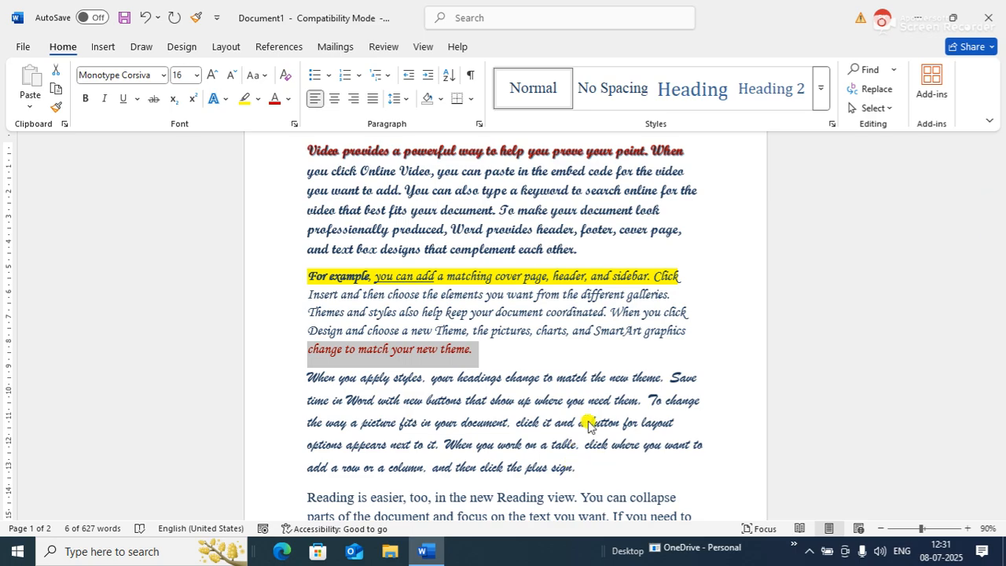
left_click(299, 162)
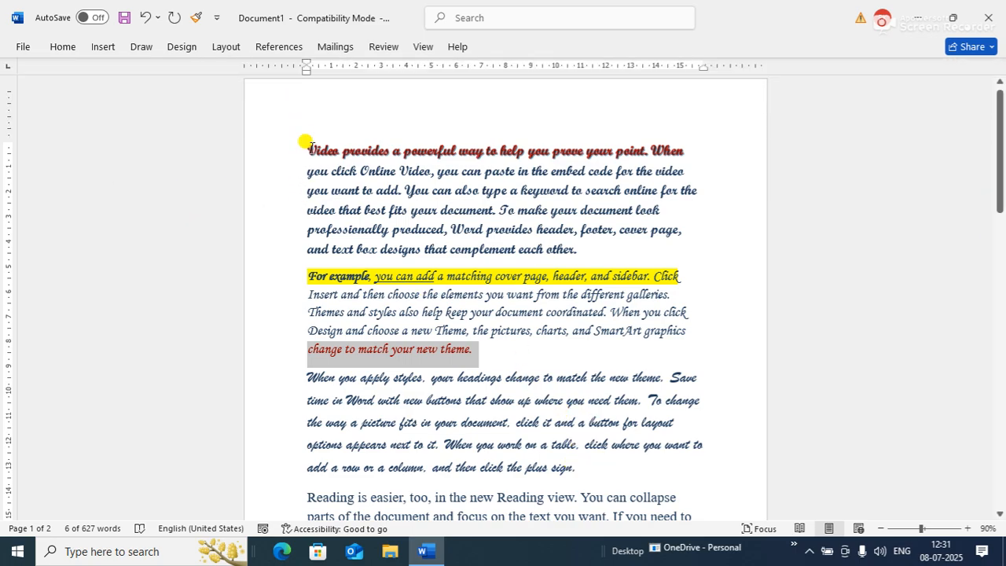
Insert blank lines above the first paragraph and remove the stray character entered there.
left_click(303, 149)
key("Return")
type("\\")
key("Return")
key("Return")
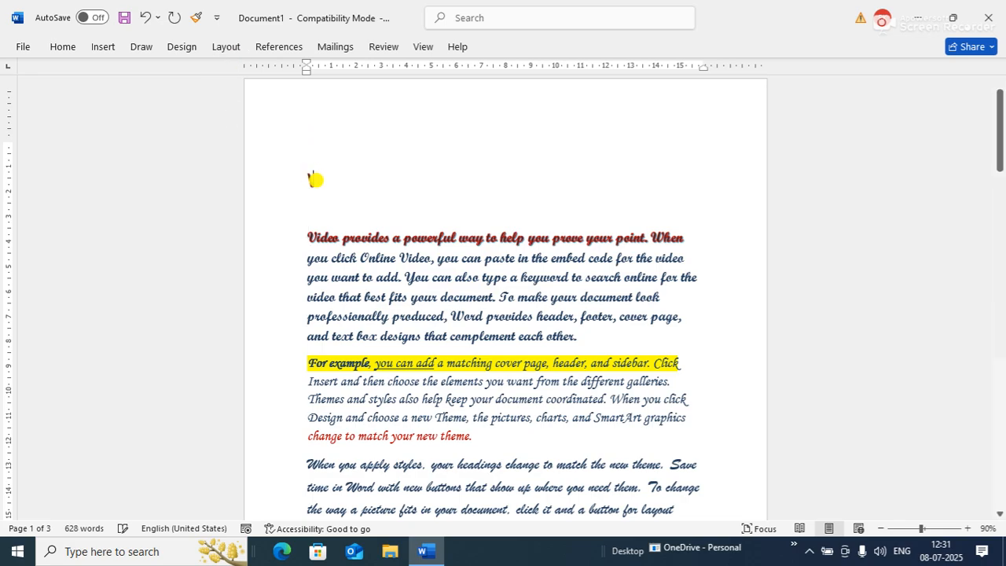
key("BackSpace")
type("app")
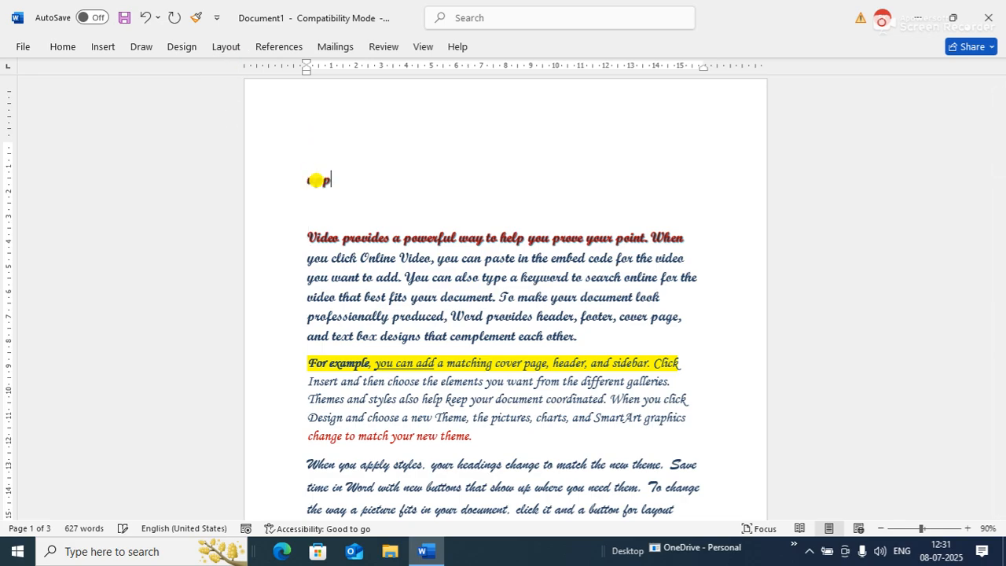
type("ut")
key("BackSpace")
key("BackSpace")
key("BackSpace")
key("BackSpace")
key("BackSpace")
key("BackSpace")
Write "Lower case" as a line of its own above the first paragraph and start a new line after it.
type("Cowercase")
key("BackSpace")
key("BackSpace")
key("BackSpace")
key("BackSpace")
key("BackSpace")
type("r case")
key("Return")
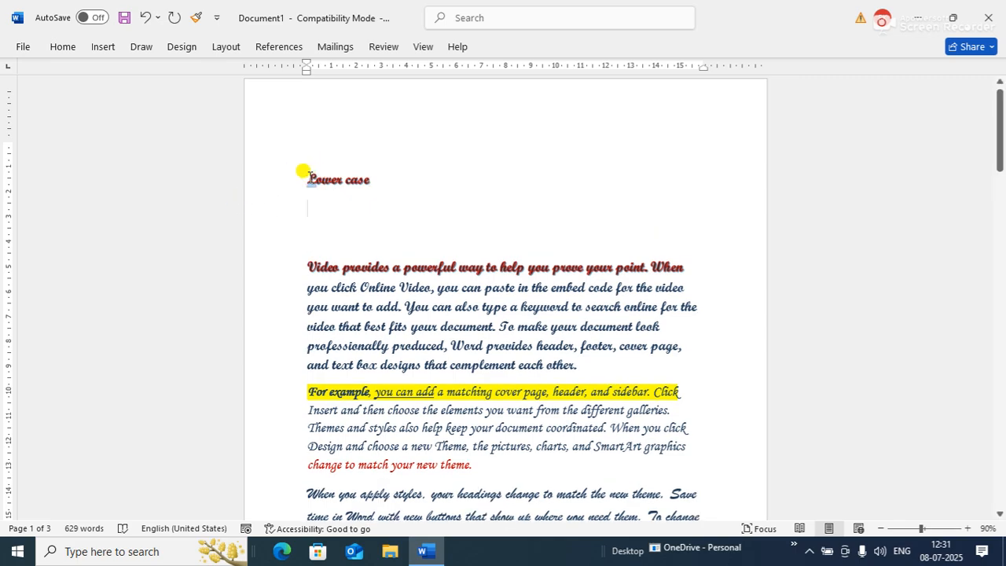
Change the font of the "Lower case" line to Times New Roman.
left_click_drag(309, 177, 373, 179)
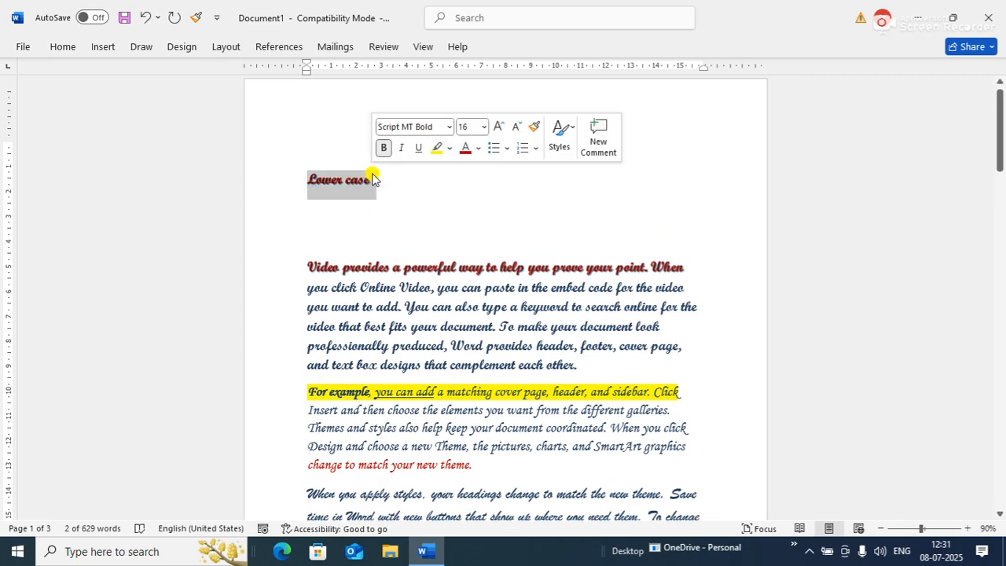
left_click(73, 51)
left_click(147, 74)
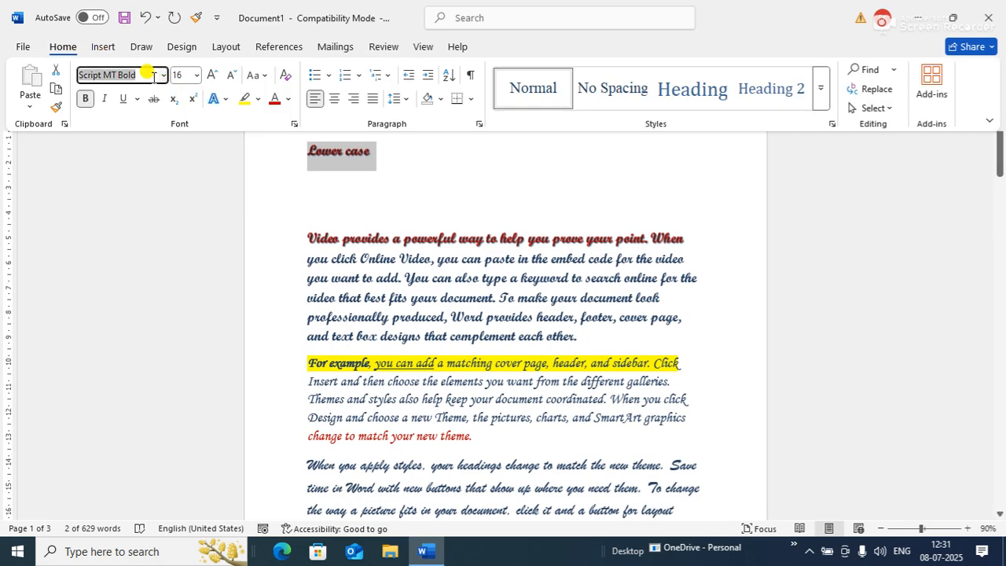
type("Times New Roman")
key("Return")
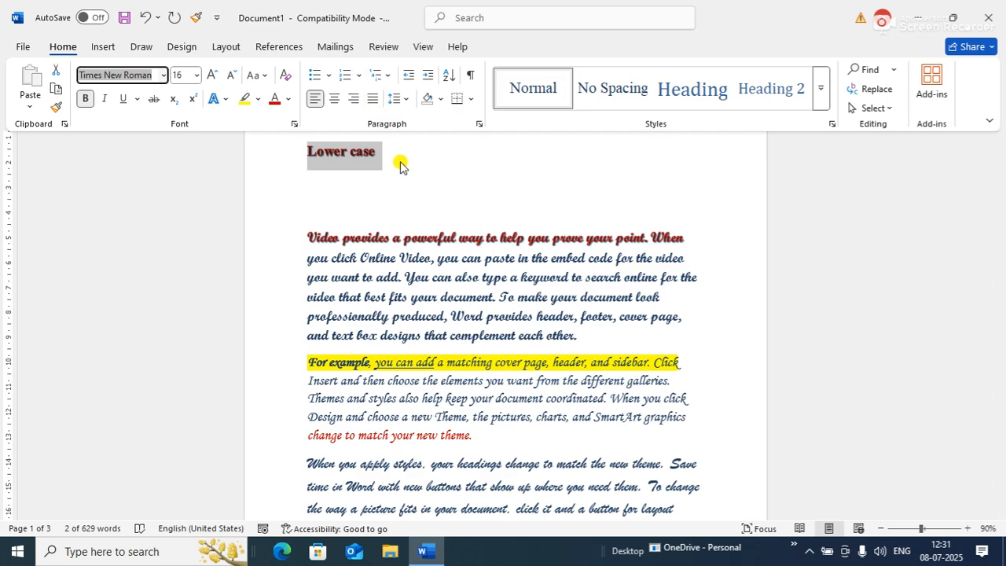
key("ctrl+F1")
left_click(397, 161)
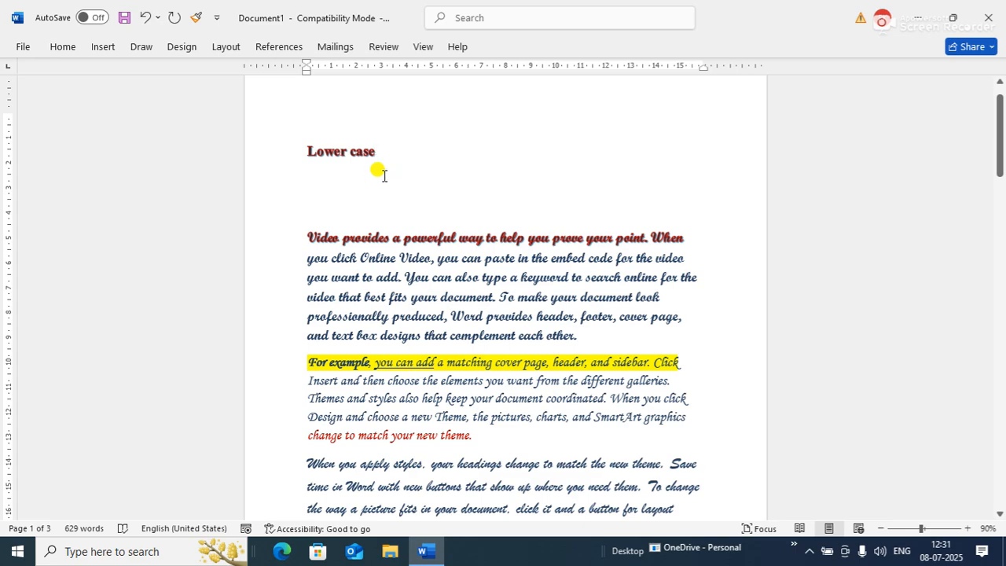
Correct the line to read "lower case" and add the line "UPPER CASE" below it.
type("l")
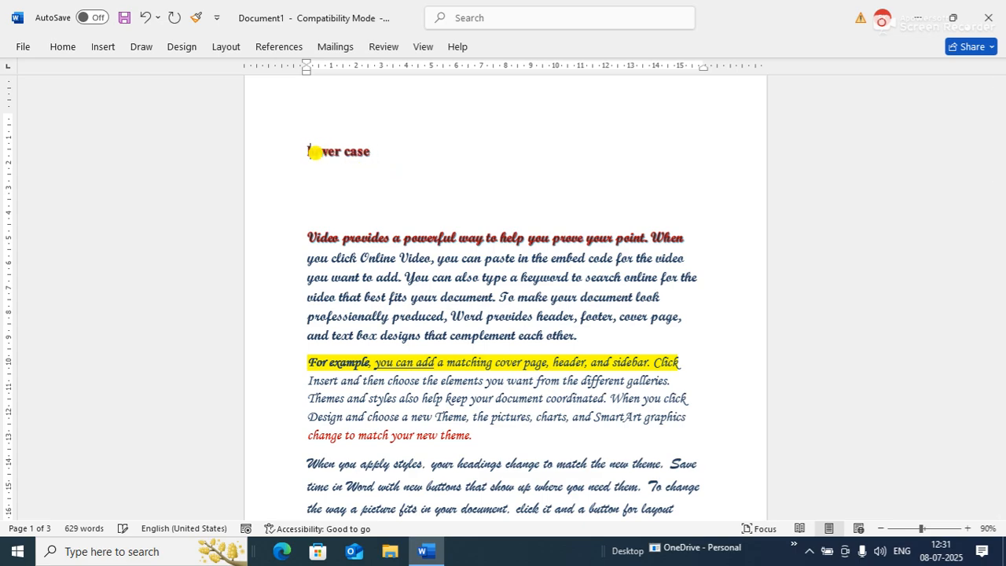
left_click(381, 155)
key("Return")
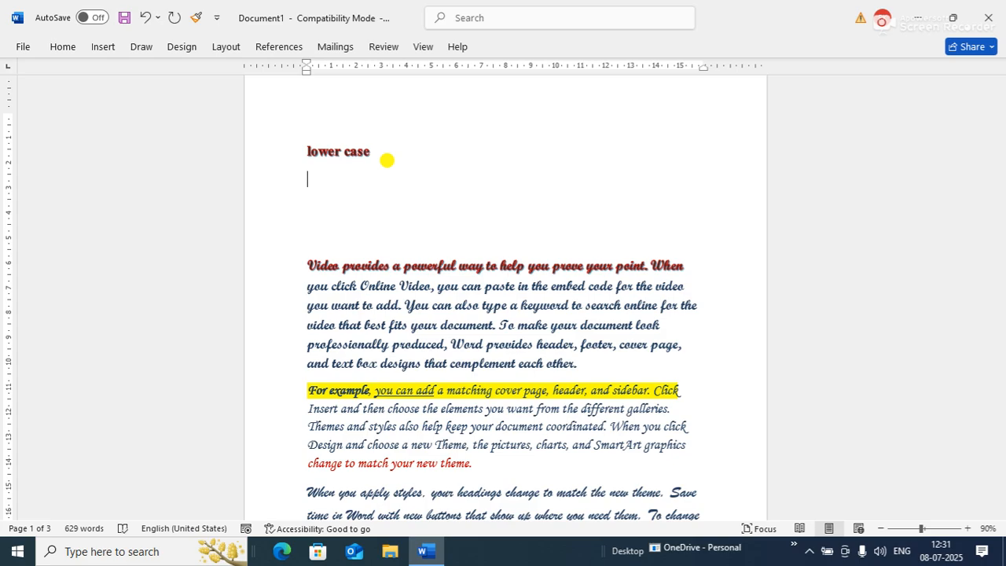
type("UPPER CASE")
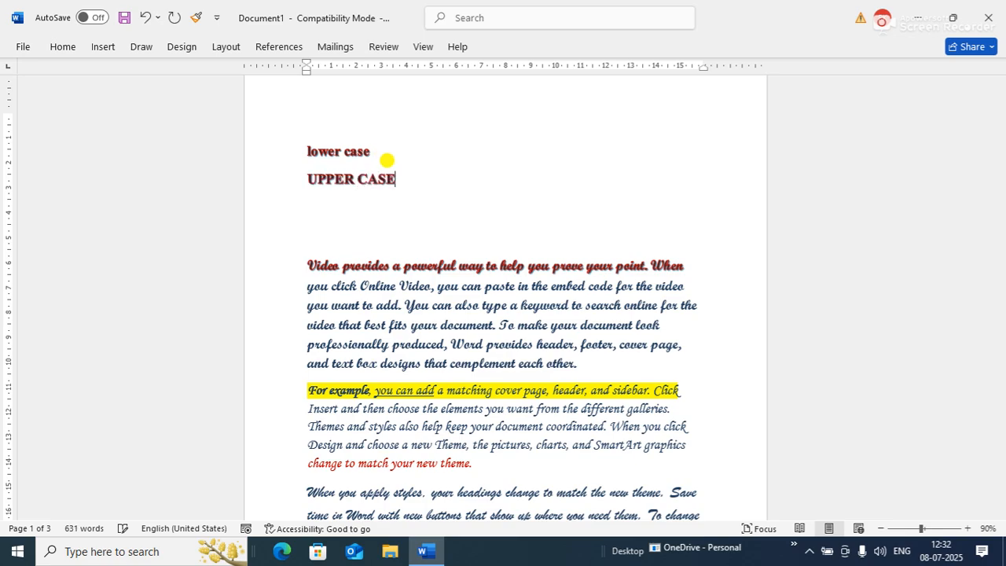
key("Return")
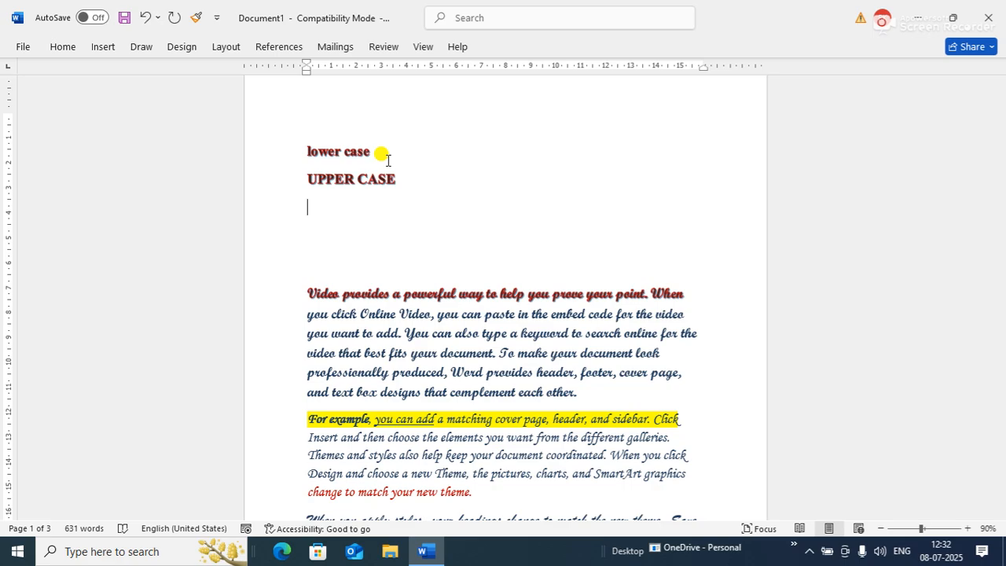
Add the lines "Proper Case" and "Proper case" below "UPPER CASE" and start another new line.
type("Proper Case")
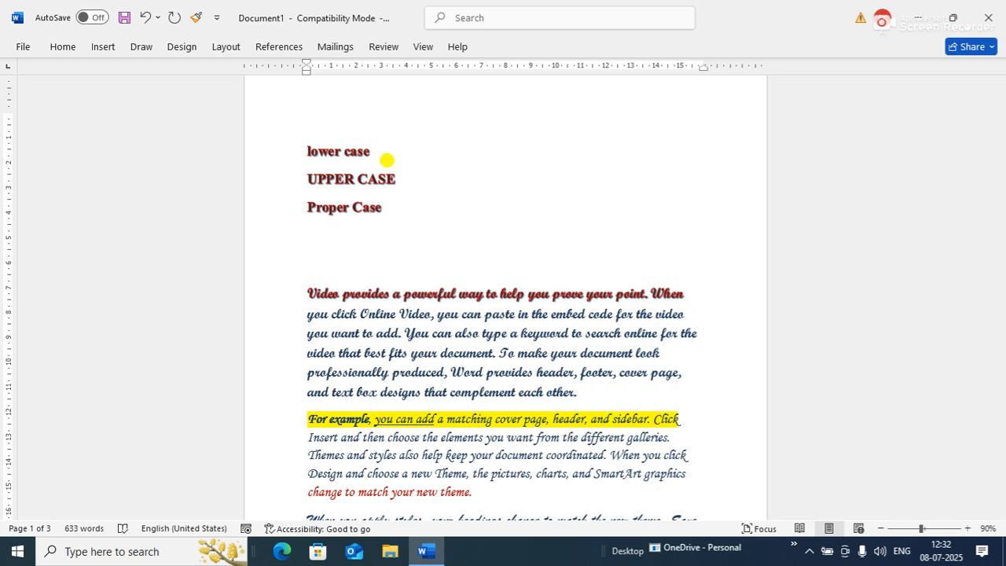
key("Return")
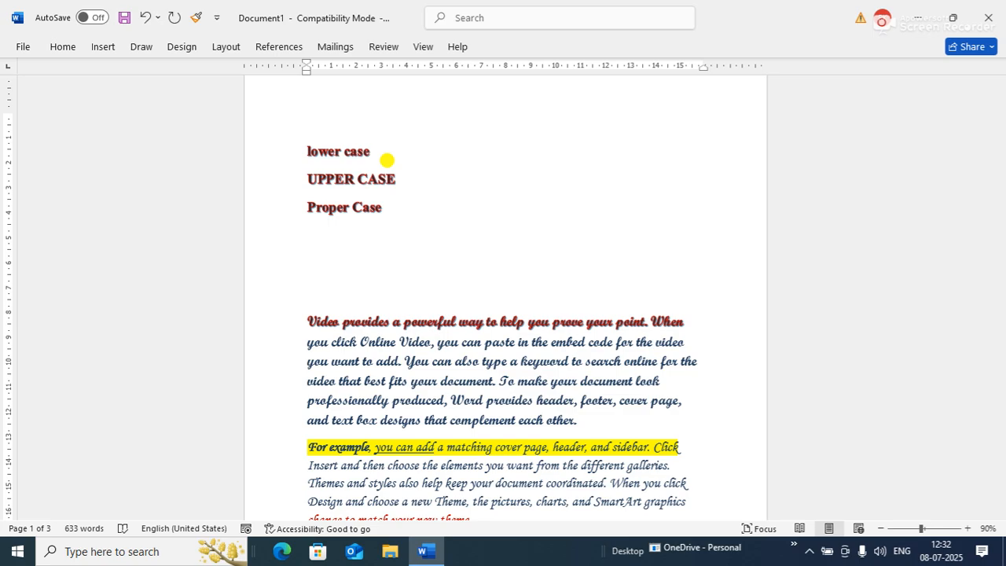
type("Proper cs")
key("BackSpace")
type("ase")
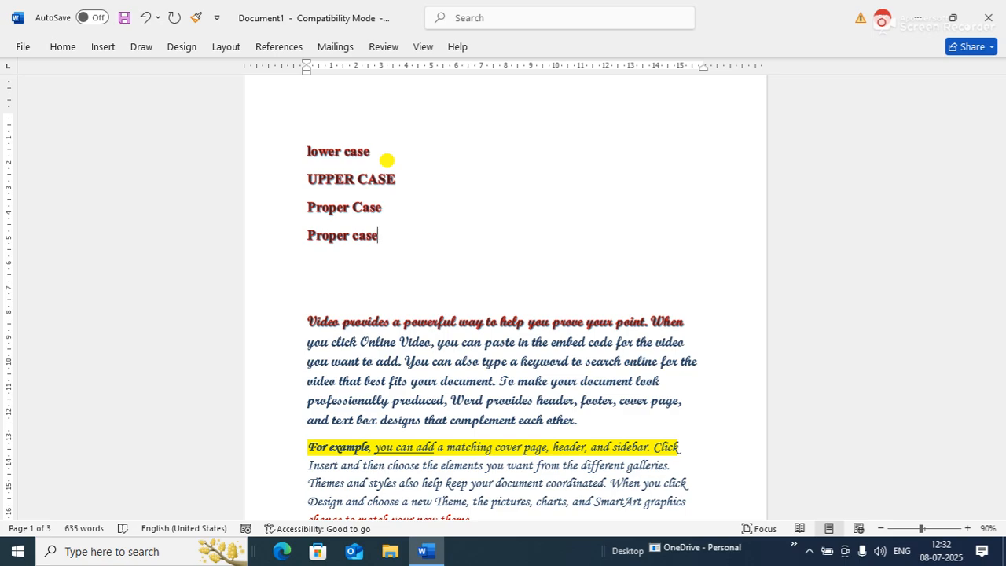
key("Return")
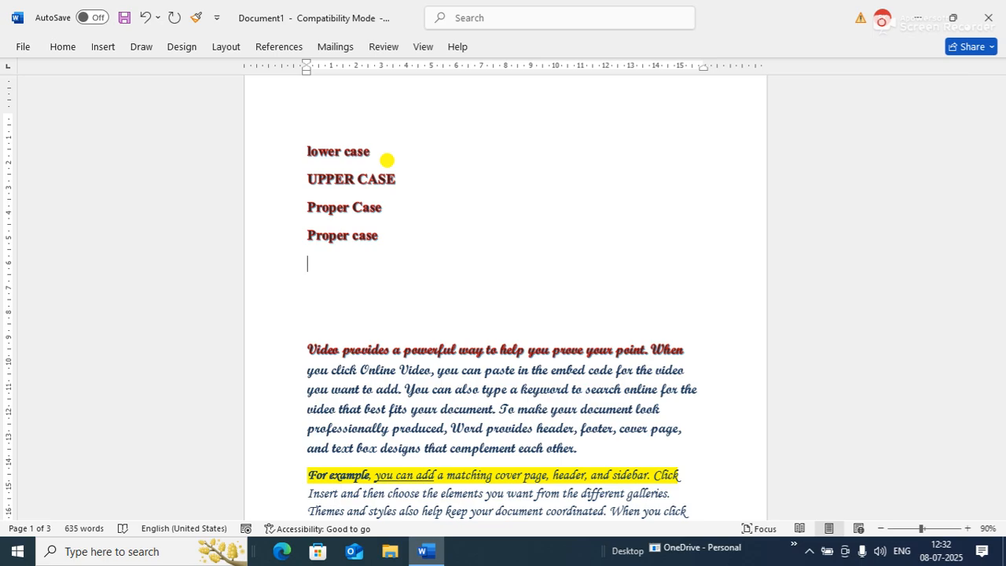
Write "tOOGLE cASE" on the empty line below "Proper case", undoing the automatic capitalization correction, and start a new line.
type("T")
key("BackSpace")
type("tOOGLE")
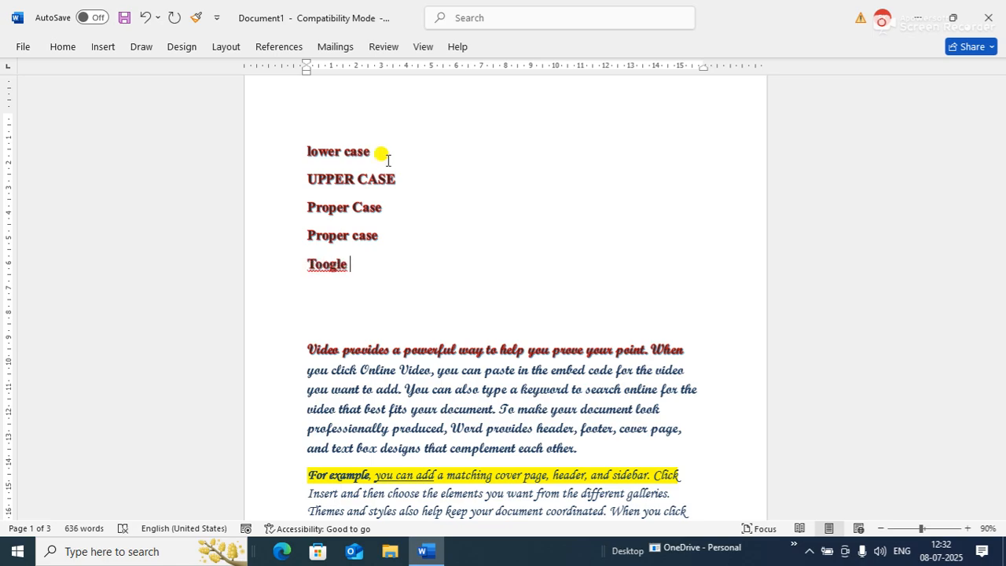
key("ctrl+z")
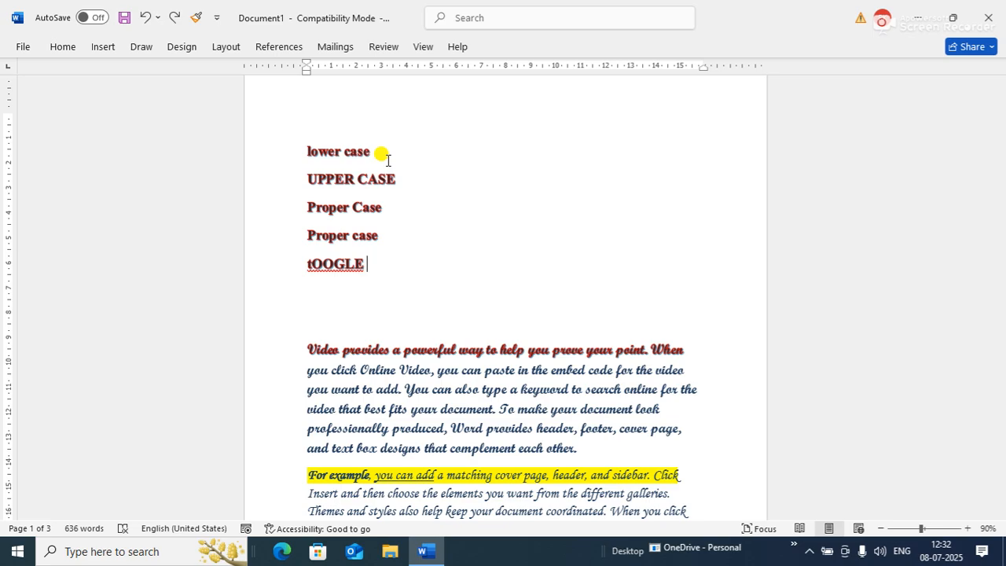
type("cASE")
key("Return")
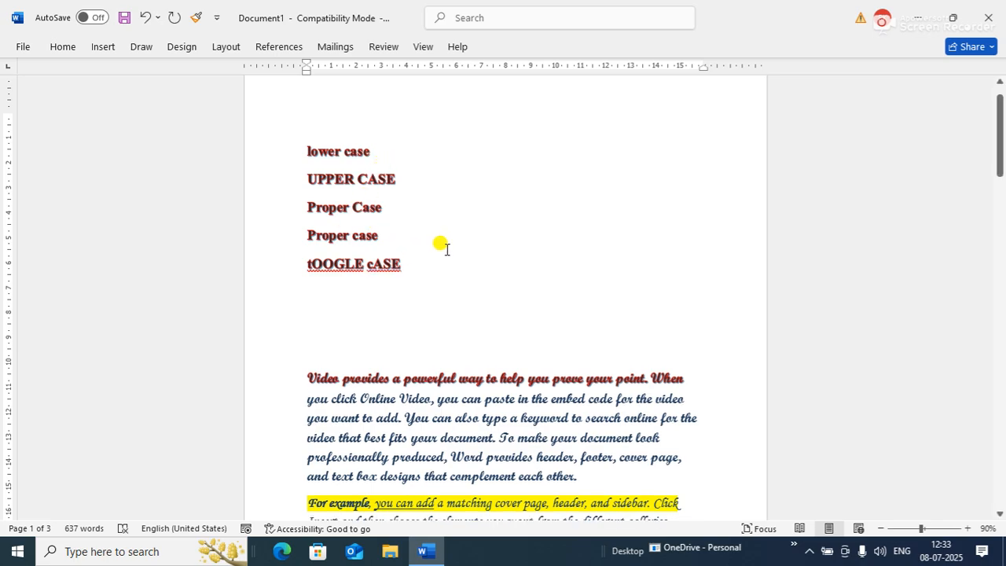
Add an indented line reading "LOWER CASE" directly below the "lower case" line.
left_click(416, 150)
key("Return")
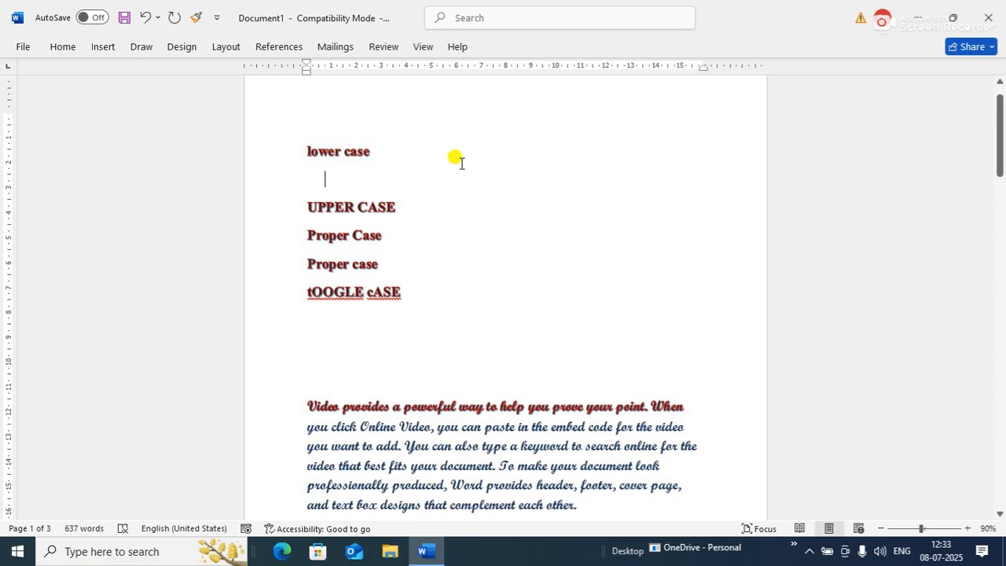
type("UUPE")
key("BackSpace")
key("BackSpace")
key("BackSpace")
key("BackSpace")
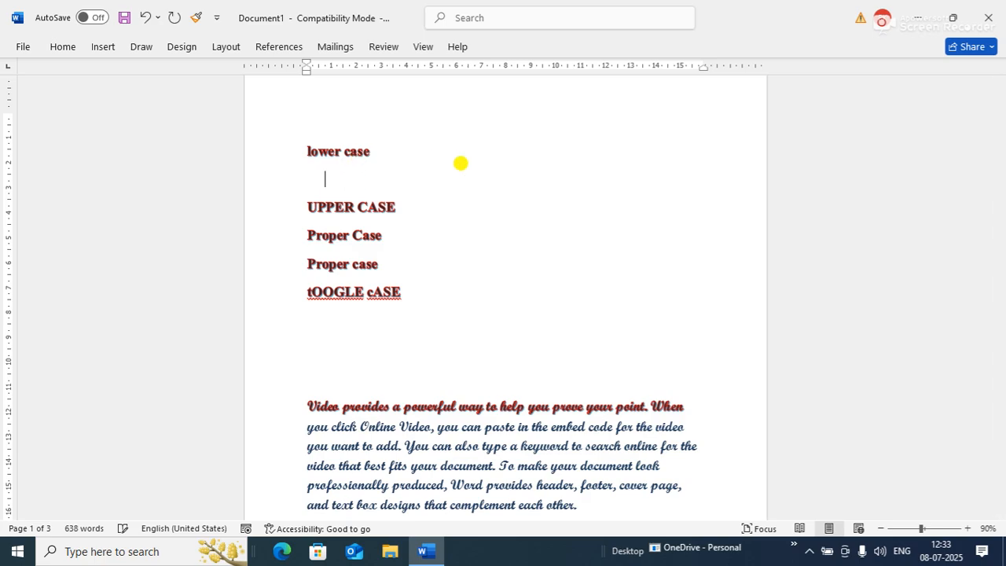
type("LOWER CASE")
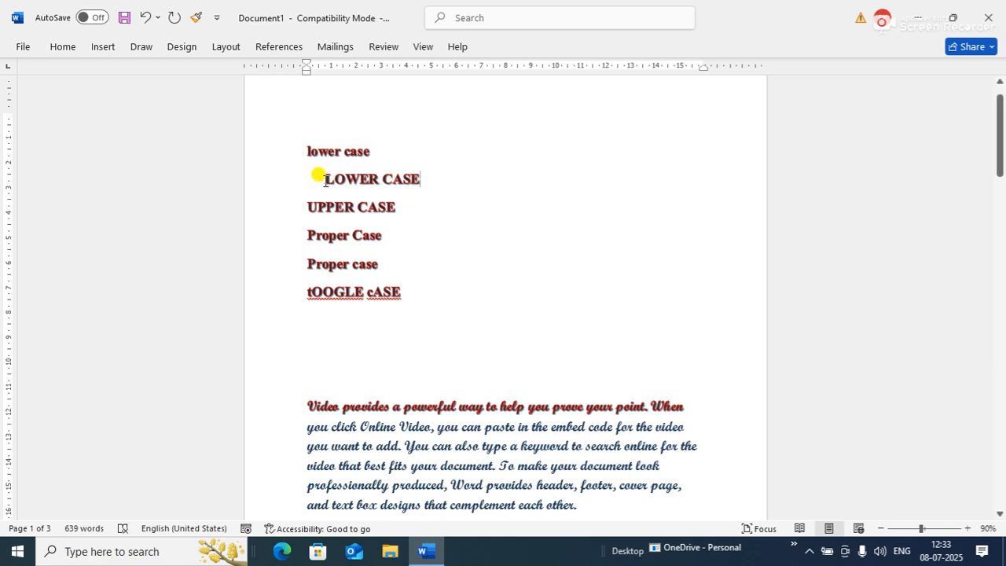
Convert the indented "LOWER CASE" line to lowercase with Change Case.
left_click_drag(321, 178, 415, 187)
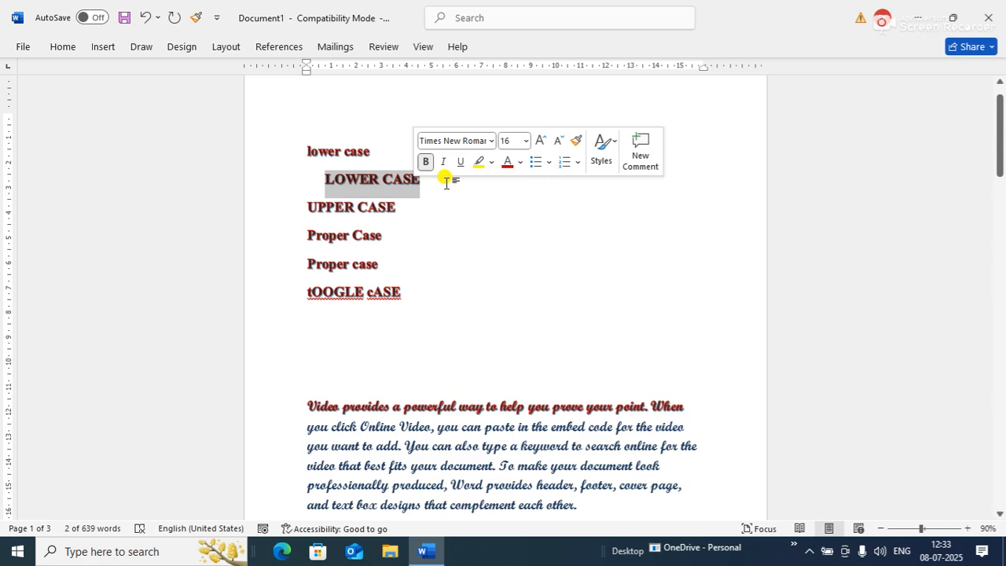
left_click(63, 47)
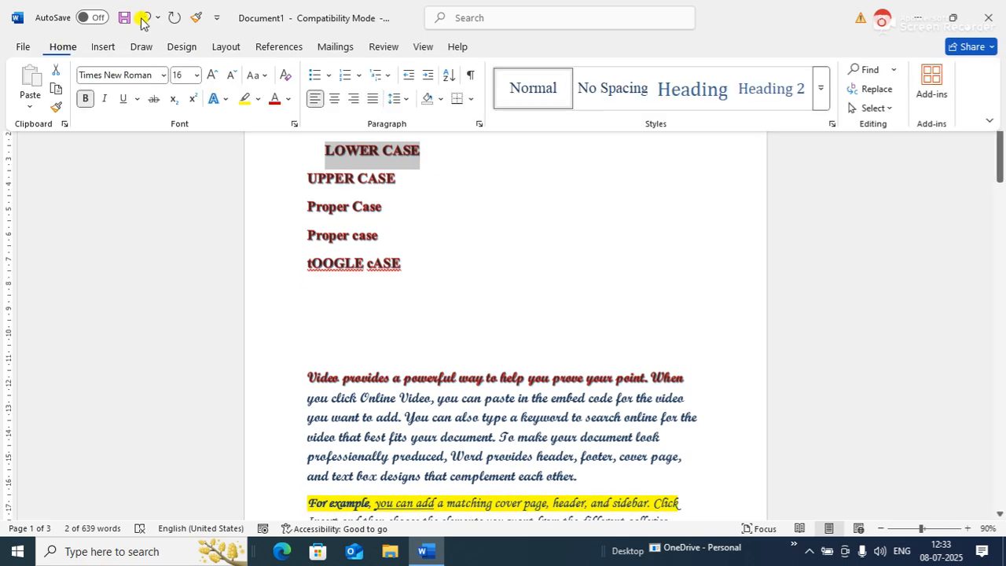
left_click(264, 78)
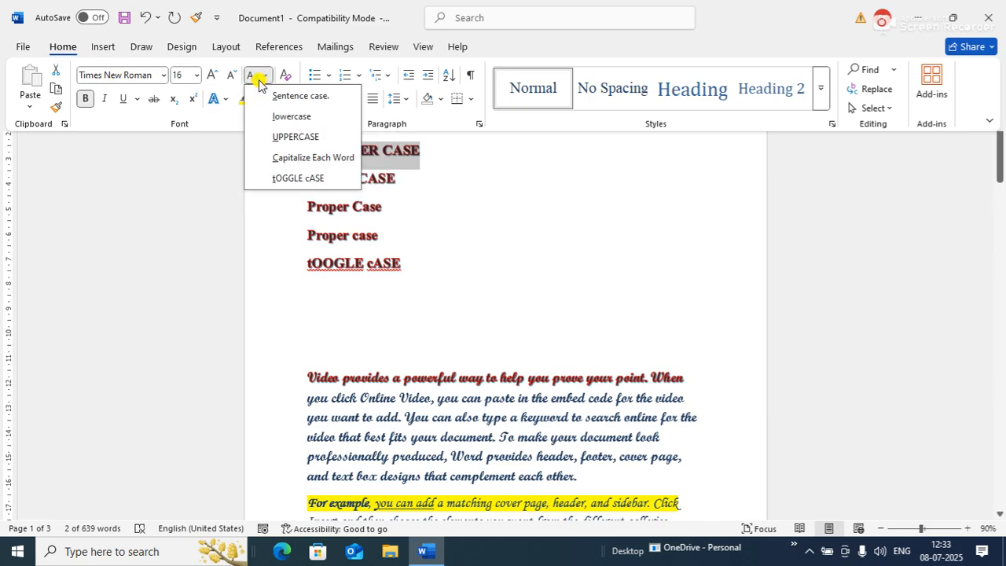
left_click(281, 118)
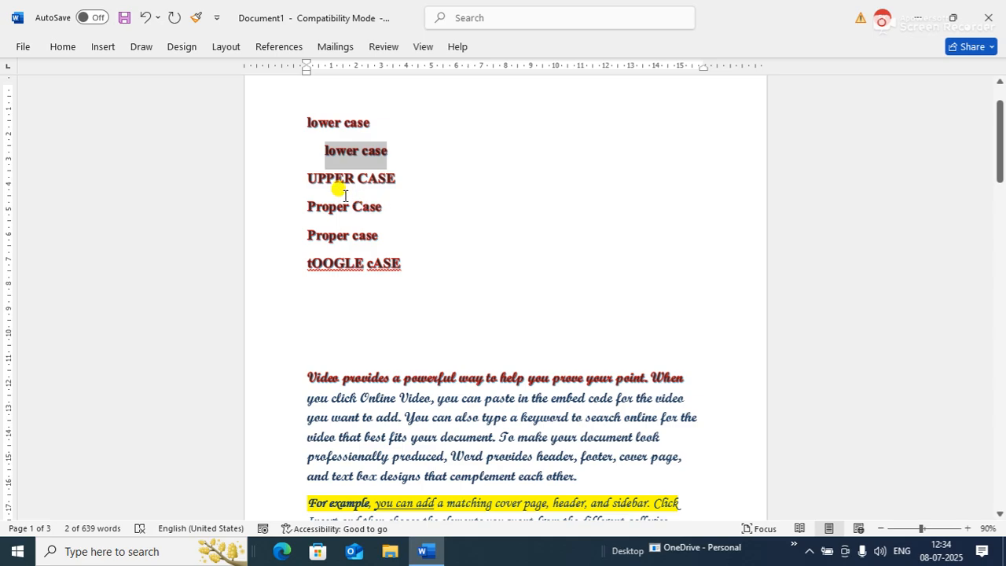
Add an indented line reading "Upper case" directly below the "UPPER CASE" line.
left_click(407, 179)
key("Return")
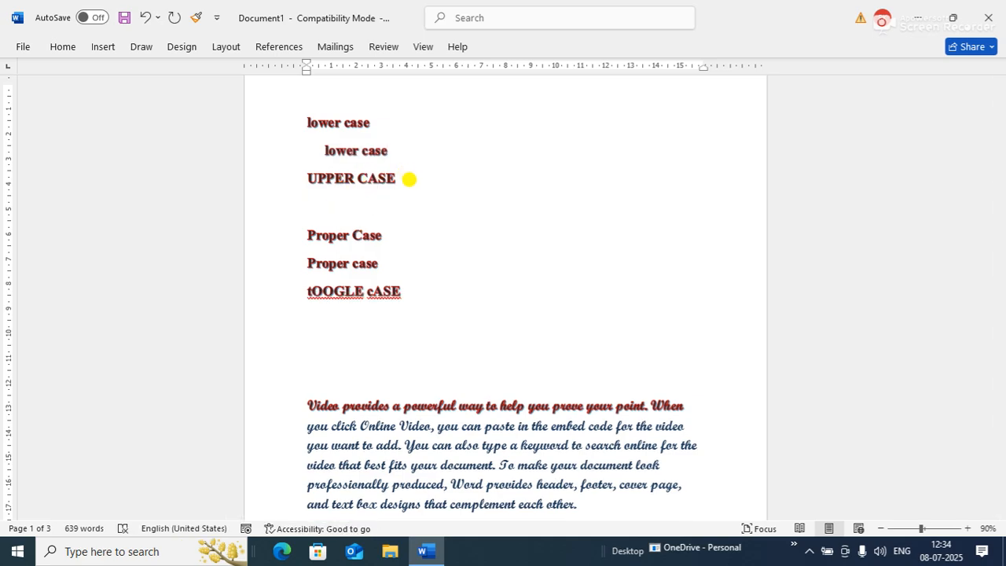
key("Tab")
type("LOW")
key("BackSpace")
key("BackSpace")
key("BackSpace")
type("UPP")
key("BackSpace")
key("BackSpace")
key("BackSpace")
type("upper ca")
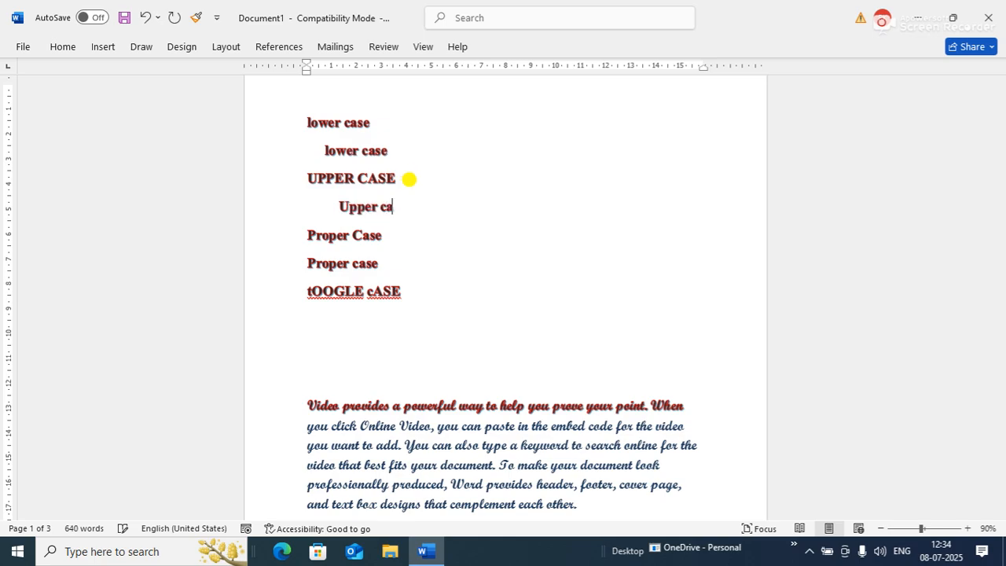
type("se")
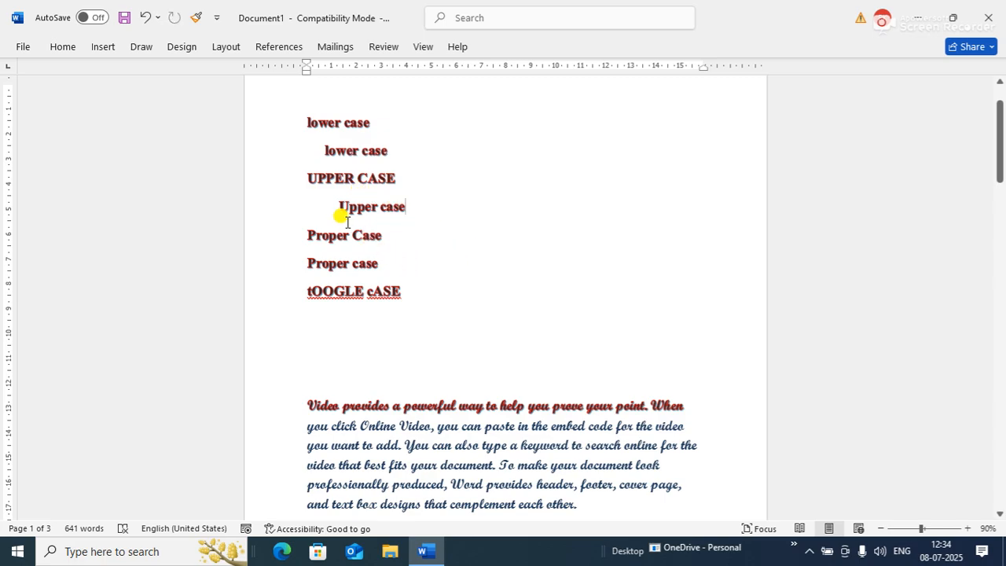
Convert the indented "Upper case" line to UPPERCASE with Change Case, undoing and redoing the conversion once.
left_click_drag(346, 203, 400, 212)
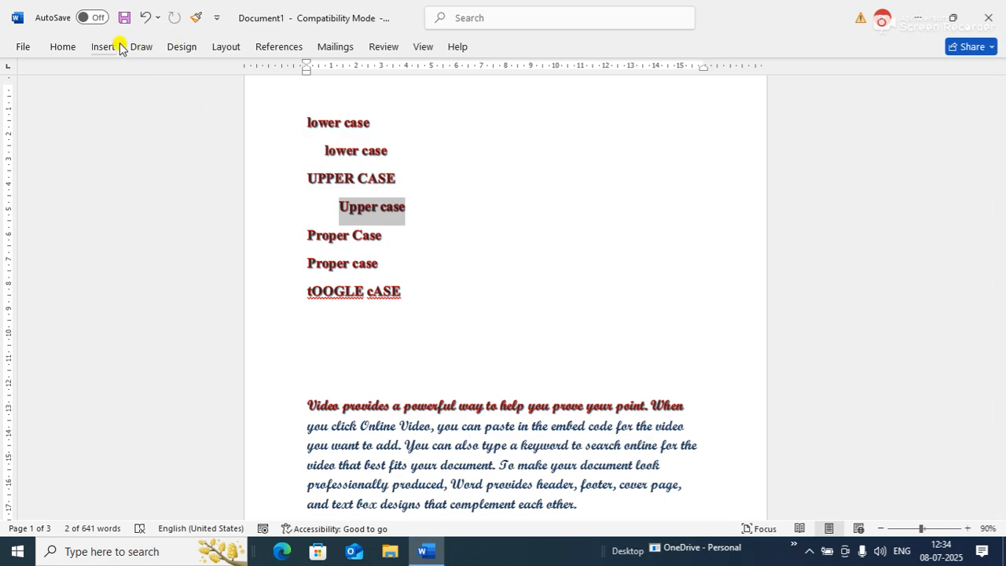
double_click(50, 46)
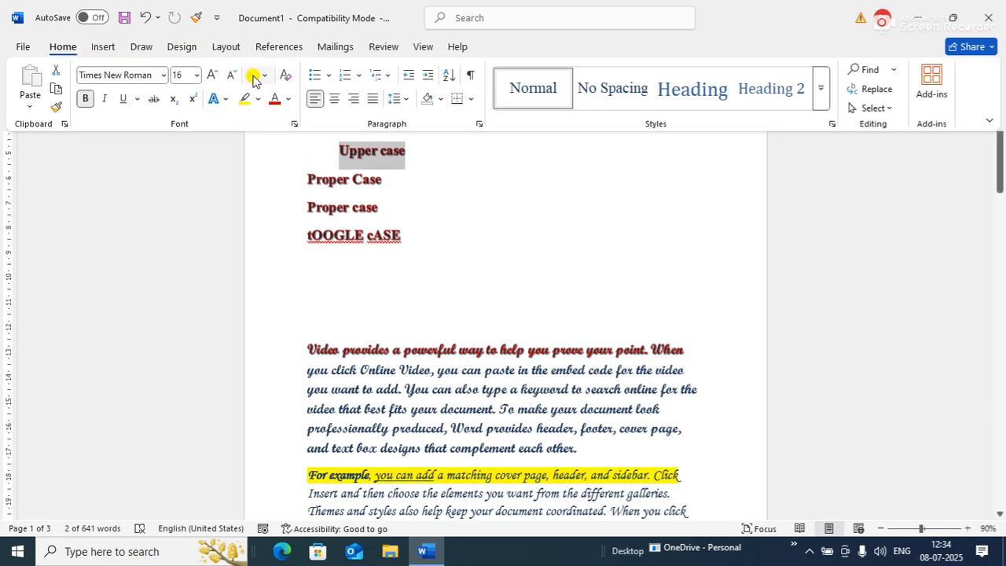
left_click(259, 77)
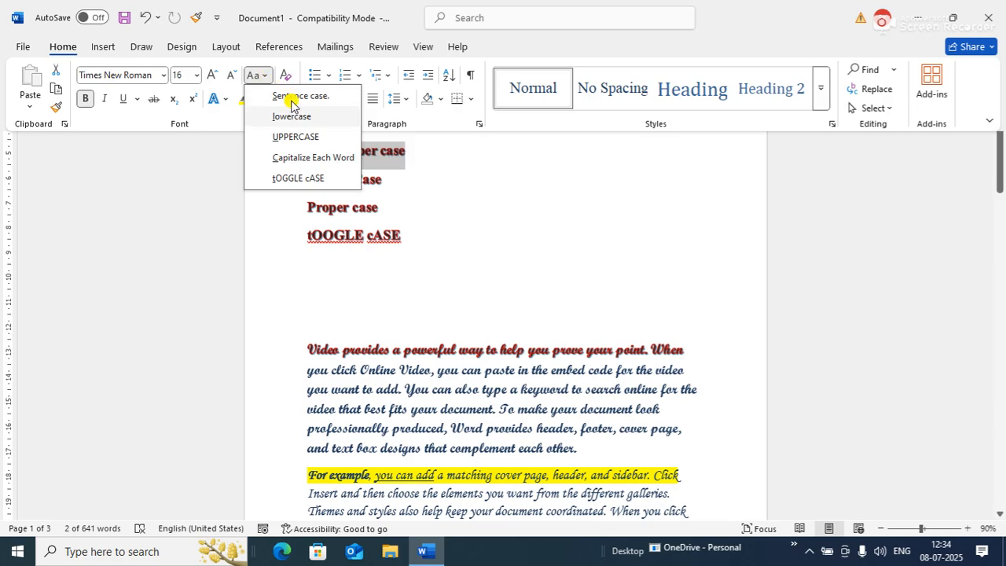
left_click(309, 140)
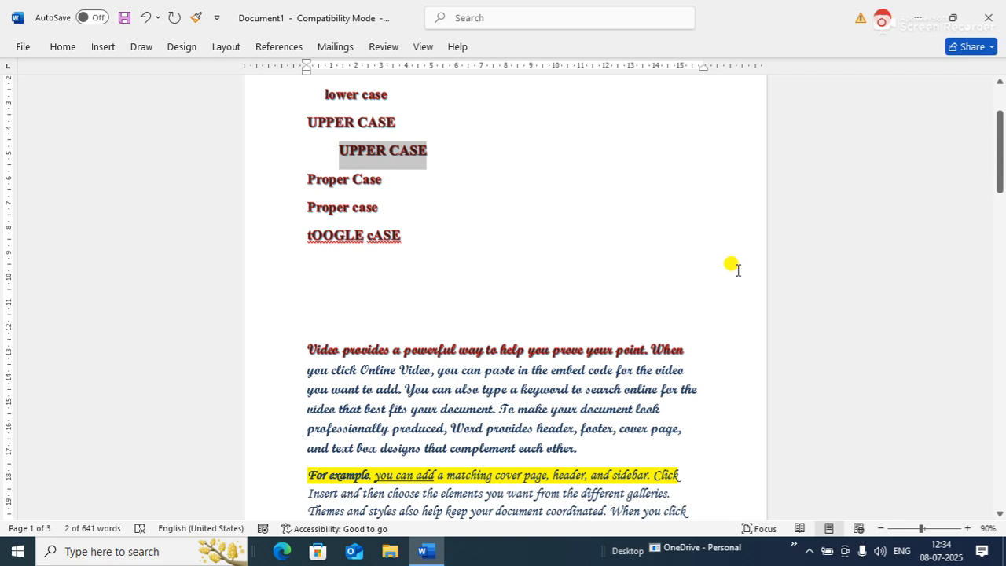
key("ctrl+z")
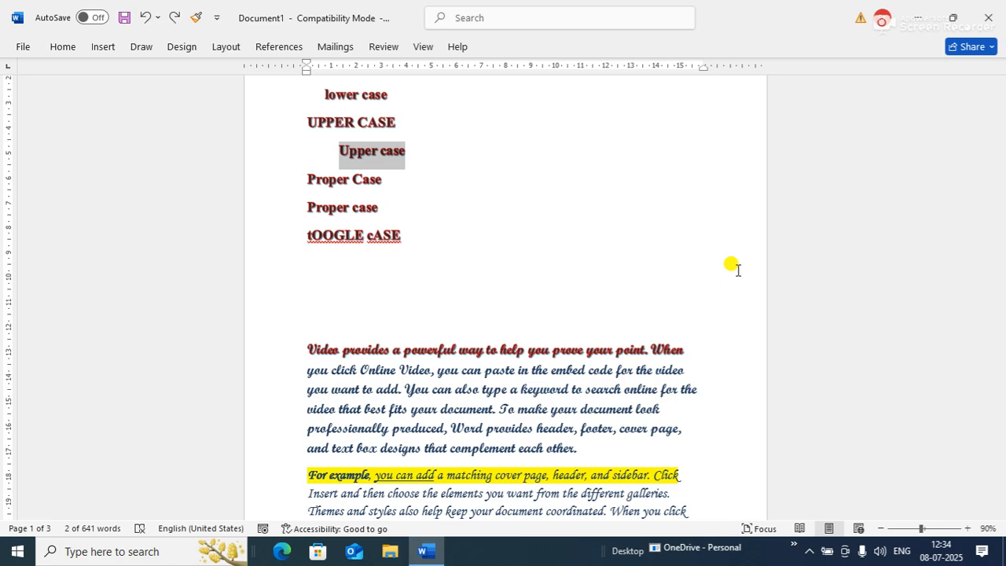
key("ctrl+y")
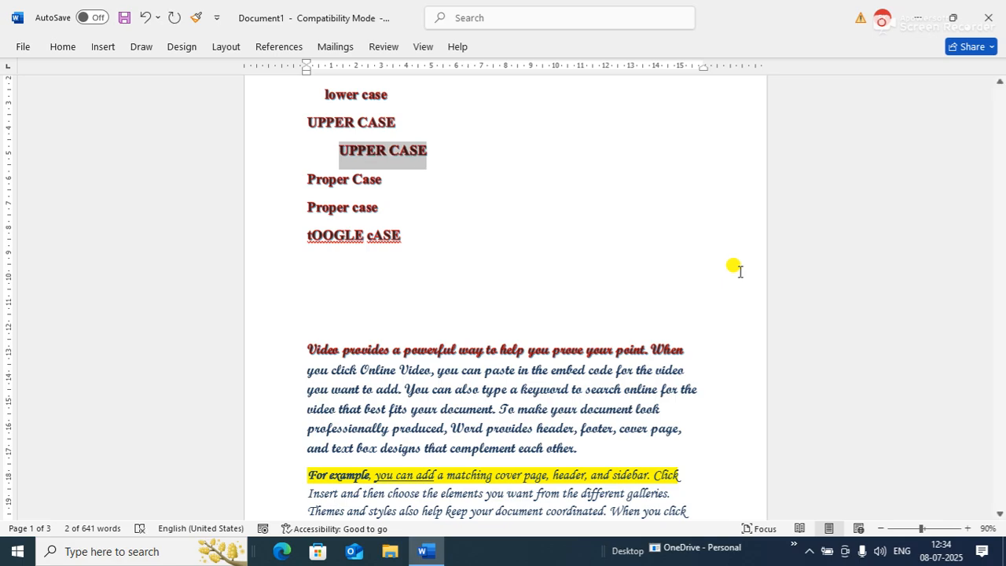
Add an indented line reading "proper case", all in lowercase, directly below the "Proper Case" line.
left_click(383, 176)
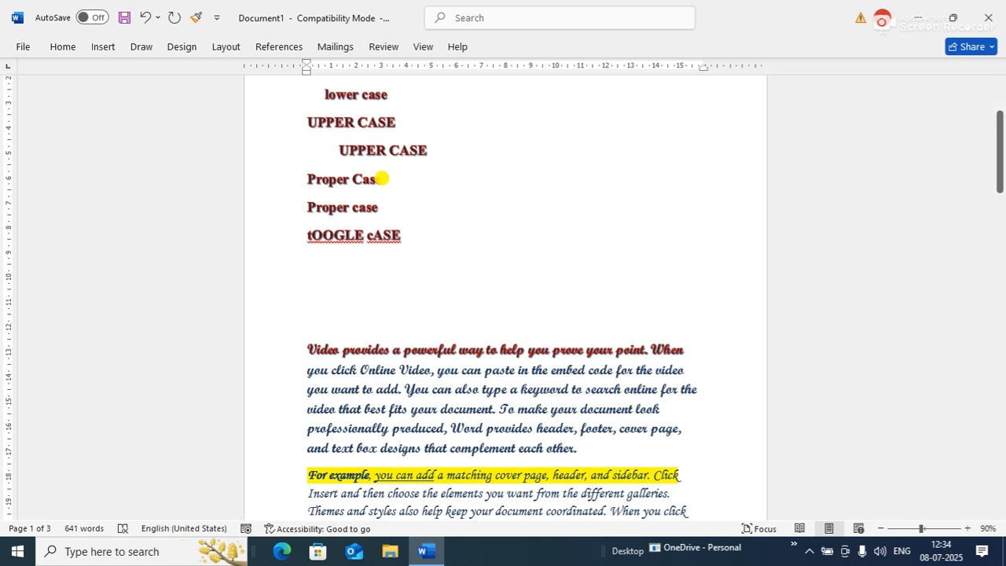
key("Return")
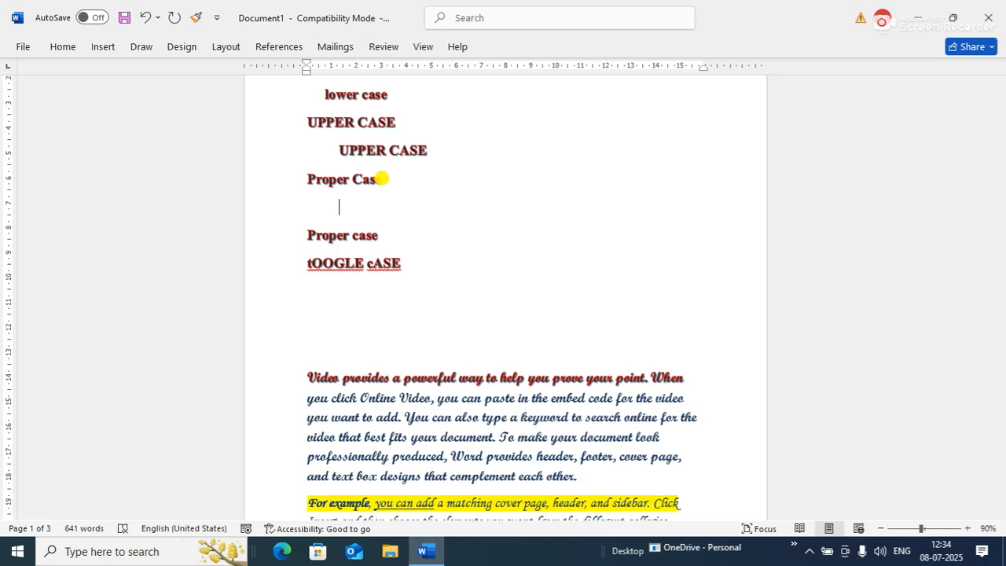
type("proper Case")
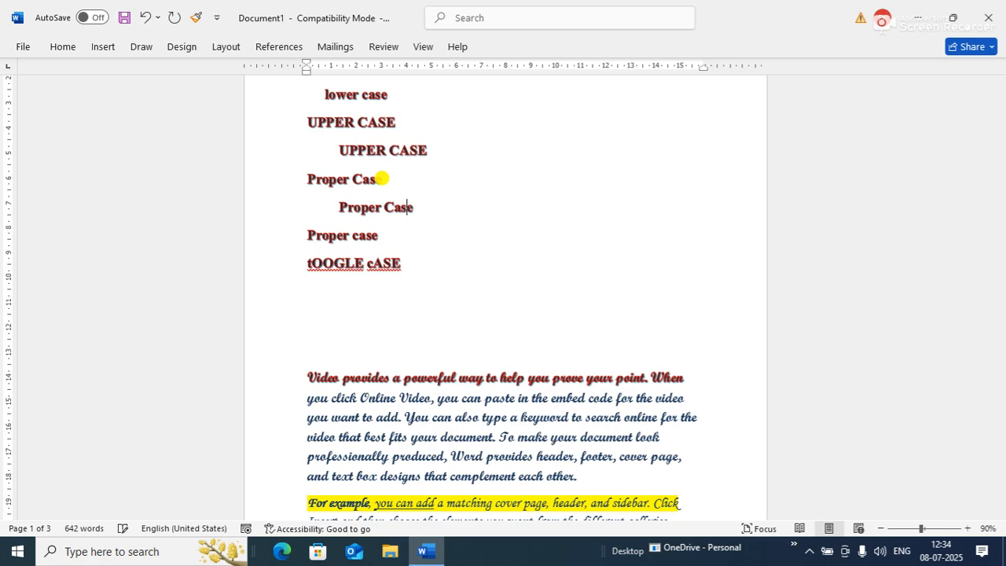
key("BackSpace")
key("BackSpace")
key("BackSpace")
key("BackSpace")
left_click(347, 208)
key("BackSpace")
type("p")
left_click(410, 210)
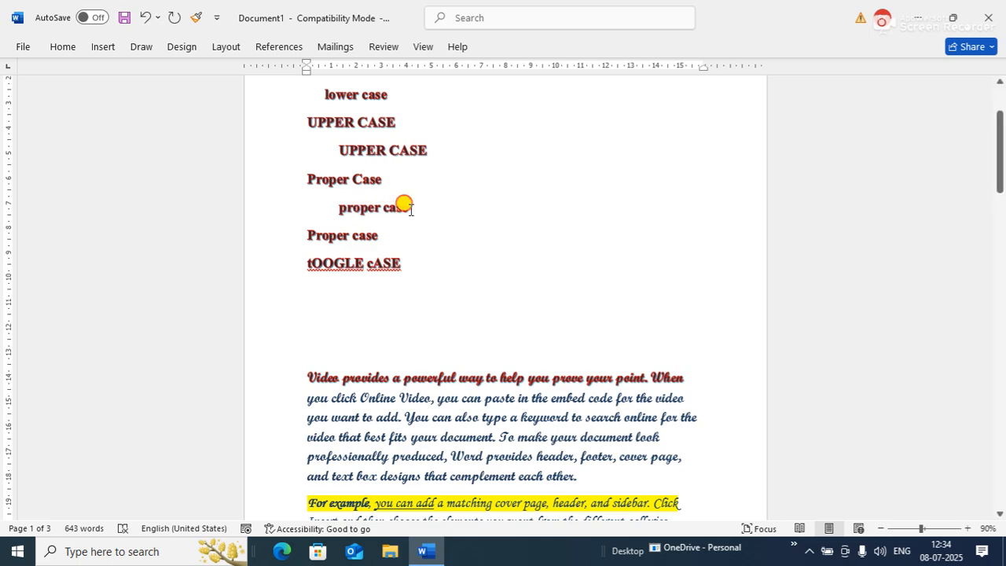
Apply Capitalize Each Word to the indented "proper case" line and collapse the ribbon.
left_click_drag(333, 206, 406, 201)
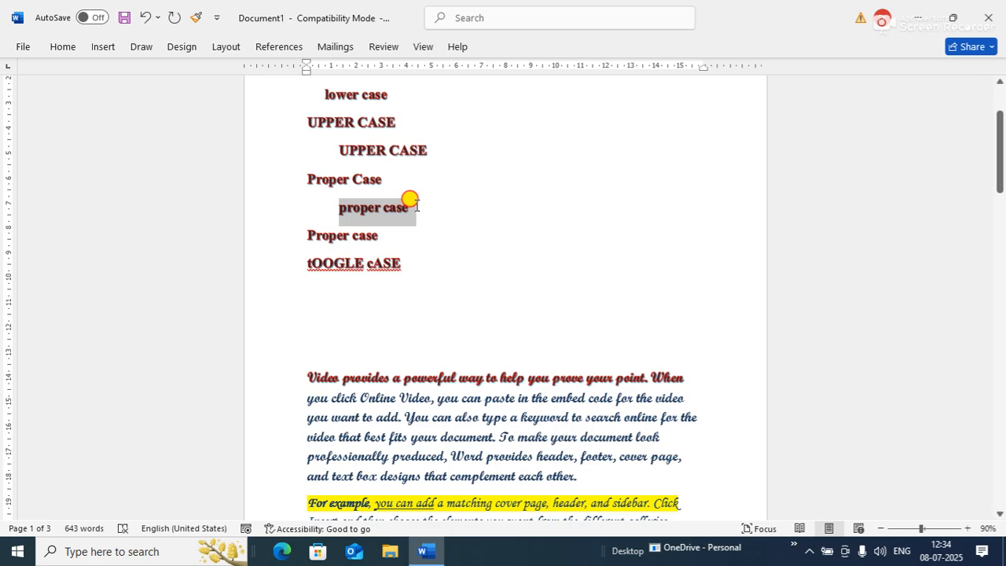
left_click(63, 47)
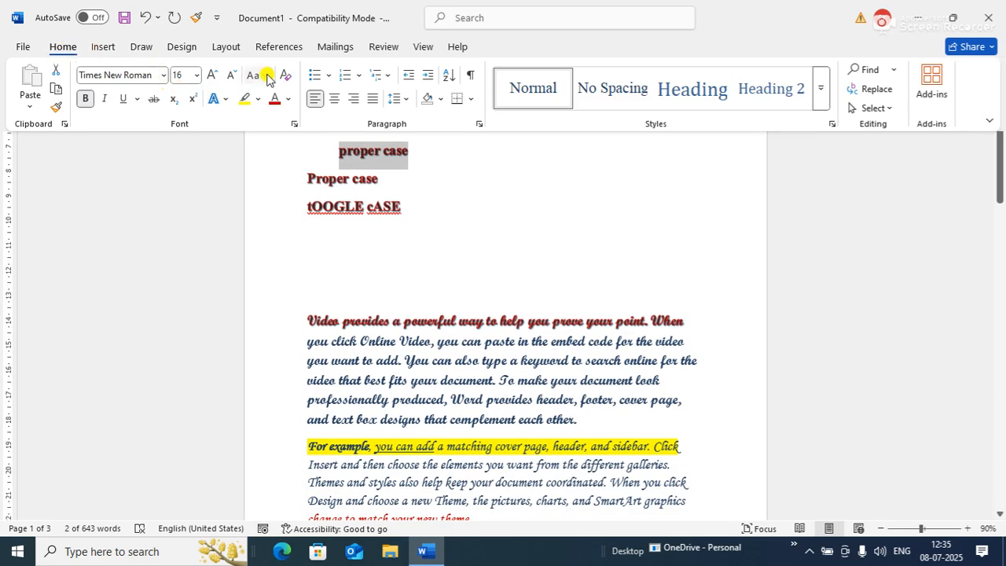
left_click(265, 75)
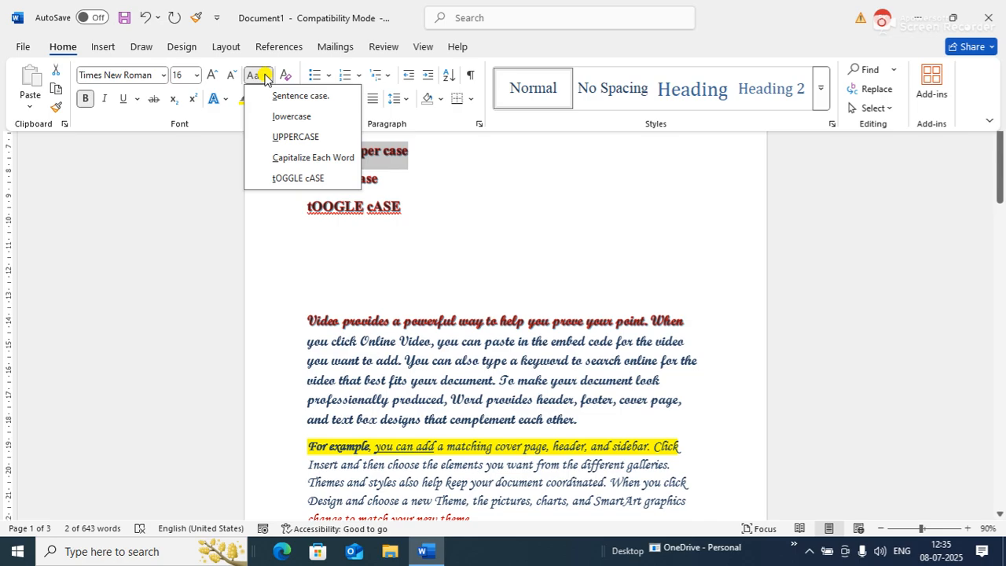
left_click(335, 166)
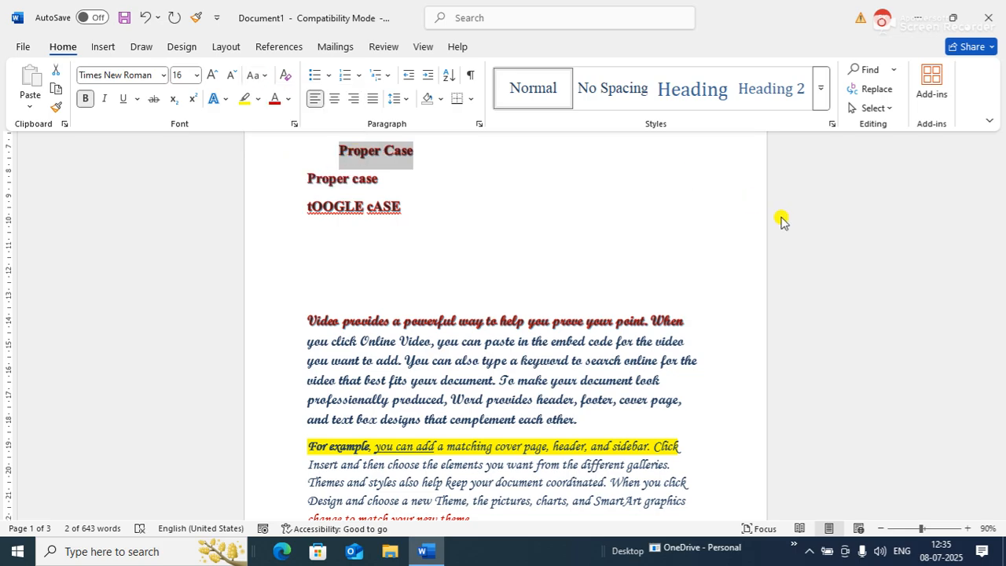
key("ctrl+F1")
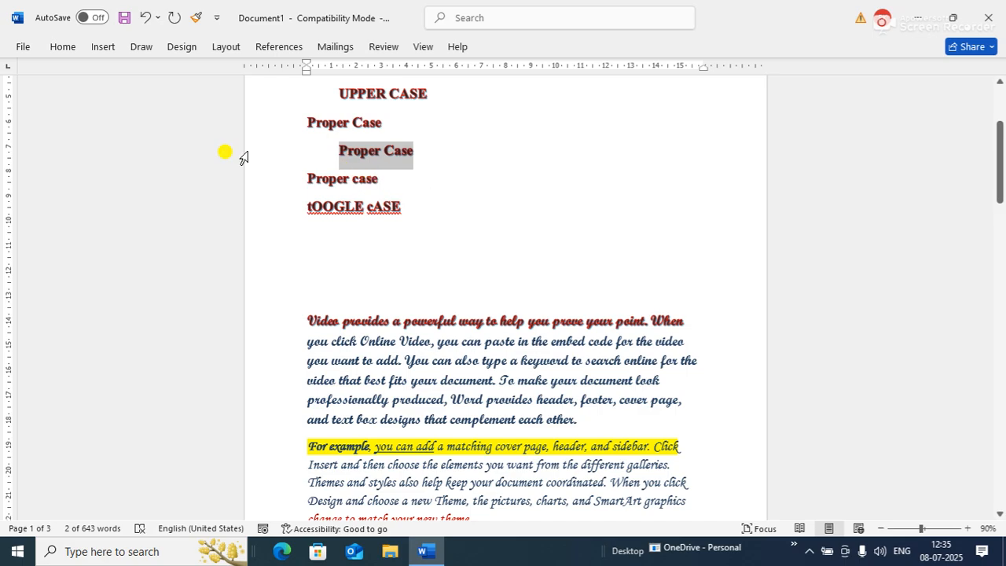
left_click(65, 47)
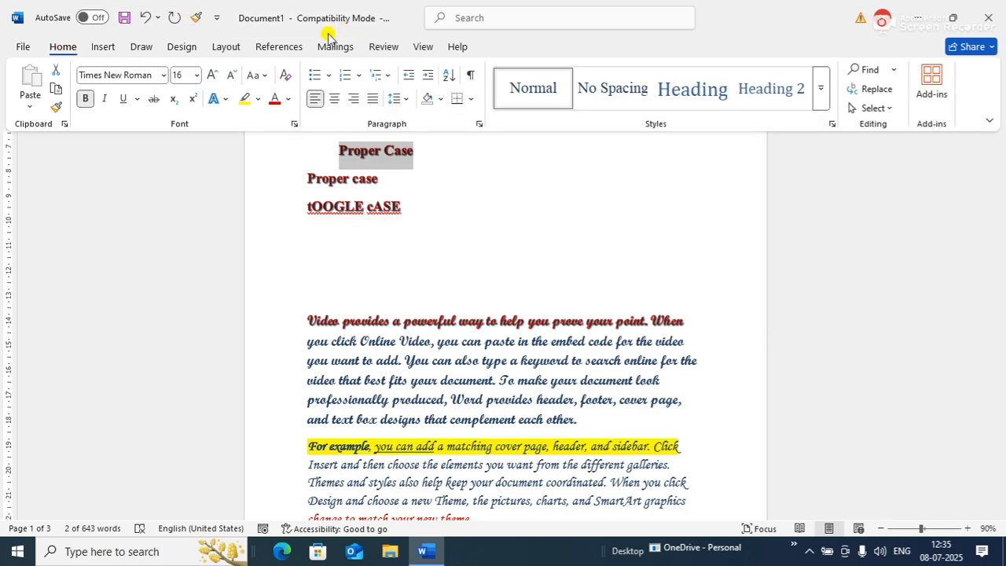
left_click(262, 76)
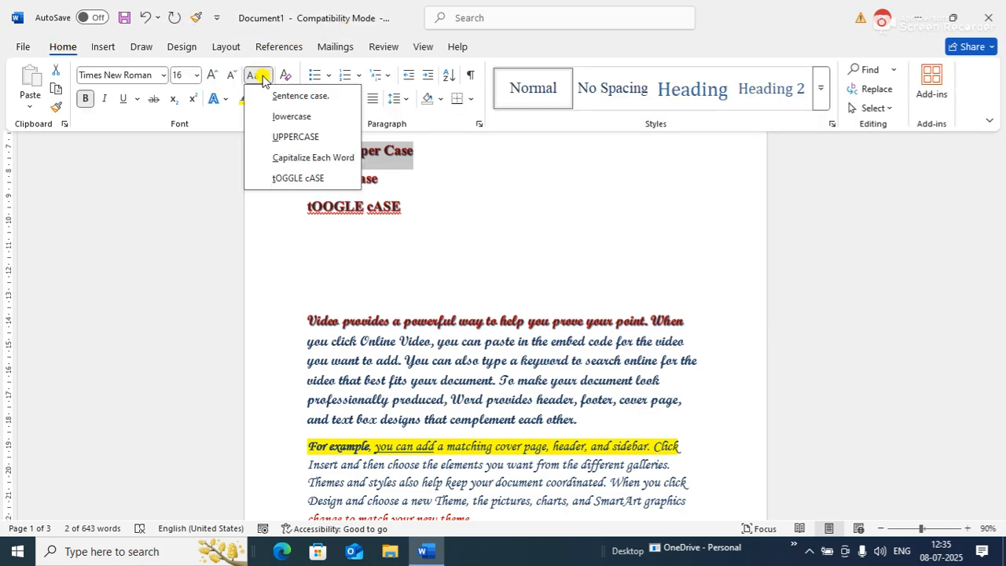
left_click(460, 226)
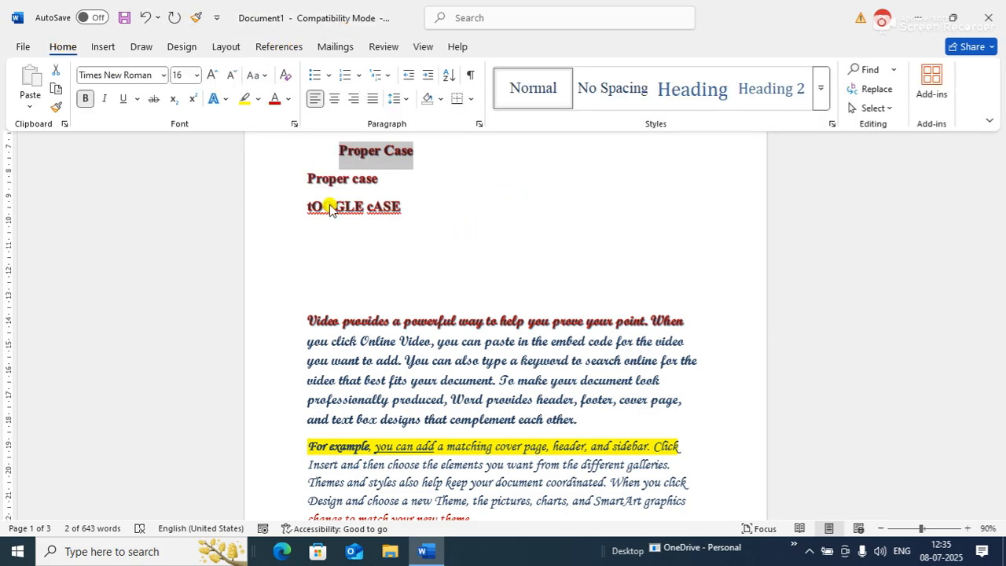
left_click(440, 174)
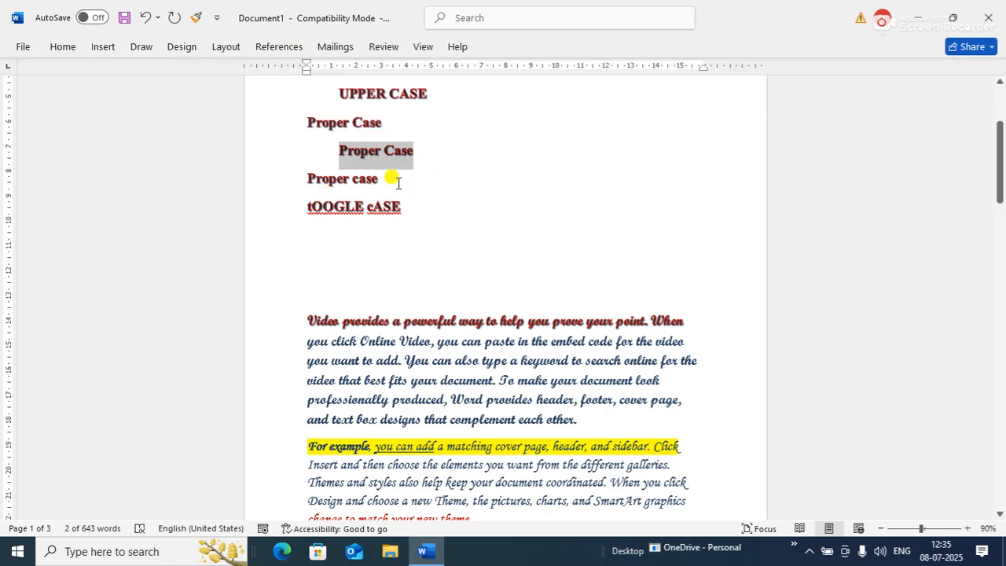
Replace the word "Proper" with "Sentence" in the "Proper case" line above "tOOGLE cASE".
left_click(349, 179)
key("BackSpace")
key("BackSpace")
key("BackSpace")
key("BackSpace")
key("BackSpace")
key("BackSpace")
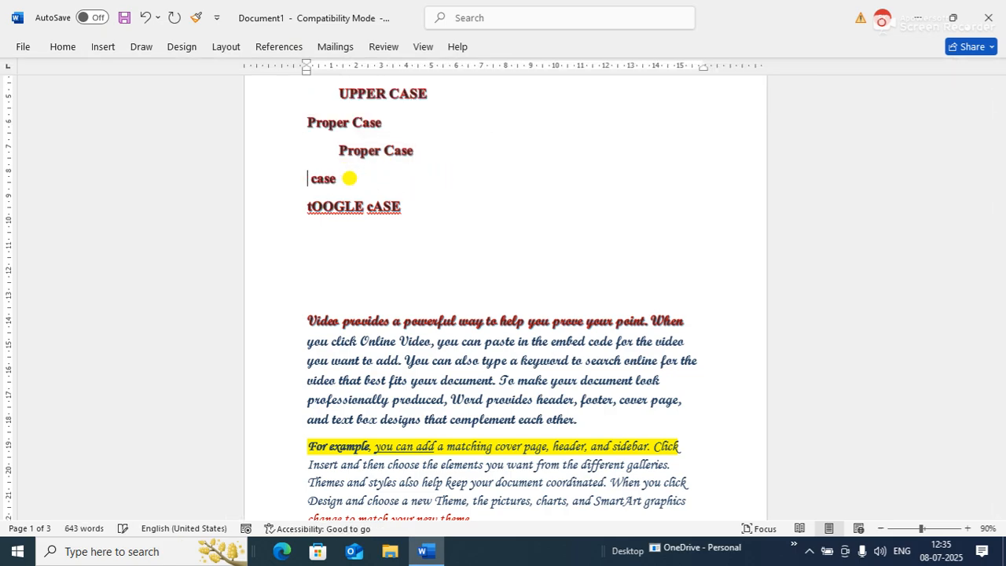
type("sentence")
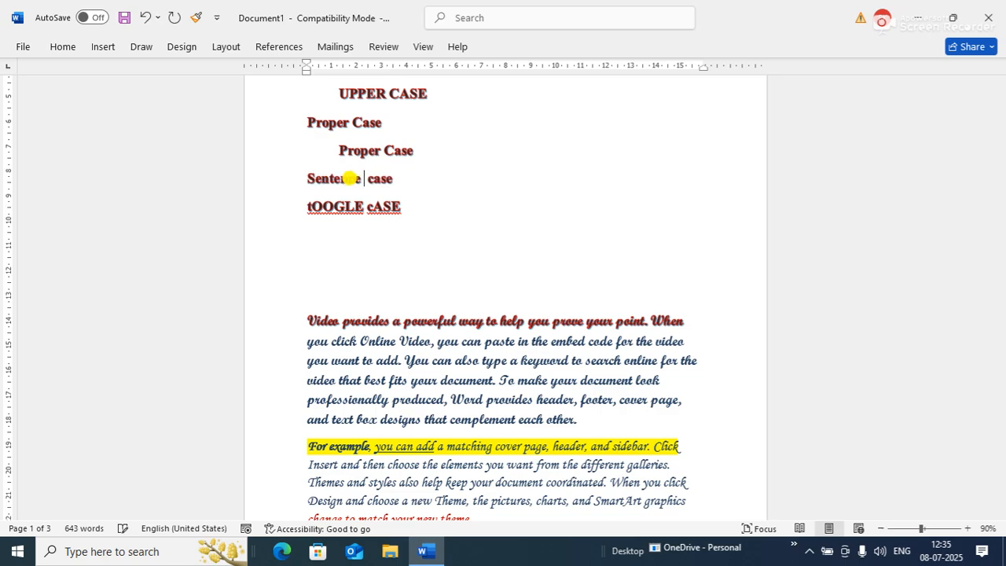
left_click(64, 48)
left_click(256, 76)
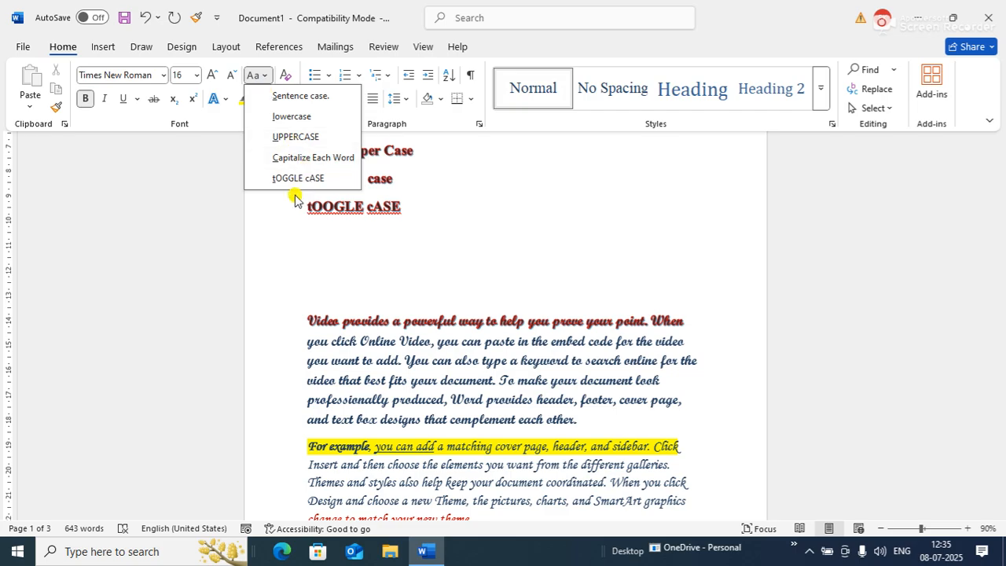
left_click(300, 254)
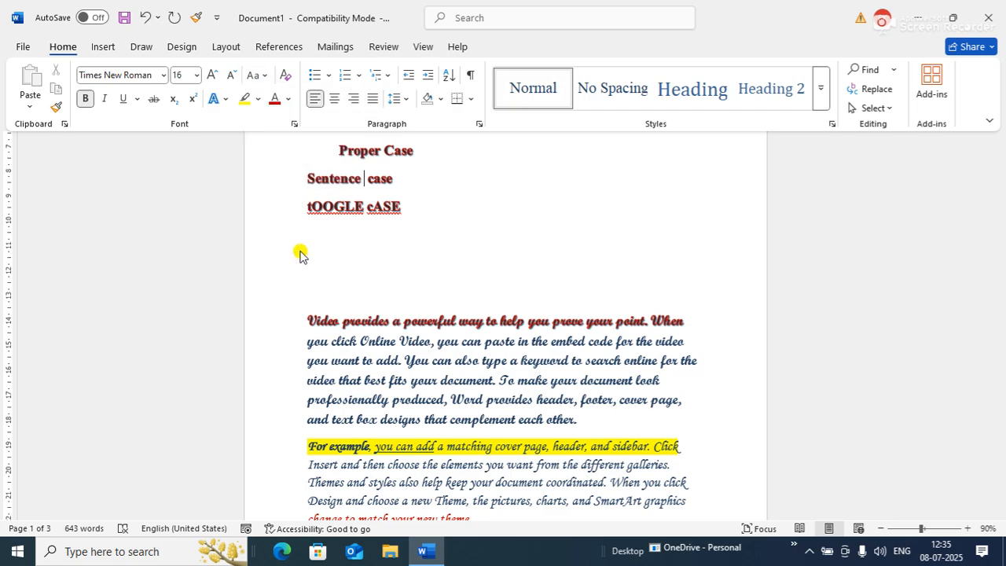
left_click(411, 178)
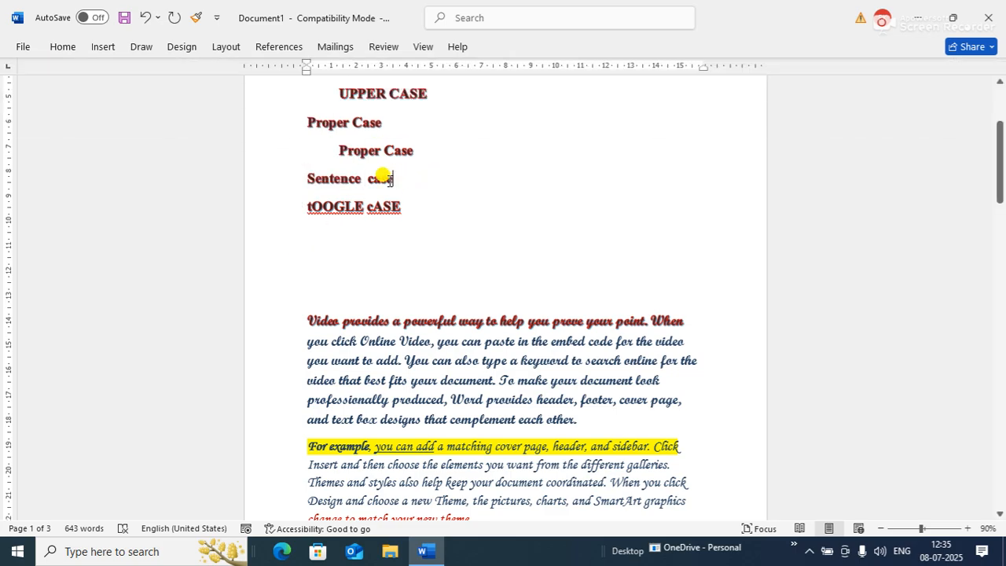
Replace the first letter of the "Sentence case" line with a lowercase "s", and restore it to a capital "S".
left_click(315, 177)
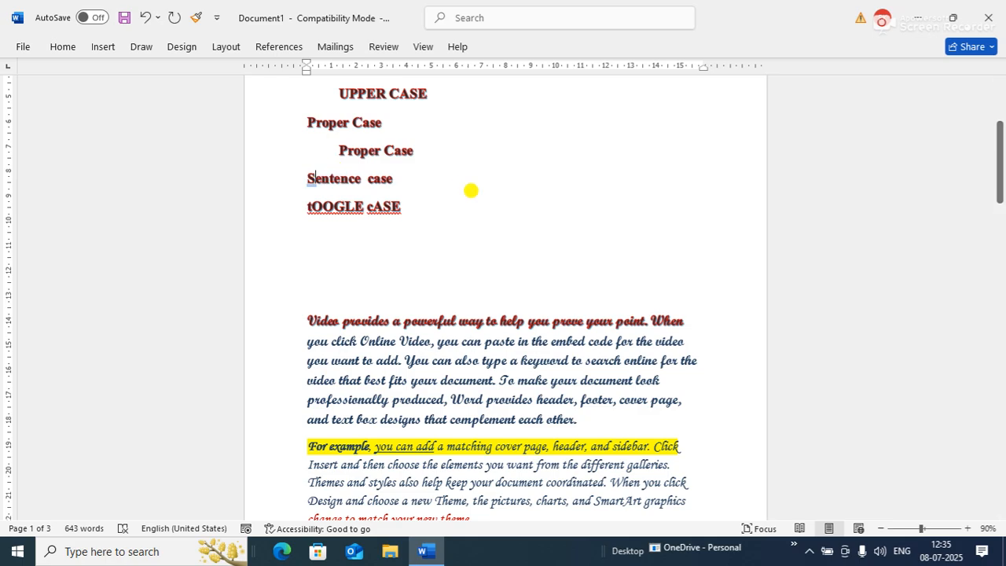
key("BackSpace")
type("s")
left_click(436, 168)
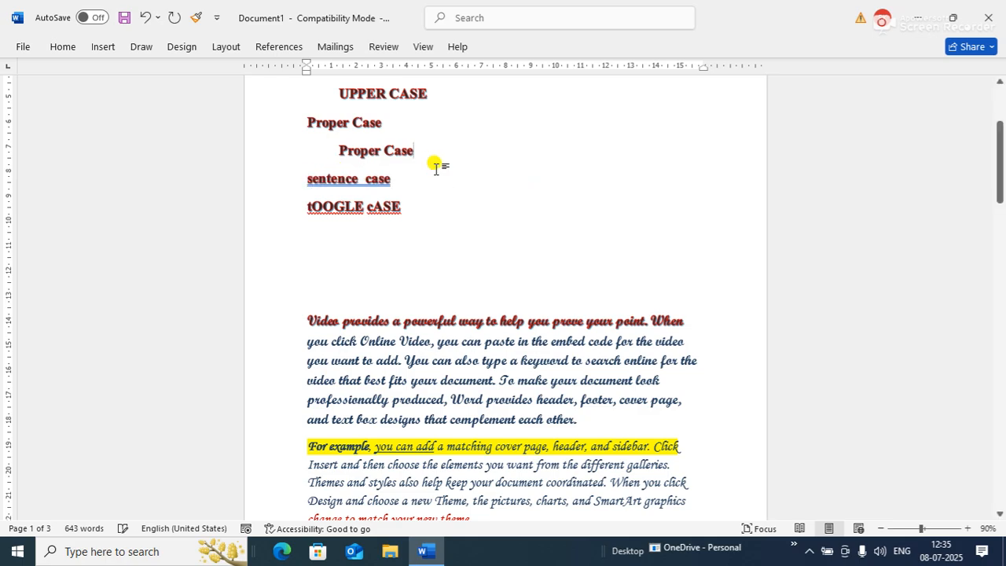
left_click(314, 180)
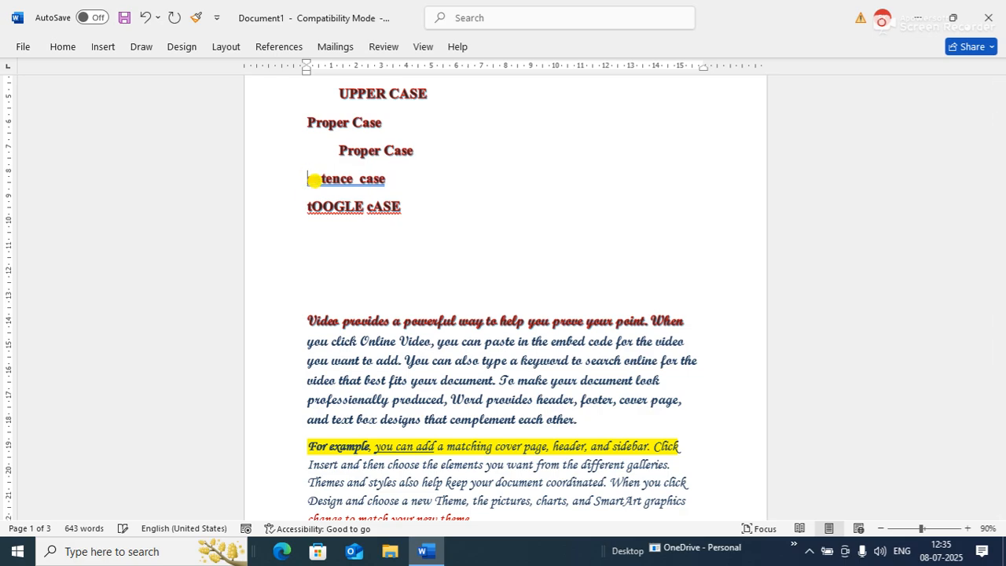
key("BackSpace")
type("S")
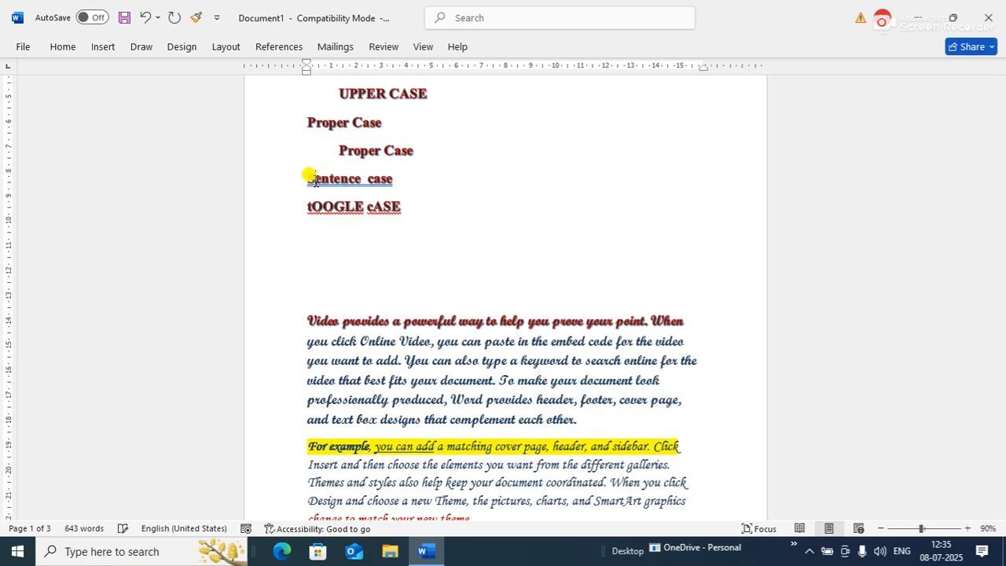
Add an indented line reading "SENTENCE CASE", all in capitals, directly below the "Sentence case" line.
left_click(398, 180)
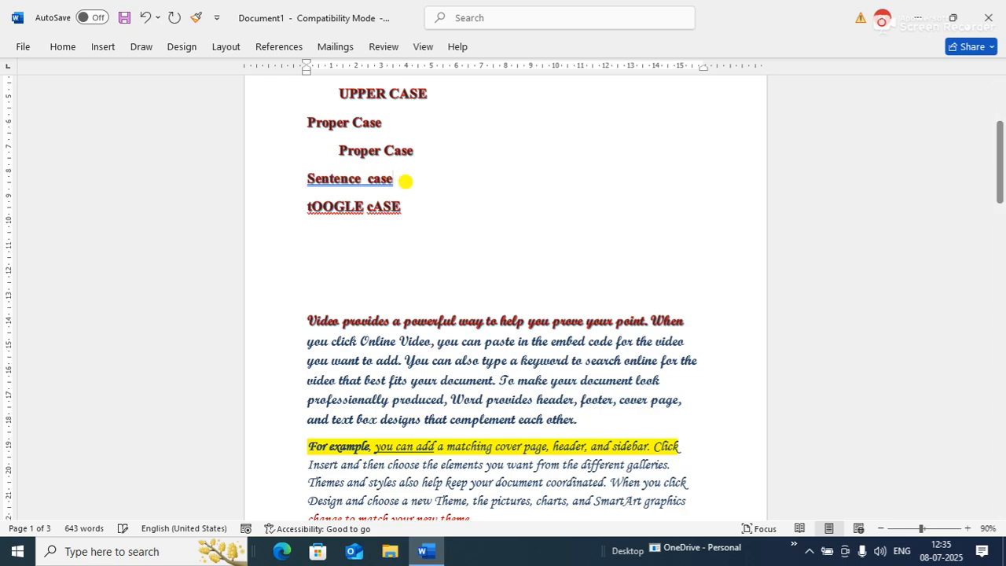
key("Return")
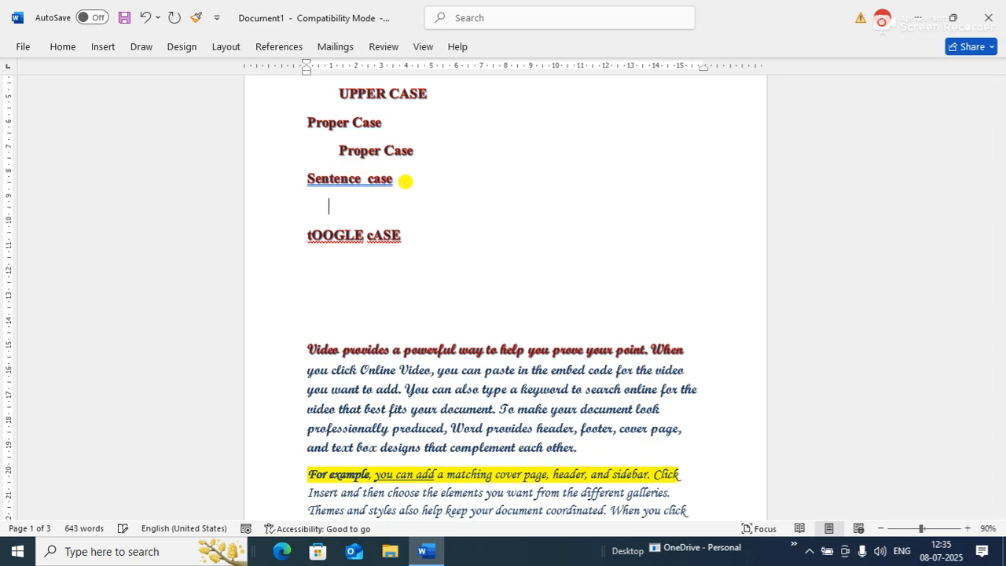
type("SENTENCE CASE")
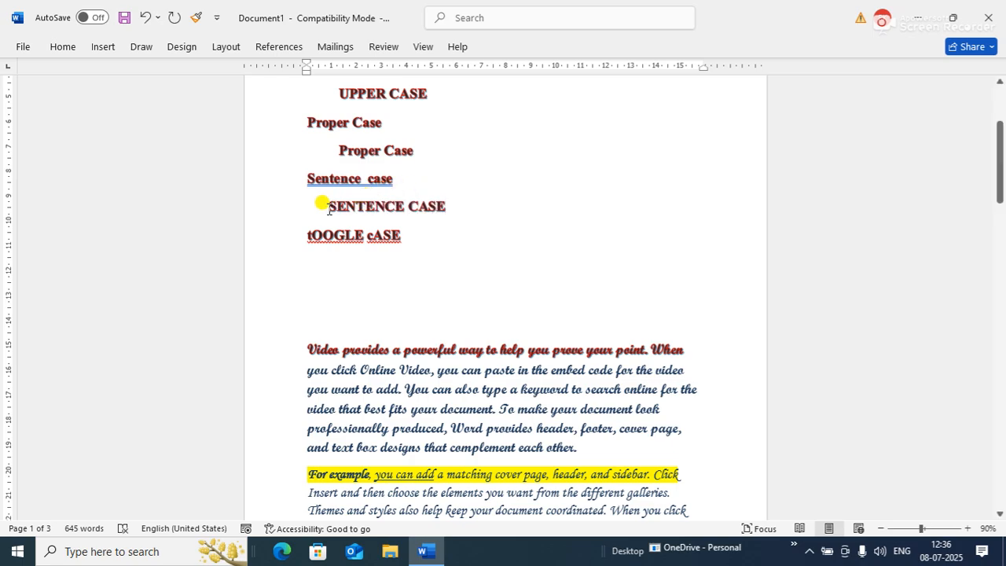
Apply Sentence case to the indented "SENTENCE CASE" line with Change Case.
left_click_drag(327, 204, 456, 203)
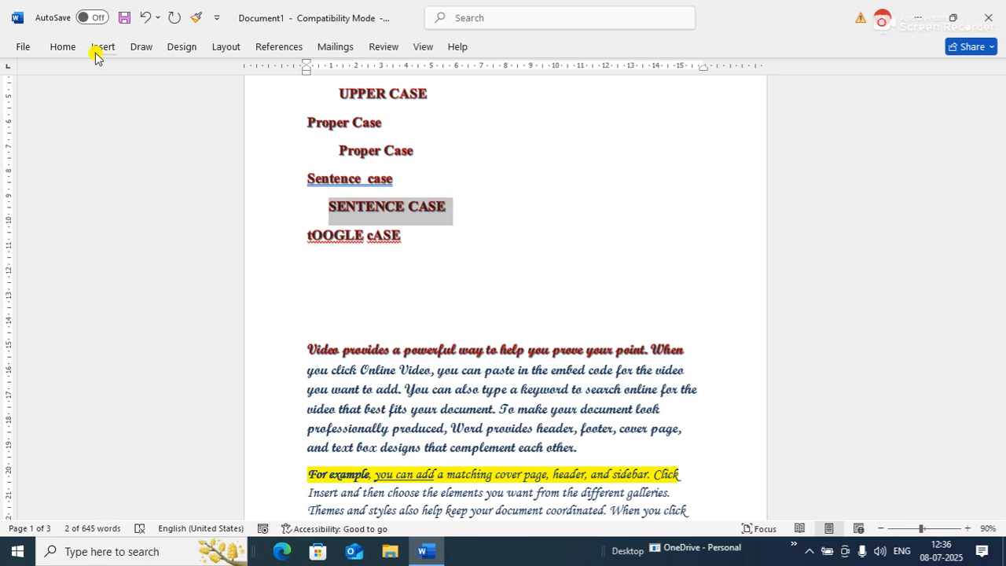
left_click(57, 46)
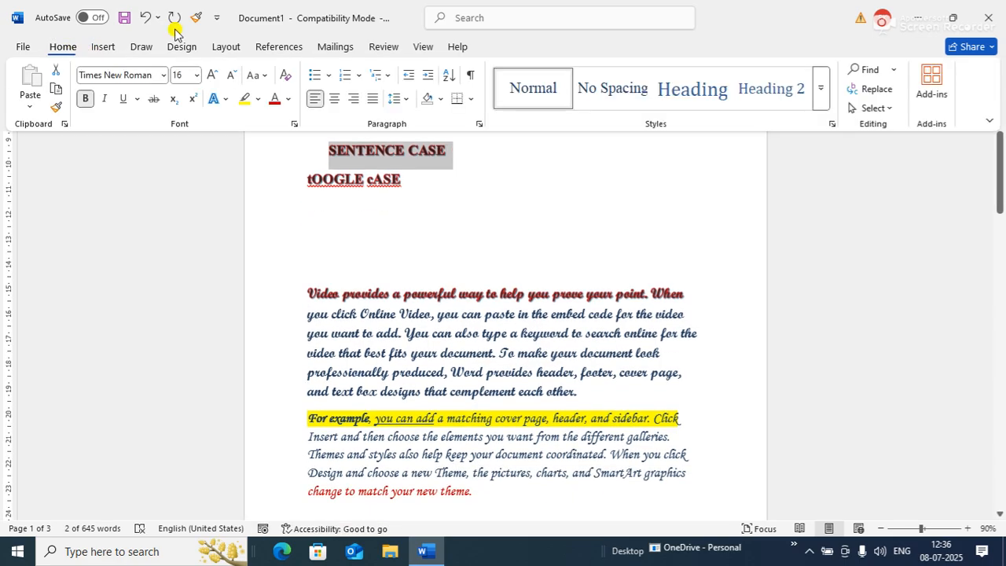
left_click(257, 75)
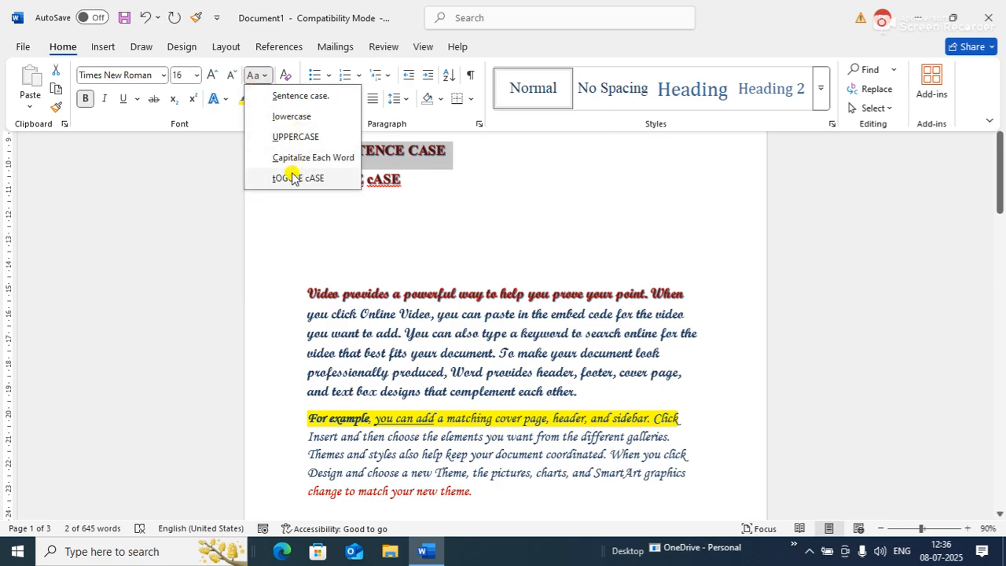
left_click(304, 97)
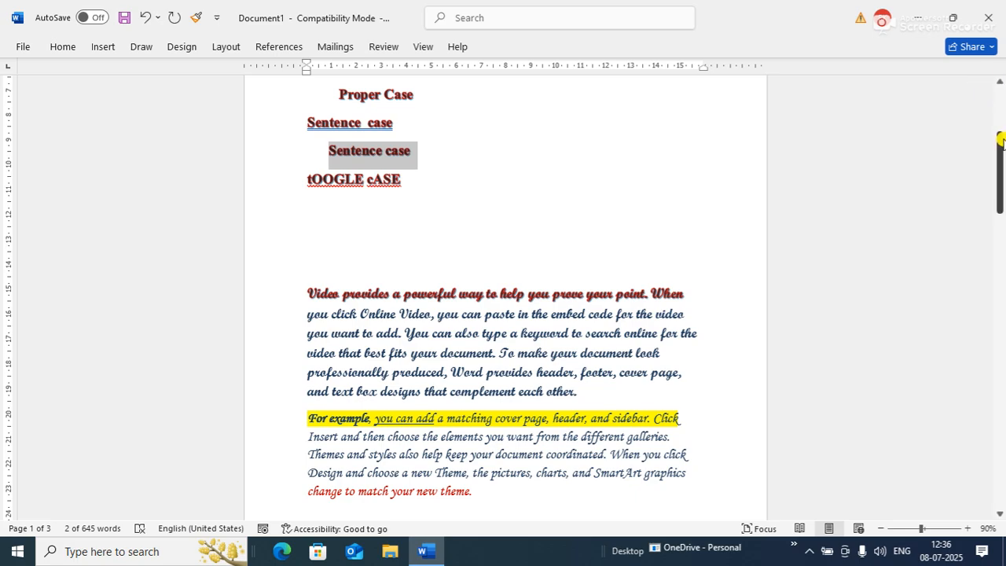
Insert two new lines below the "tOOGLE cASE" line and indent the first one.
left_click_drag(996, 143, 993, 123)
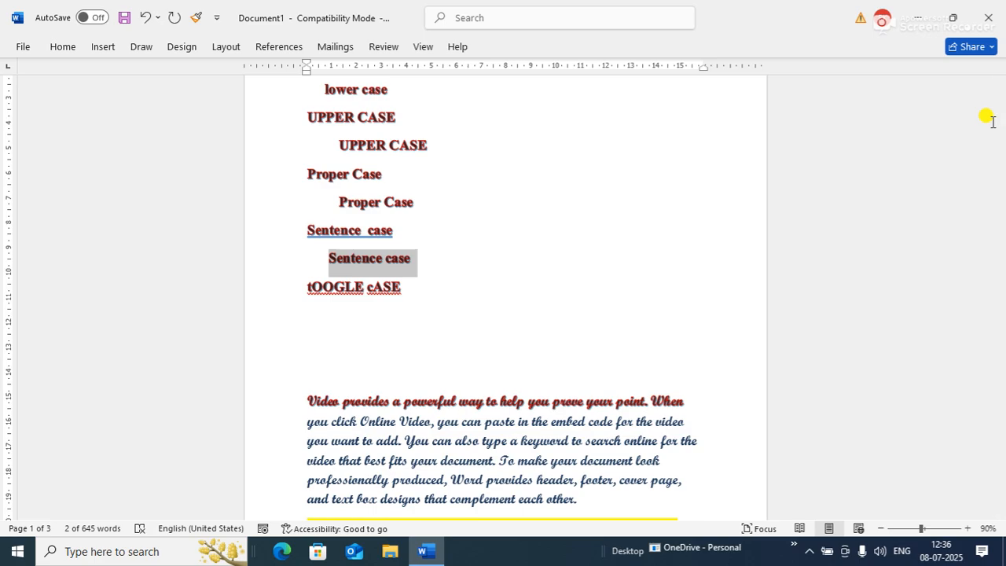
left_click(409, 291)
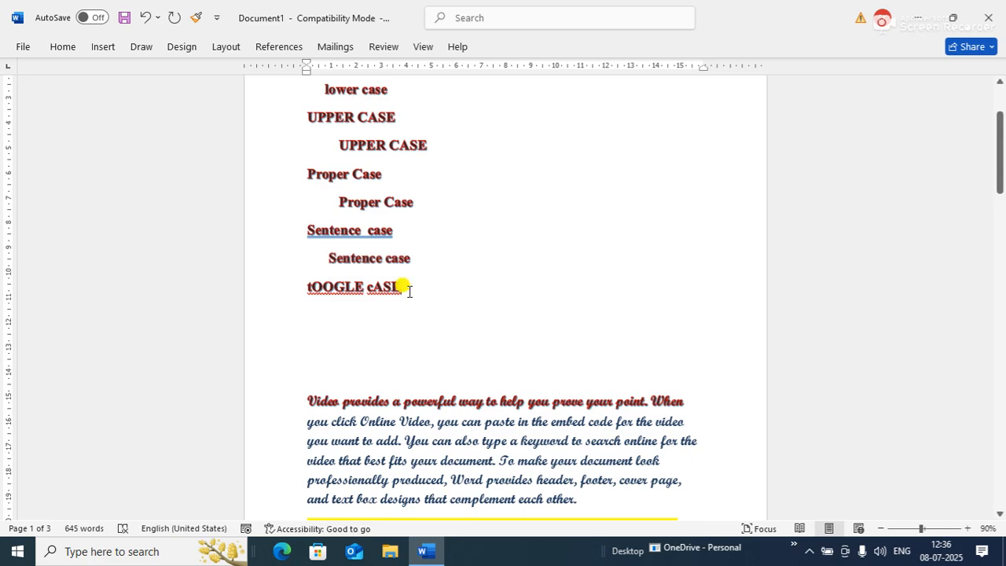
key("Return")
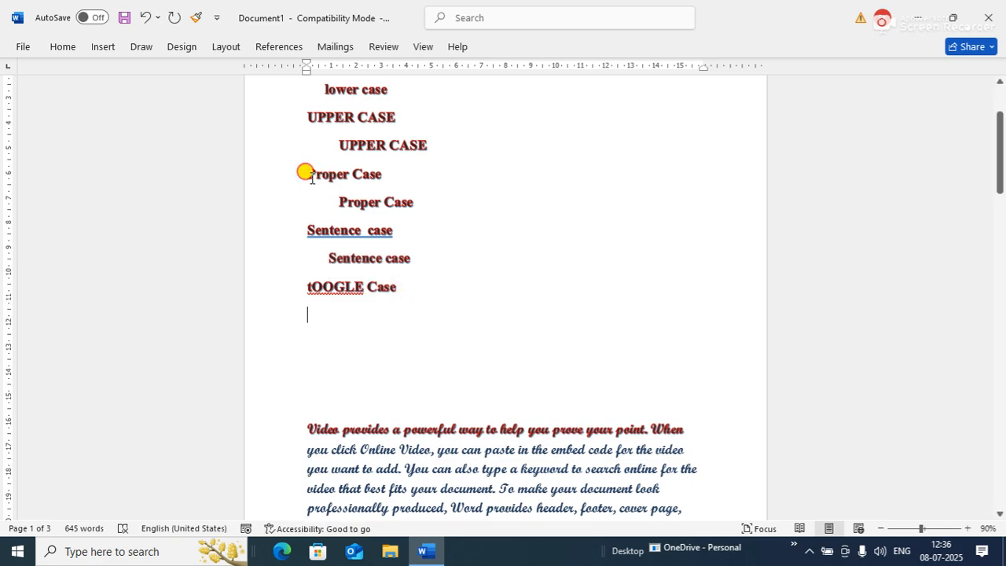
left_click_drag(308, 174, 349, 176)
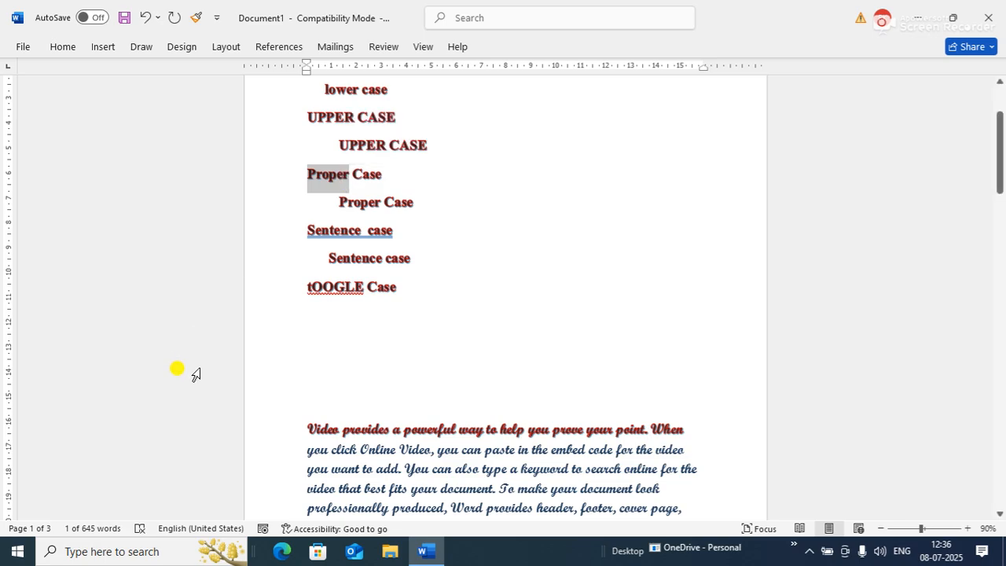
left_click(399, 290)
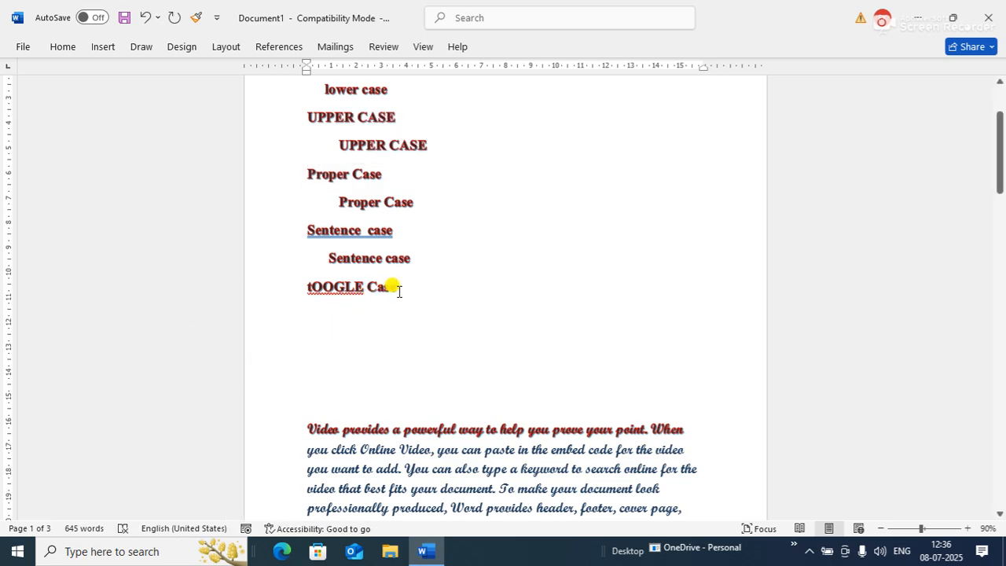
key("Return")
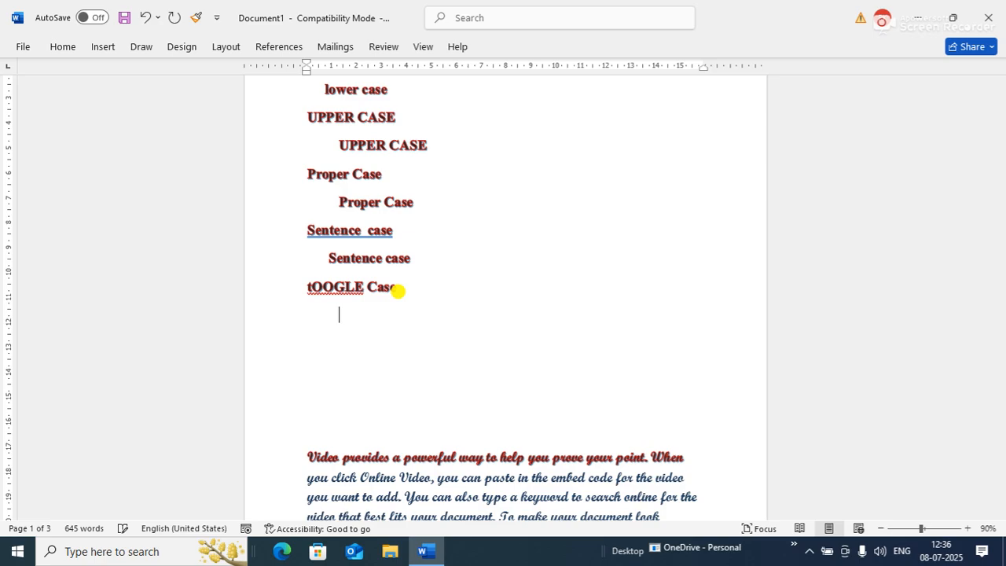
Enter "toogle case" in lowercase on the indented line below the "tOOGLE" line, followed by a new line.
type("TOG")
key("BackSpace")
key("BackSpace")
key("BackSpace")
type("TOO")
key("BackSpace")
key("BackSpace")
key("BackSpace")
type("toogle")
key("Return")
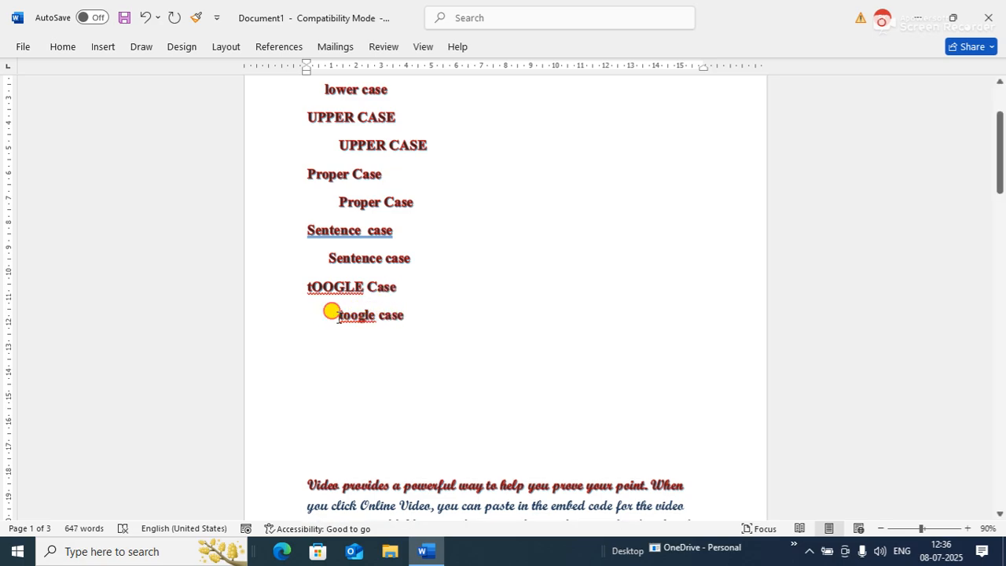
Apply tOGGLE cASE to the indented "toogle case" line twice in a row with Change Case.
left_click_drag(332, 312, 400, 315)
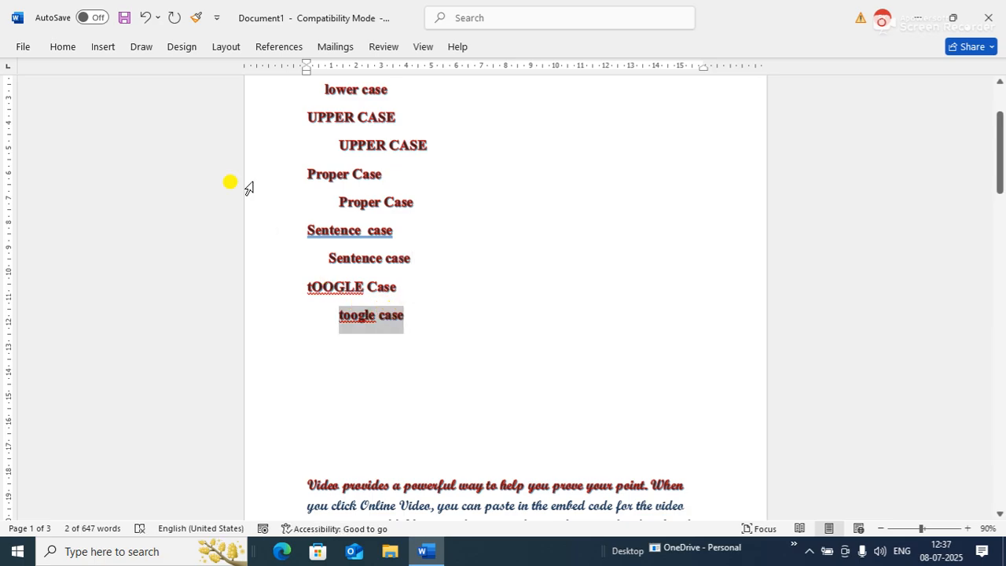
left_click(63, 47)
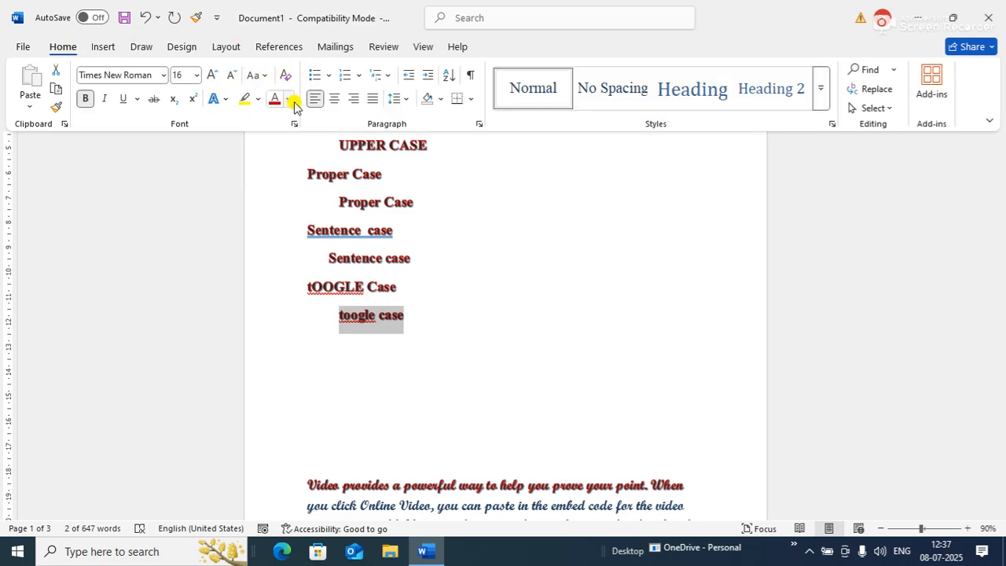
left_click(253, 75)
left_click(267, 193)
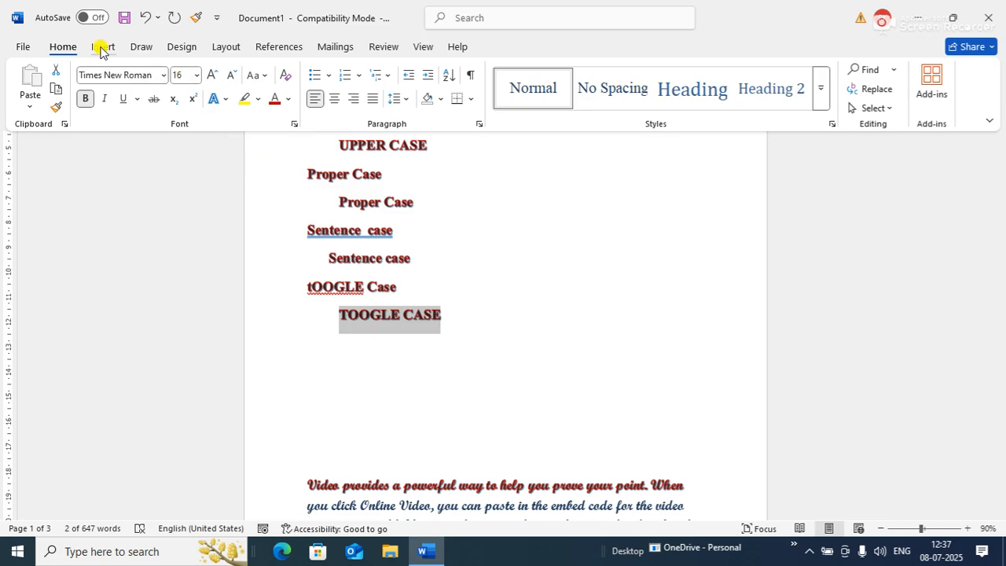
double_click(63, 47)
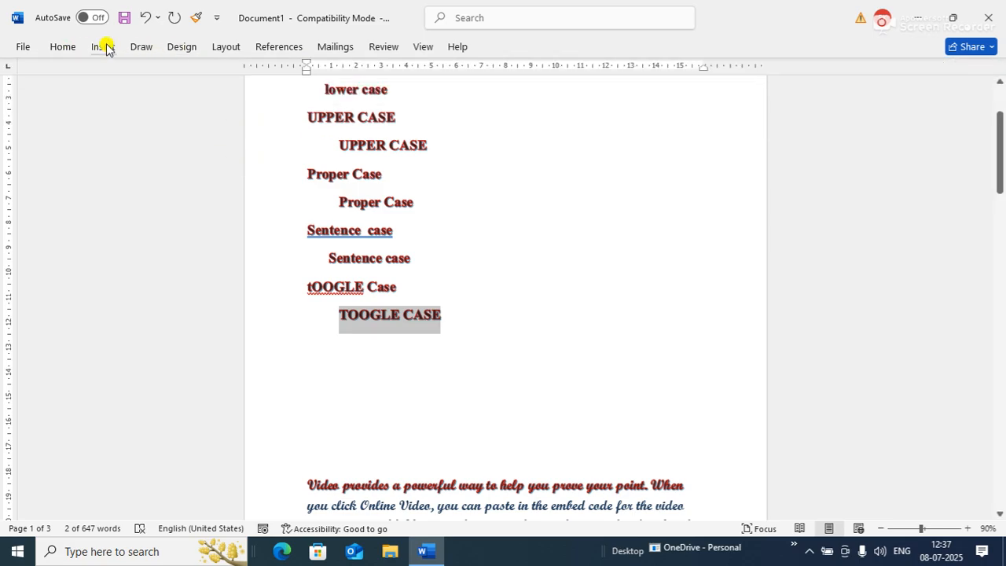
double_click(58, 47)
left_click(257, 77)
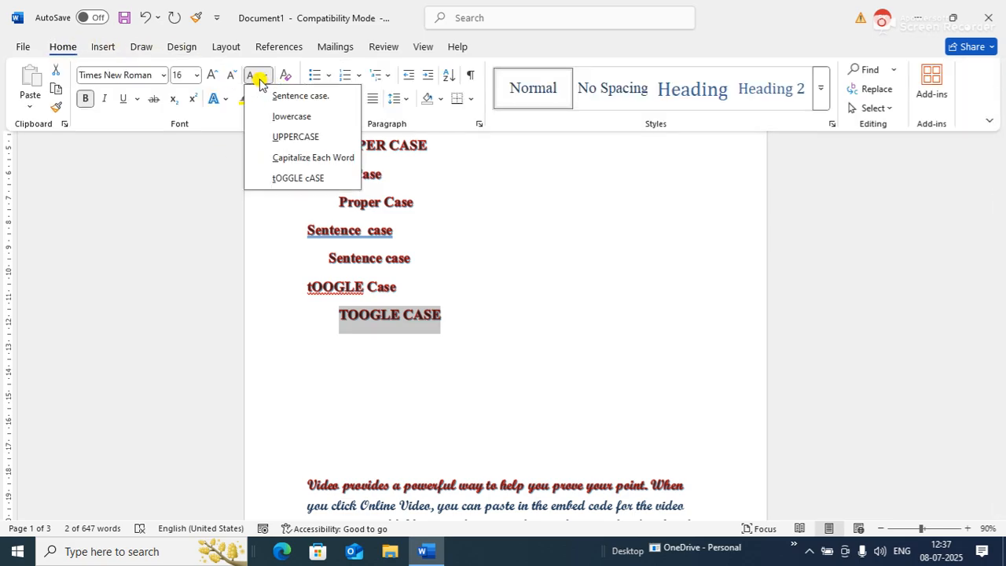
left_click(305, 185)
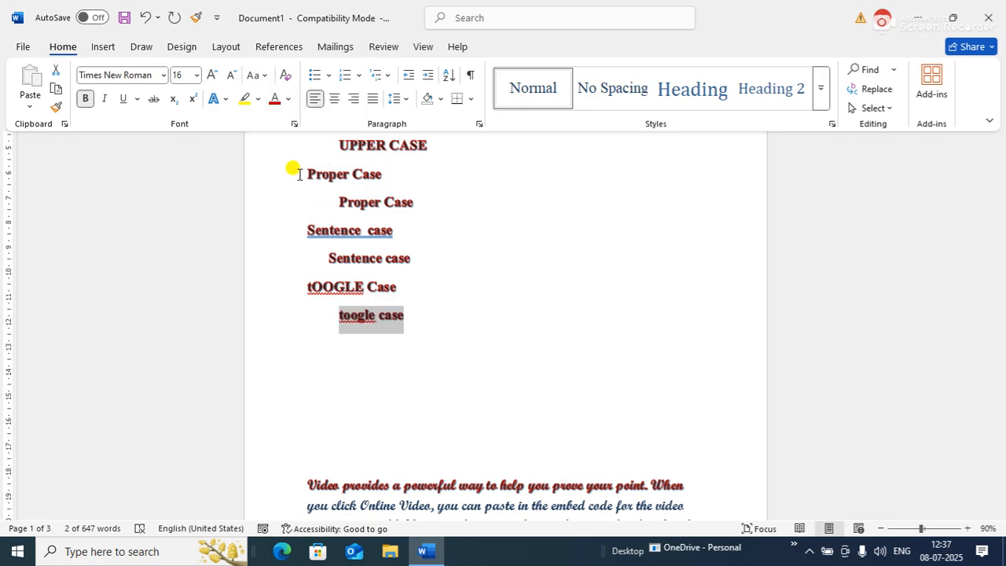
Apply tOGGLE cASE once more to the selected "toogle case" line.
double_click(68, 49)
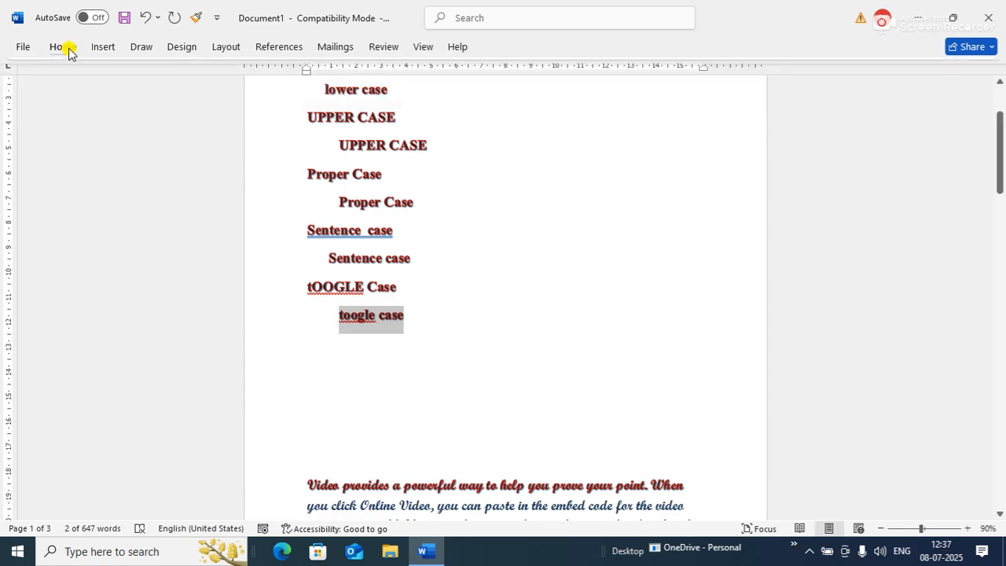
left_click(62, 47)
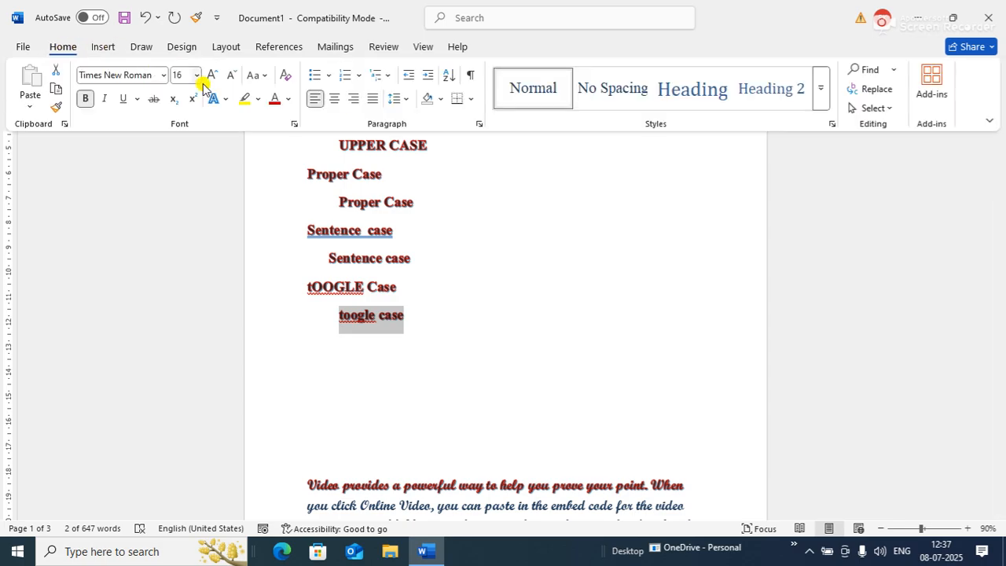
left_click(254, 75)
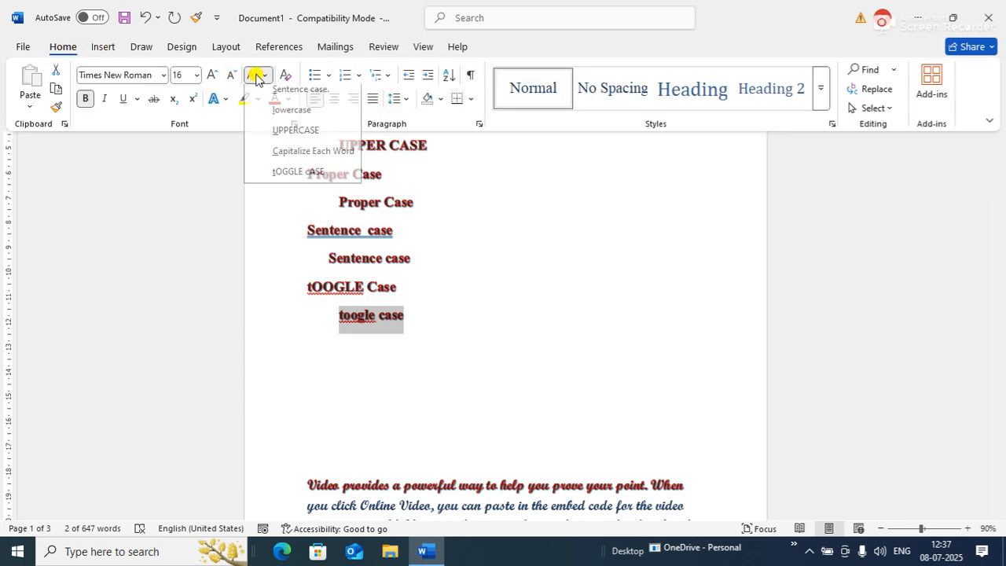
left_click(304, 180)
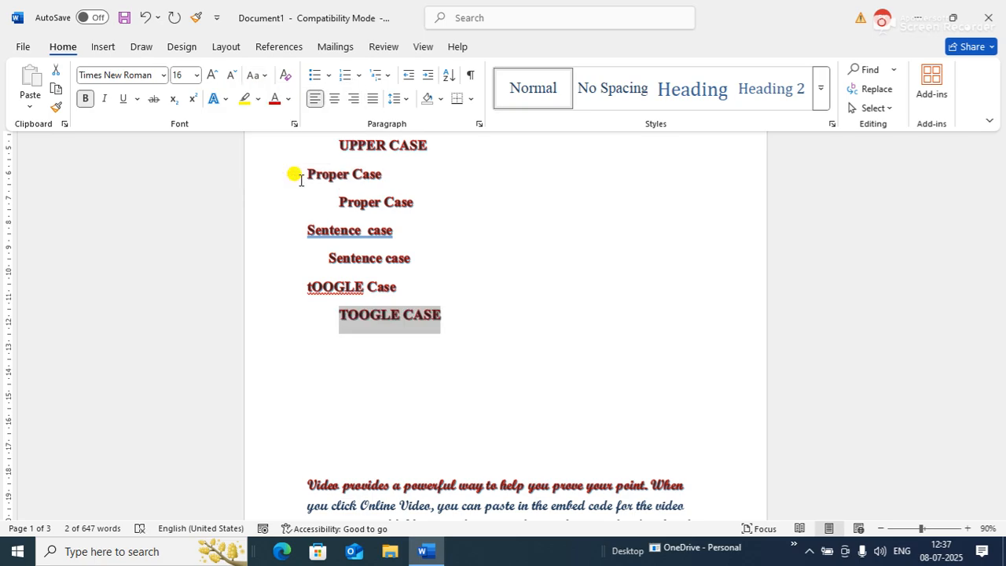
Cycle the selected line through the letter cases until it reads "Toogle Case", collapse the ribbon and deselect the text.
key("shift+F3")
key("shift+F3")
key("shift+F3")
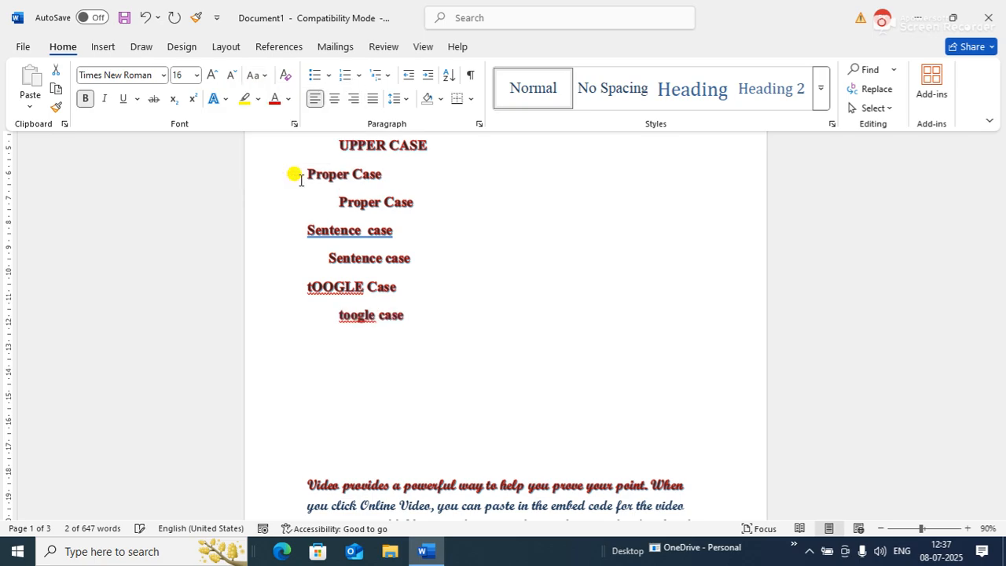
key("shift+F3")
key("shift+F3")
key("shift+F3")
key("shift+F3")
key("shift+F3")
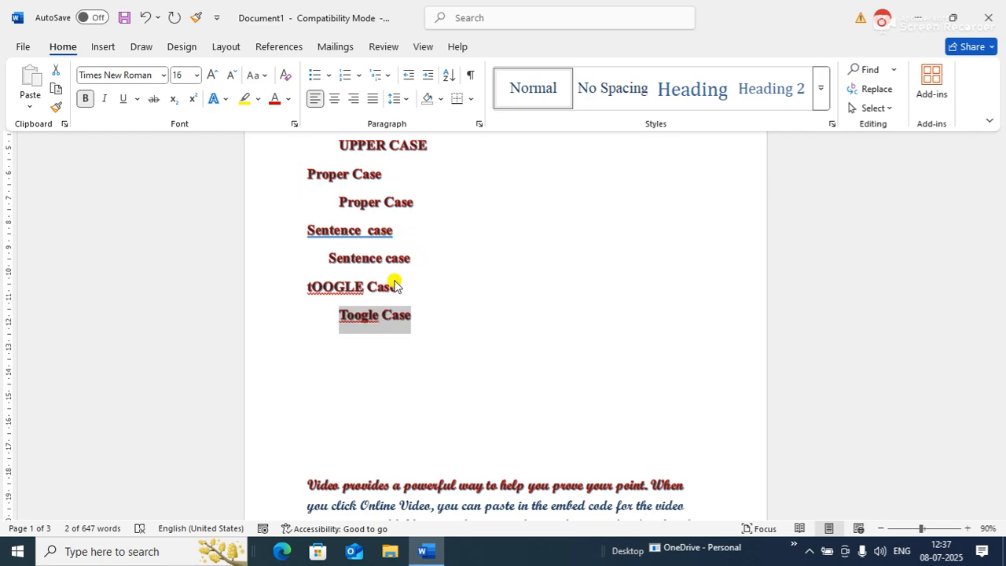
key("ctrl+F1")
left_click(430, 315)
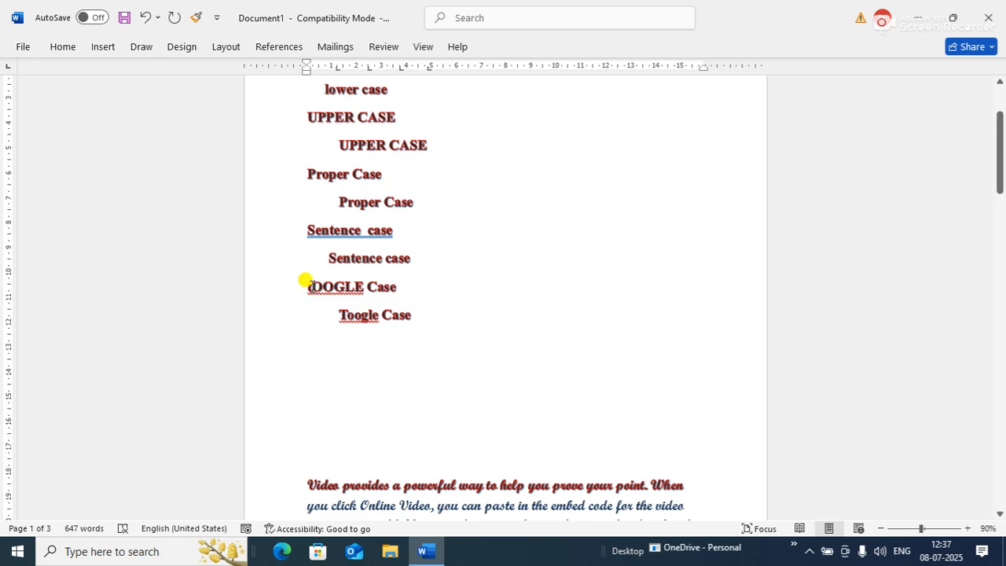
Retype the second word of the "tOOGLE Case" line as "cASE".
left_click(377, 288)
key("BackSpace")
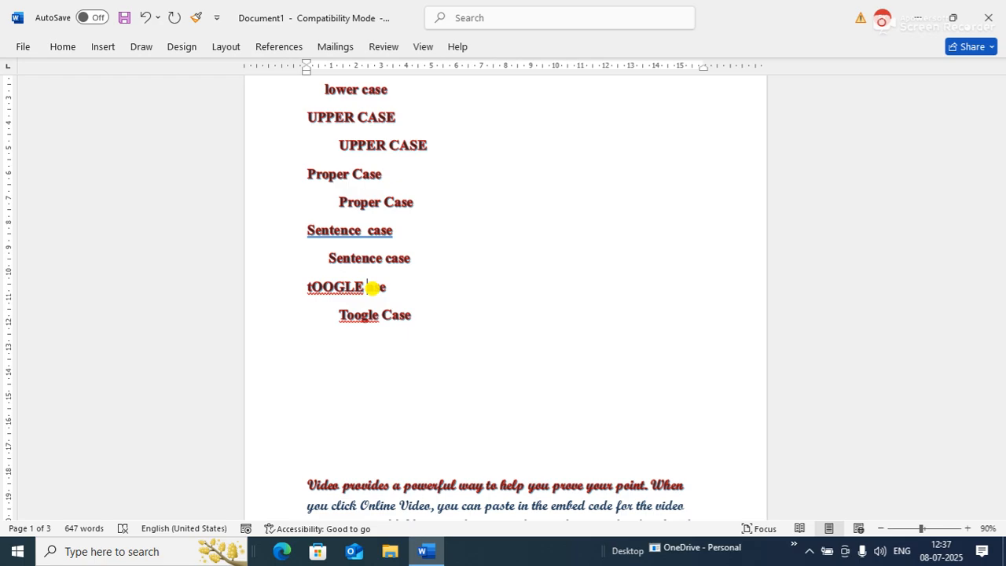
type("c")
key("BackSpace")
key("BackSpace")
key("BackSpace")
type("cASE")
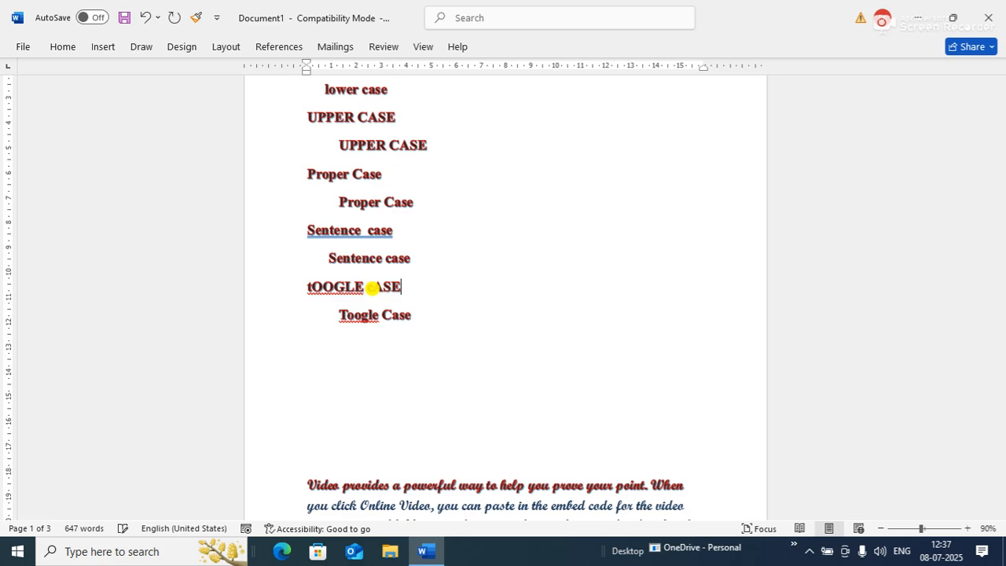
left_click(411, 315)
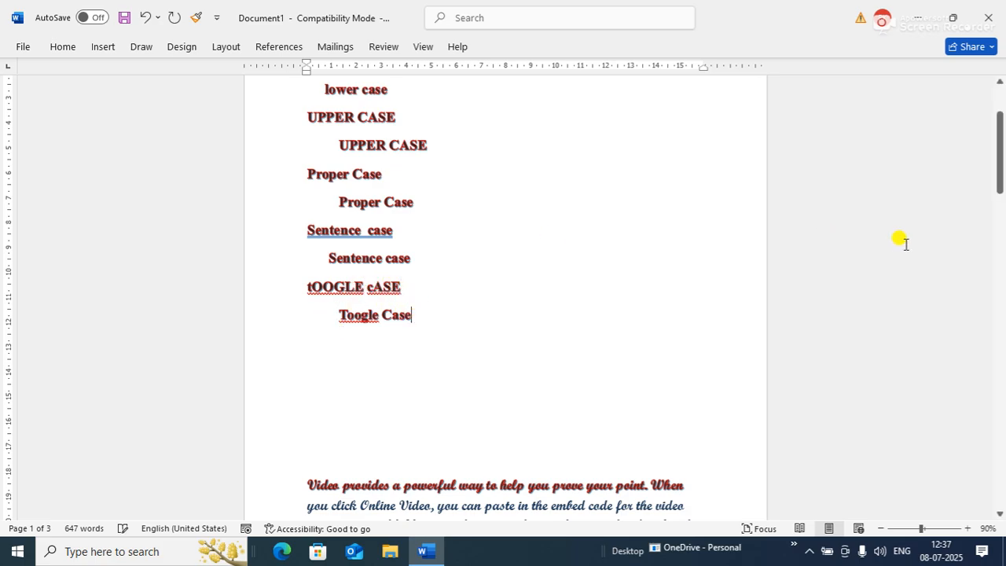
Delete all the letter-case sample lines above the "Video provides" paragraph.
left_click_drag(998, 124, 1002, 217)
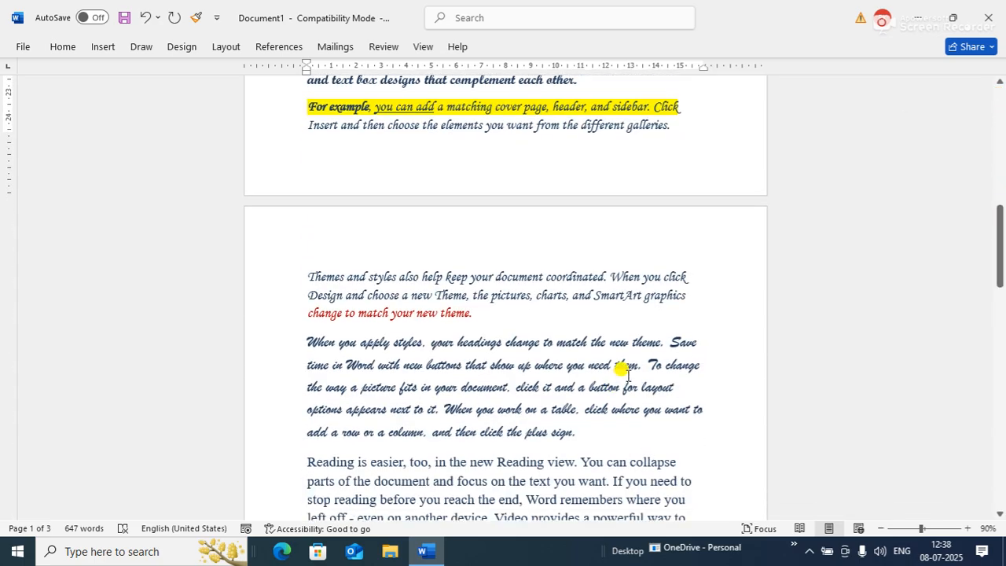
left_click_drag(999, 220, 939, 70)
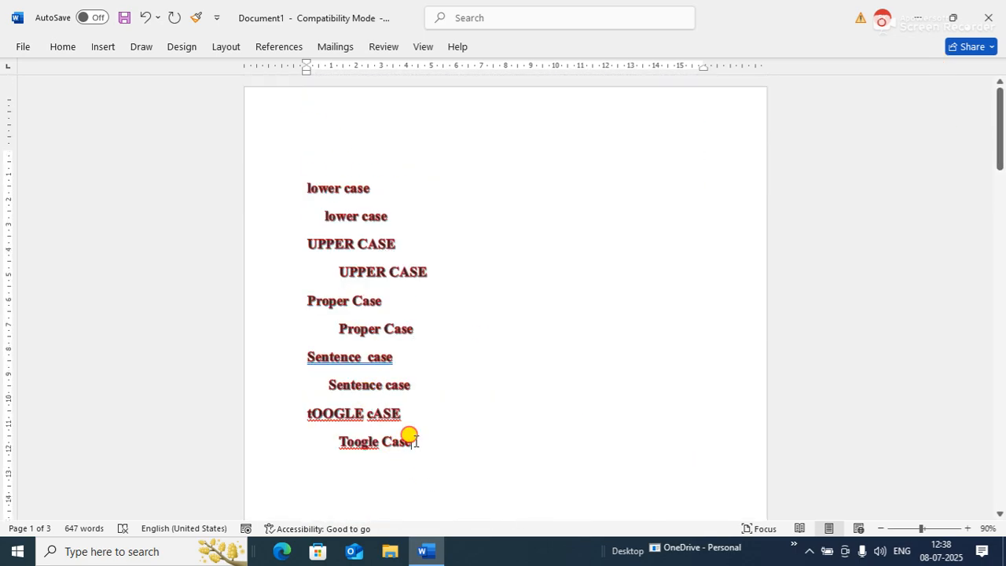
left_click_drag(413, 441, 228, 157)
key("Delete")
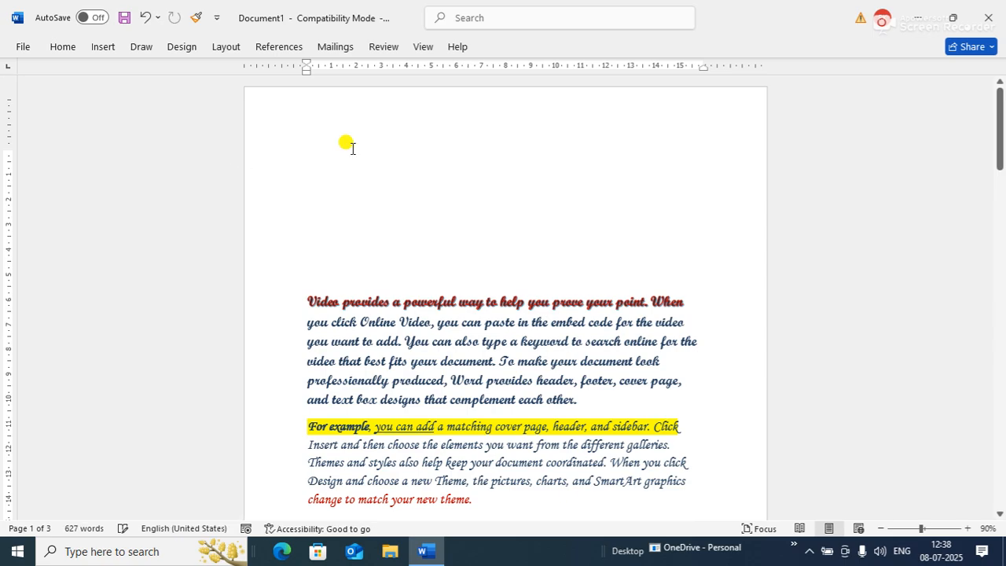
Enter the heading "Hubnet Education" at the start of the document using the AutoComplete suggestion, followed by a new line.
type("HUBN")
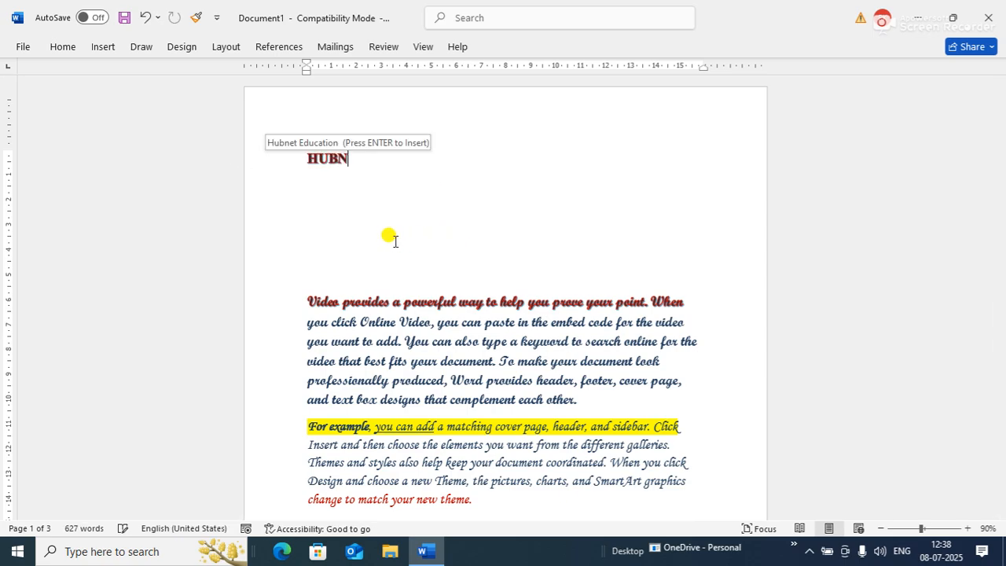
key("BackSpace")
key("BackSpace")
key("BackSpace")
key("BackSpace")
type("hubnet")
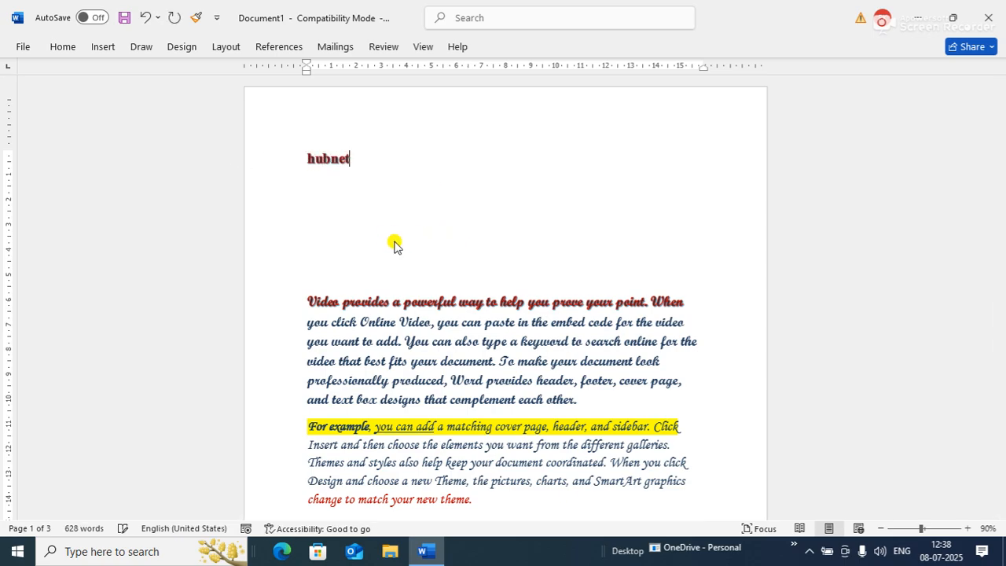
key("Return")
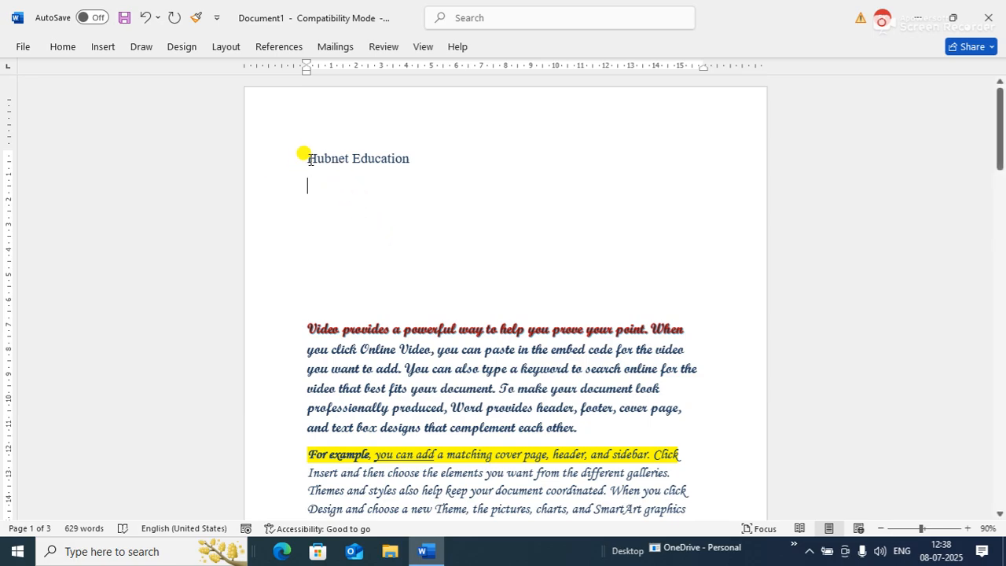
Convert the "Hubnet Education" heading to uppercase, center it and underline it.
left_click_drag(298, 156, 448, 152)
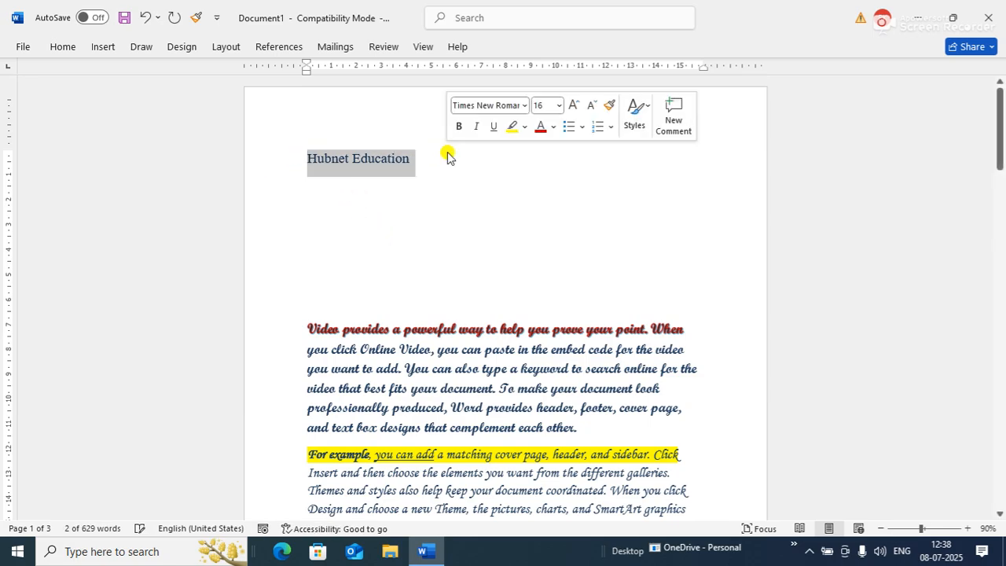
key("shift+F3")
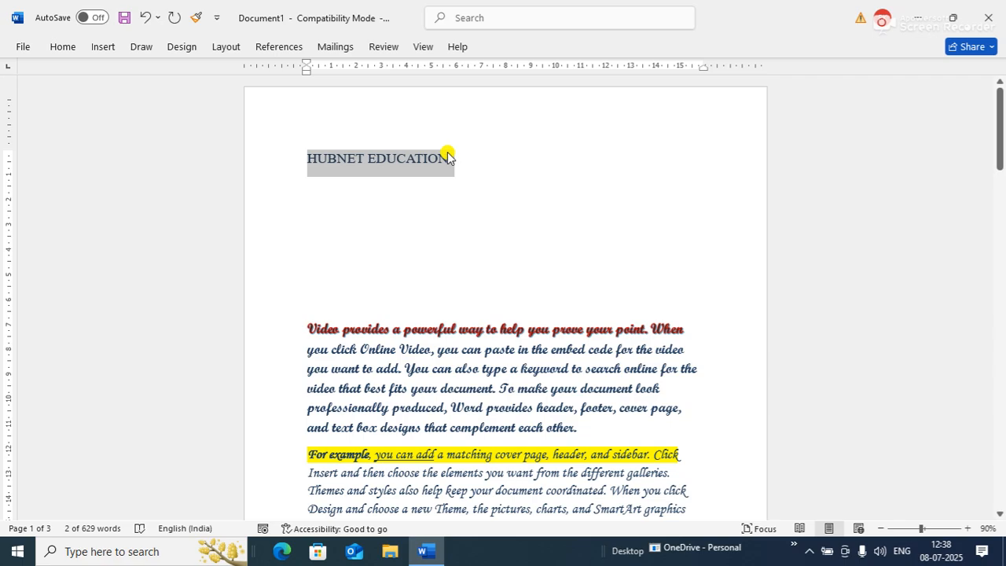
key("ctrl+e")
key("ctrl+u")
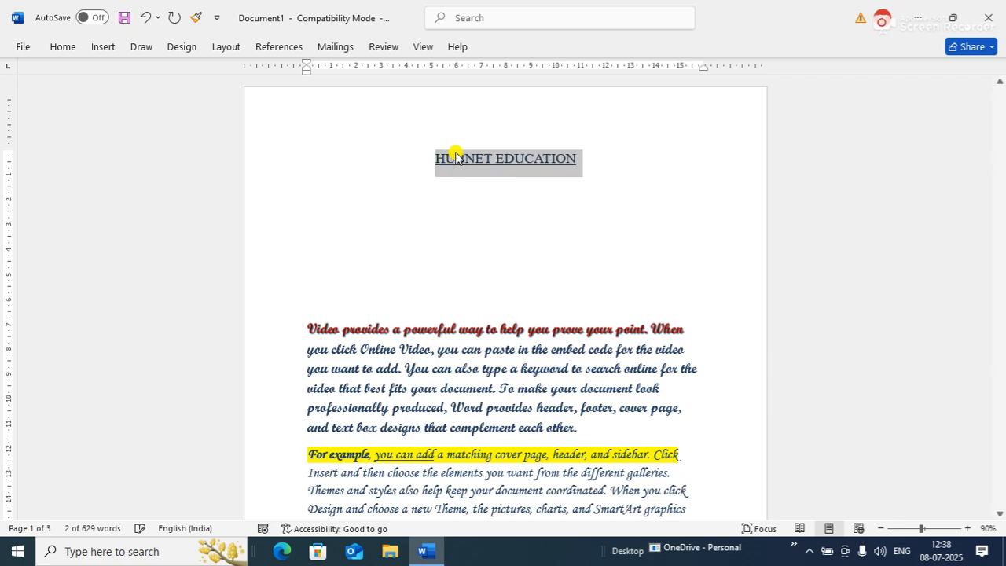
left_click(633, 251)
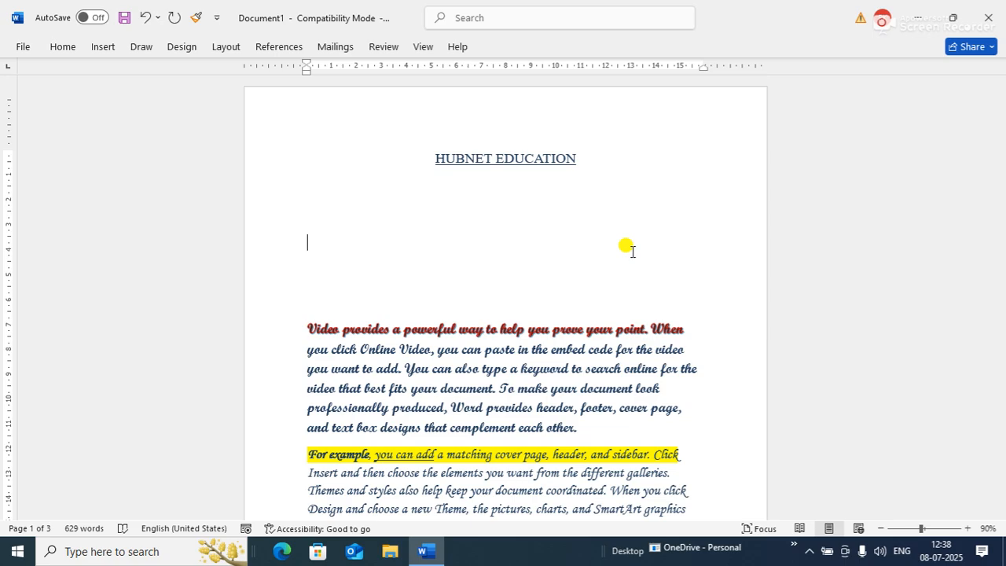
Remove the surplus blank lines directly above the "Video provides" paragraph.
left_click(634, 253)
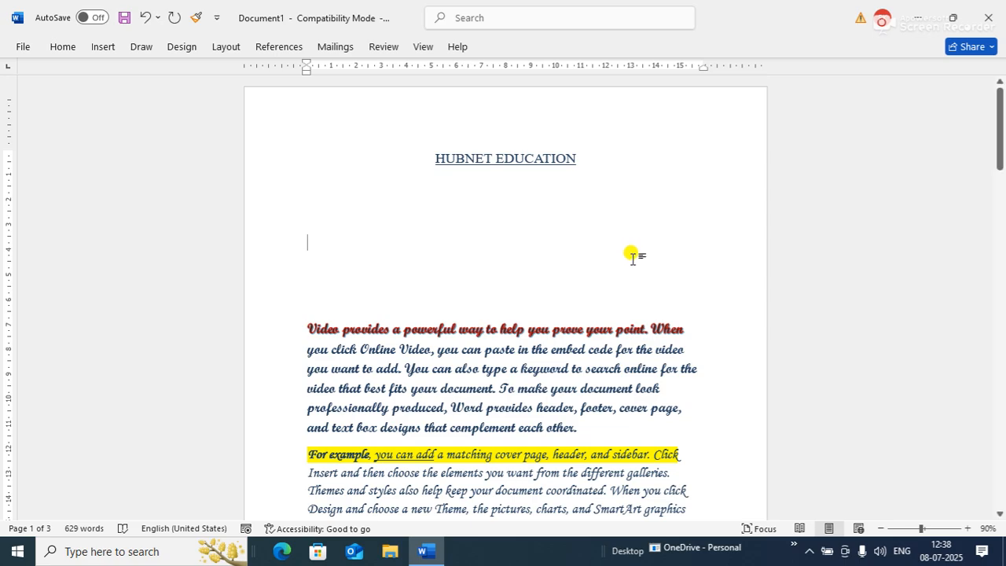
key("Delete")
key("Delete")
key("Delete")
key("Delete")
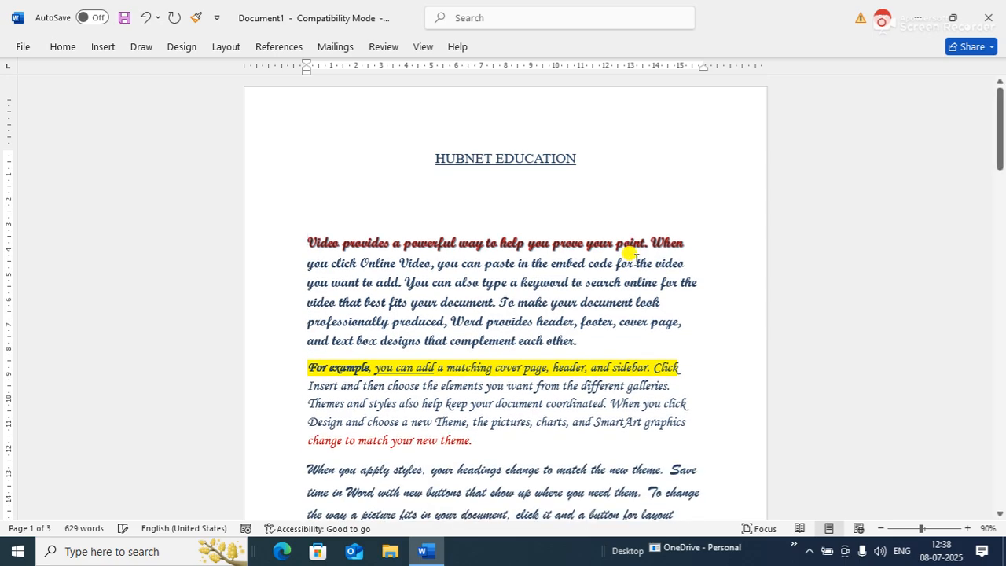
key("Delete")
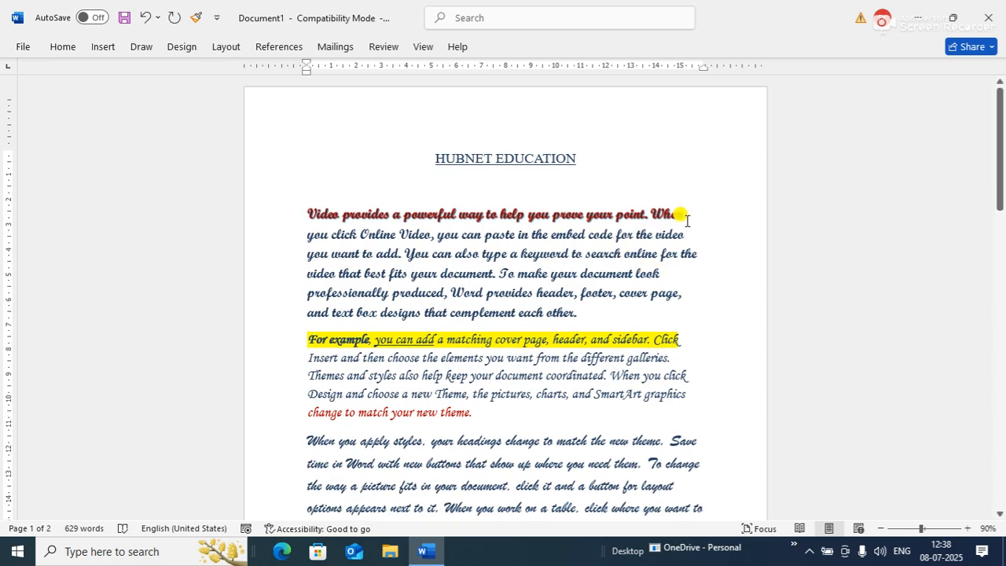
Insert two new lines below the HUBNET EDUCATION heading and left-align the last one.
left_click(69, 47)
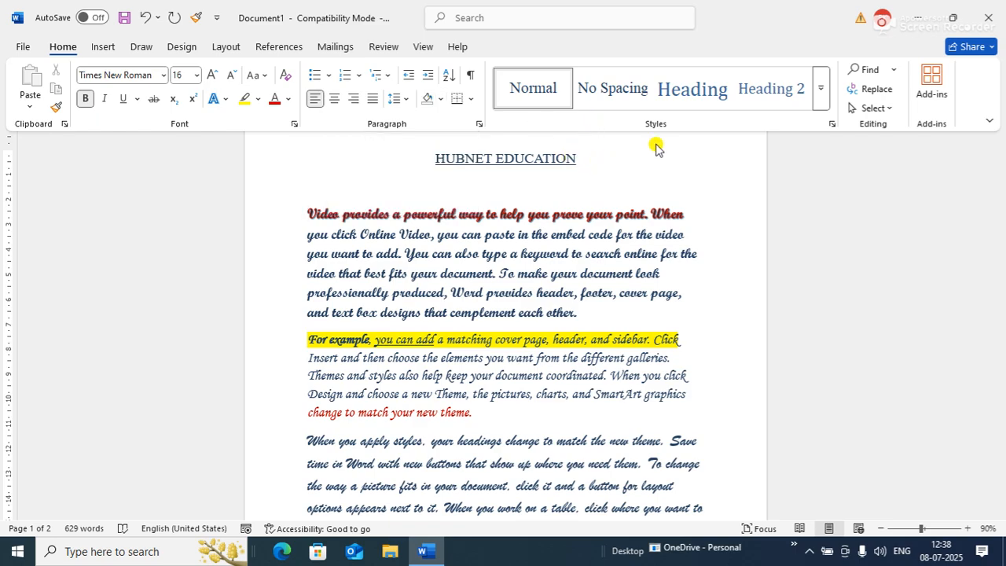
left_click(597, 165)
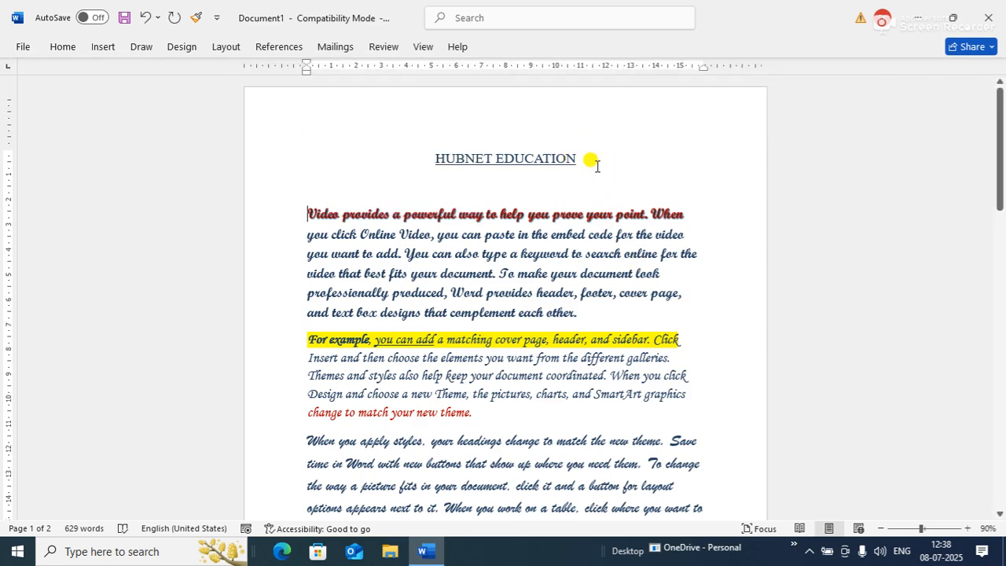
left_click(575, 161)
key("Return")
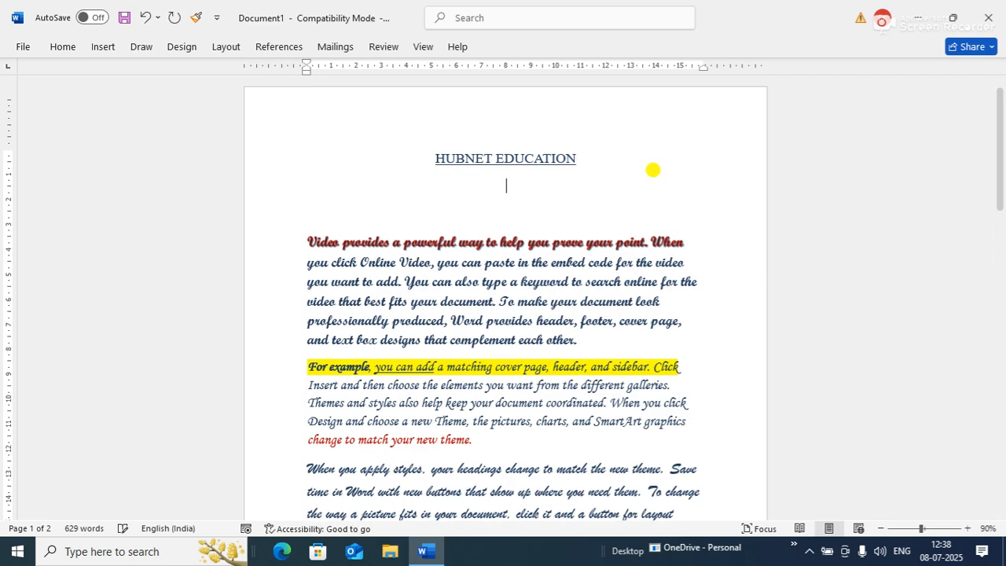
key("Return")
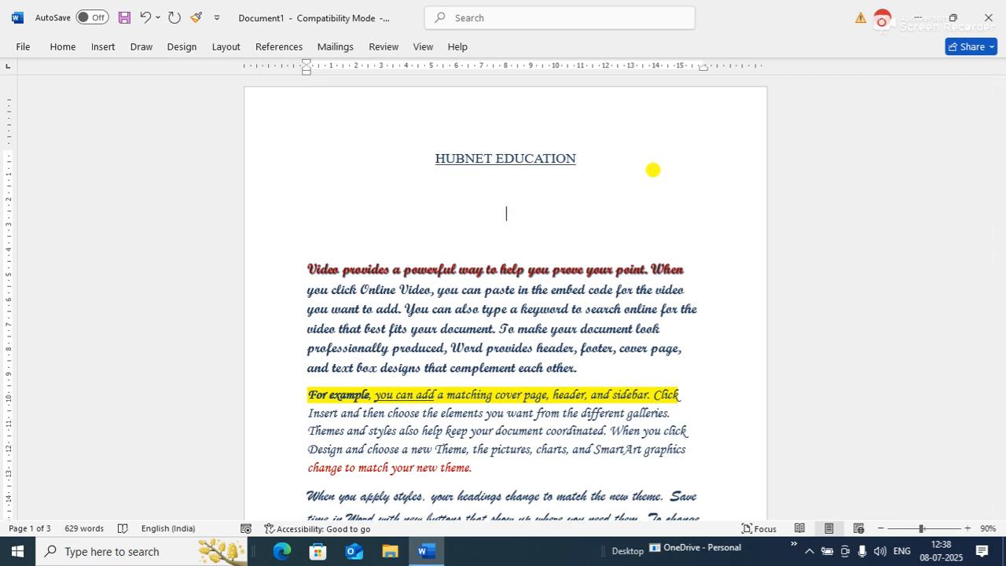
key("ctrl+l")
Clear the trial words "There are" from the new line and remove the blank line before the "Video provides" paragraph.
type("There are")
key("BackSpace")
key("BackSpace")
key("BackSpace")
key("BackSpace")
key("Delete")
key("BackSpace")
key("BackSpace")
key("BackSpace")
key("BackSpace")
key("BackSpace")
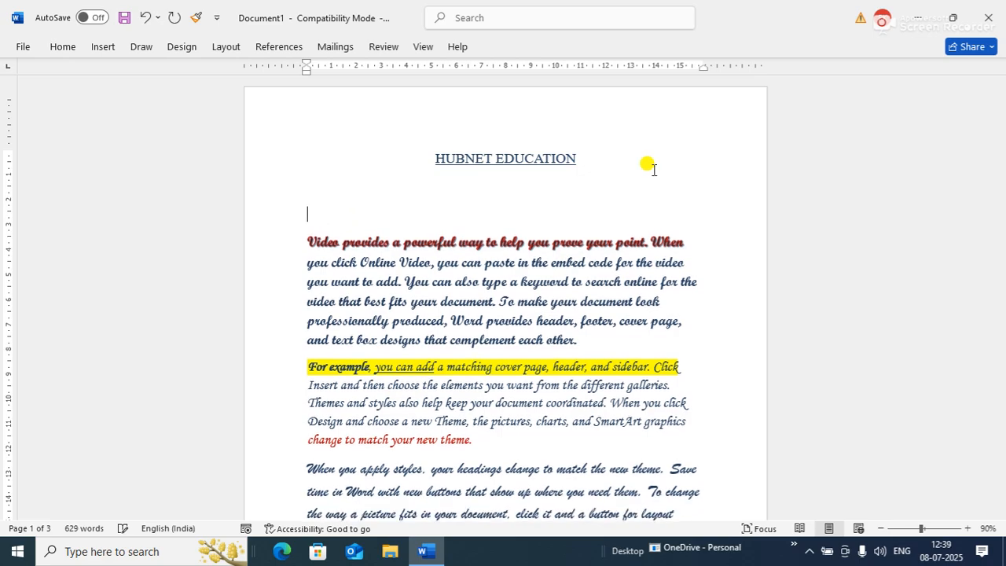
type("there")
key("BackSpace")
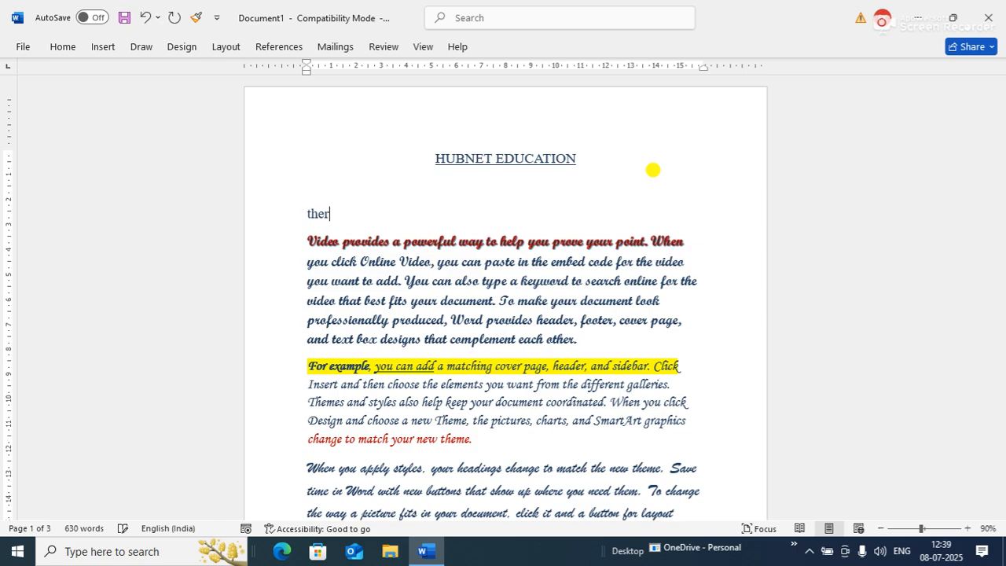
key("BackSpace")
key("BackSpace")
key("BackSpace")
key("BackSpace")
Enter "There are two types of list in ms-word" on the left-aligned line, followed by a new line.
type("There are two")
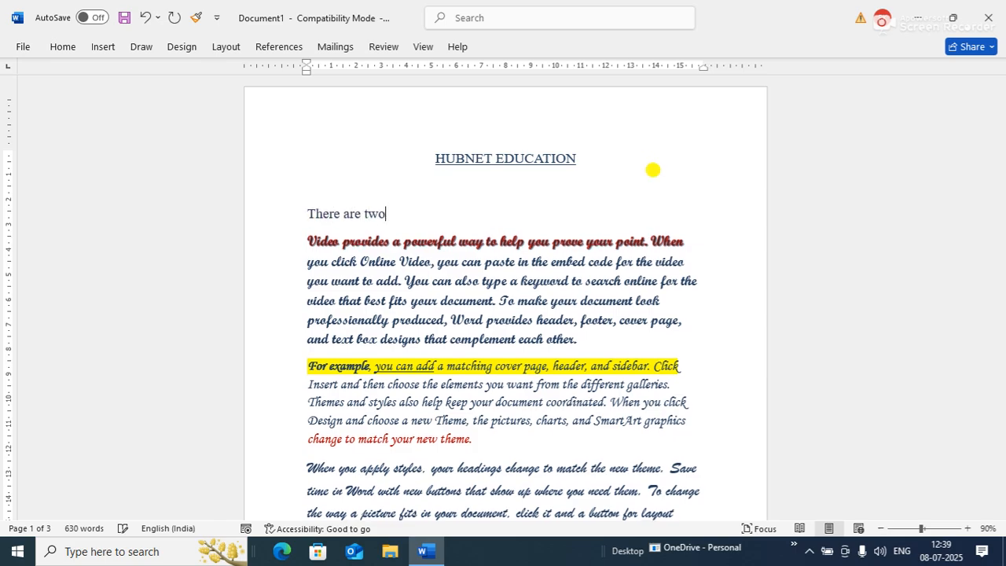
type(" types of c")
key("BackSpace")
type("list in")
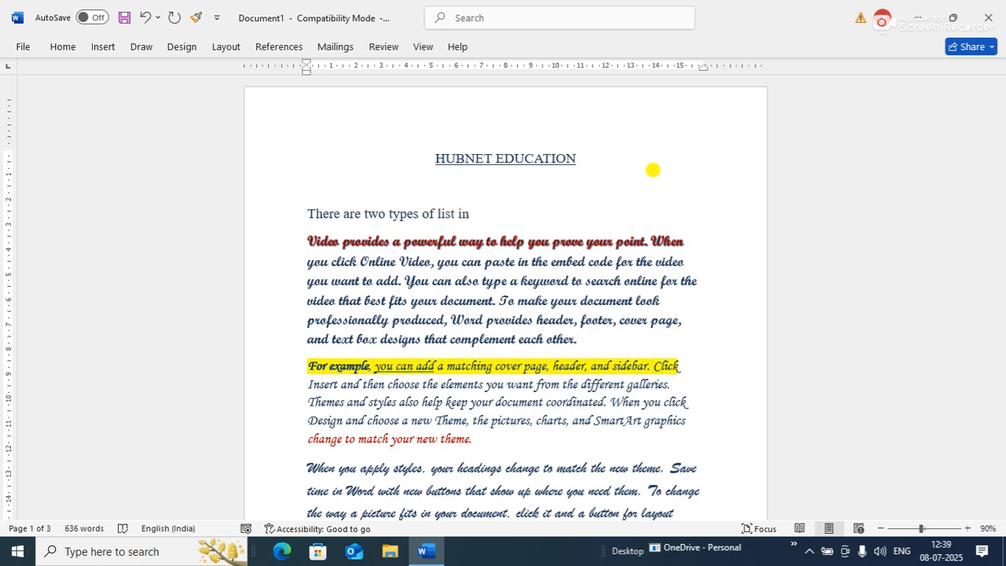
type(" ms-word")
key("Return")
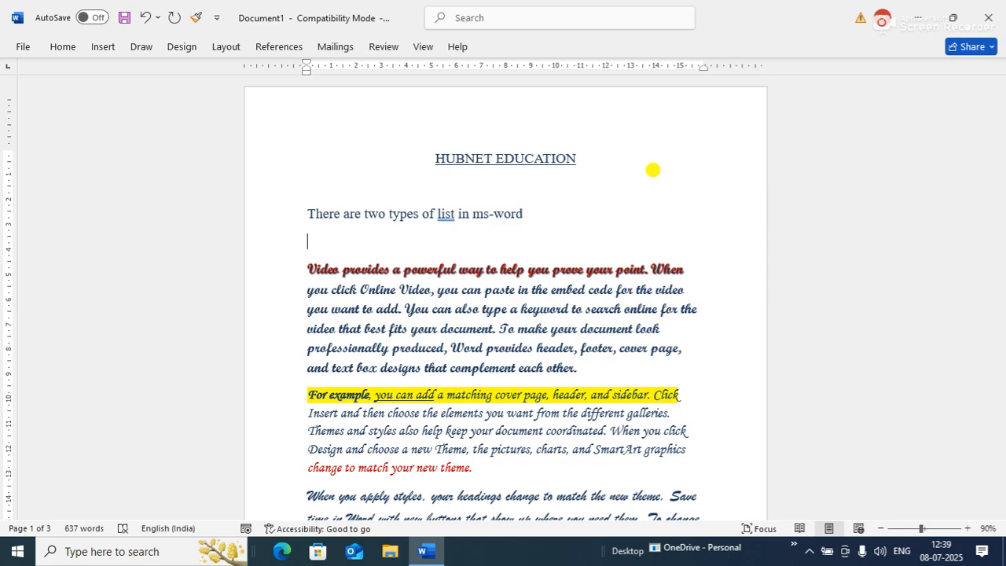
Create an automatically numbered list below the sentence with the items "Order list" and "Un-order list".
type("1.")
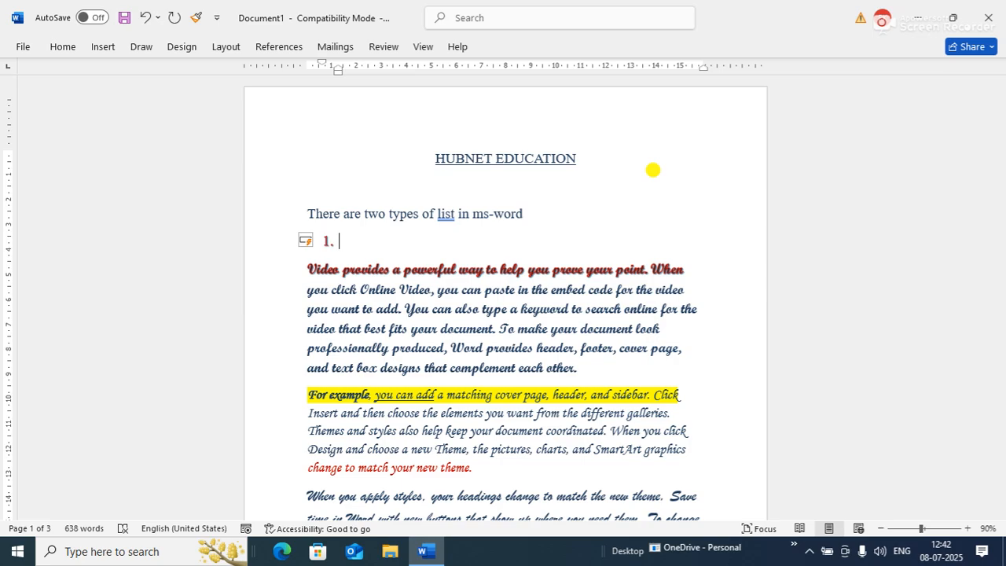
type("order list")
key("Return")
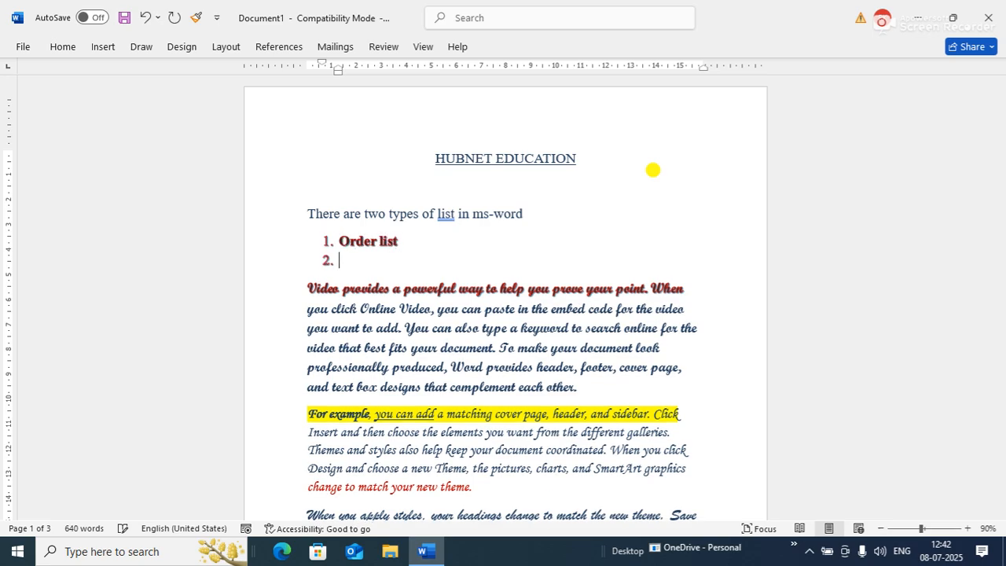
type("un-order list")
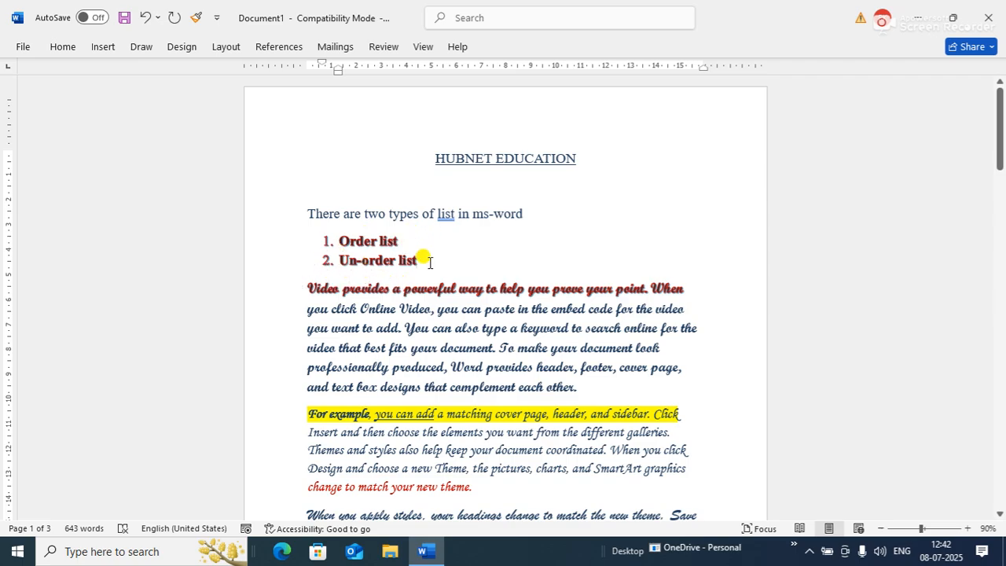
Delete both items of the numbered list below the "There are two types of list" sentence.
left_click_drag(417, 258, 347, 240)
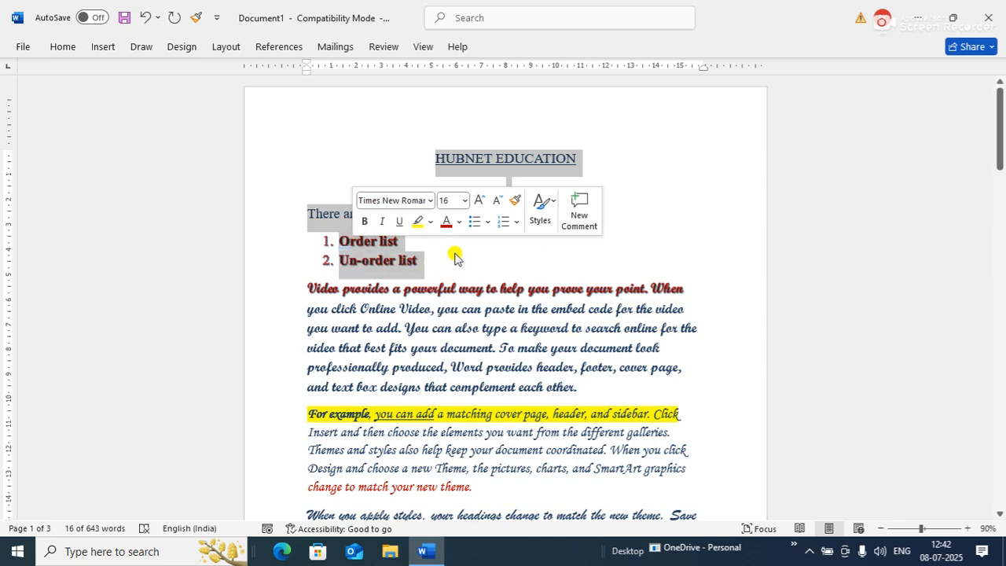
left_click(454, 258)
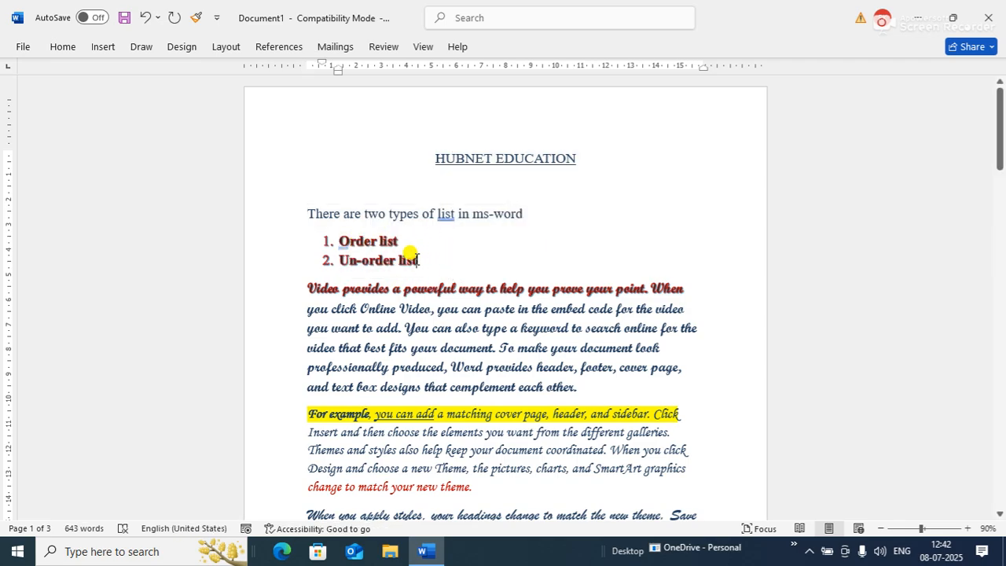
left_click_drag(410, 260, 327, 240)
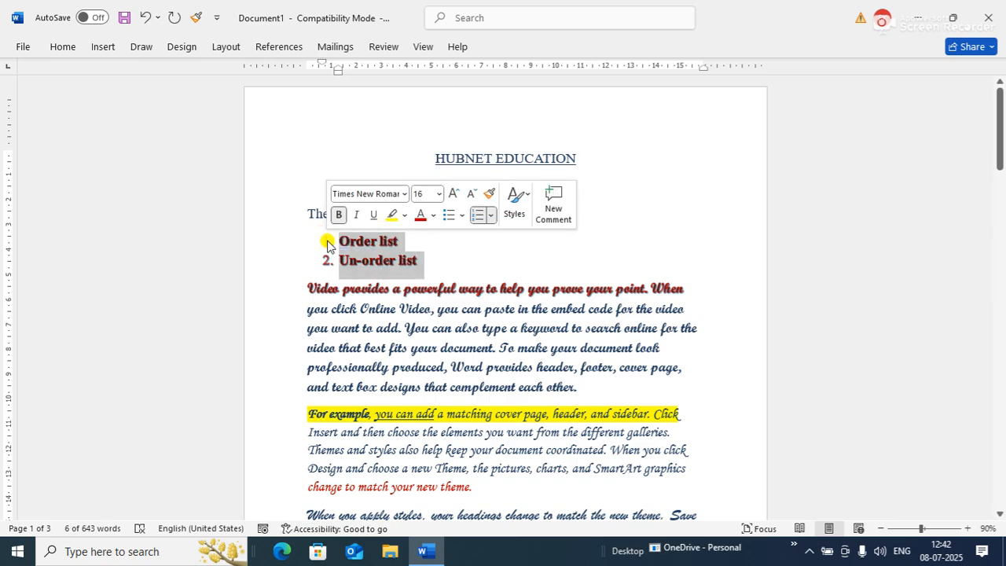
key("BackSpace")
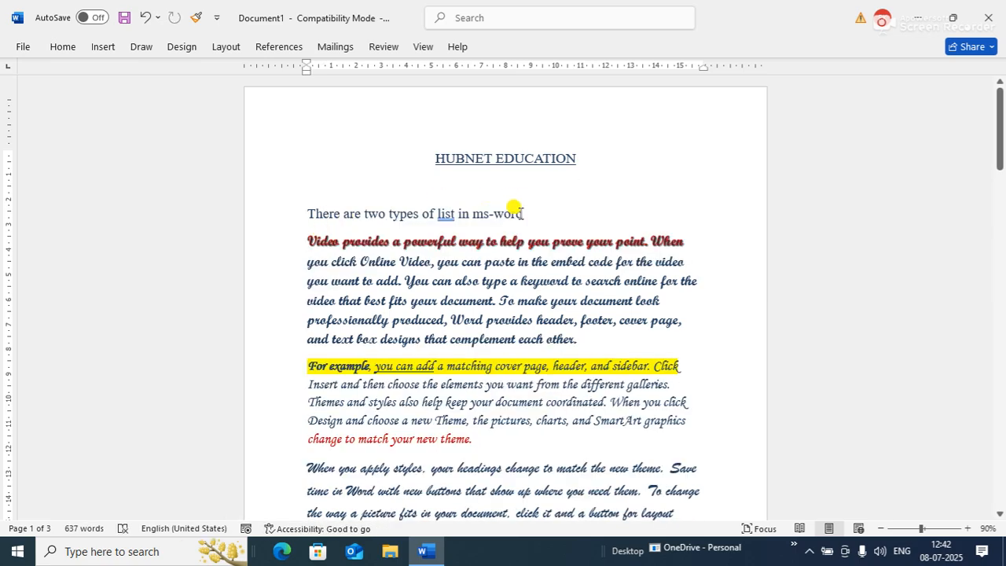
Add a new line below the "There are two types of list" sentence, start an arrow bullet on it and remove the bullet.
left_click(524, 213)
key("Return")
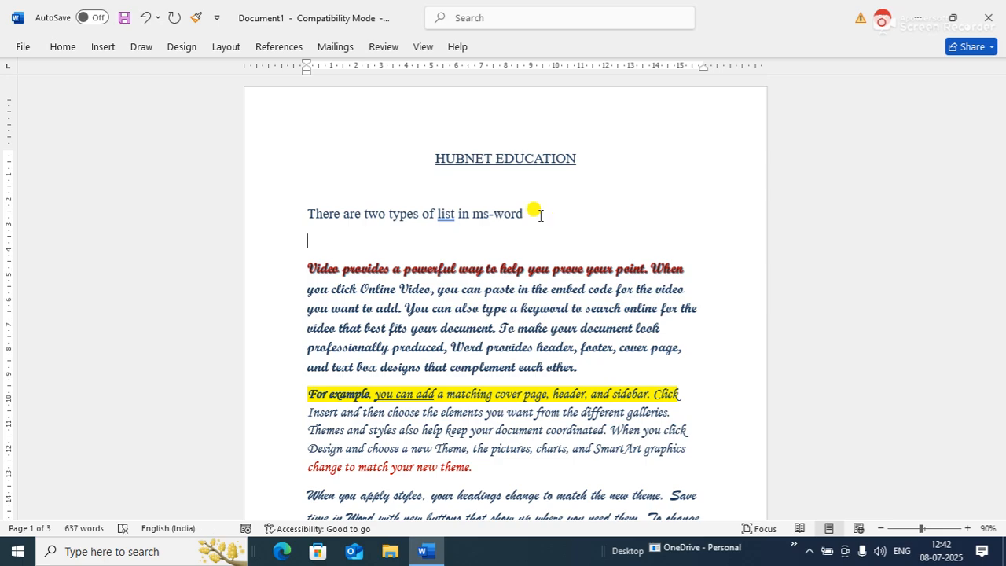
type(">")
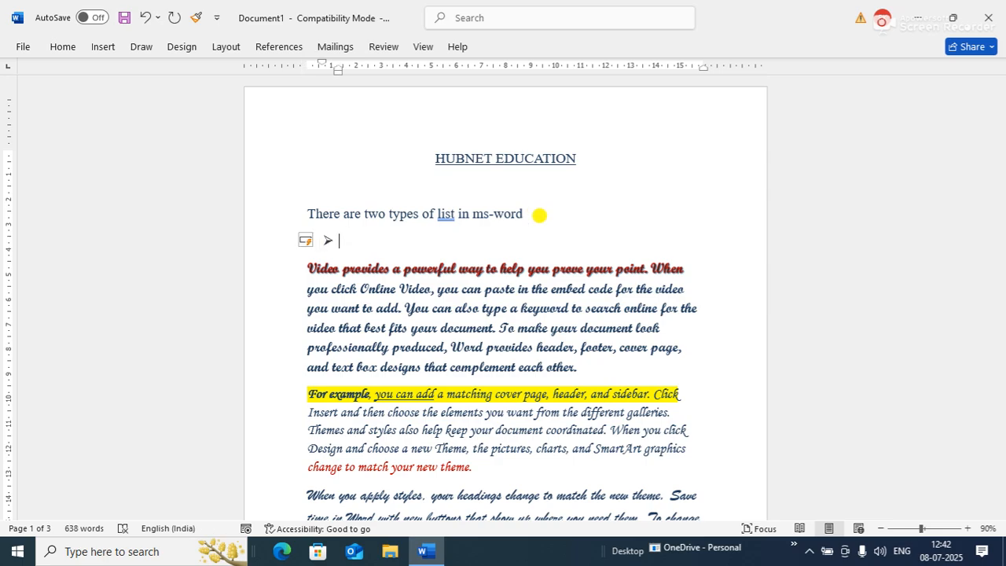
key("BackSpace")
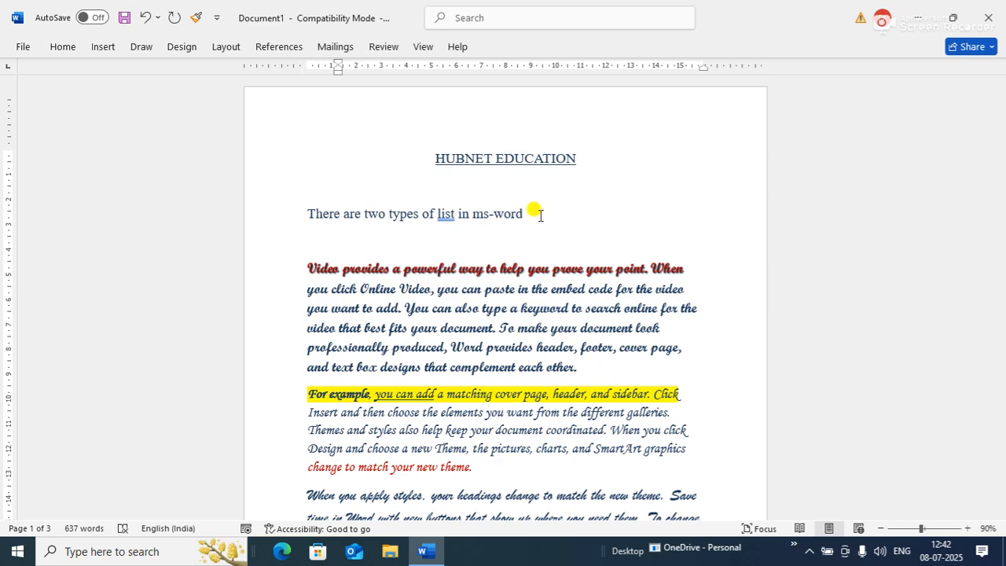
Create an arrow-bulleted list below the "There are two types of list" sentence with the items "Order list" and "Un-order list".
type(">")
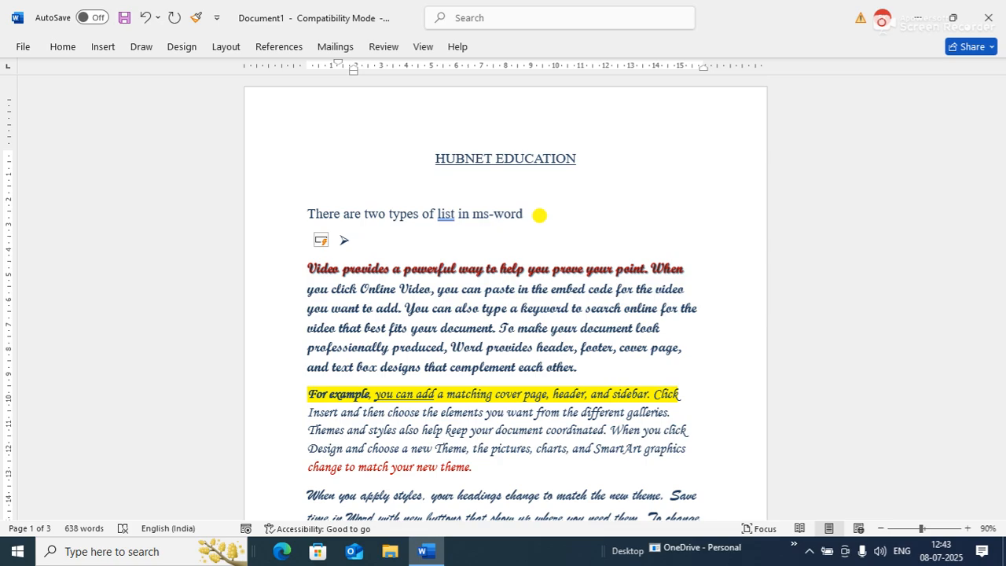
type("order list")
key("Return")
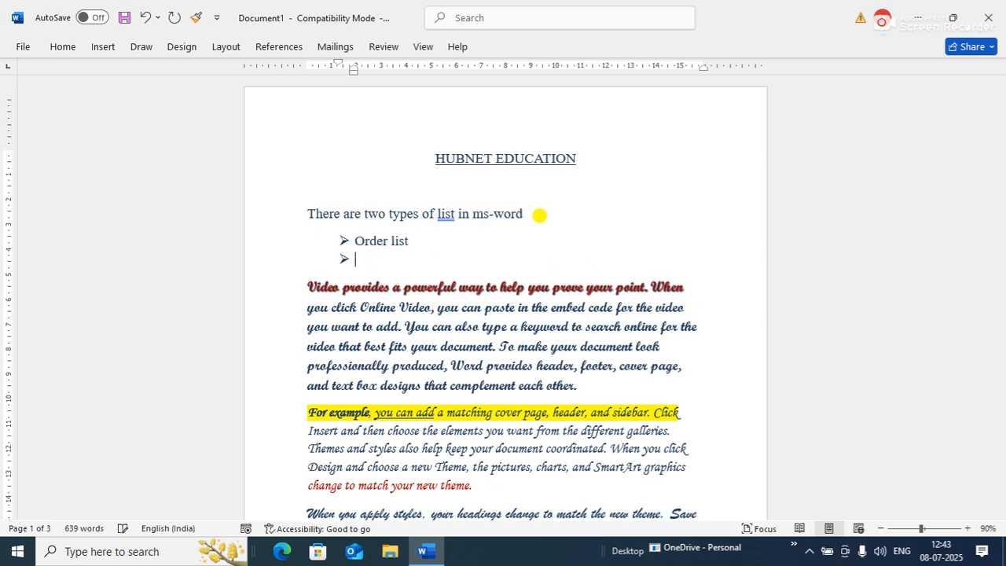
type("b")
key("BackSpace")
type("un-order ist")
key("BackSpace")
key("BackSpace")
key("BackSpace")
type("list")
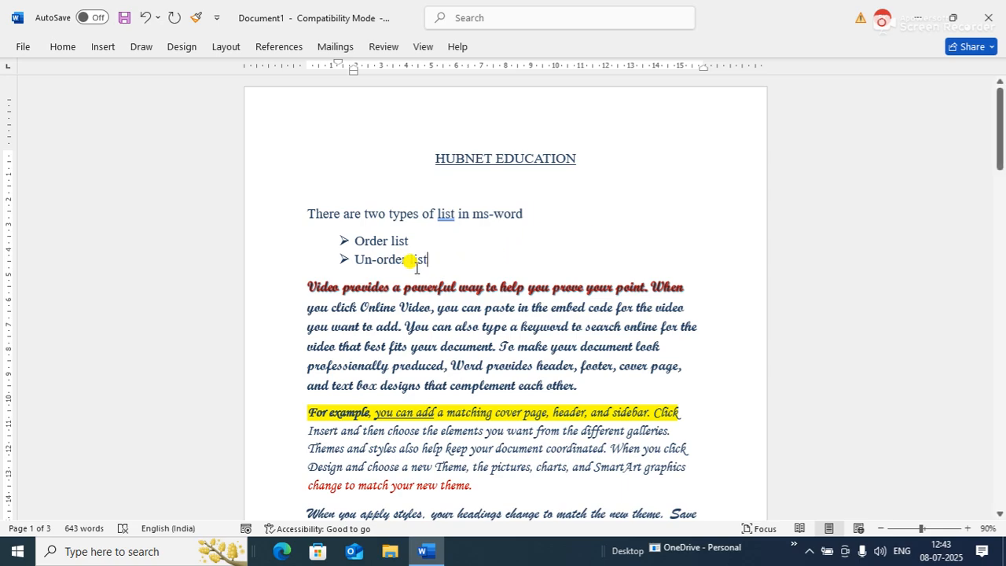
left_click_drag(414, 260, 330, 226)
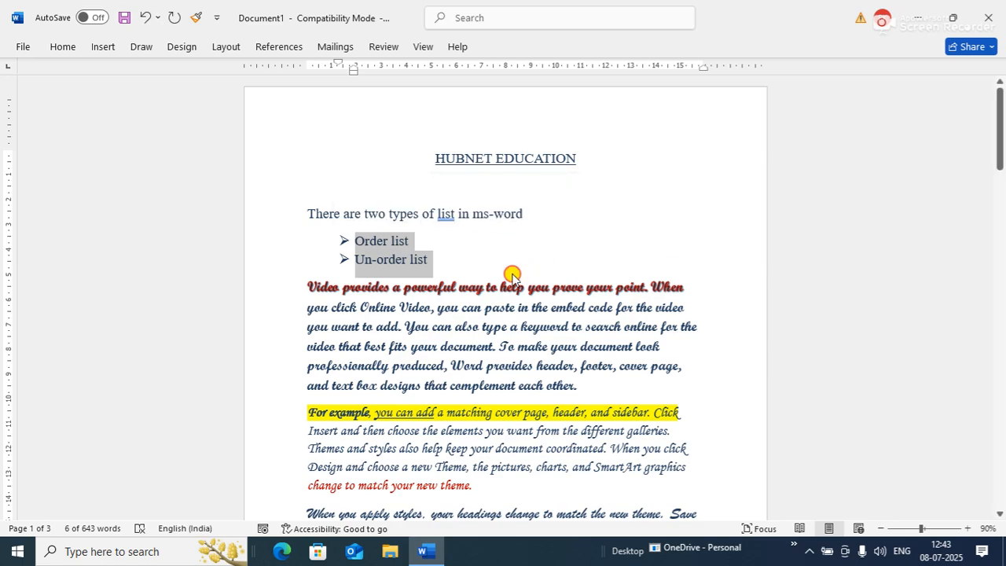
left_click(462, 267)
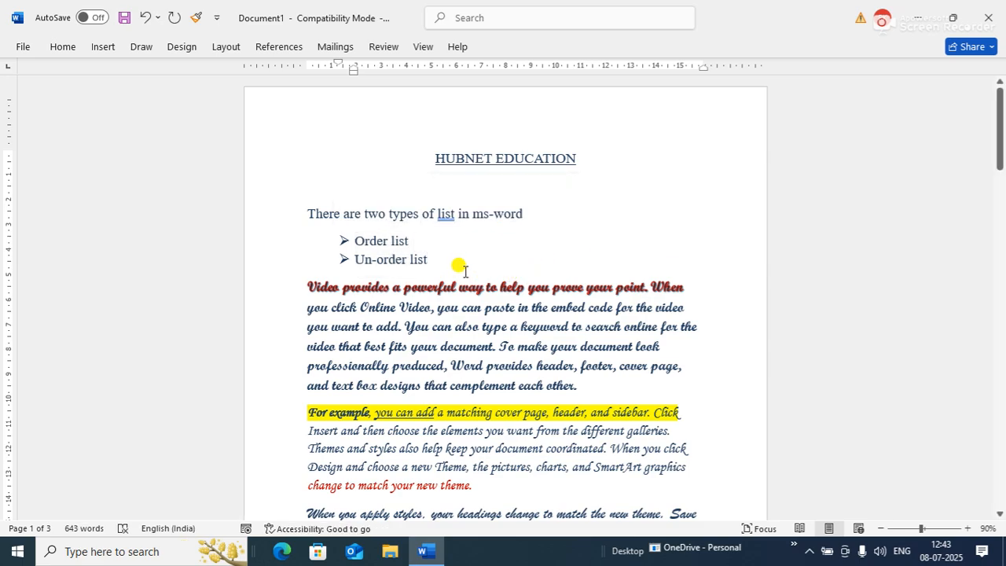
Add the note "[ numbering for ranking ]" after the "Order list" item.
left_click(414, 241)
type("[")
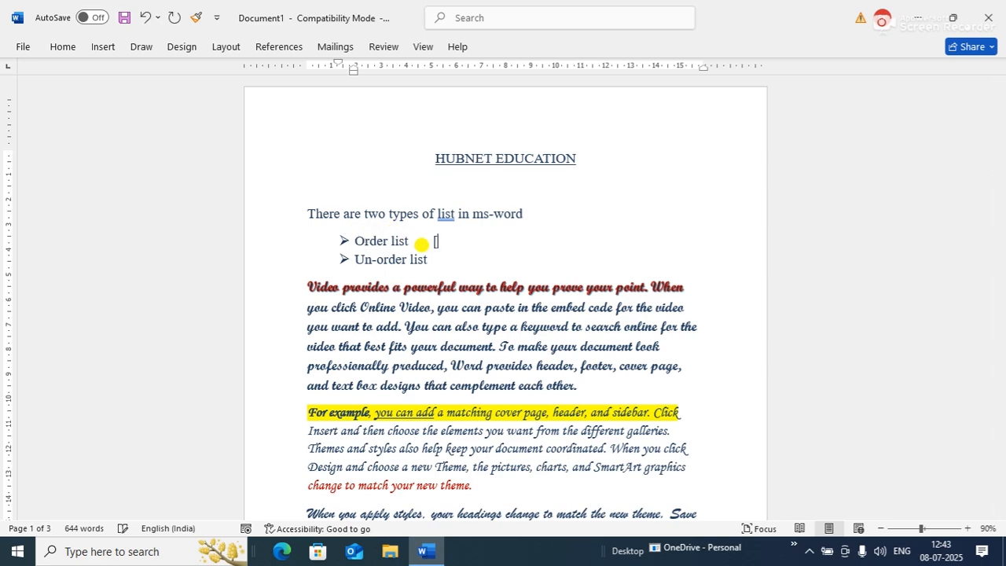
key("Left")
type("numbering for rn")
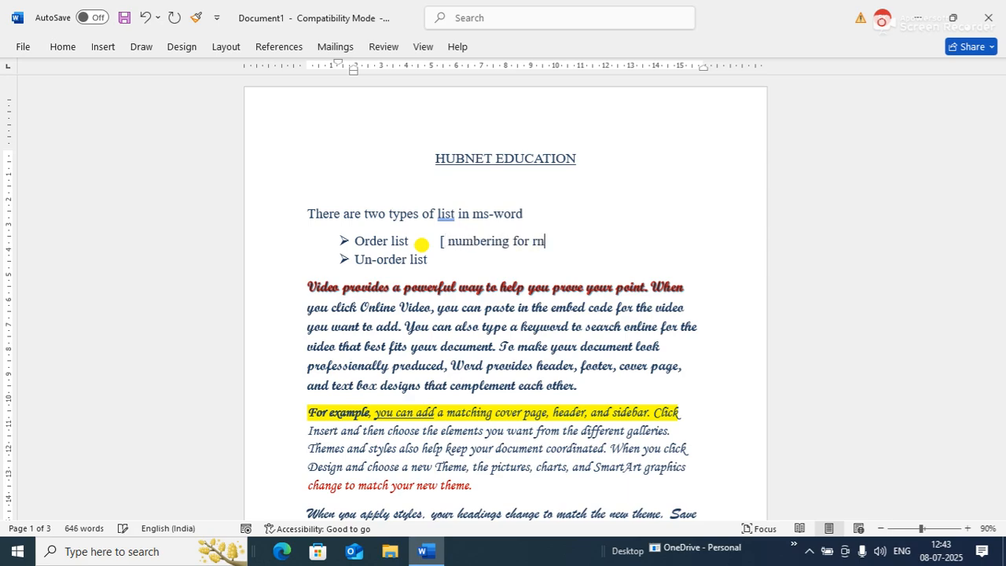
key("BackSpace")
type("anking ]")
Add the note "[ bullets for listing ]" after the "Un-order list" item, aligned with the note above.
key("Down")
key("BackSpace")
type("[]")
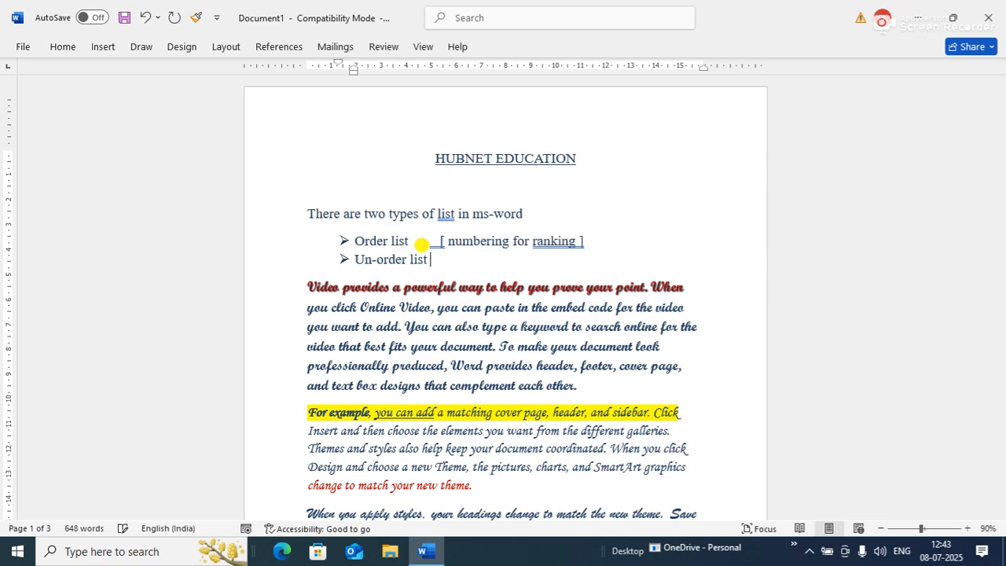
key("Left")
key("Left")
key("BackSpace")
key("Right")
type("bullets for ")
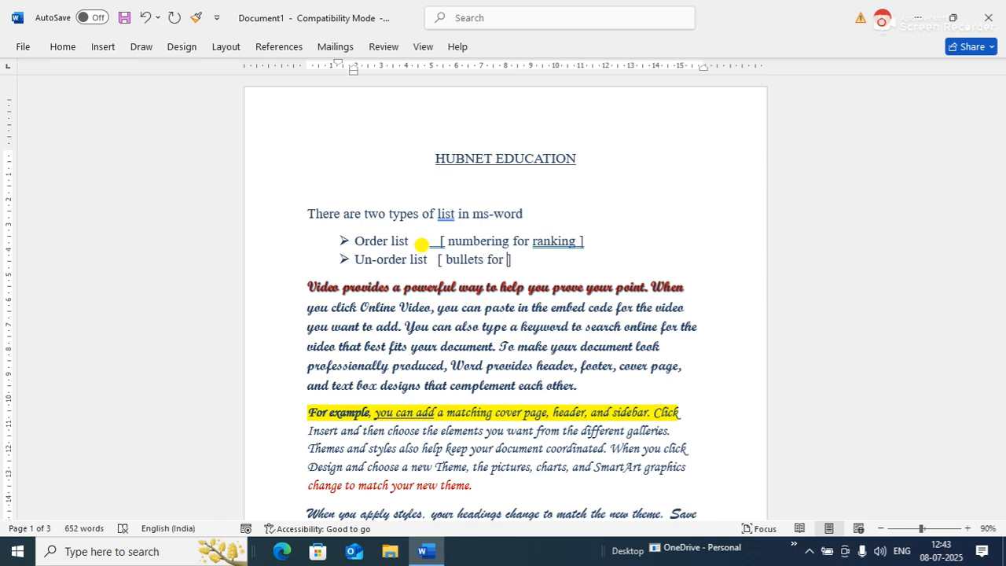
type("listing")
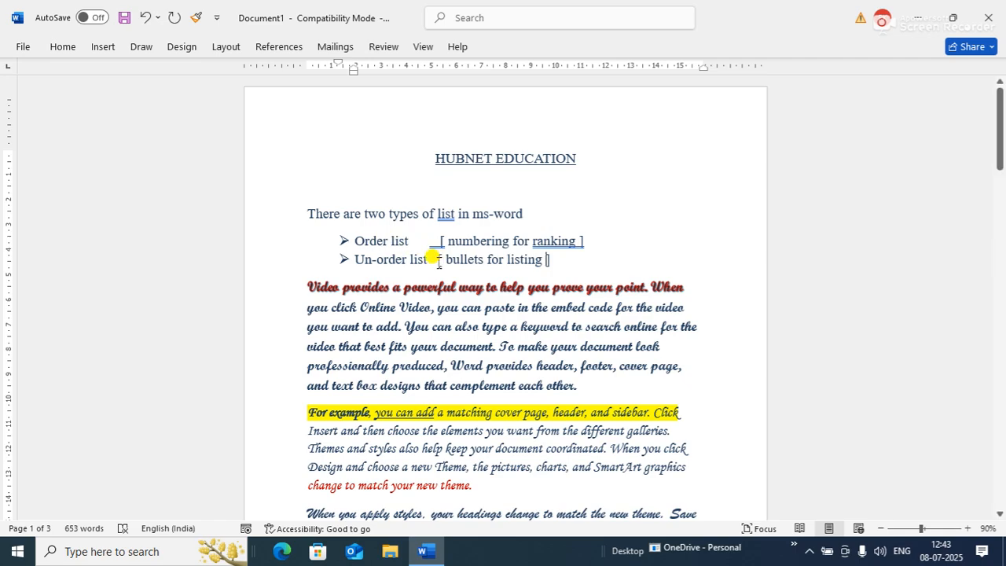
left_click(436, 261)
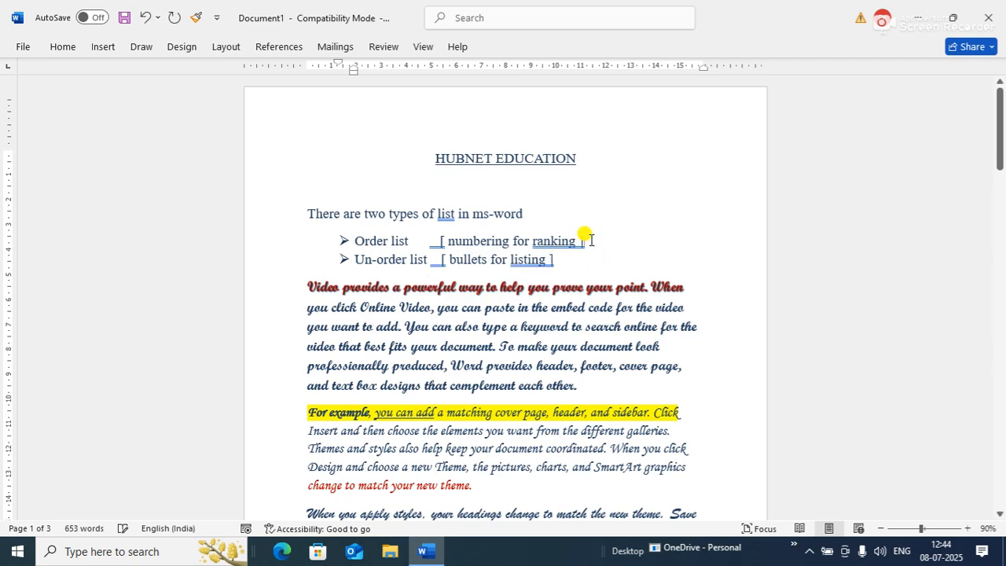
left_click(590, 240)
key("Return")
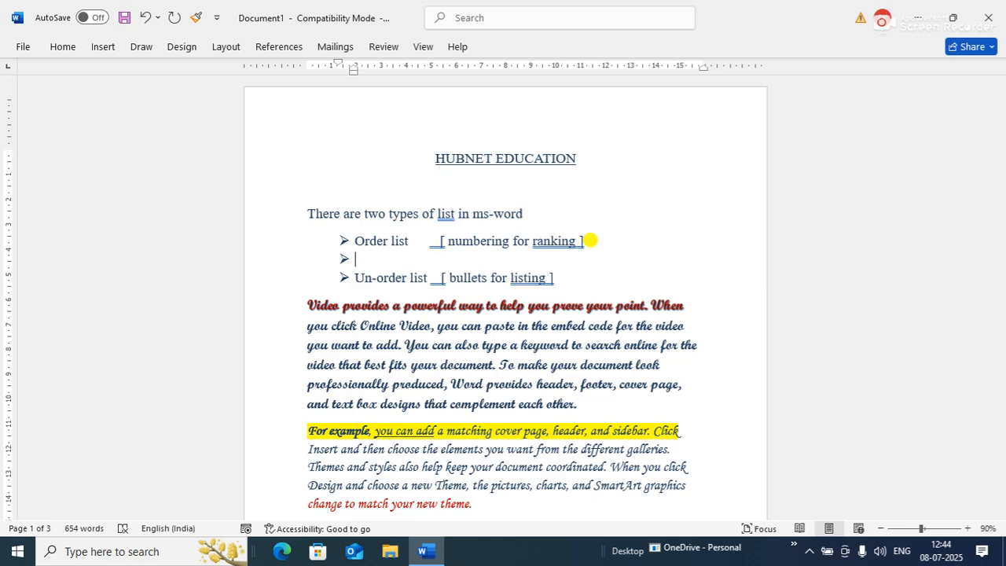
key("BackSpace")
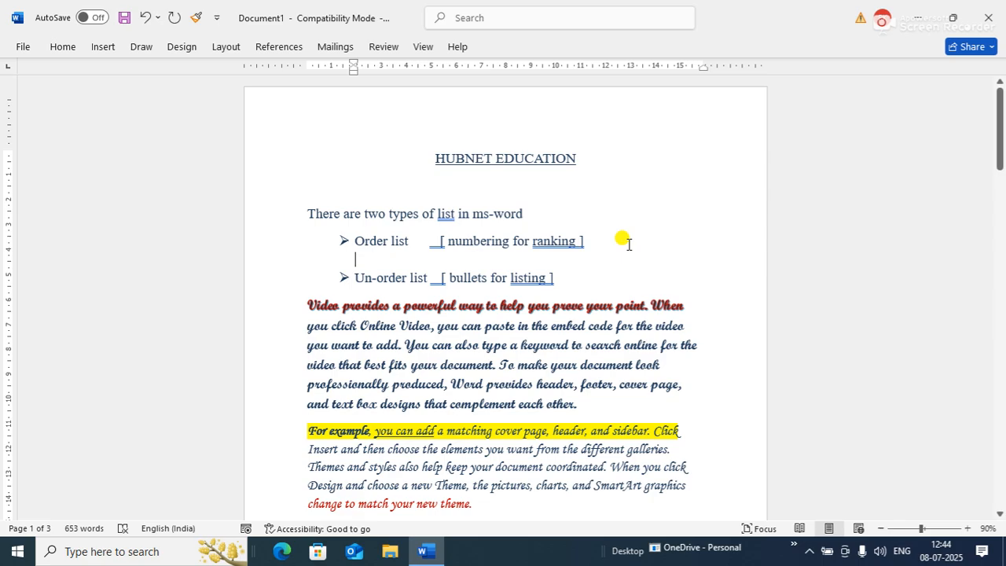
left_click(608, 246)
key("Down")
key("Return")
key("BackSpace")
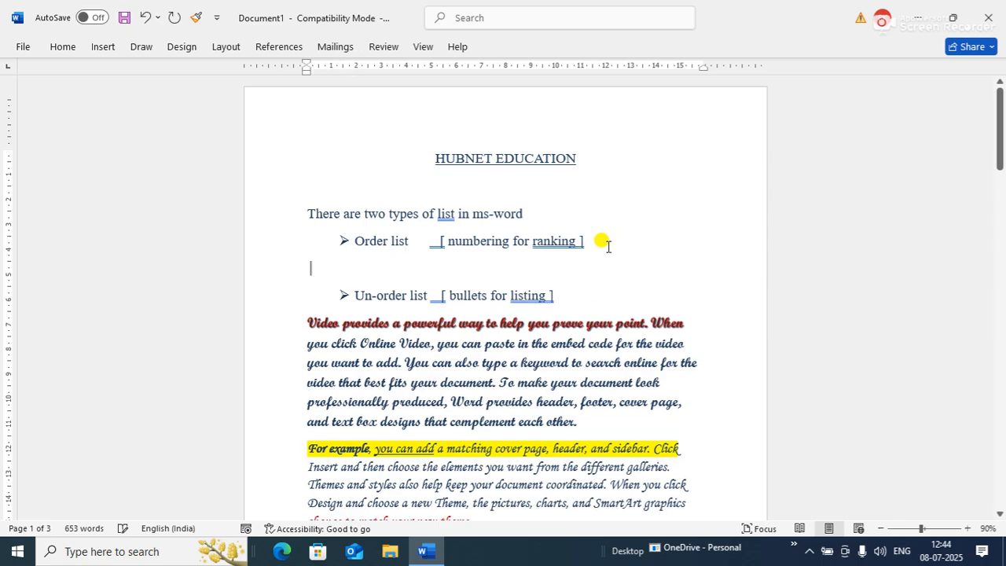
key("BackSpace")
key("BackSpace")
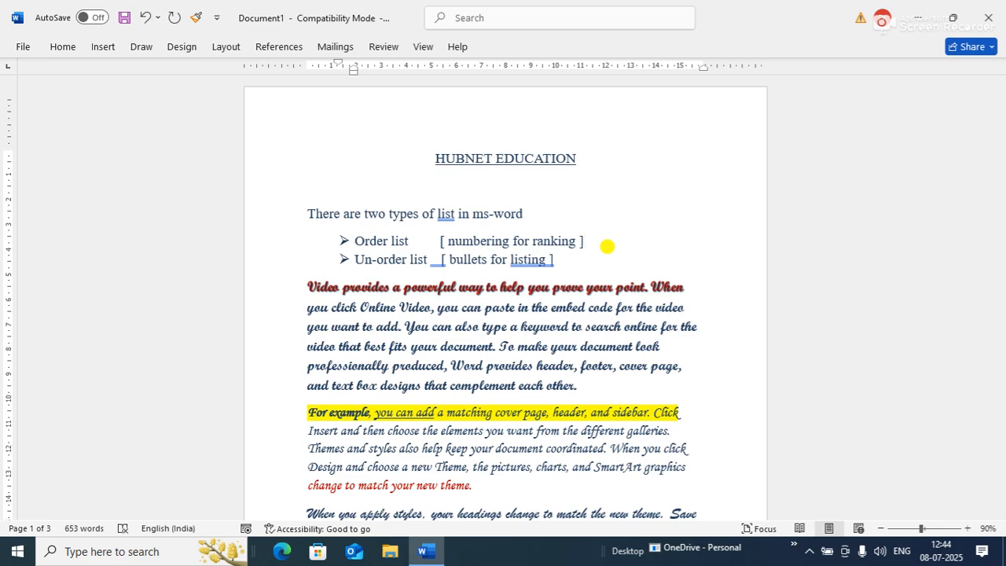
key("Return")
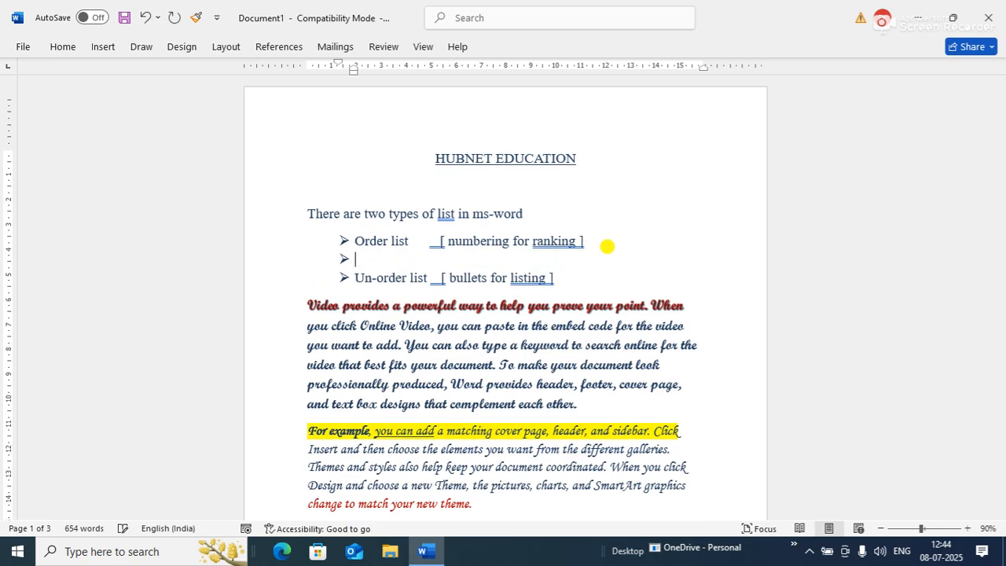
key("ctrl+z")
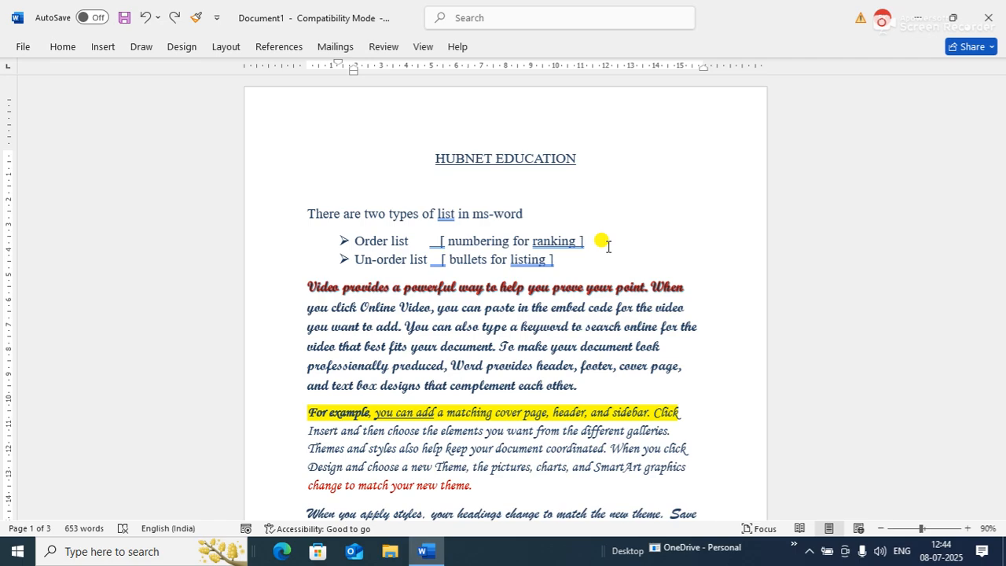
Enter "top 3 programming language" on a new line without a bullet below the "Order list" item.
key("Return")
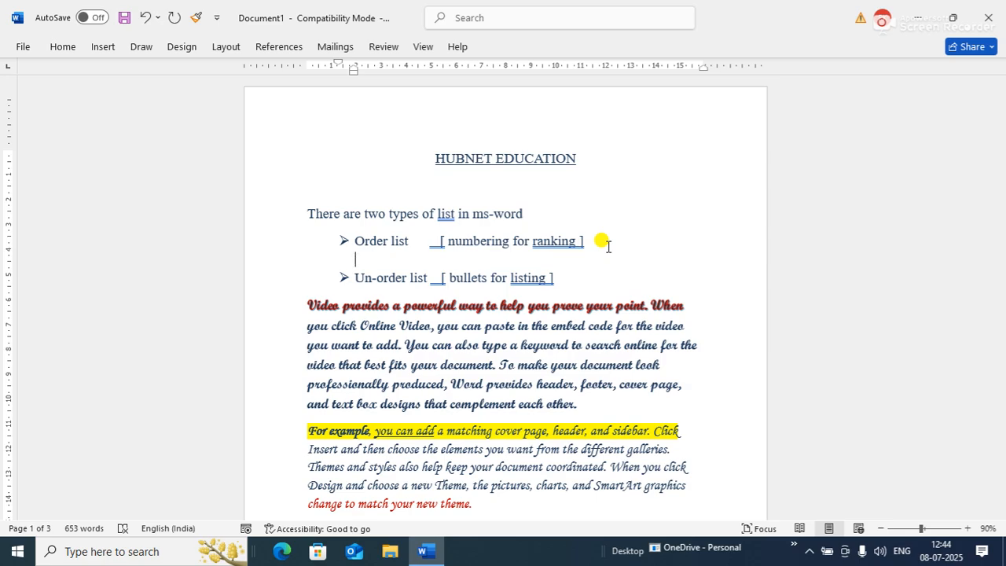
type("top 3 pro")
type("gra")
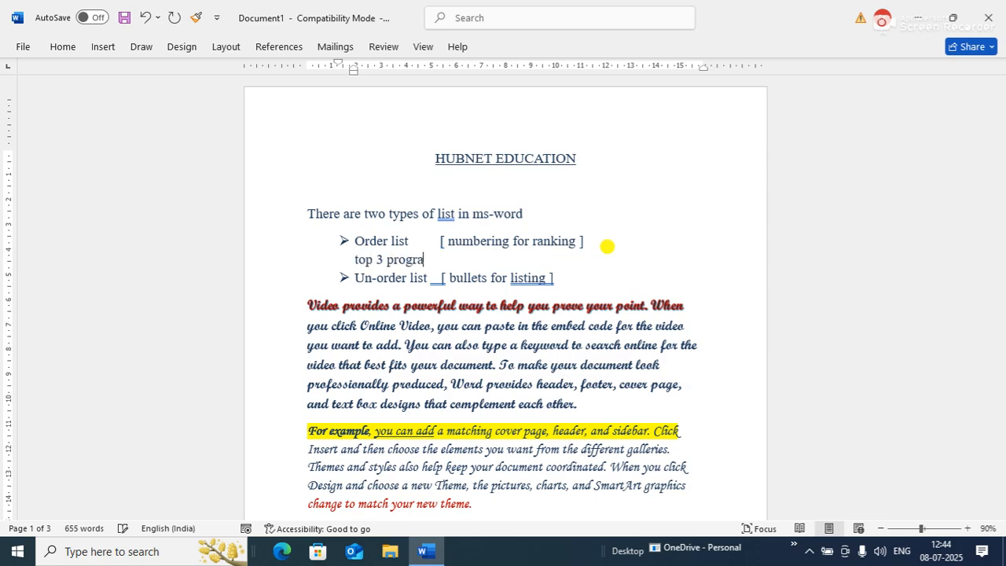
type("mming language")
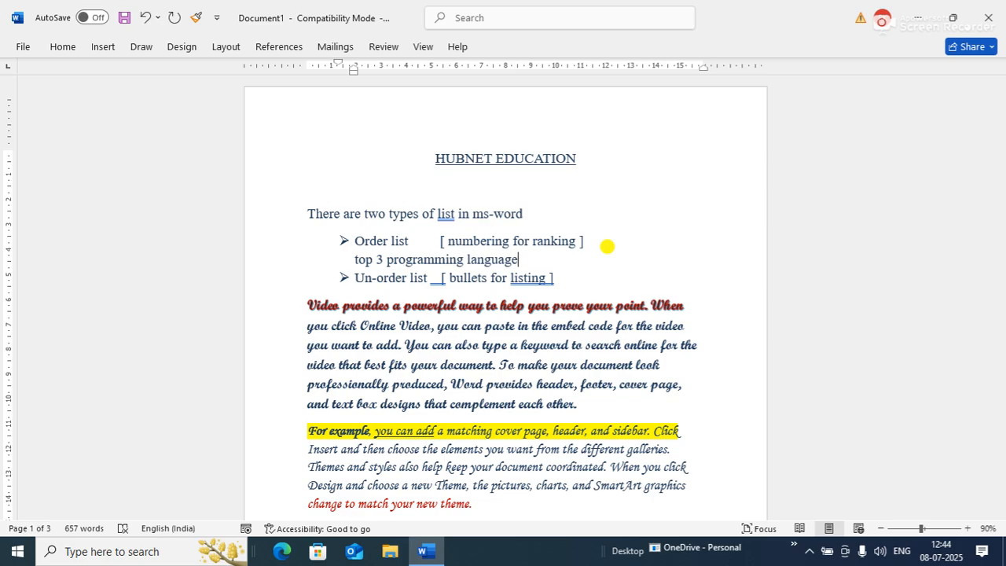
Start an automatically numbered list below the "top 3 programming language" line with "Python" as the first item.
key("Return")
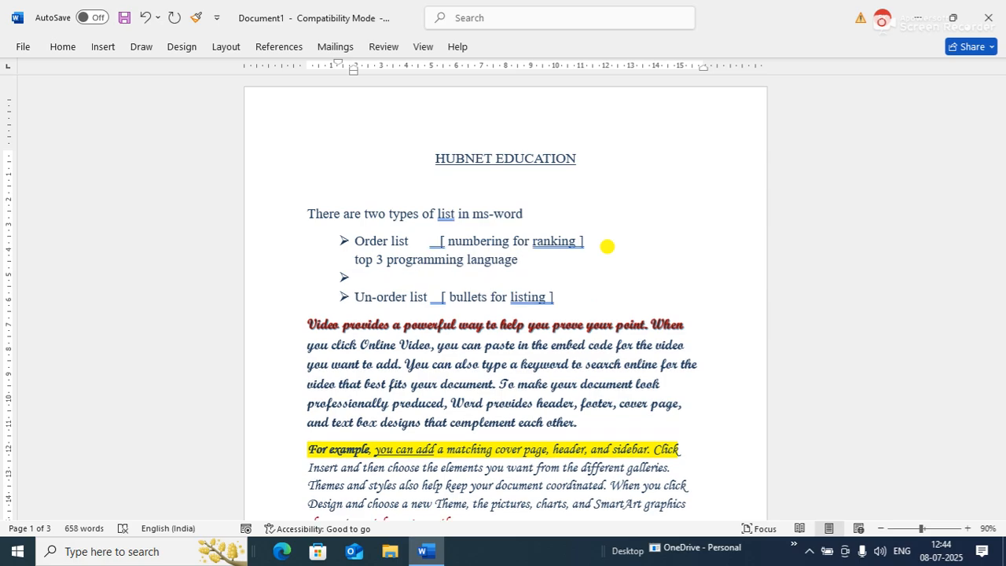
key("BackSpace")
type("1.")
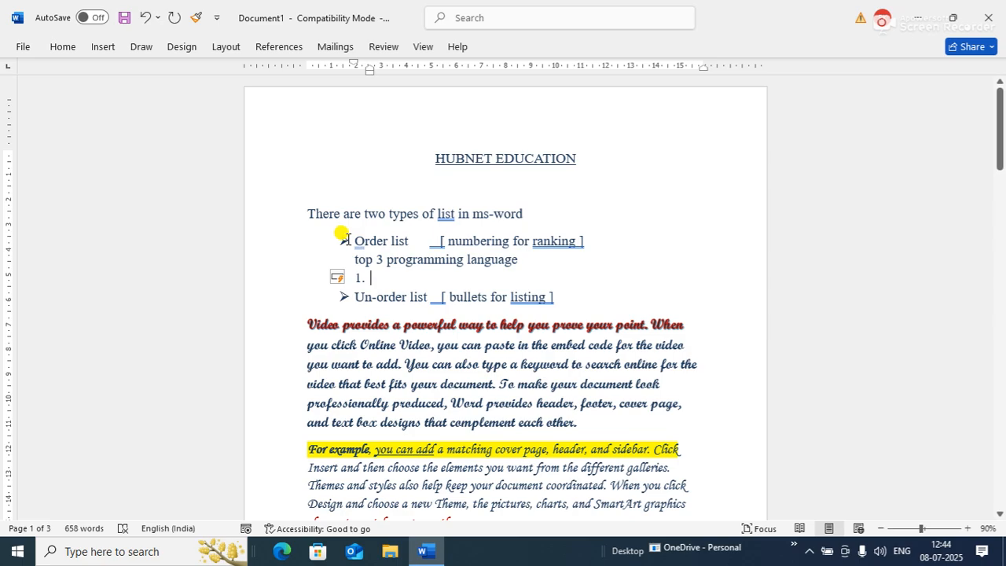
left_click_drag(345, 238, 396, 237)
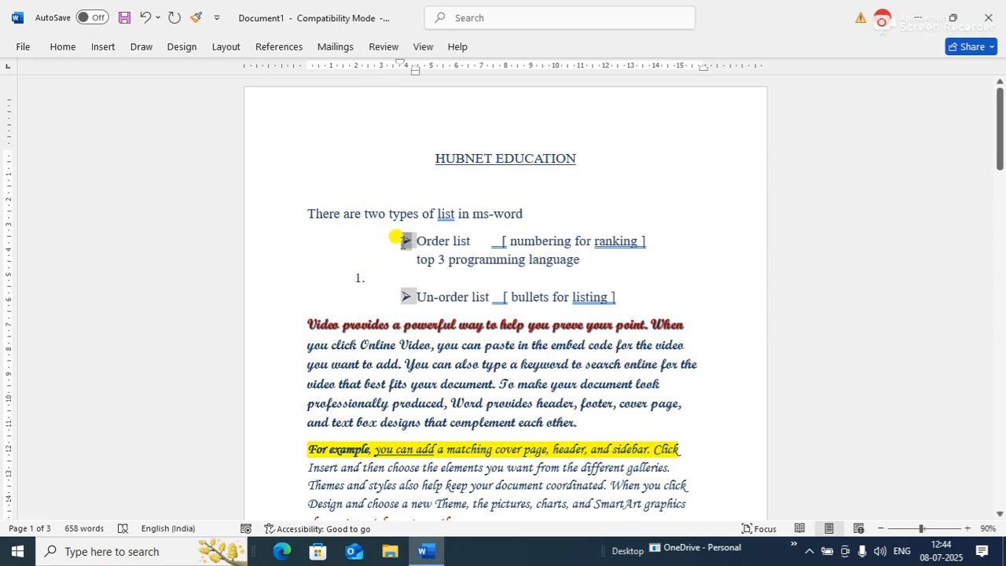
key("ctrl+z")
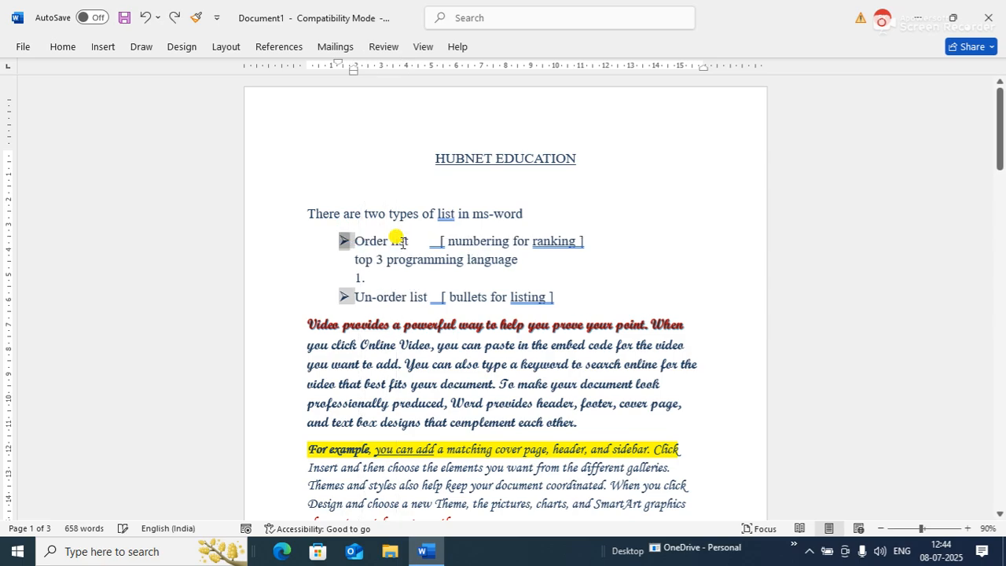
left_click(369, 281)
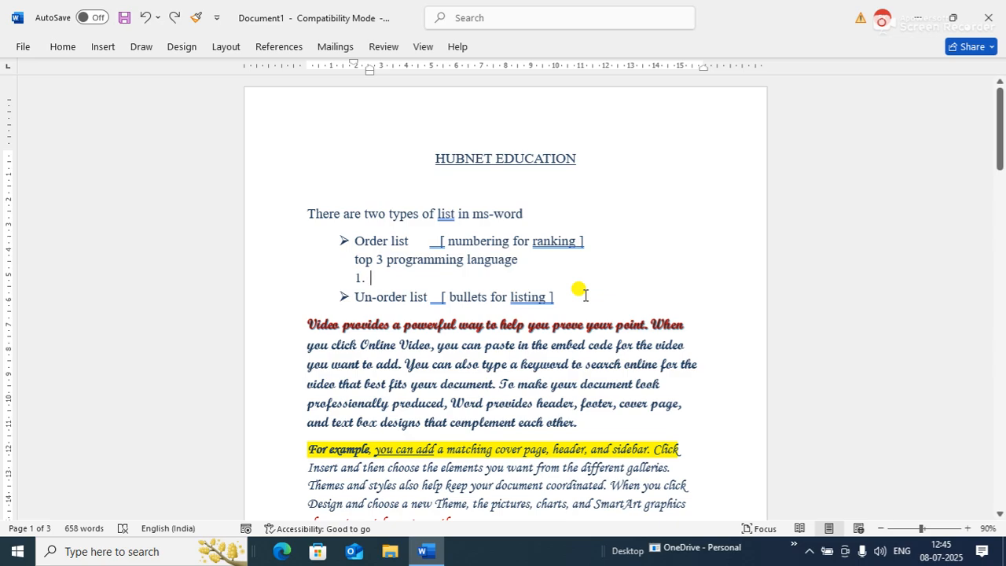
type("pyth")
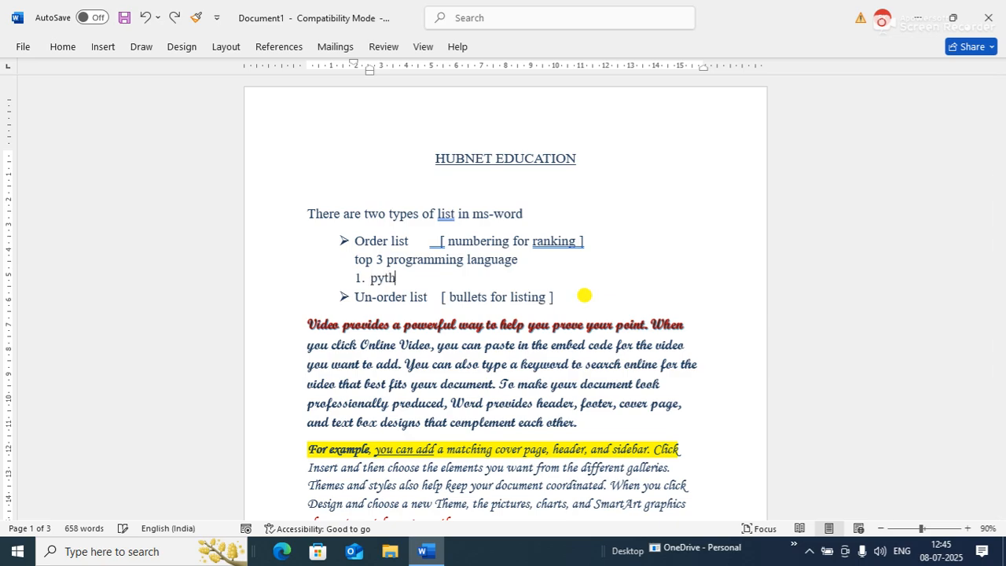
type("on")
key("Return")
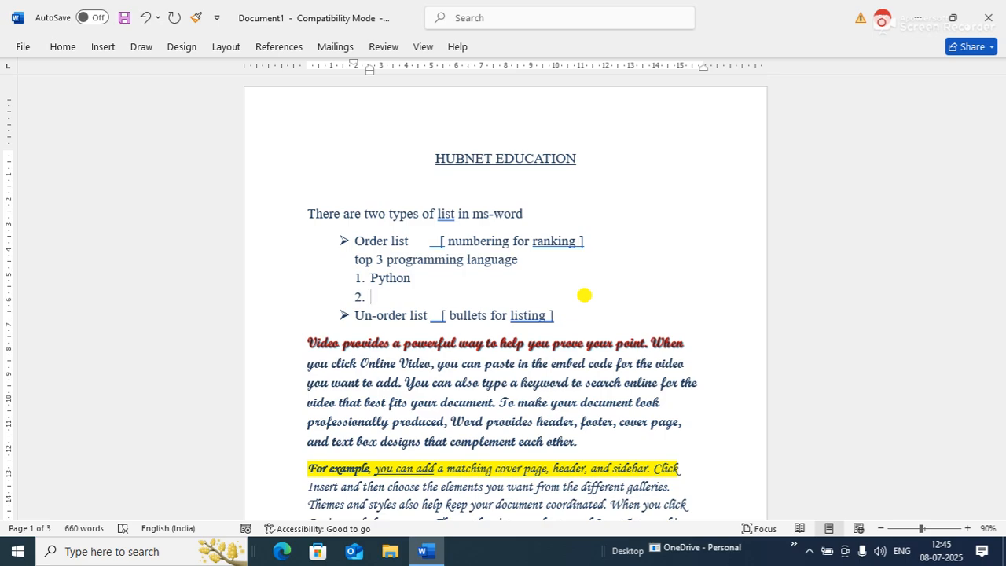
Complete the numbered programming language list with "JS" as the second item and "Java" as the third.
type("js")
key("BackSpace")
key("BackSpace")
type("JS")
key("Return")
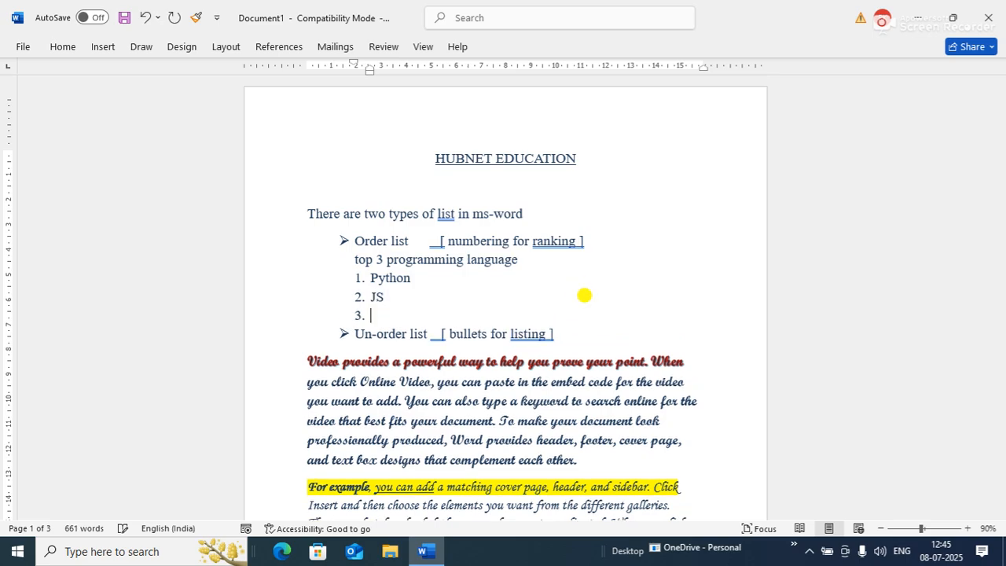
type("java")
key("BackSpace")
key("BackSpace")
key("BackSpace")
key("BackSpace")
type("ja")
key("BackSpace")
key("BackSpace")
type("Java")
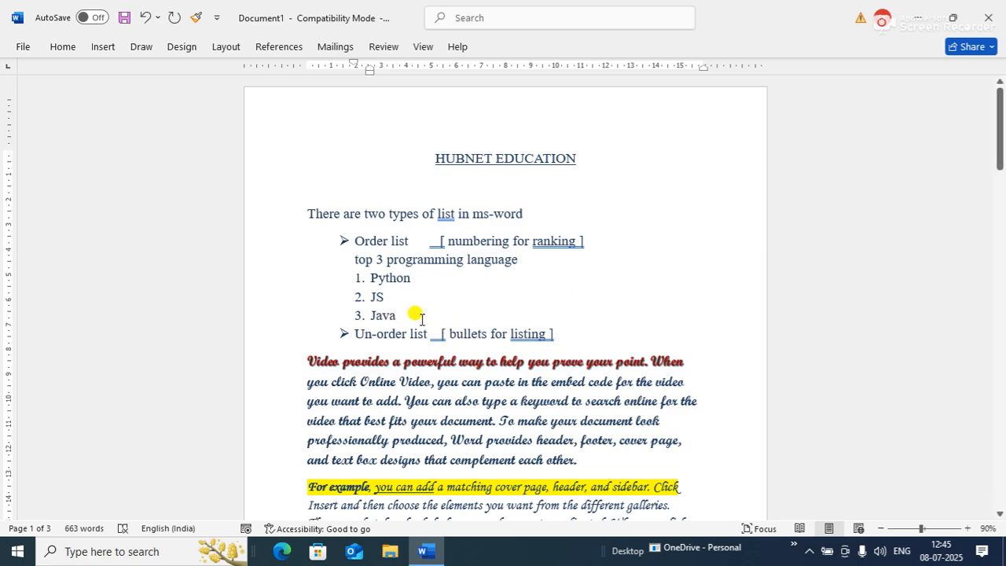
left_click_drag(397, 315, 337, 275)
left_click(490, 296)
Try to start a typed arrow on a new line without a bullet below the "Un-order list" item.
left_click(560, 335)
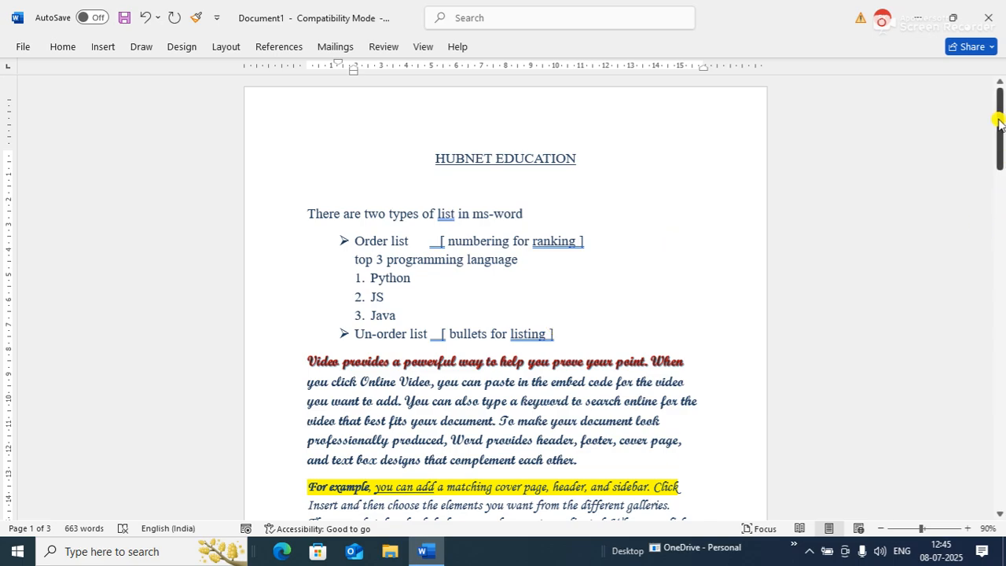
left_click_drag(1000, 123, 1000, 135)
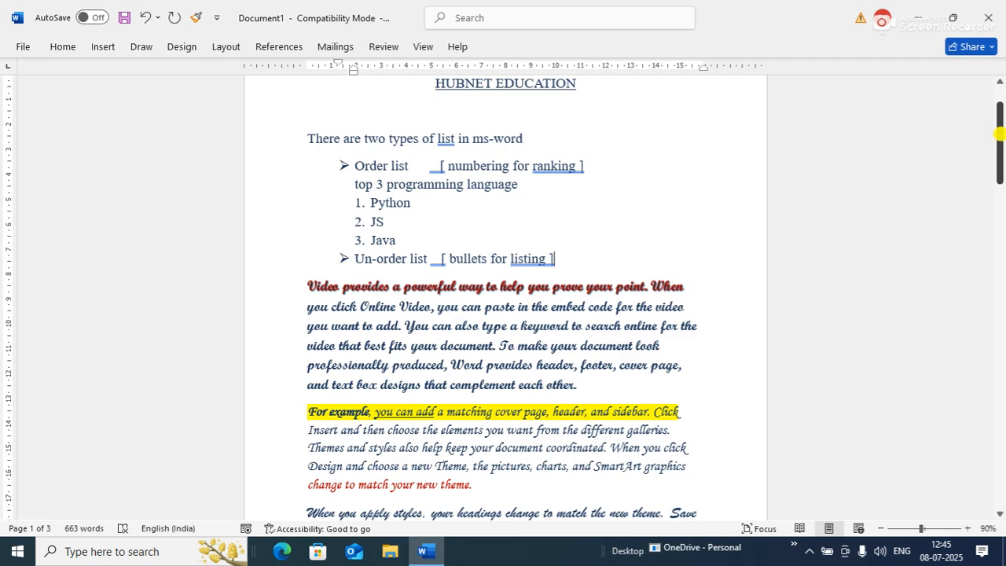
key("Return")
key("BackSpace")
key("BackSpace")
key("ctrl+z")
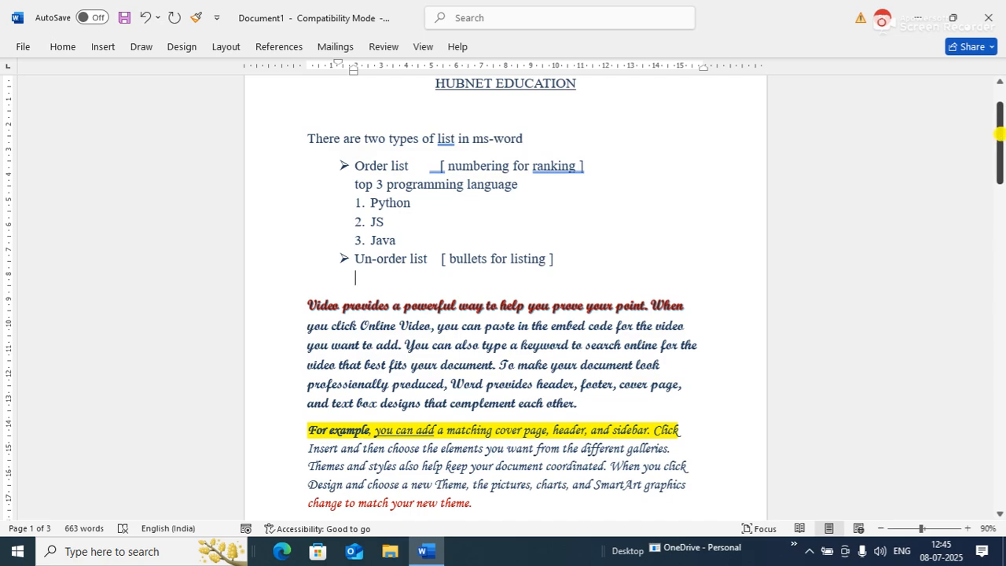
type("=>")
key("BackSpace")
type("=> >")
key("BackSpace")
key("BackSpace")
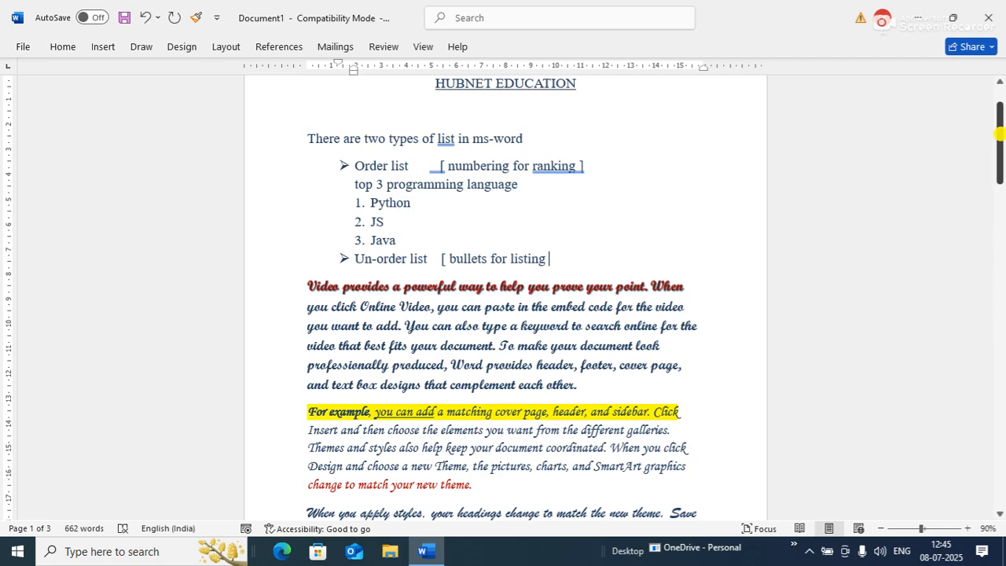
Add an empty line without a bullet below the "Un-order list" item.
key("Return")
key("Tab")
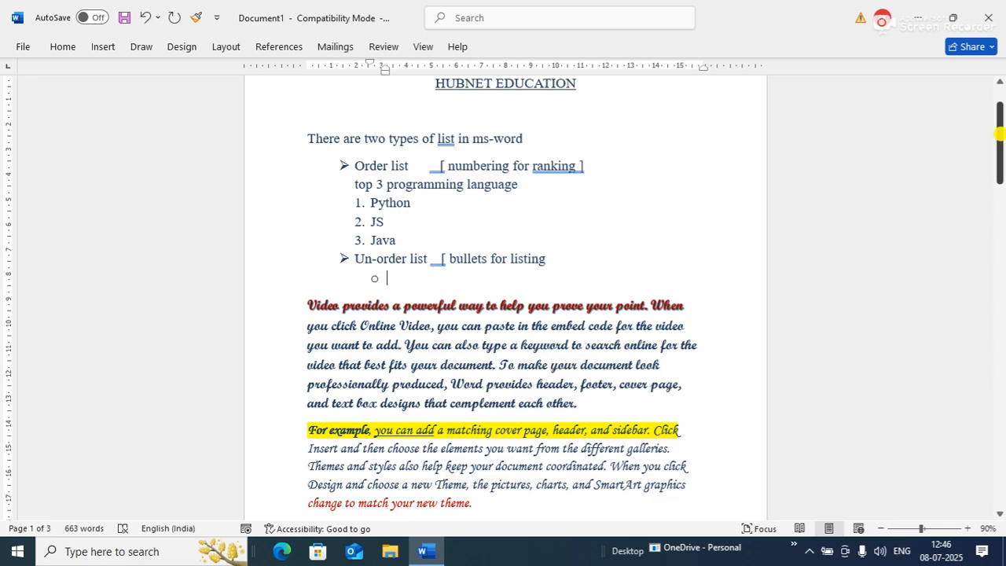
key("shift+Tab")
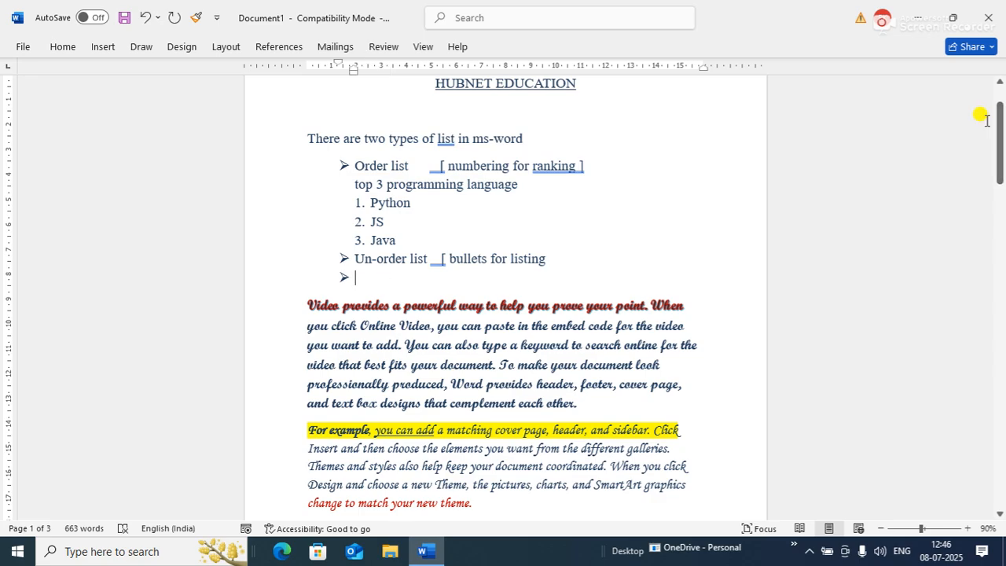
key("BackSpace")
key("BackSpace")
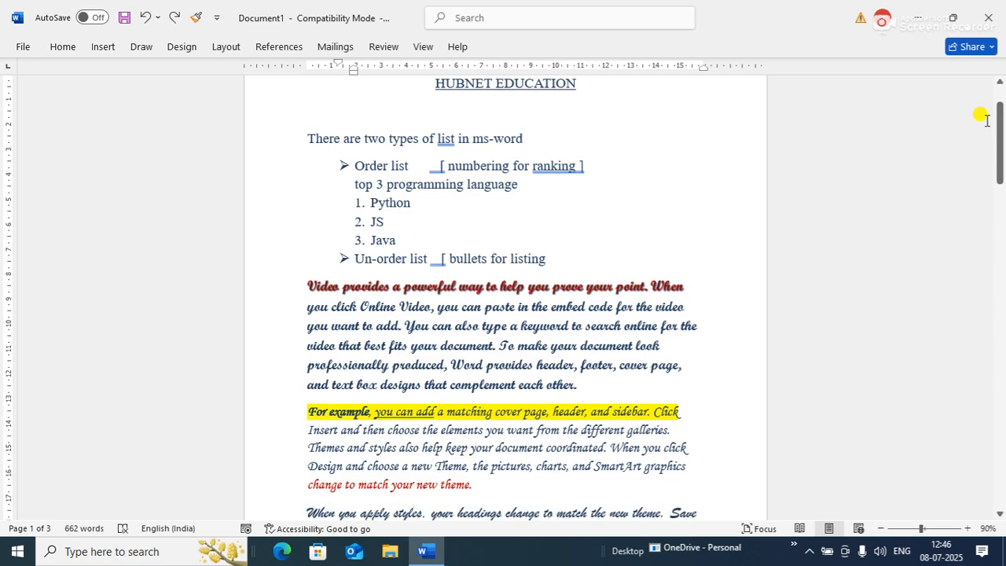
key("Return")
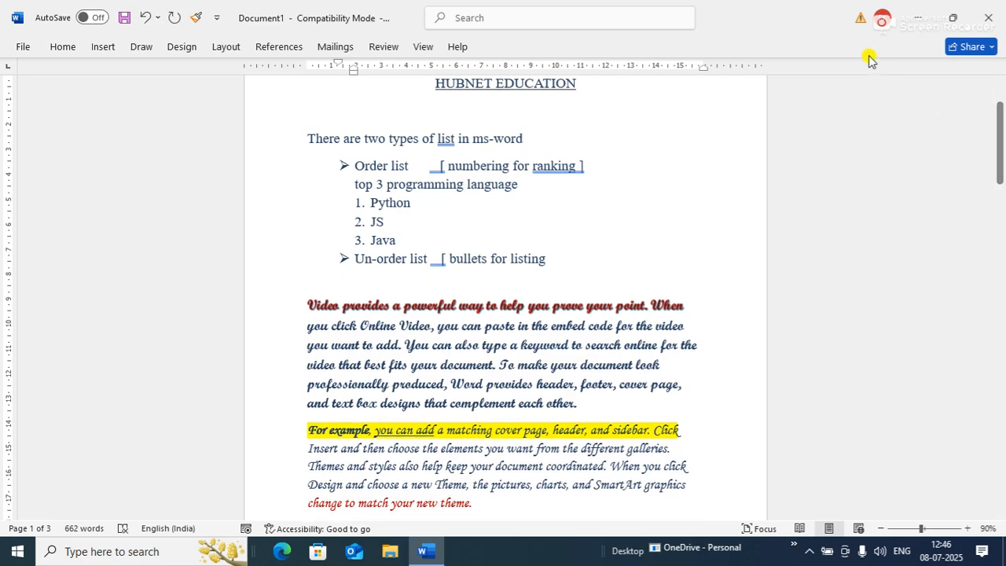
Capitalize each word of the "top 3 programming language" line, enlarge it by one font size, and make it bold and underlined.
left_click_drag(353, 184, 513, 186)
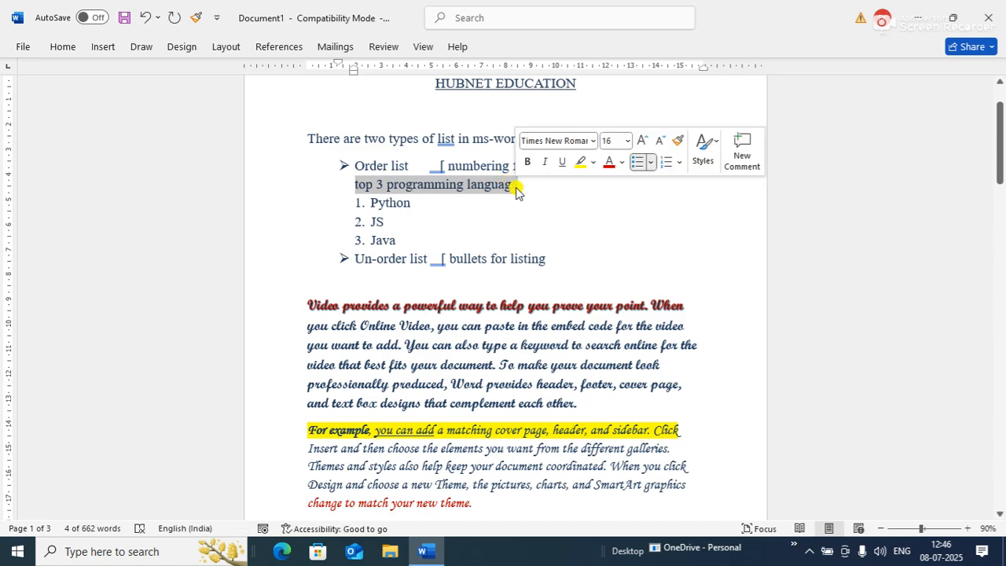
key("shift+F3")
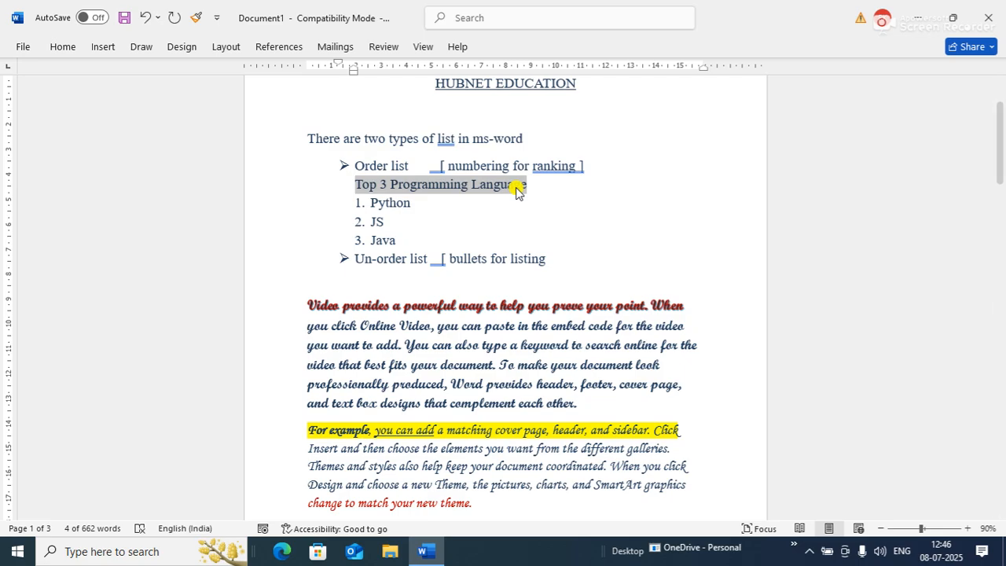
key("ctrl+shift+period")
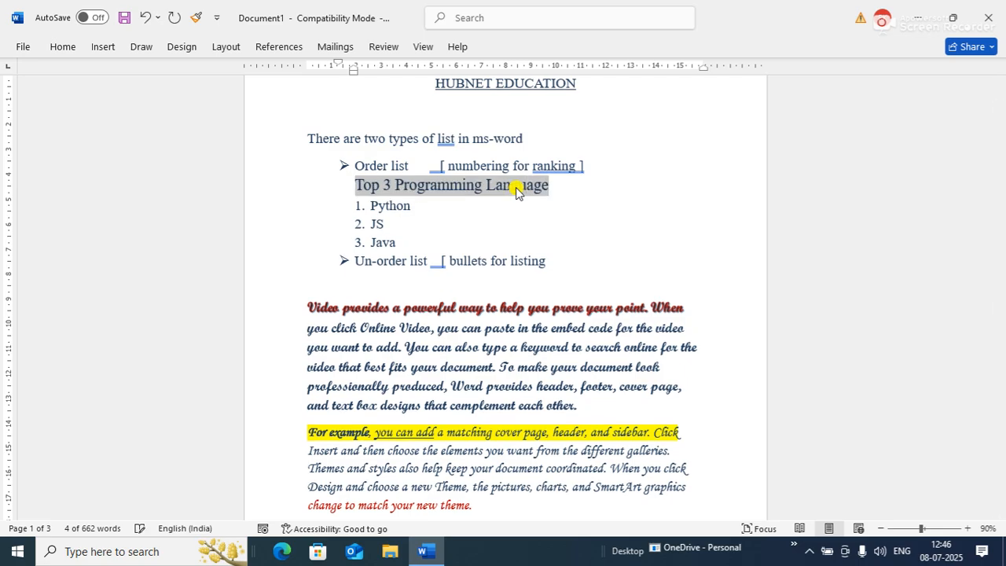
key("ctrl+b")
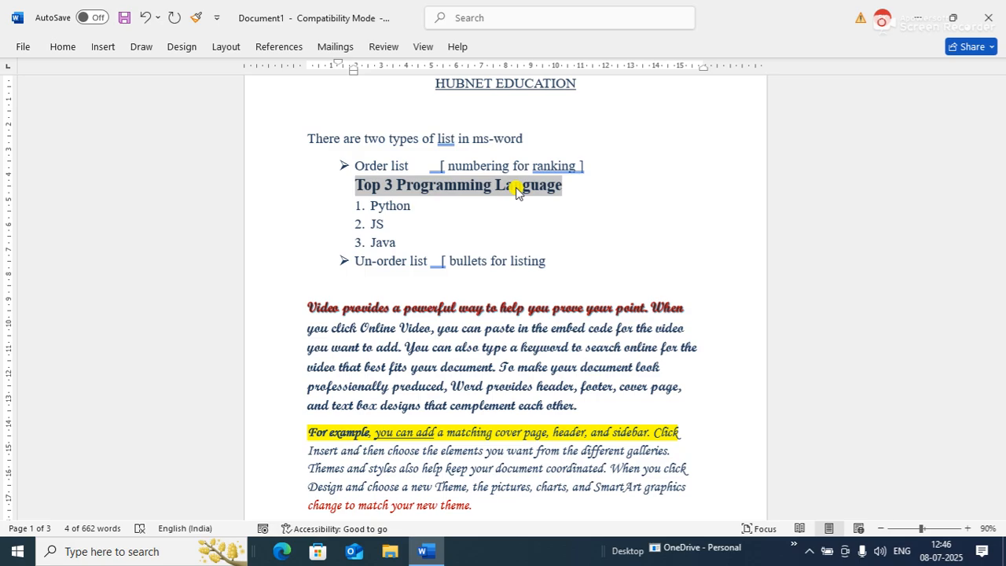
key("ctrl+u")
Enter "application of ms-office" on the unbulleted line below the "Un-order list" item.
left_click(554, 260)
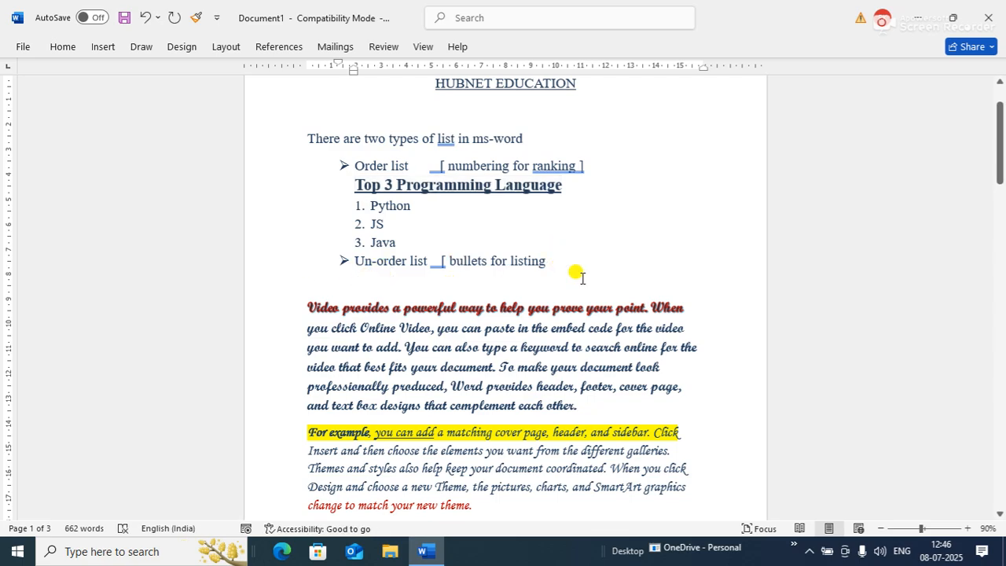
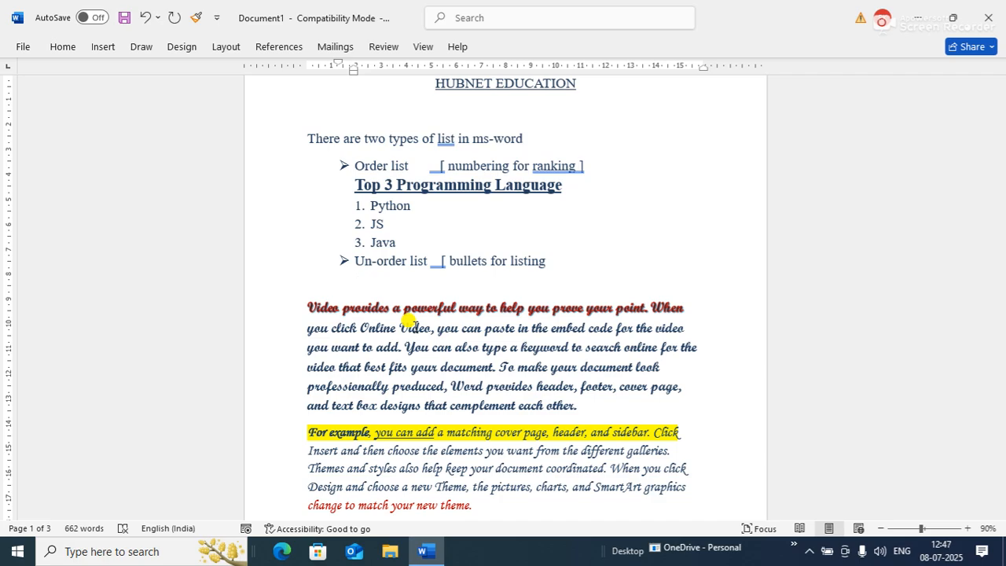
type("applicat")
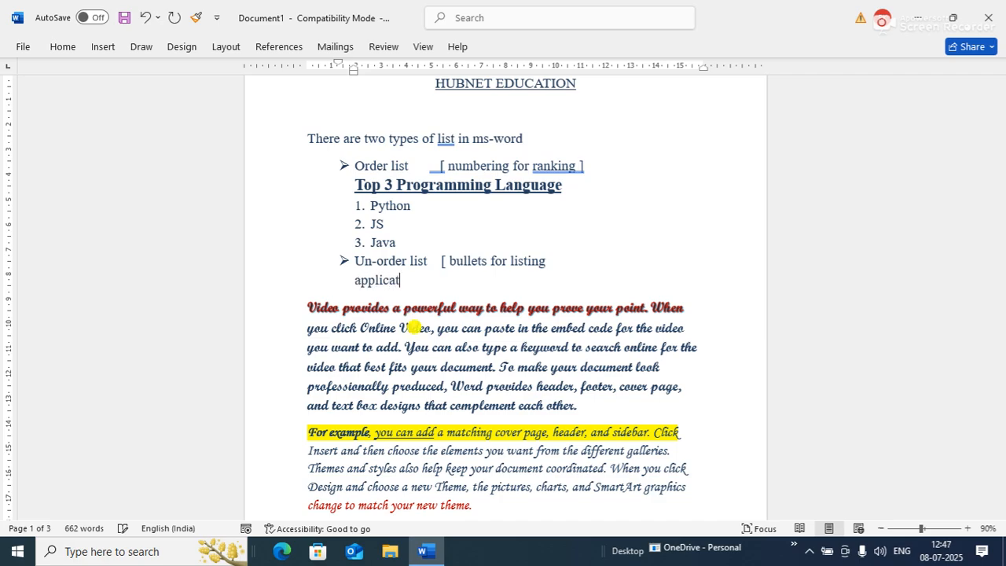
type("ion of ms-office")
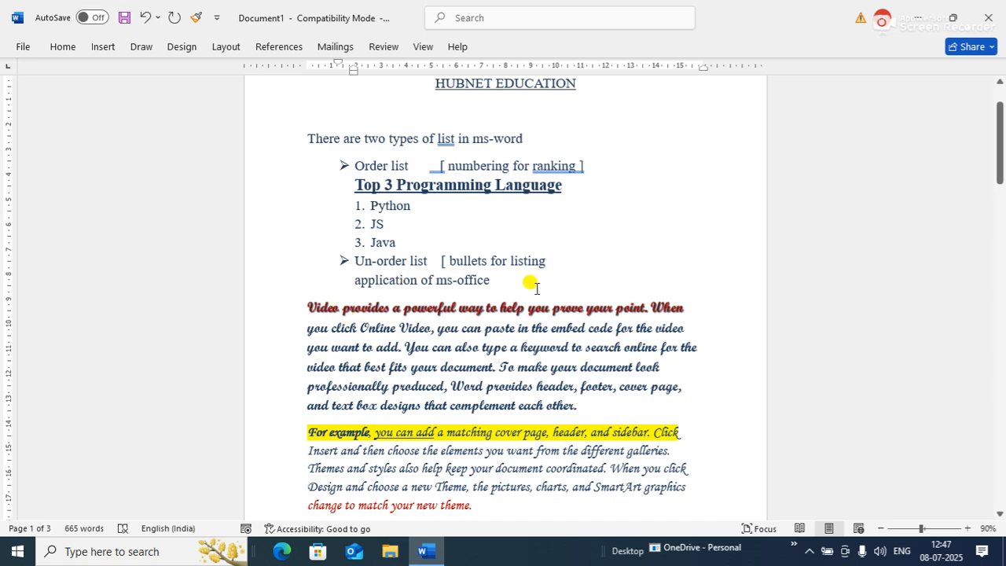
Start an indented second-level bulleted list below "application of ms-office" with the items Excel, Word and Powerpoint.
key("Return")
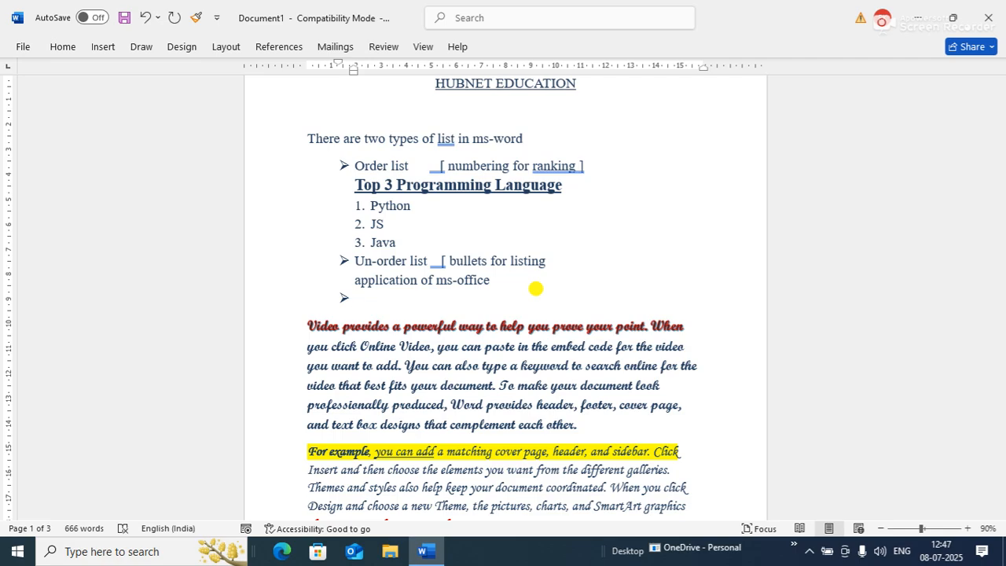
key("Tab")
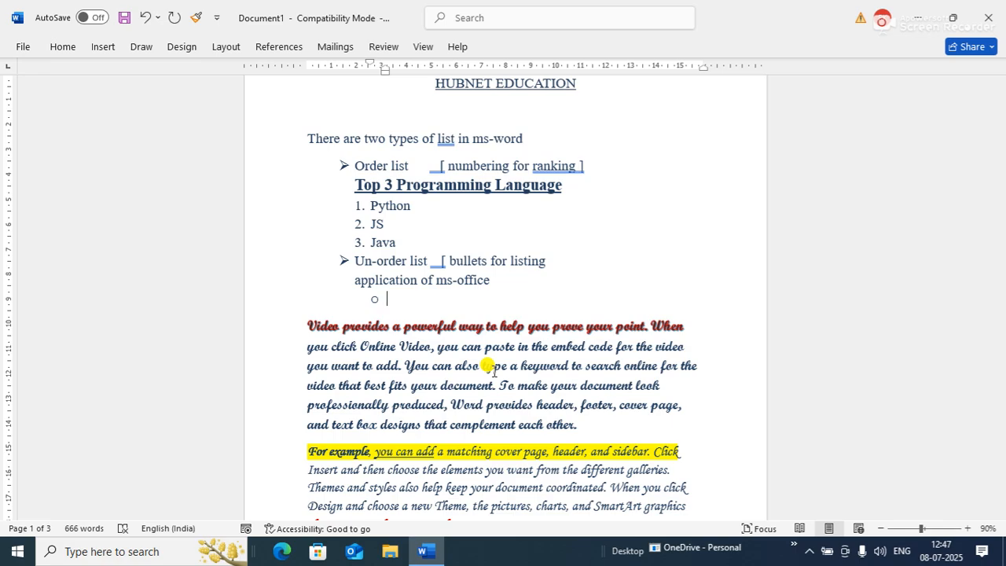
type("Excel")
key("Return")
type("word")
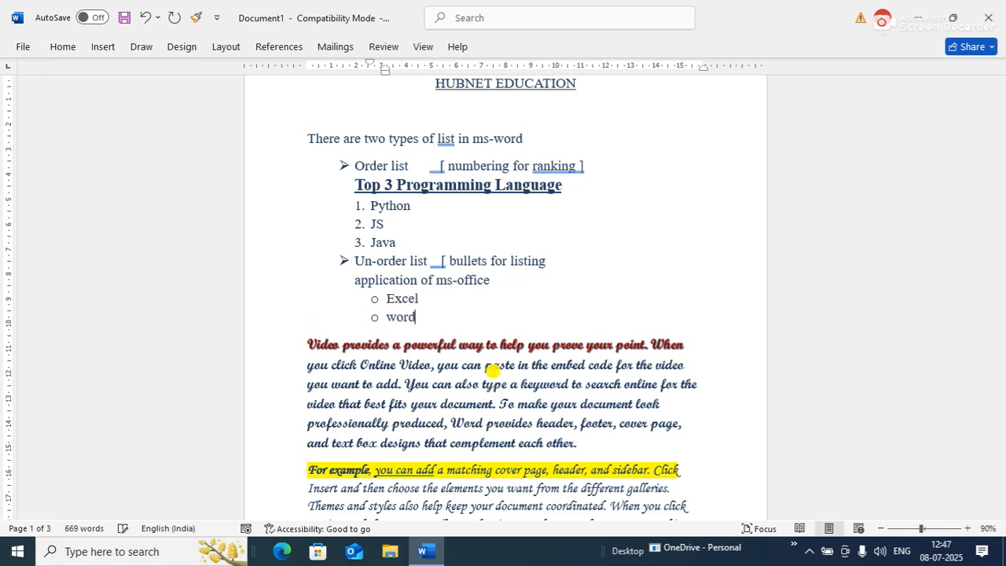
key("Return")
type("powerpoint")
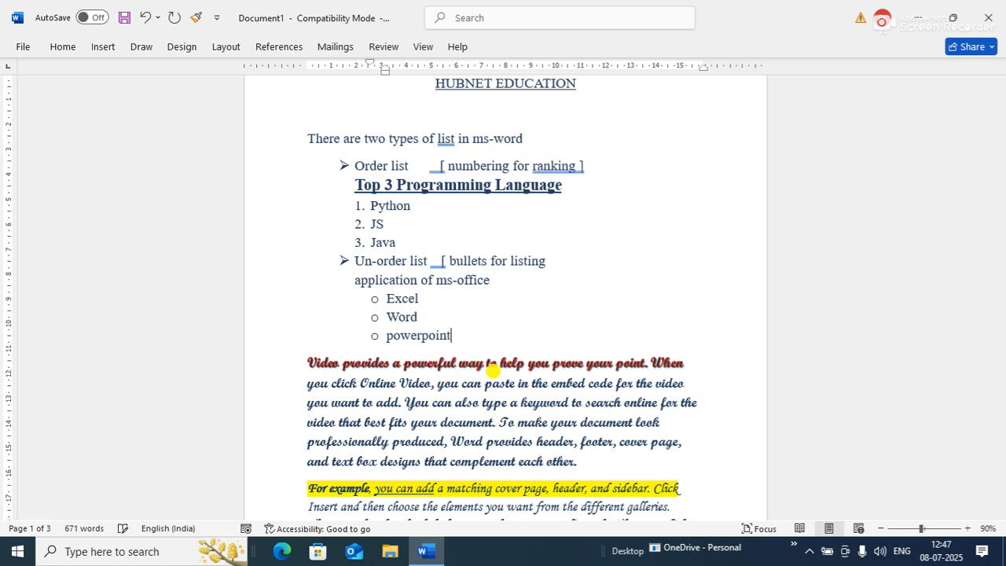
Complete the bulleted Office applications list with Outlook and Access, and end it with an unbulleted blank line.
key("Return")
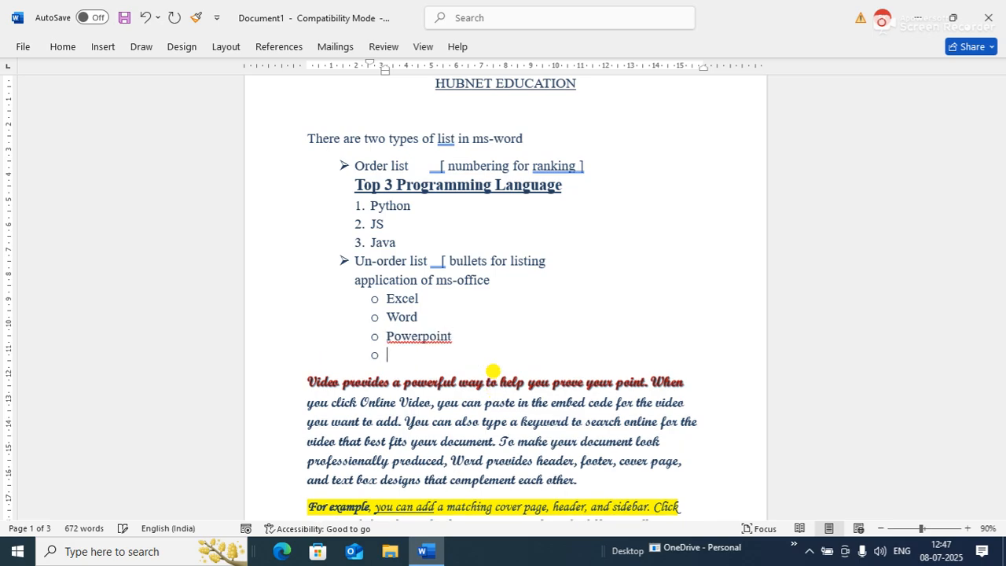
type("o")
key("BackSpace")
type("outlook")
key("Return")
type("access")
key("Return")
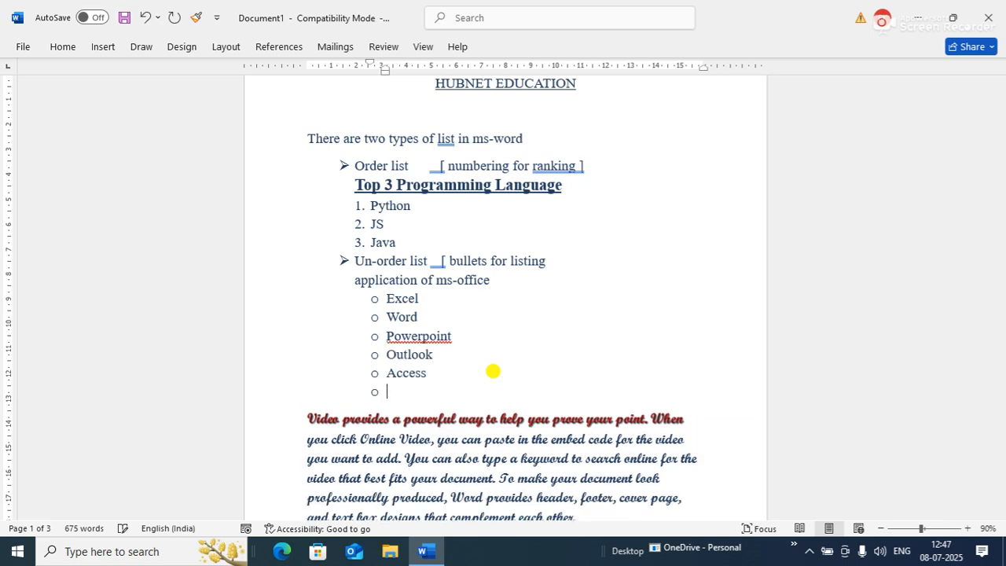
key("BackSpace")
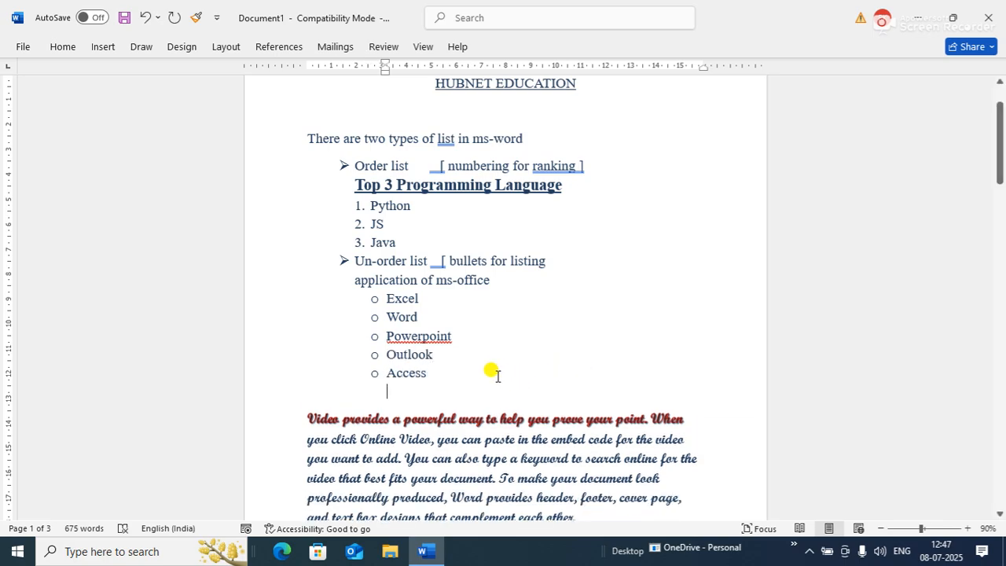
Capitalize each word of the "application of ms-office" line above the bulleted applications.
left_click_drag(433, 372, 341, 290)
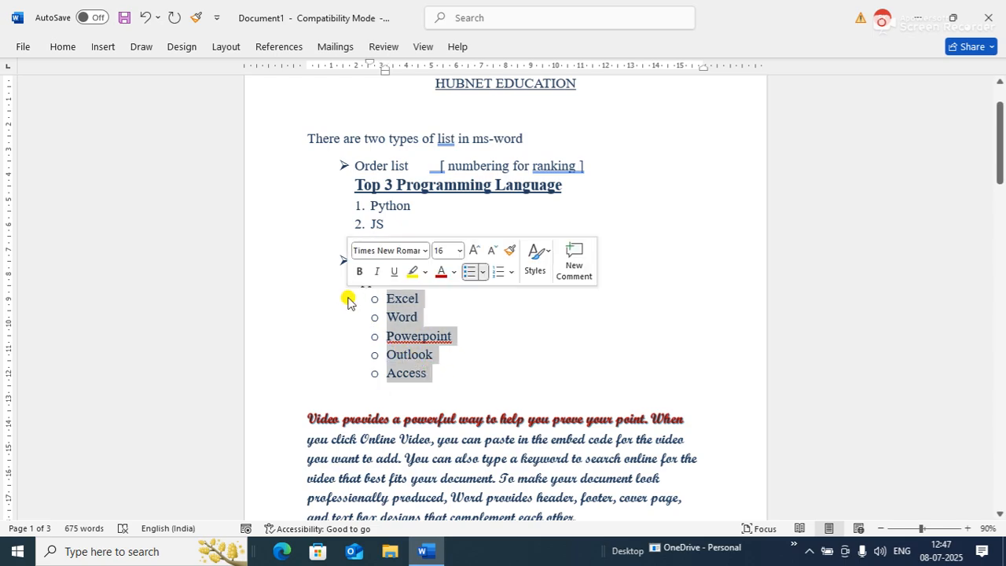
left_click(527, 212)
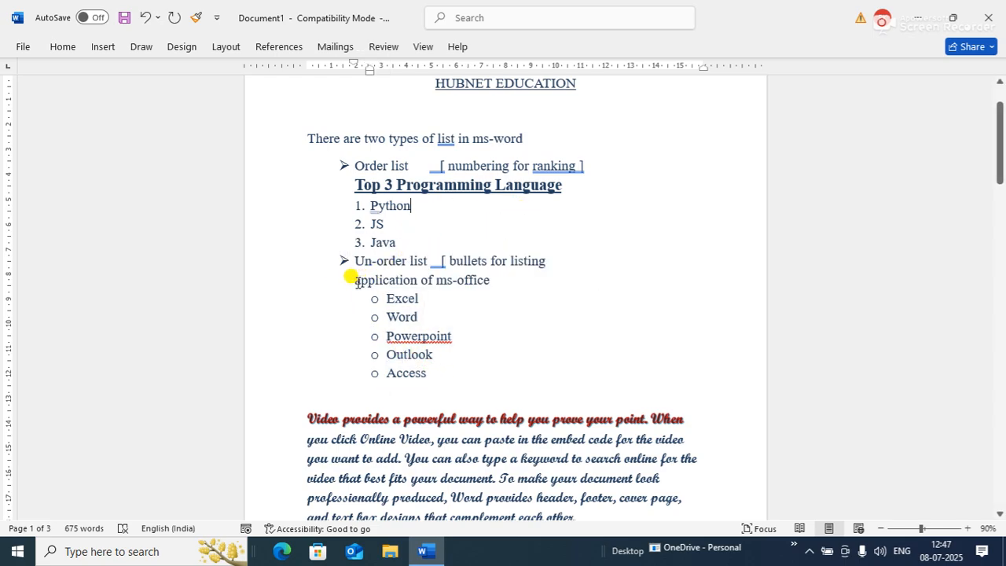
left_click_drag(353, 278, 481, 275)
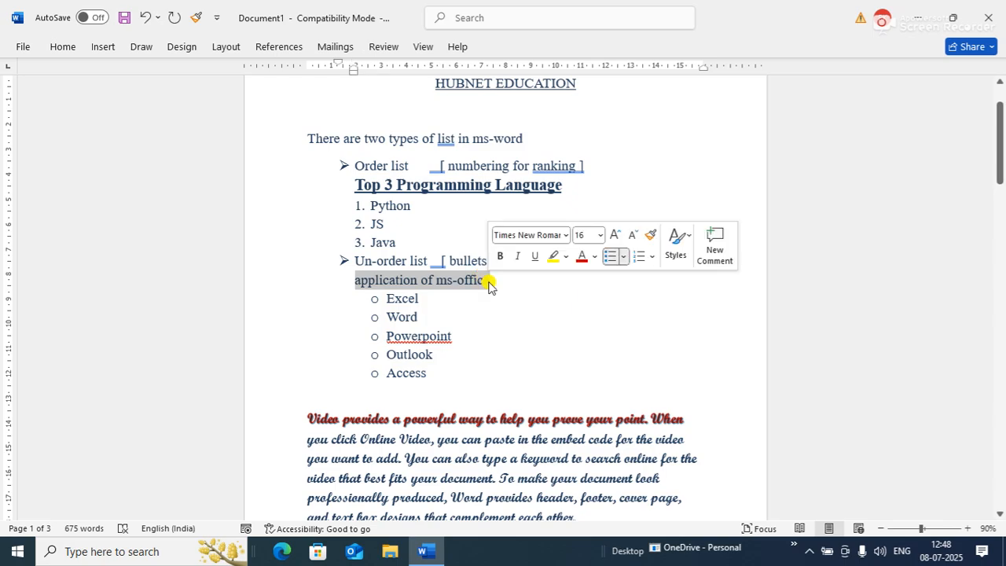
key("shift+F3")
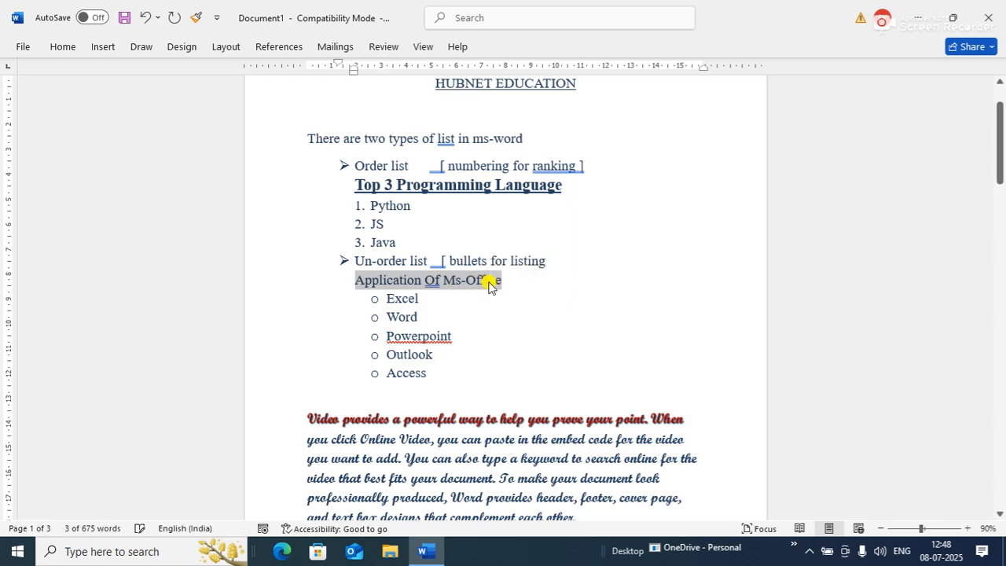
Make the heading "Application Of Ms-Office" bold, one font size larger and underlined.
key("ctrl+b")
key("ctrl+shift+period")
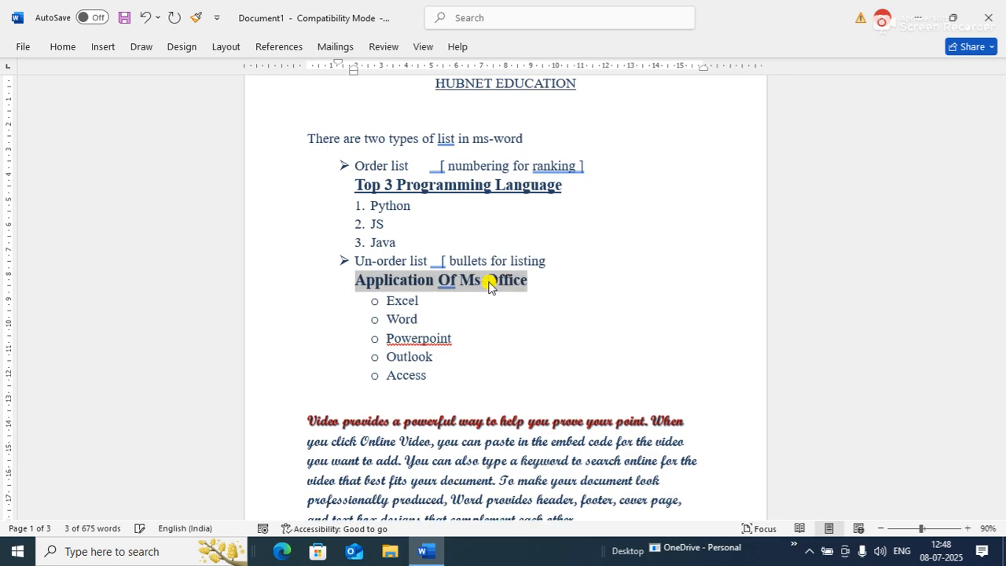
key("ctrl+u")
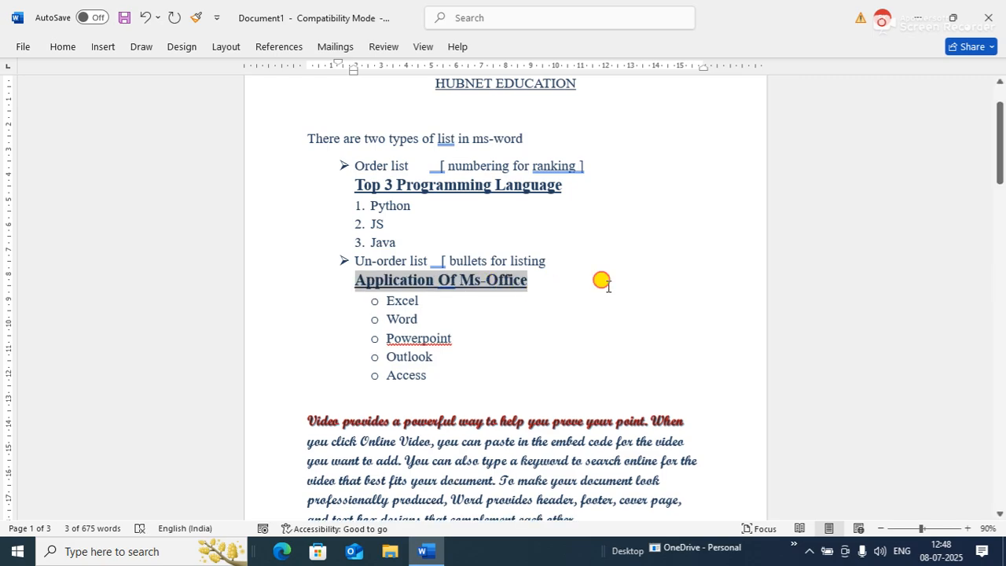
left_click(603, 281)
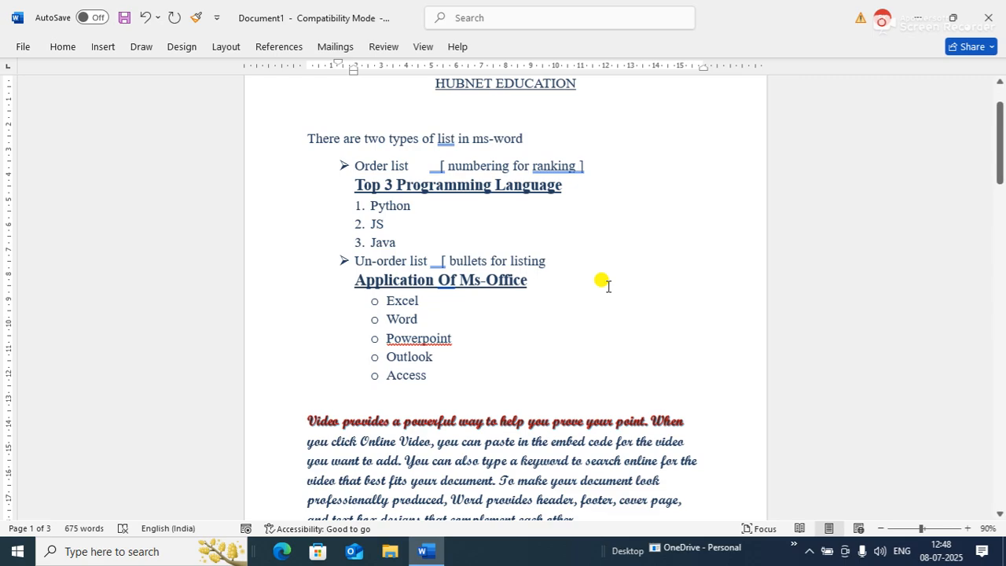
Add unbulleted lines below the Access item and move the new line's indent back close to the page's left margin.
left_click(442, 370)
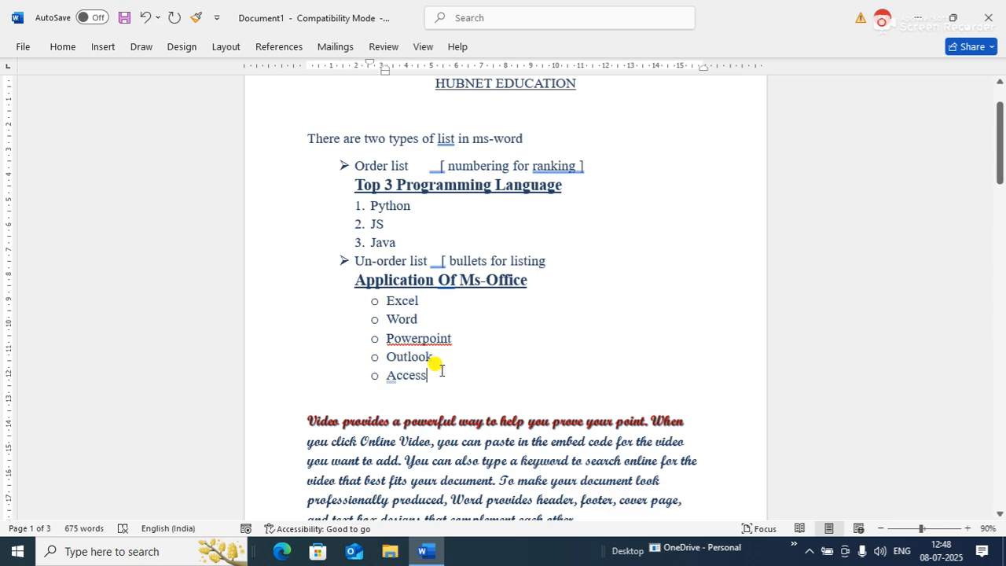
key("Return")
key("BackSpace")
key("Return")
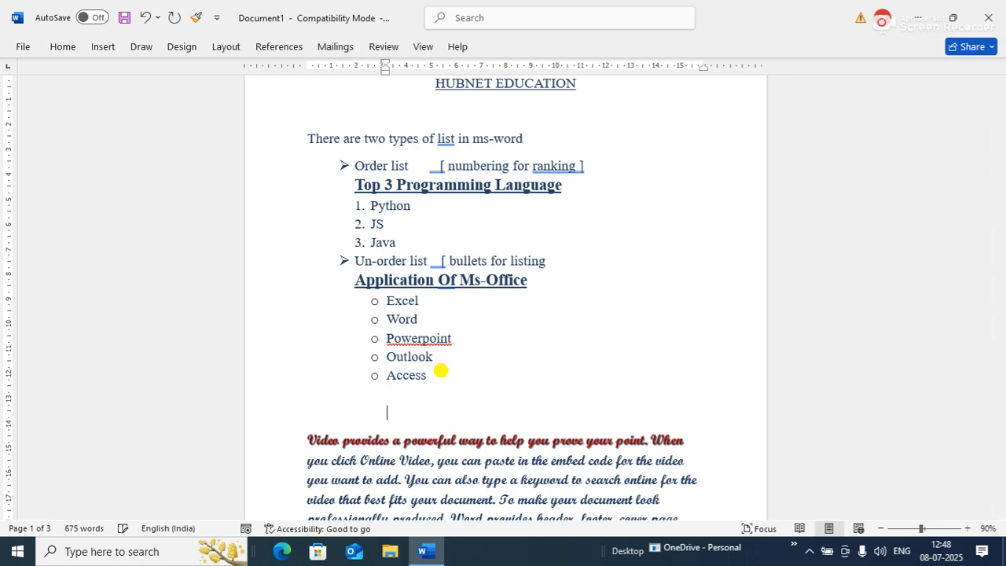
key("BackSpace")
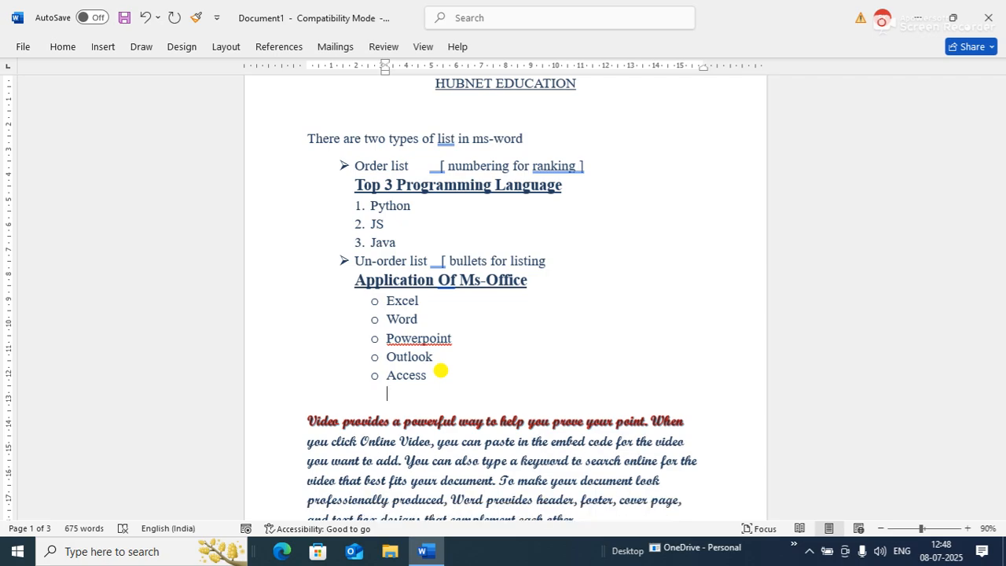
key("Return")
key("BackSpace")
key("Return")
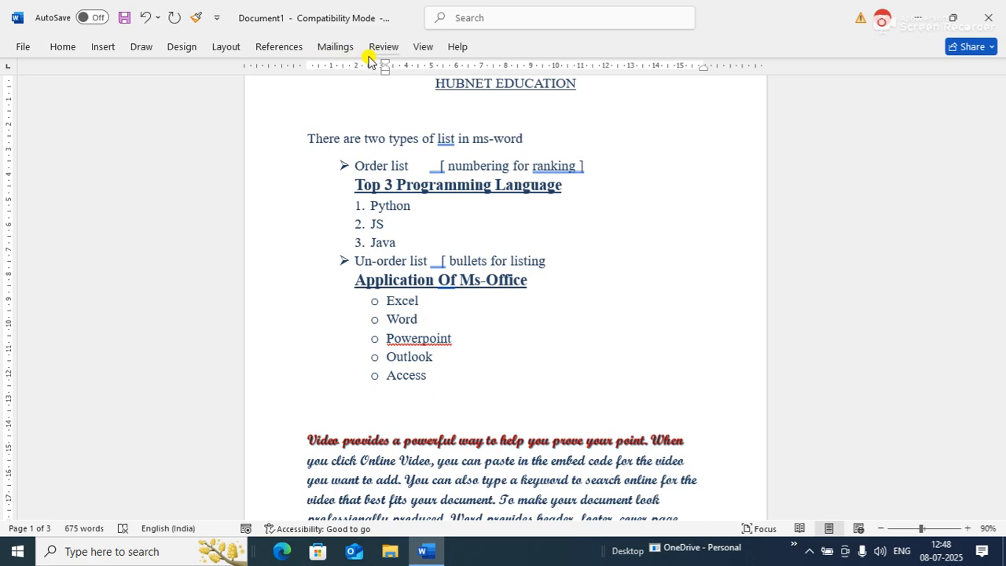
left_click_drag(385, 63, 314, 66)
mouse_move(385, 73)
left_mouse_down()
mouse_move(290, 94)
mouse_move(315, 70)
mouse_move(249, 66)
mouse_move(319, 55)
left_mouse_up()
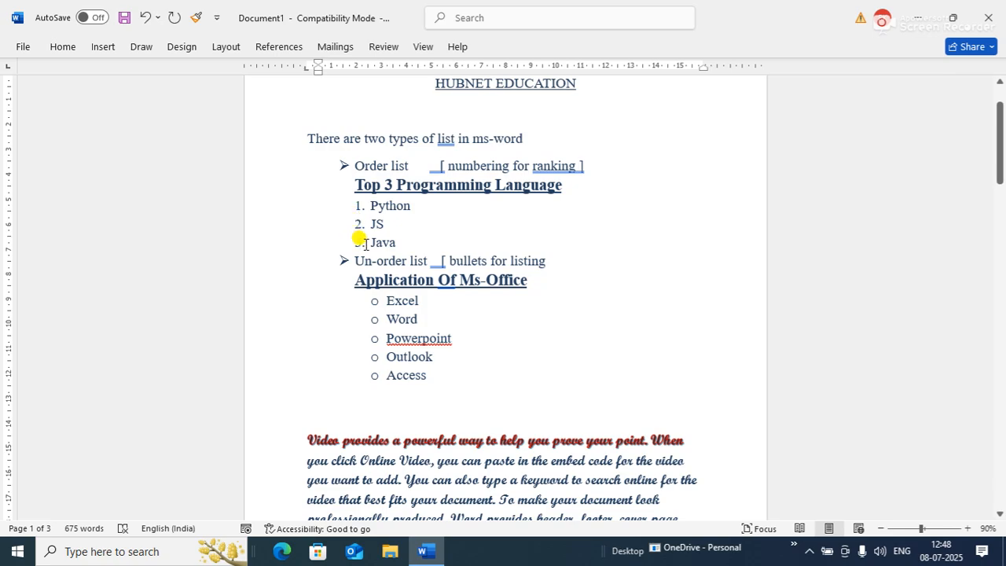
Enter the line "List of product" and start an uppercase Roman-numeral list beneath it with the item "Product-1".
type("List of ")
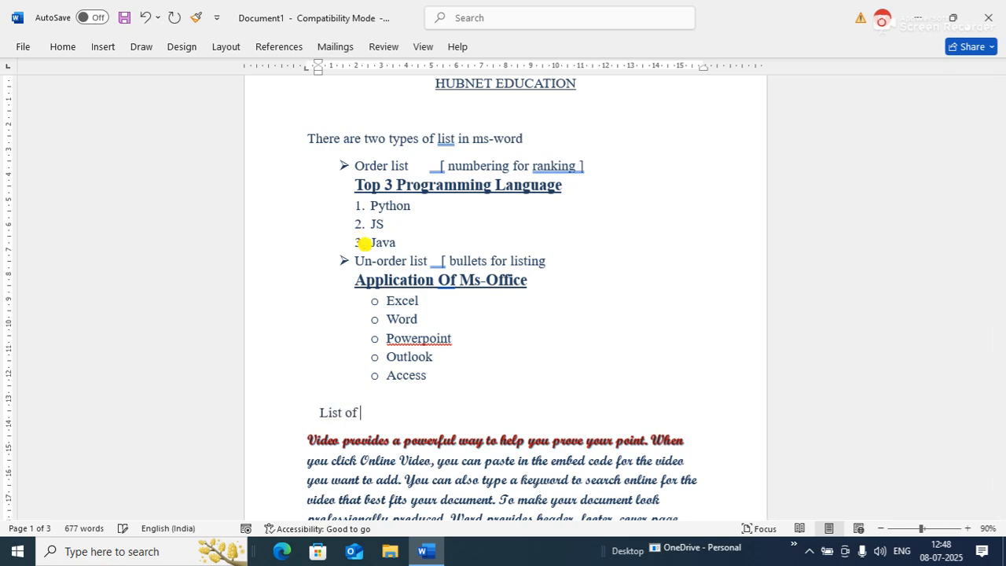
type("product")
key("Return")
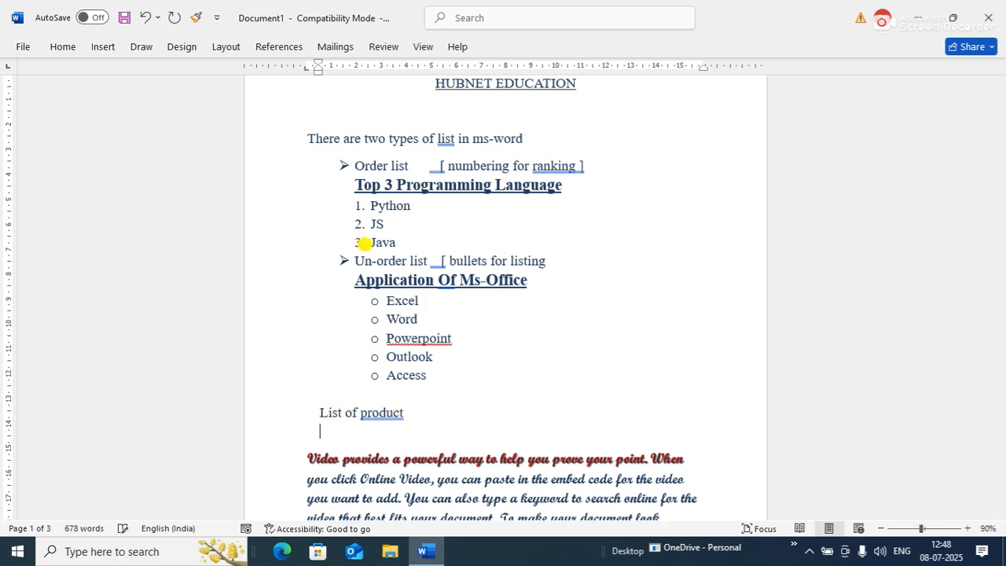
type("I. ")
type("porb")
key("BackSpace")
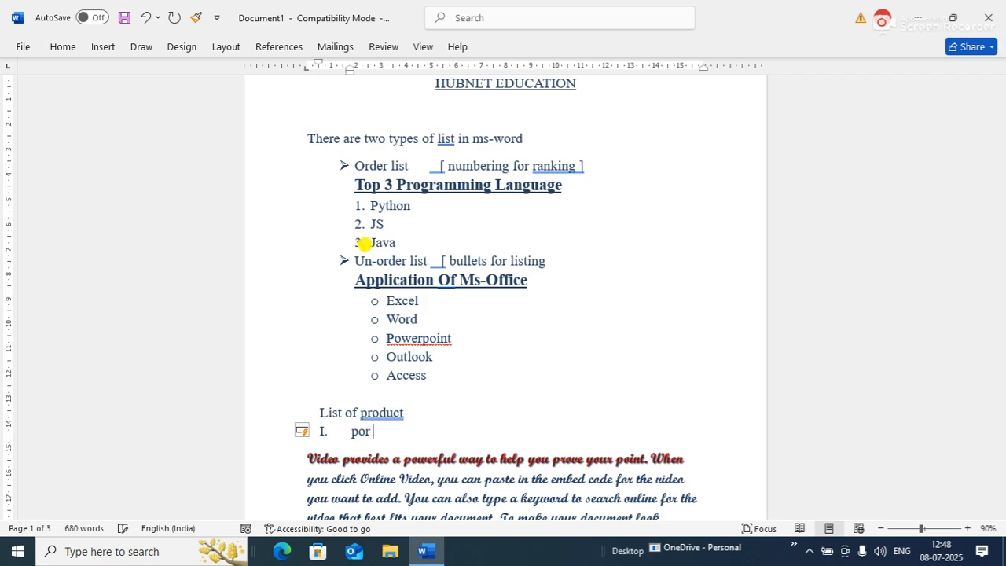
type("o")
key("BackSpace")
key("BackSpace")
key("BackSpace")
type("roduct-1")
key("Return")
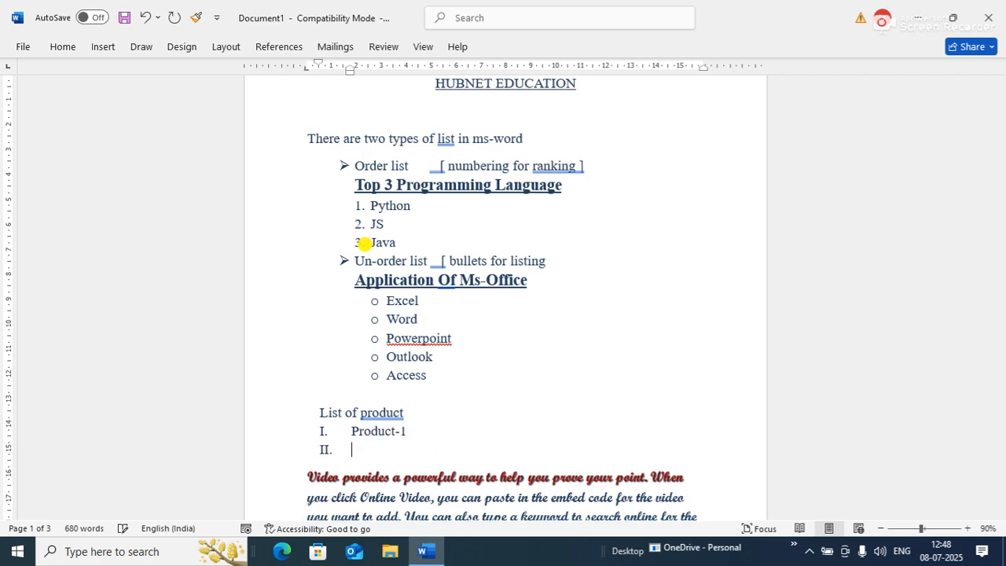
Add "Product-2" and "Product-3" to the Roman-numeral list and end the list.
type("product")
type("-1")
key("BackSpace")
type("2")
key("Return")
type("produ")
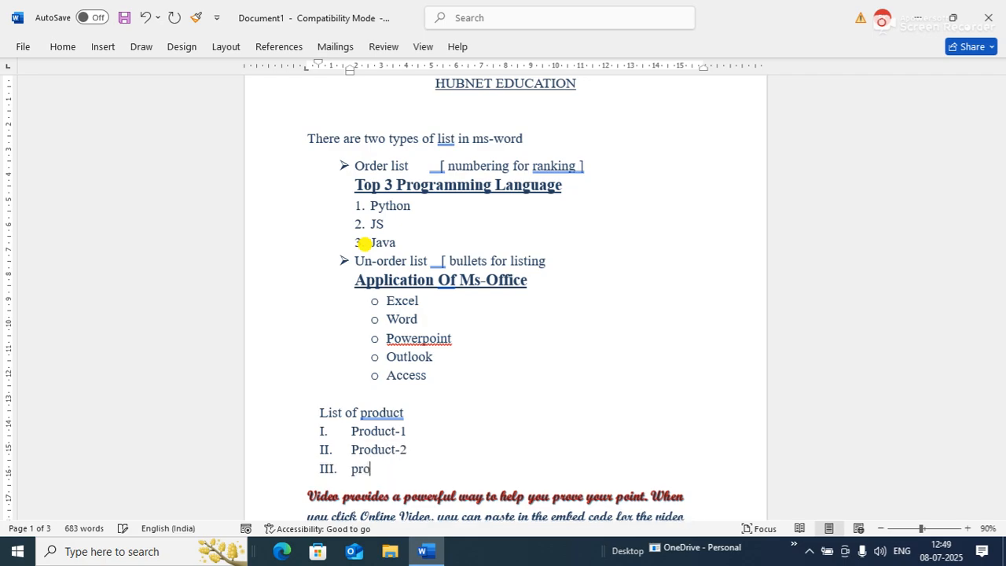
type("ct-3")
key("Return")
key("Return")
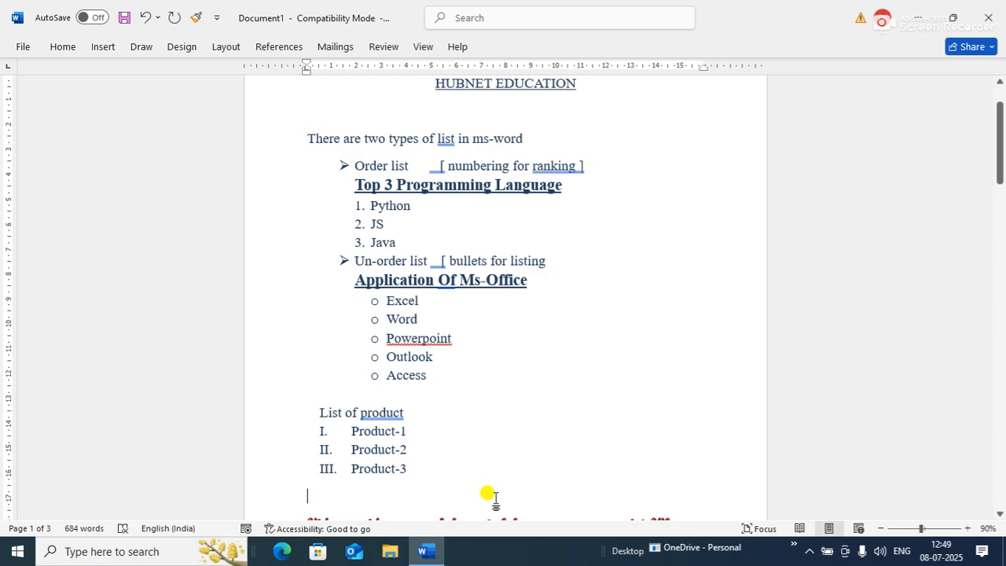
Enter the line "List of item" below the product list and start a new line under it.
type("ist o f")
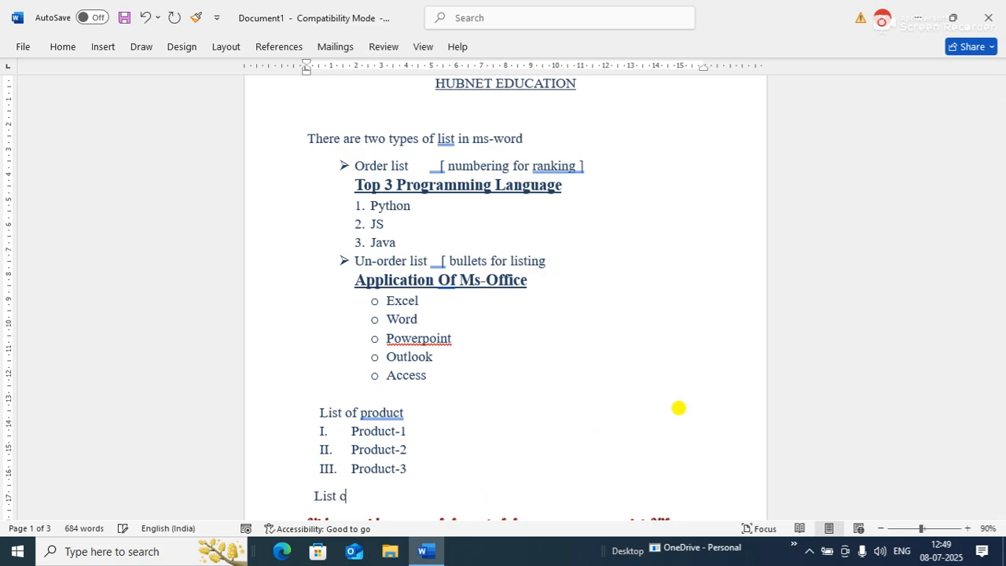
key("BackSpace")
type("i")
key("BackSpace")
key("BackSpace")
key("BackSpace")
type("f")
type("of t")
type("tem")
key("Return")
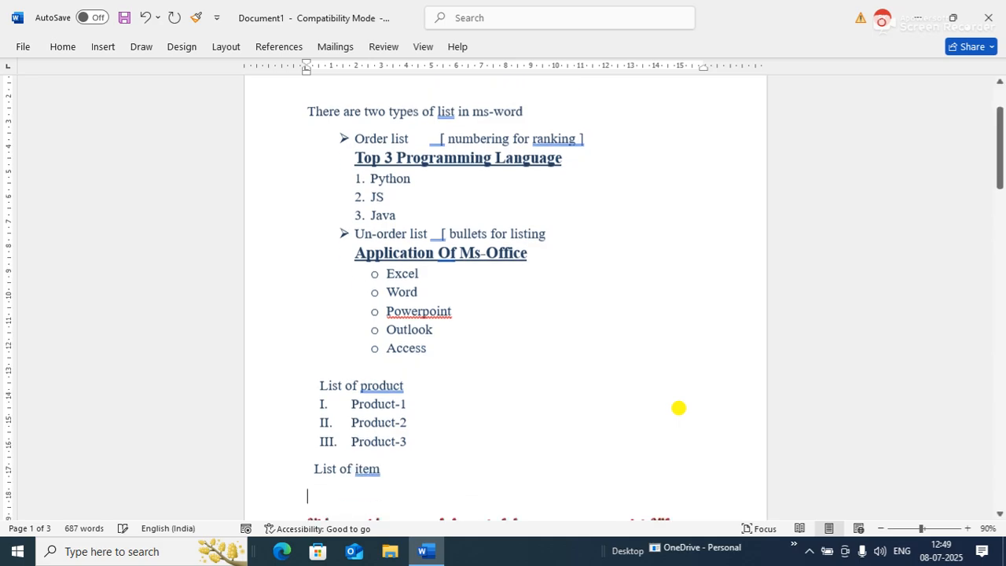
Create a lowercase-lettered list with Item-1, Item-2 and Item-3 under "List of item" and end the list.
type("a. ")
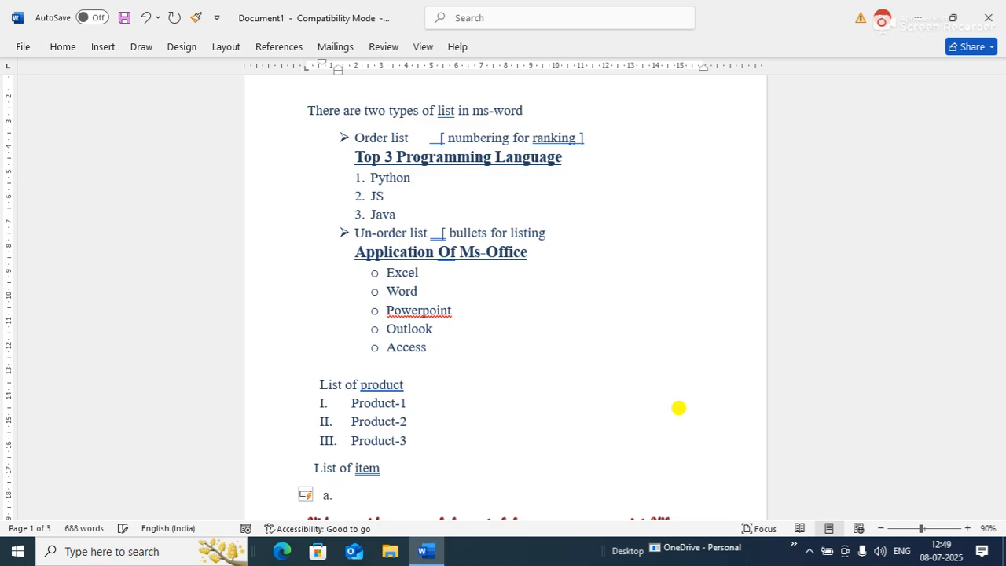
type("Item-1")
key("Return")
type("item-2")
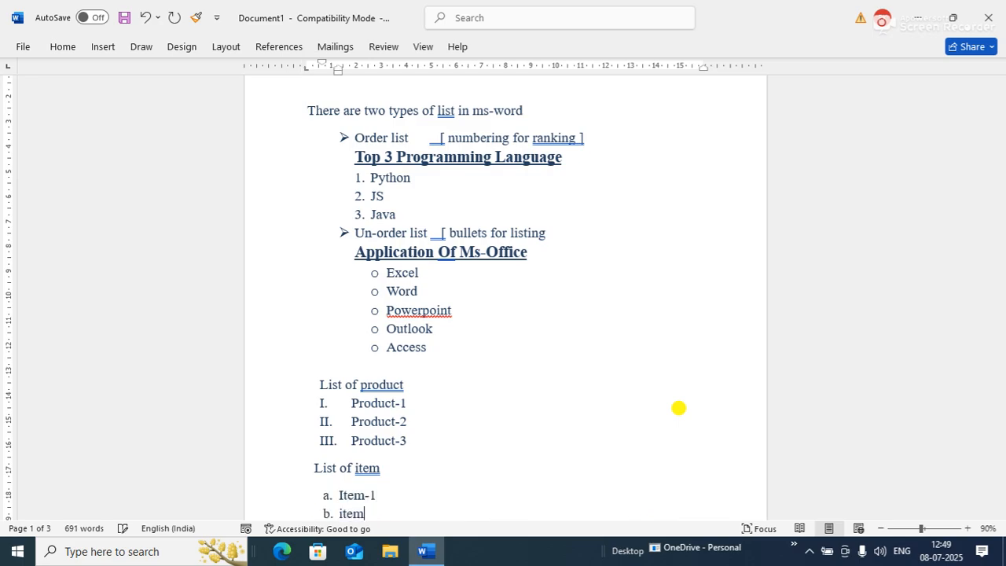
key("Return")
type("item-3")
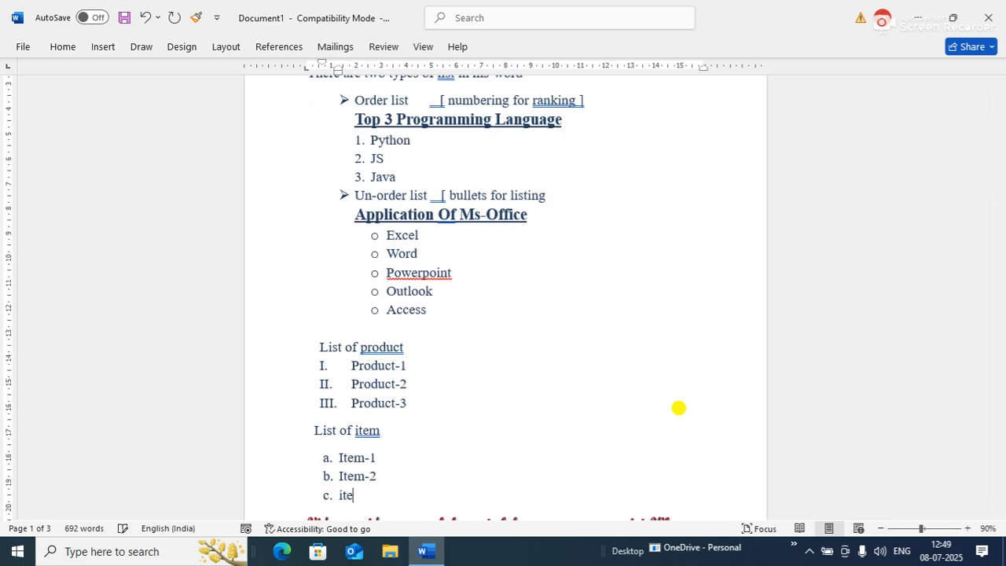
key("Return")
key("BackSpace")
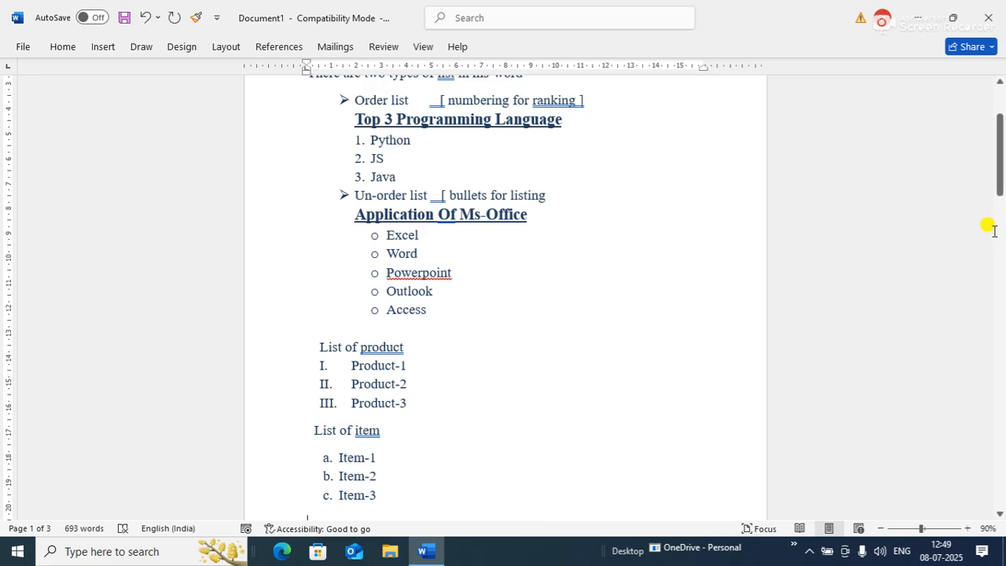
Change the numbering of the Item-1 to Item-3 list to the 1) 2) 3) format.
left_click_drag(996, 194, 997, 218)
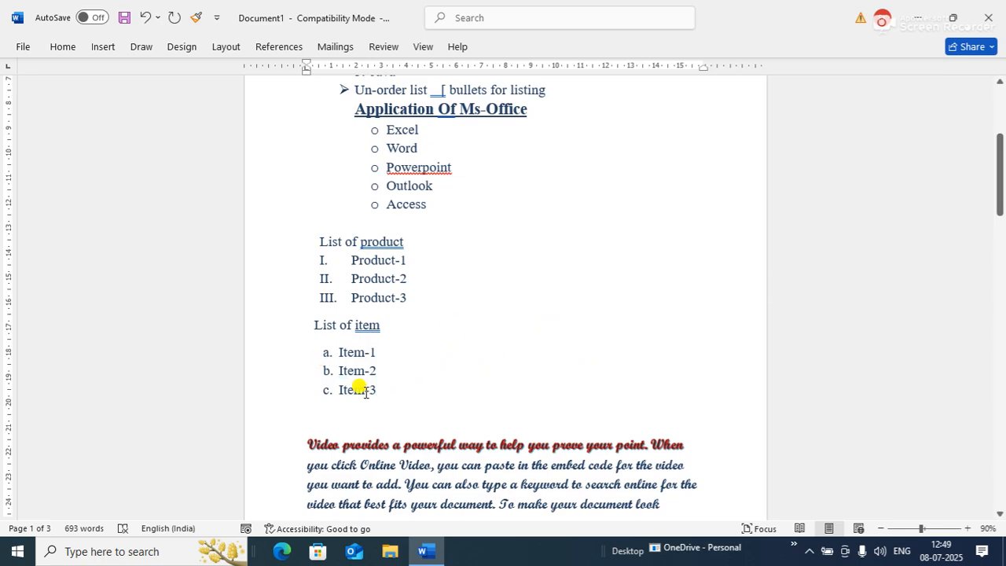
left_click_drag(372, 387, 288, 352)
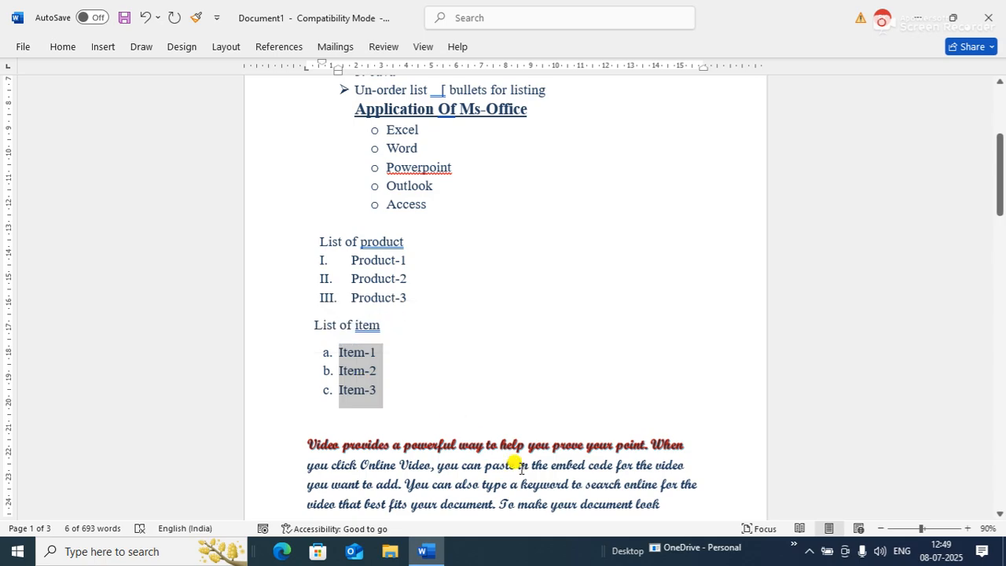
left_click(63, 49)
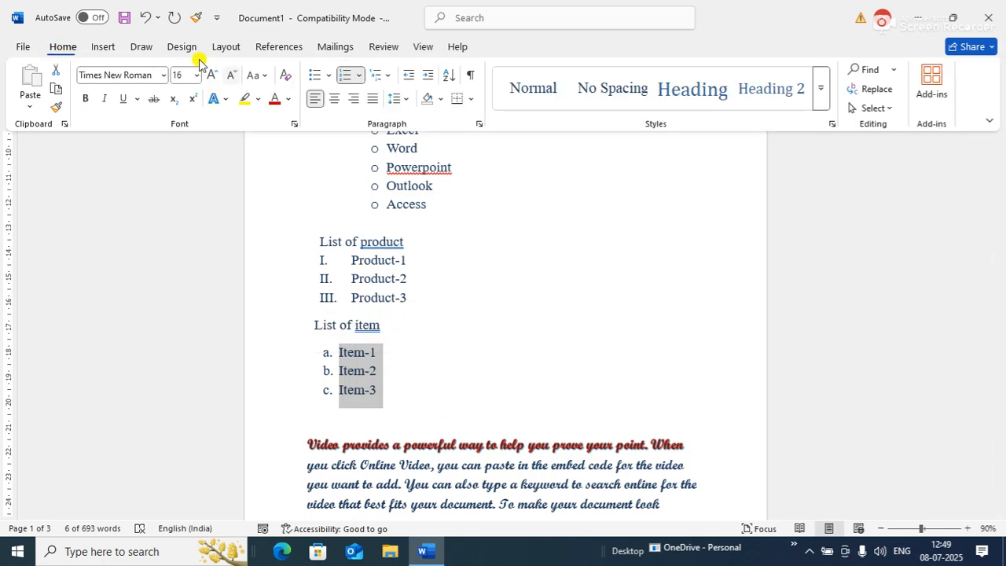
left_click(359, 76)
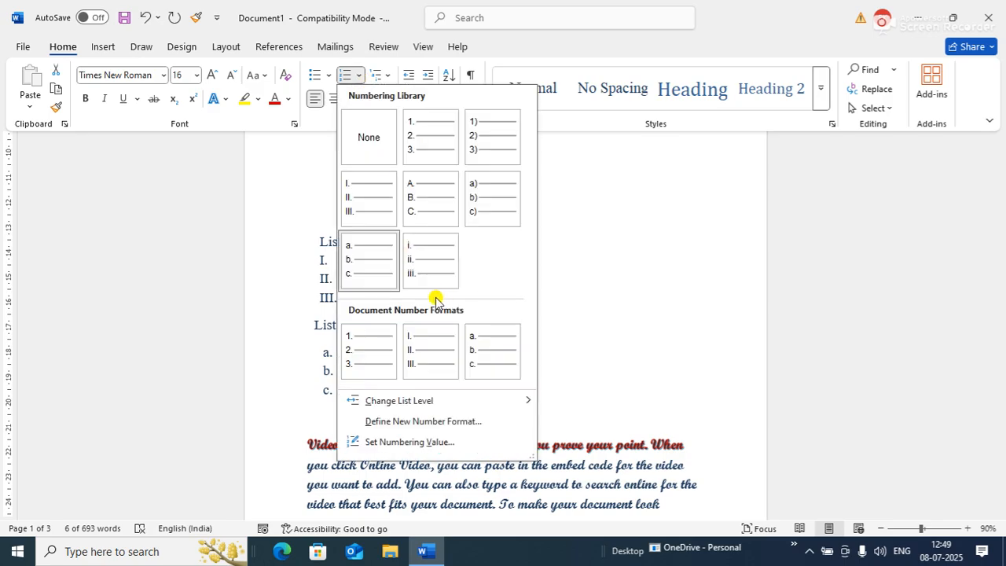
left_click(488, 134)
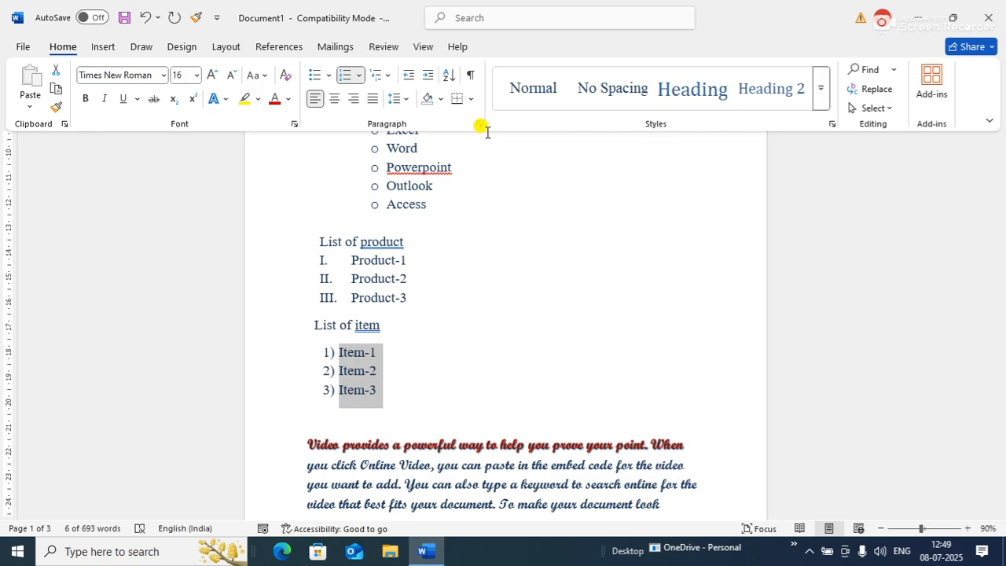
key("Escape")
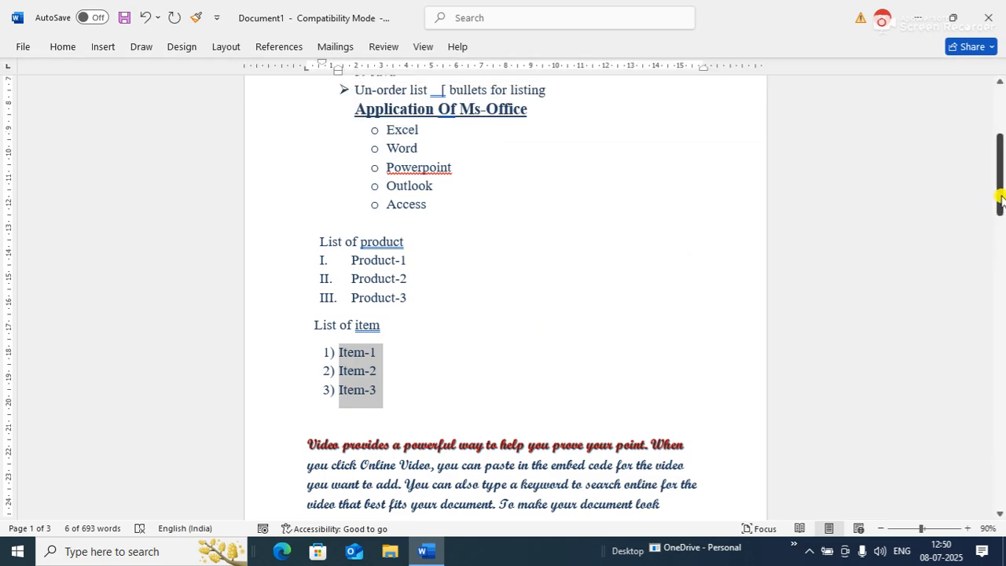
Convert the Excel to Access list under "Application Of Ms-Office" to 1. 2. 3. numbering.
left_click_drag(999, 197, 995, 157)
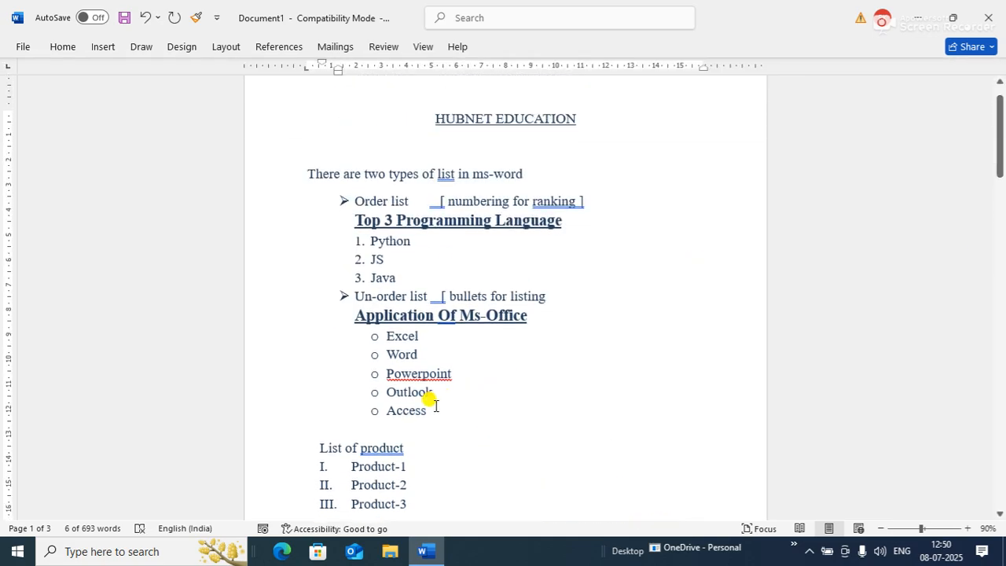
left_click_drag(422, 412, 331, 341)
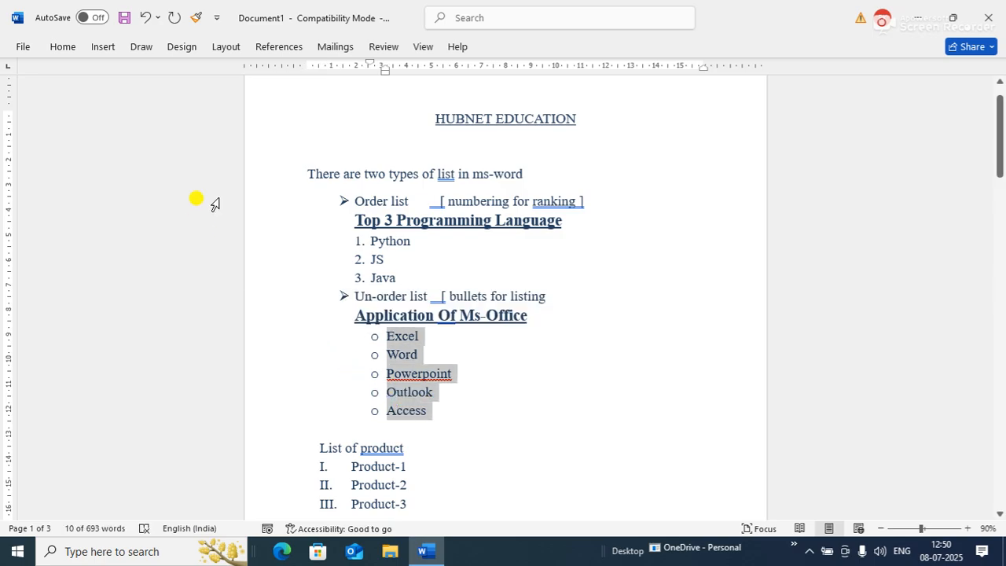
left_click(63, 46)
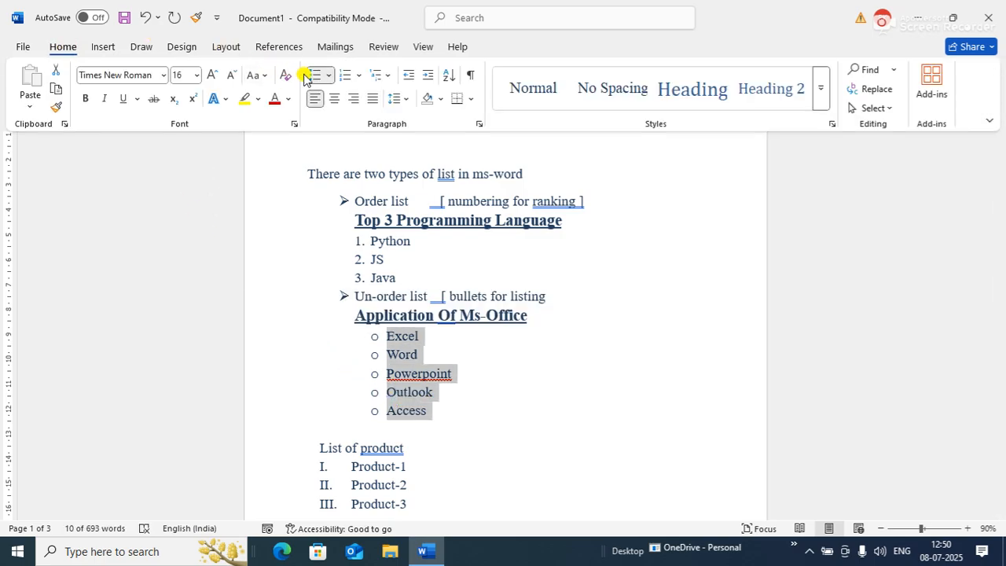
left_click(357, 75)
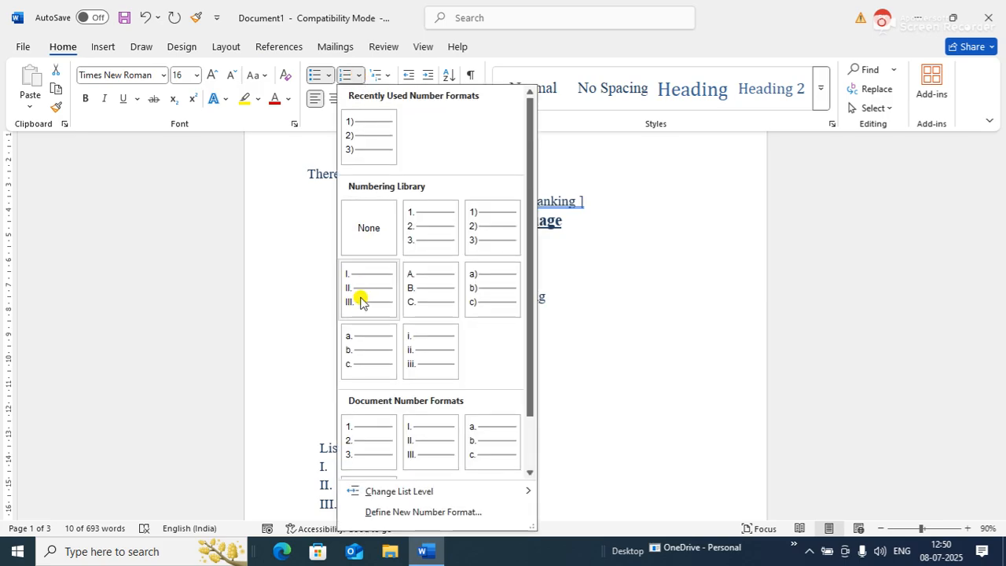
left_click(371, 441)
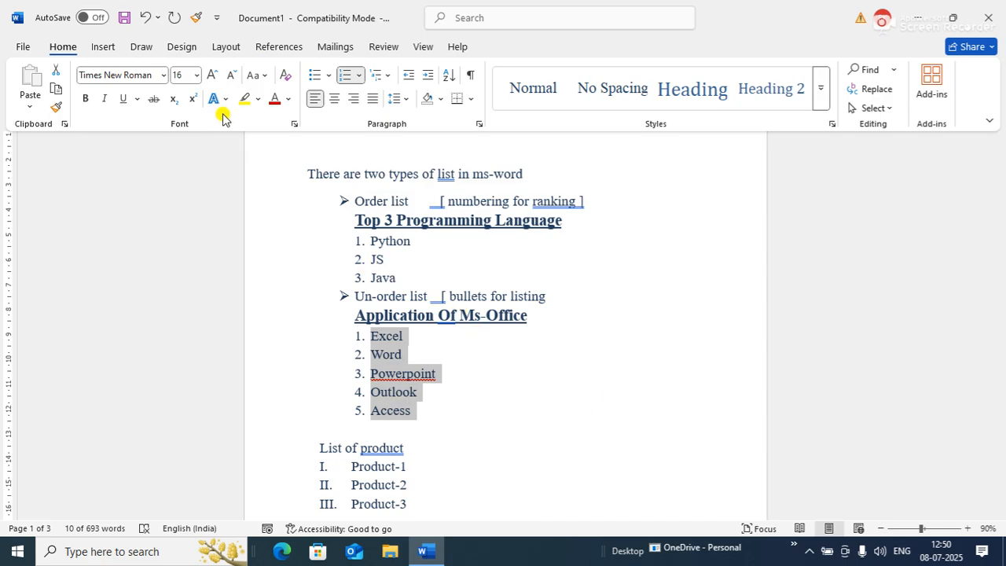
Apply check mark bullets to the Excel to Access list under "Application Of Ms-Office".
left_click(330, 75)
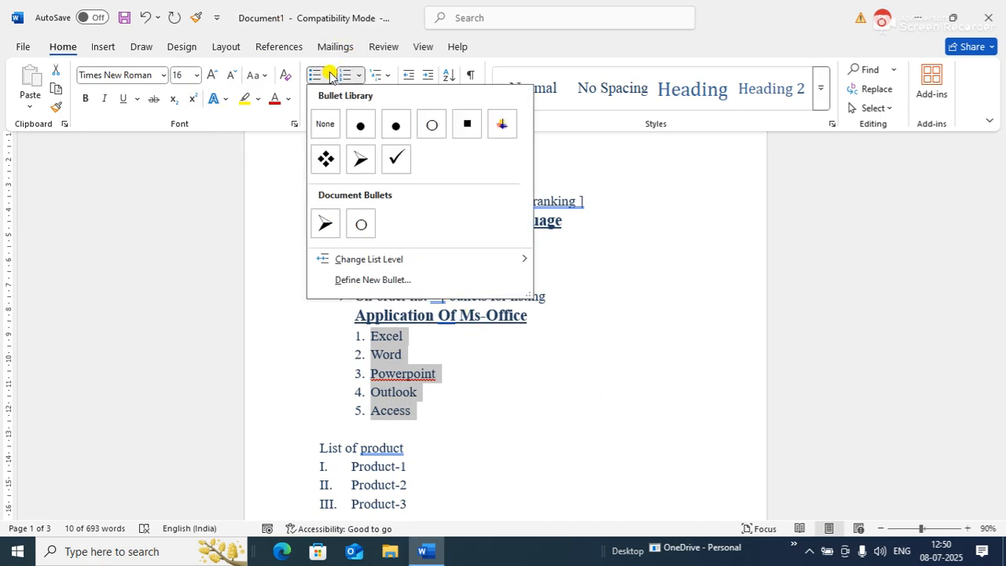
left_click(396, 159)
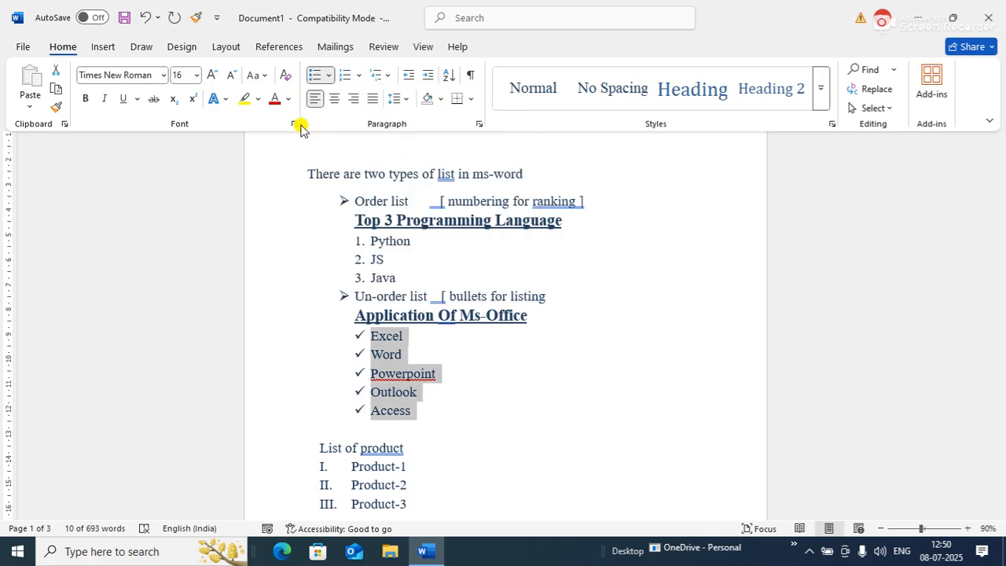
left_click(327, 74)
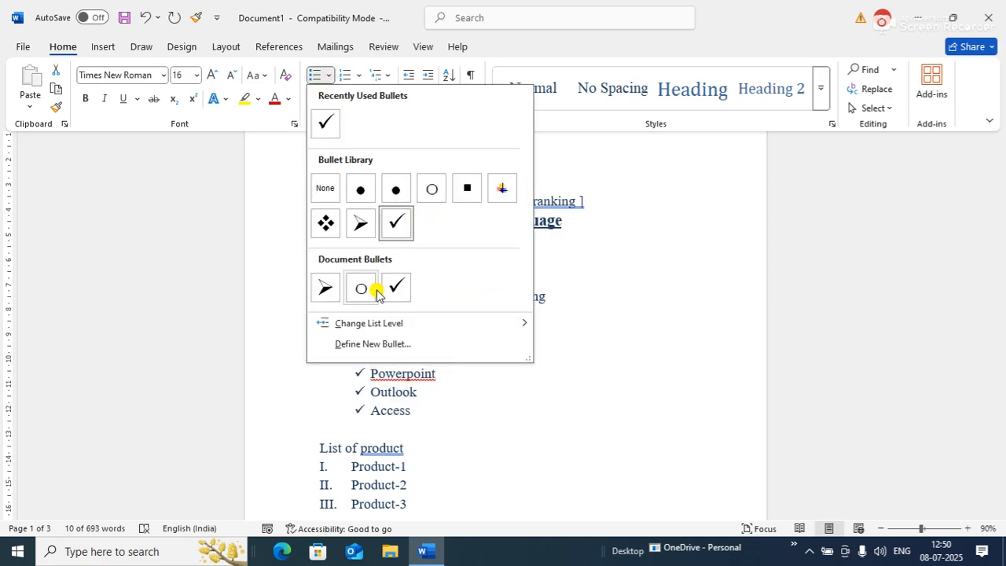
left_click(614, 431)
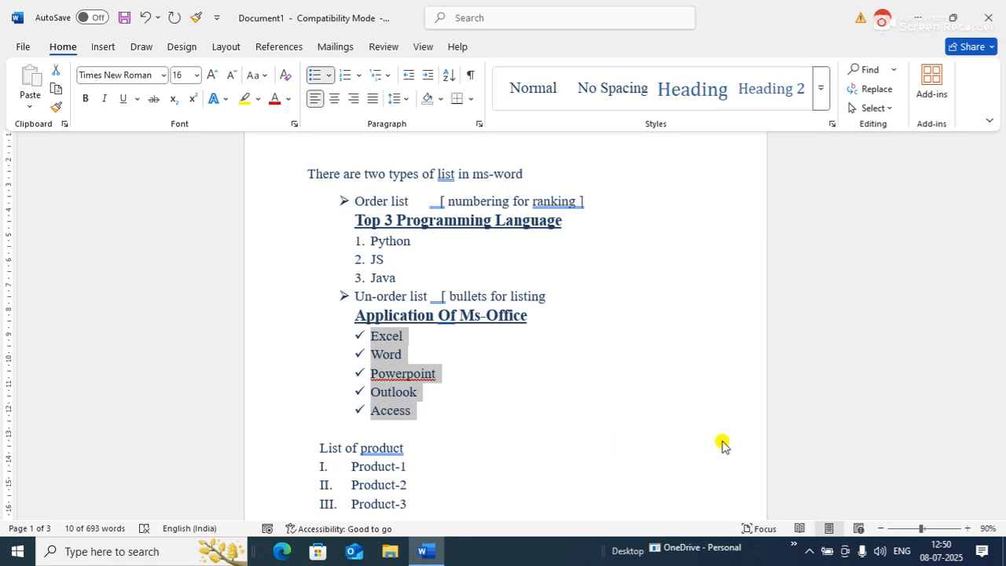
left_click(635, 389)
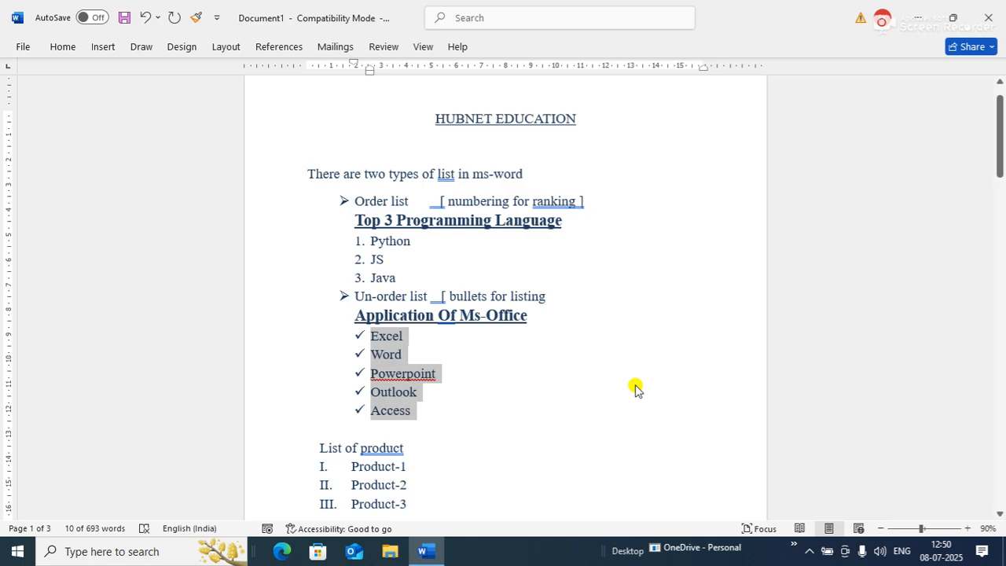
left_click(593, 407)
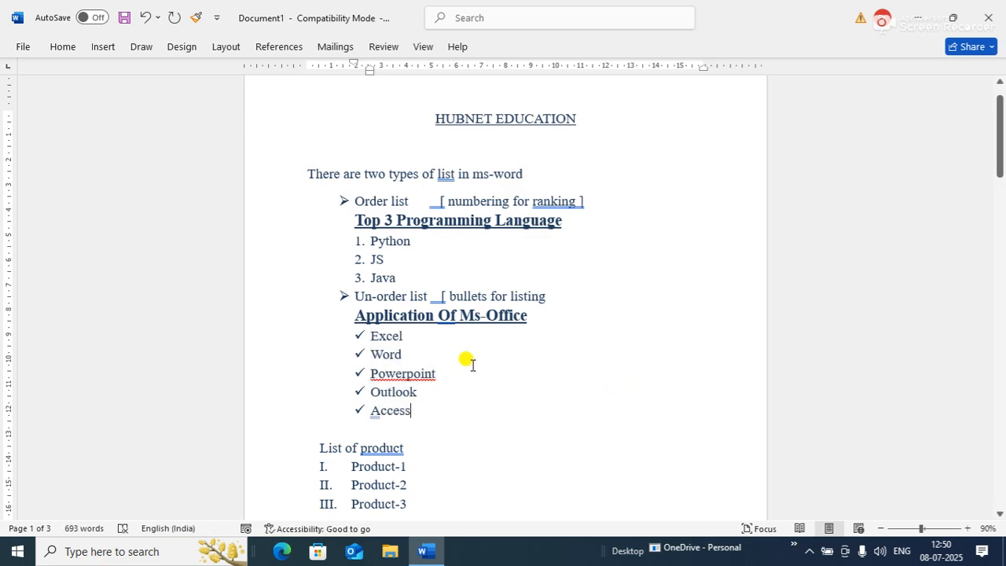
left_click(62, 46)
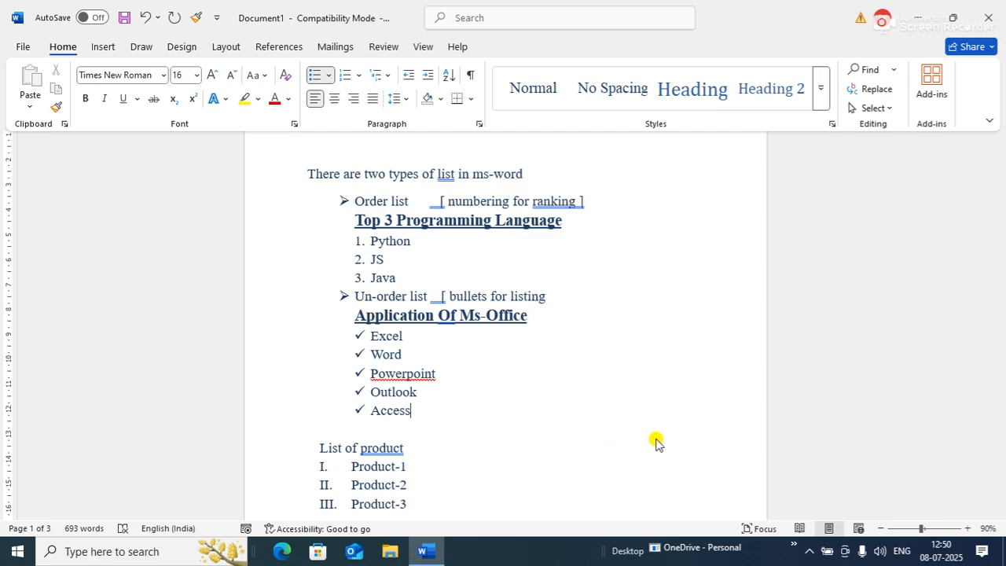
key("ctrl+F1")
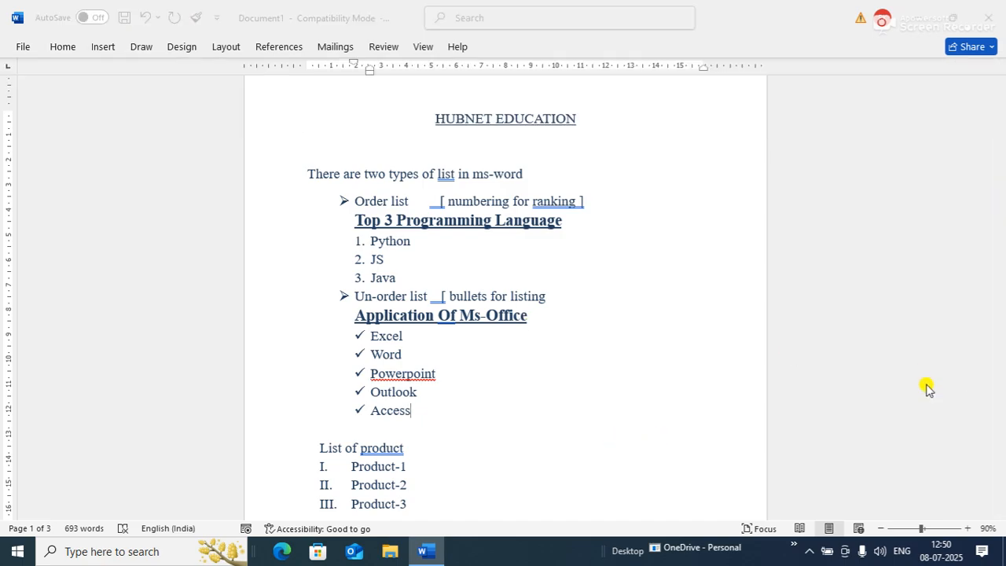
Create a new blank document and enter the heading "Text alignment" on its first line.
key("ctrl+n")
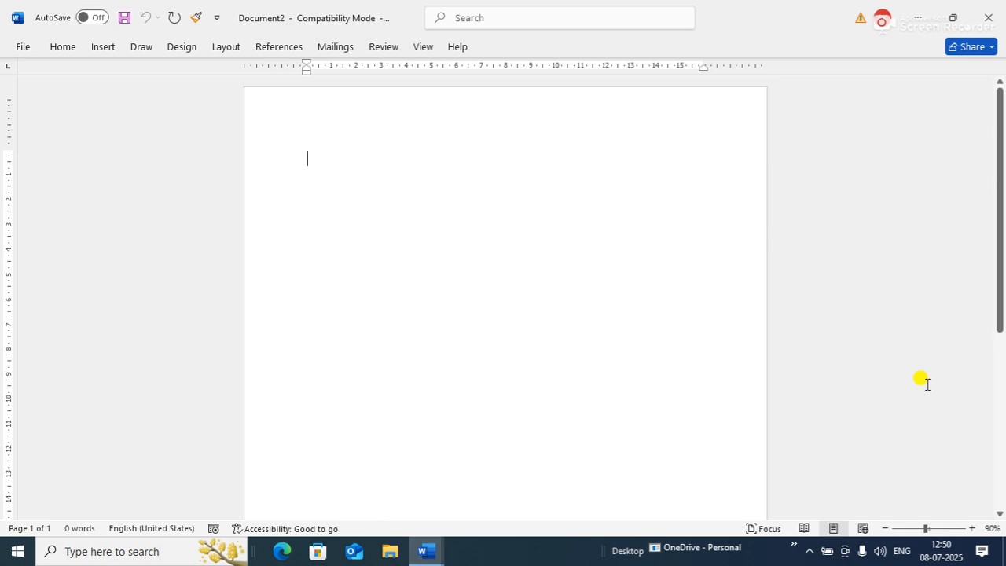
type("tex")
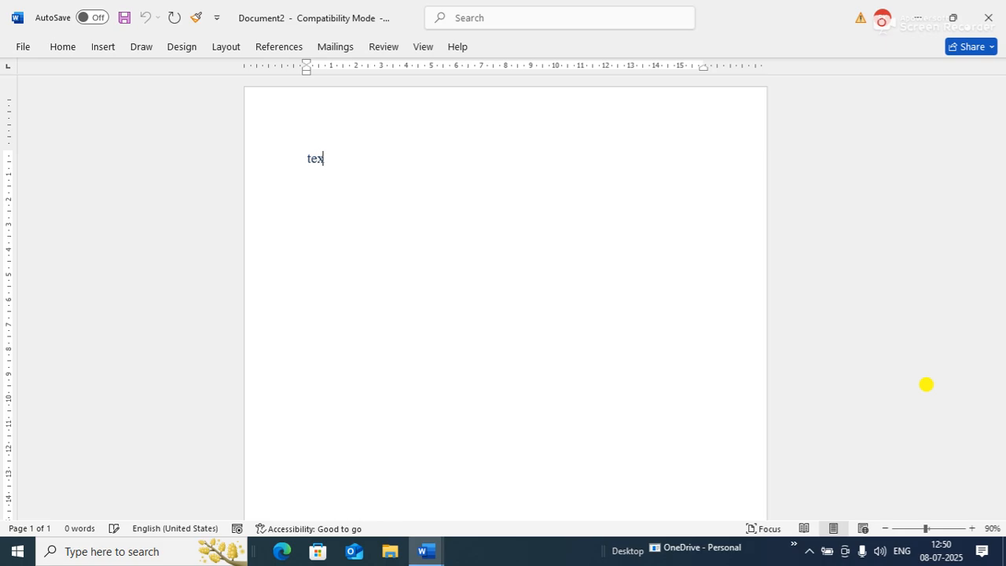
type("t alignment")
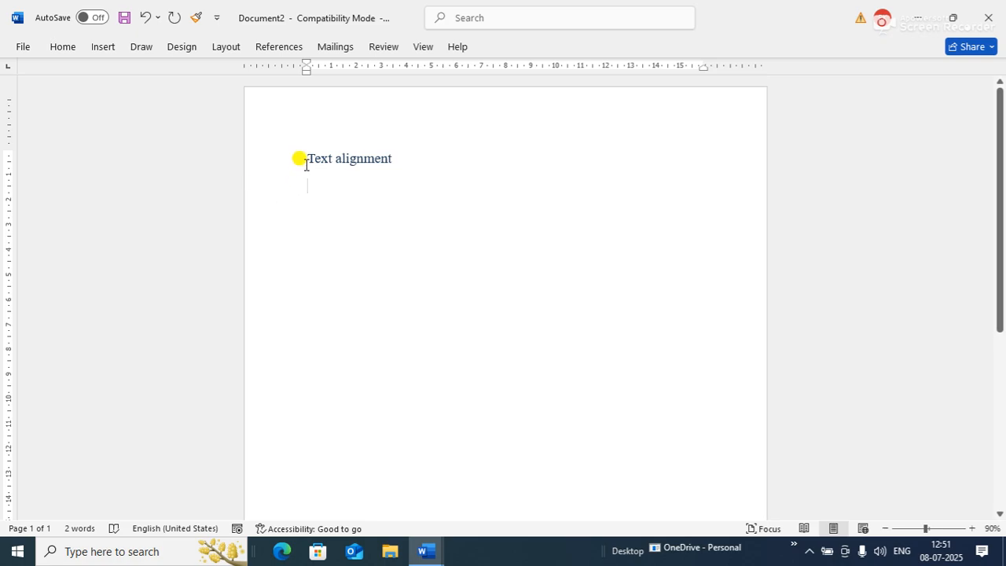
Try right, center and left alignment on the "Text alignment" heading, ending with right alignment.
left_click_drag(306, 160, 404, 157)
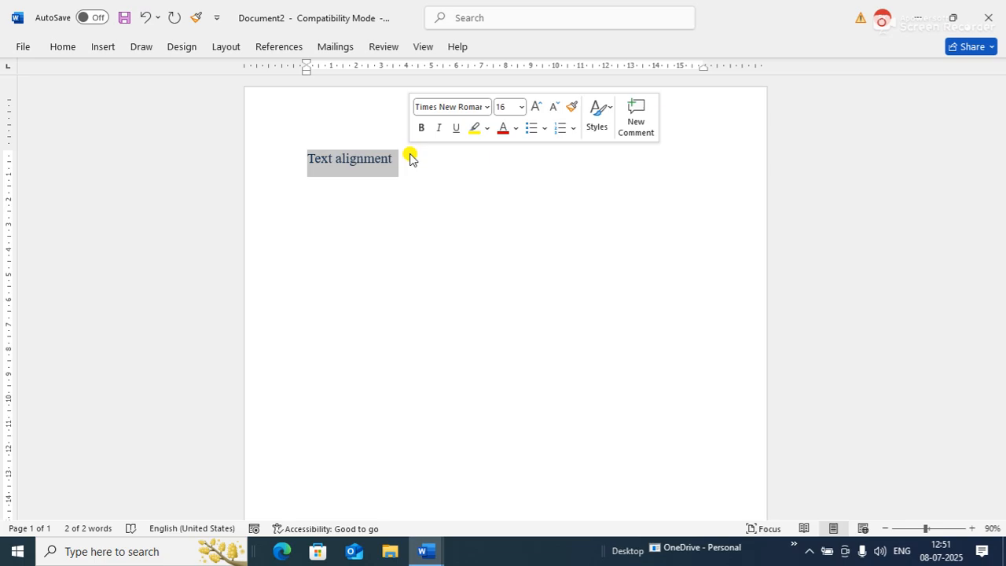
left_click(409, 158)
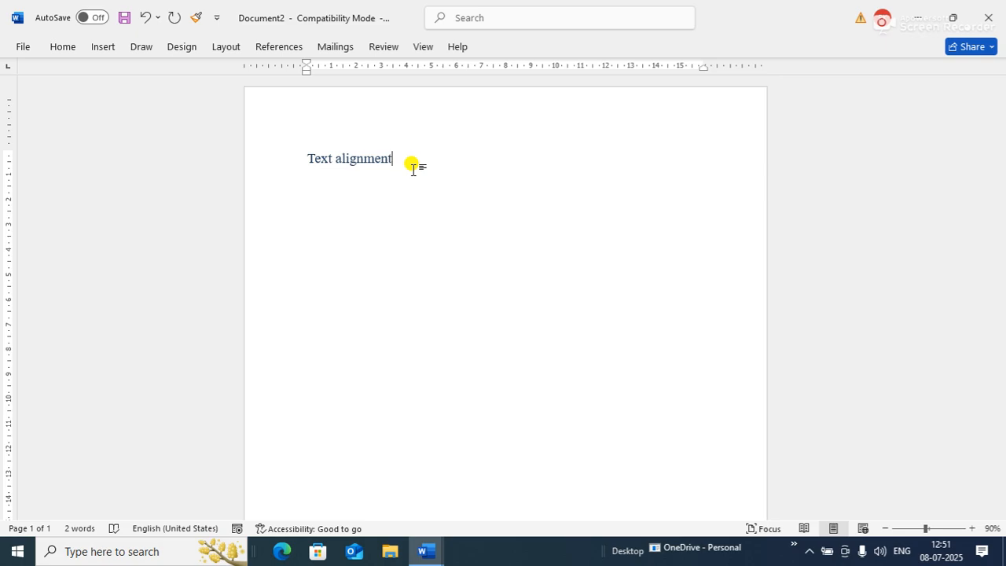
key("ctrl+r")
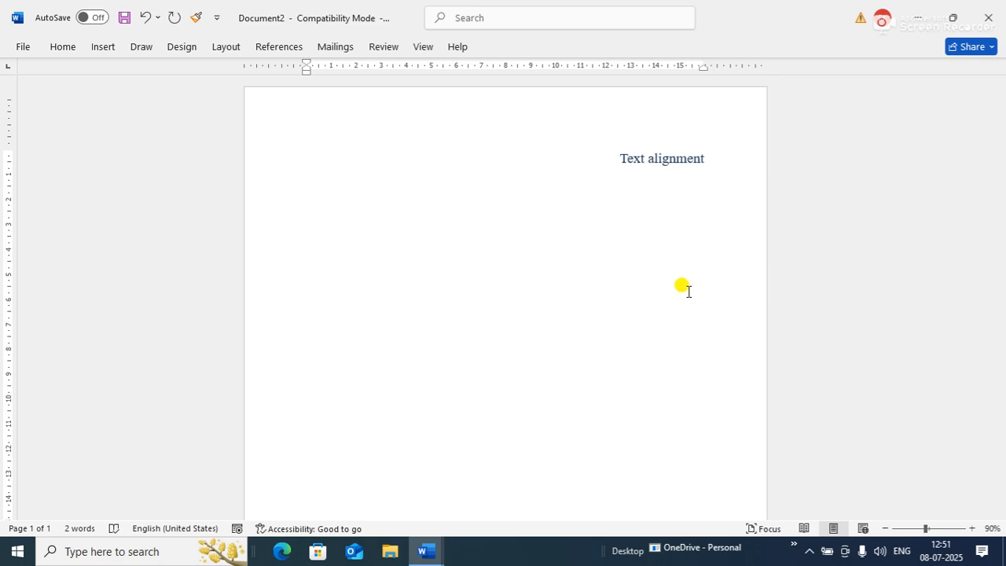
key("ctrl+e")
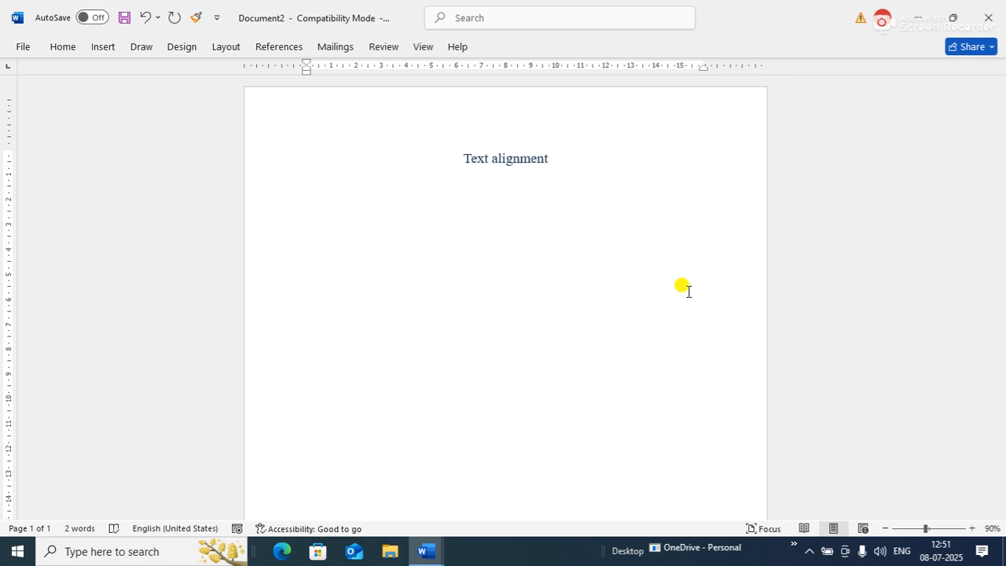
key("ctrl+l")
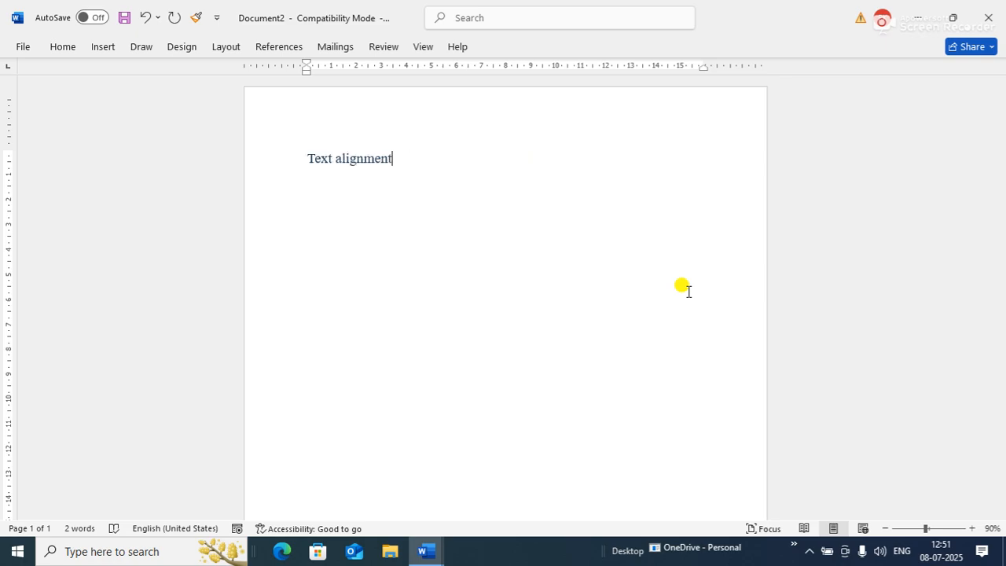
key("ctrl+r")
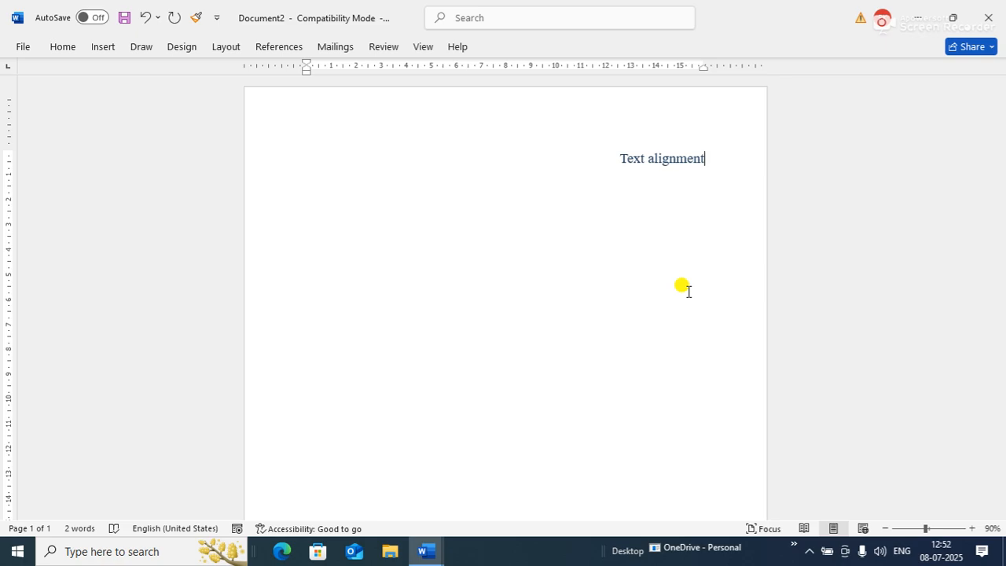
Center the "Text alignment" heading and start a new line below it.
key("ctrl+e")
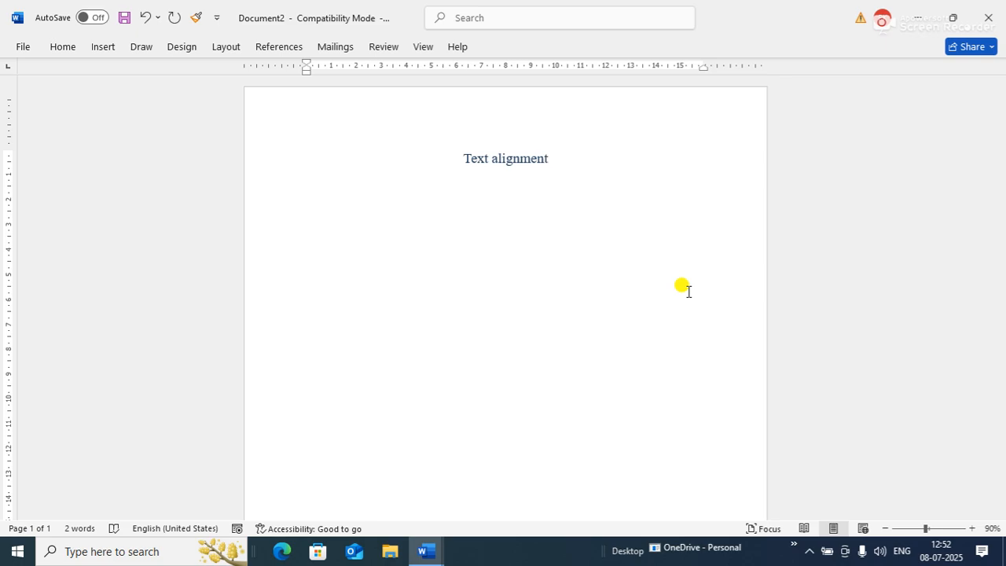
key("BackSpace")
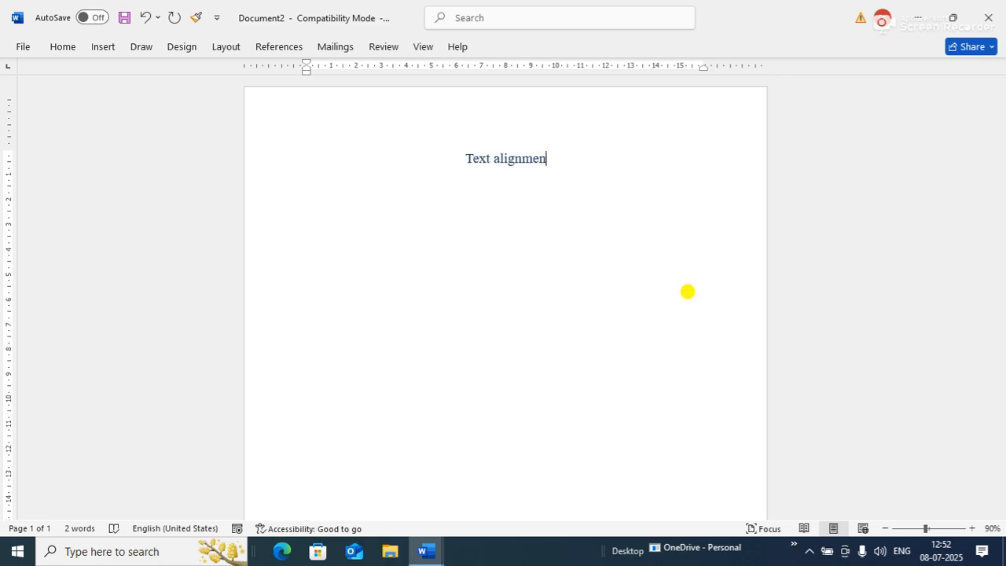
type("t")
key("Return")
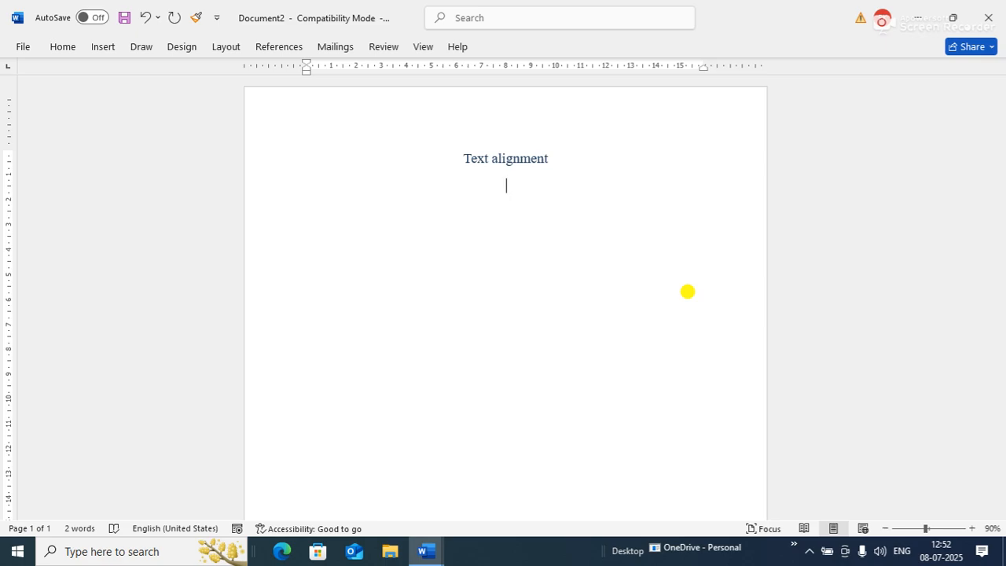
Generate left-aligned sample text below the heading with =rand(2,5).
key("ctrl+l")
type("=rand(2,5)")
key("Return")
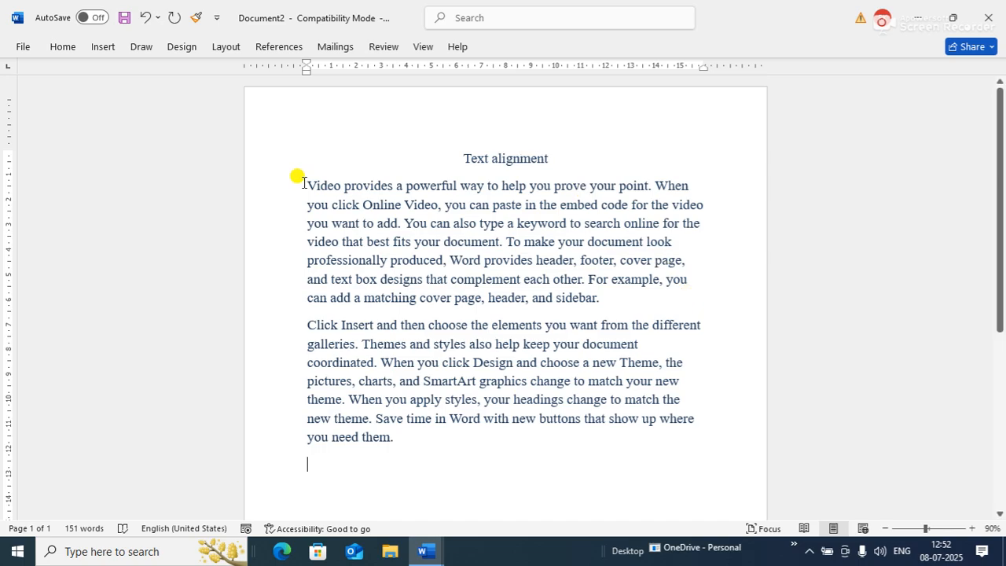
left_click_drag(300, 178, 626, 307)
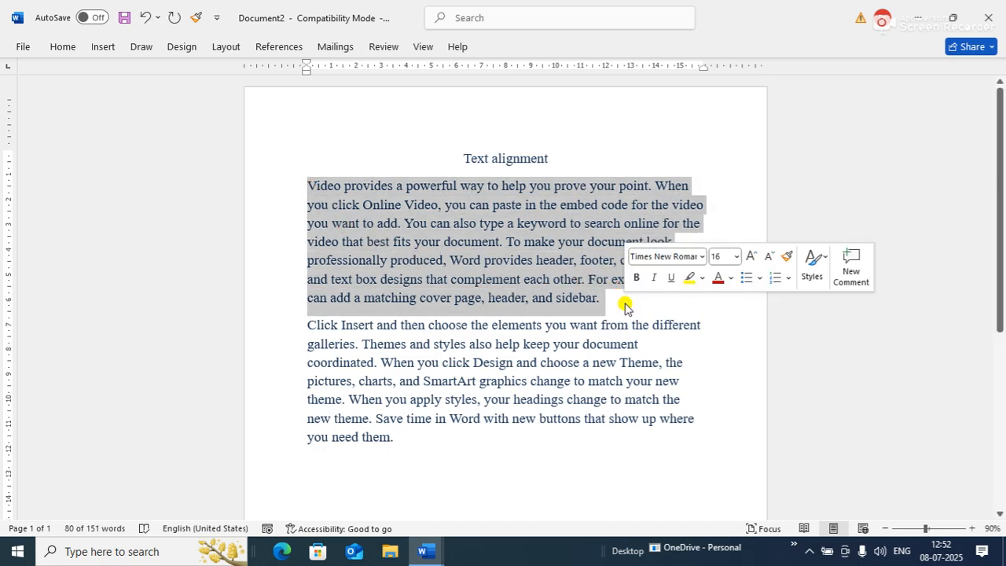
left_click(737, 186)
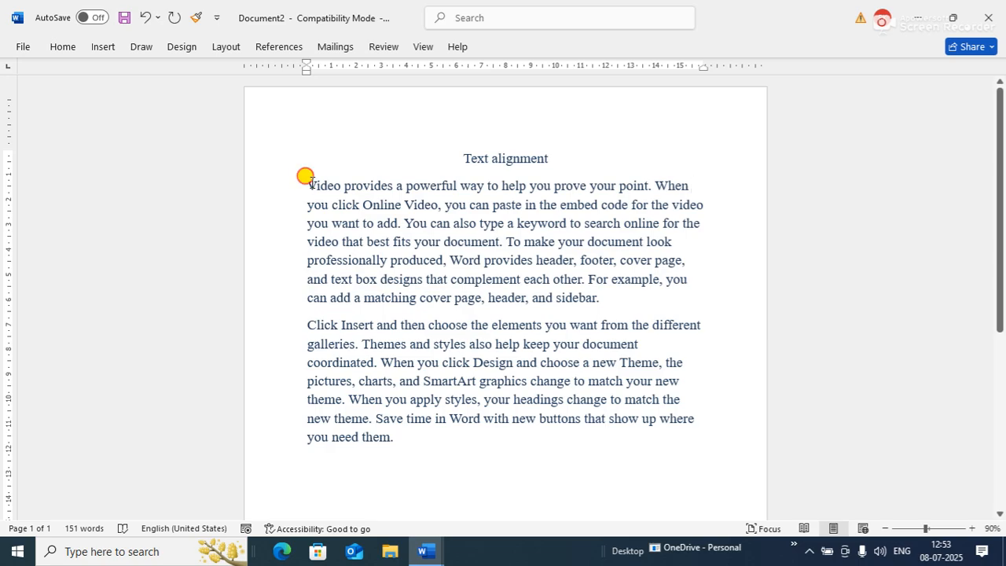
left_click_drag(306, 177, 315, 292)
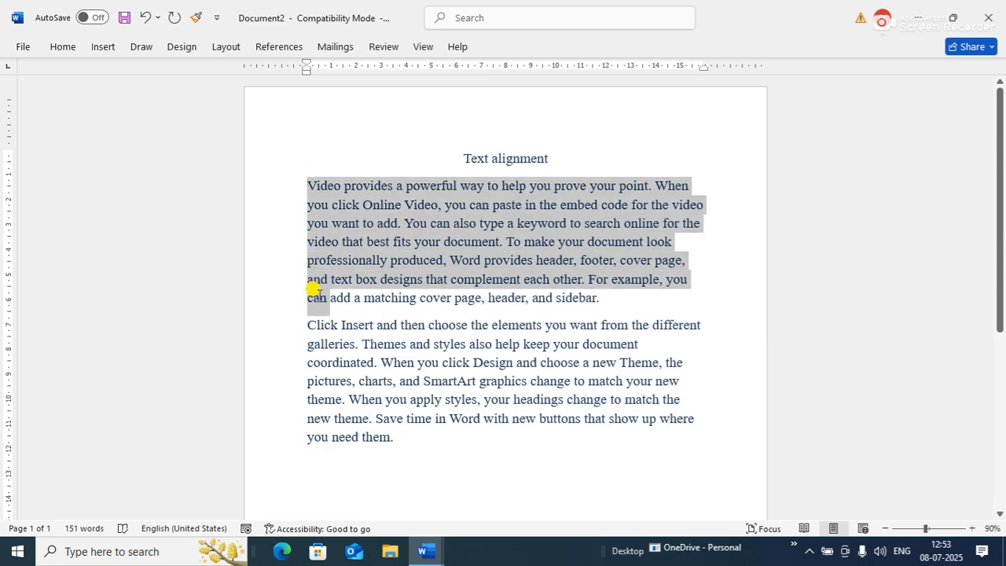
left_click(615, 297)
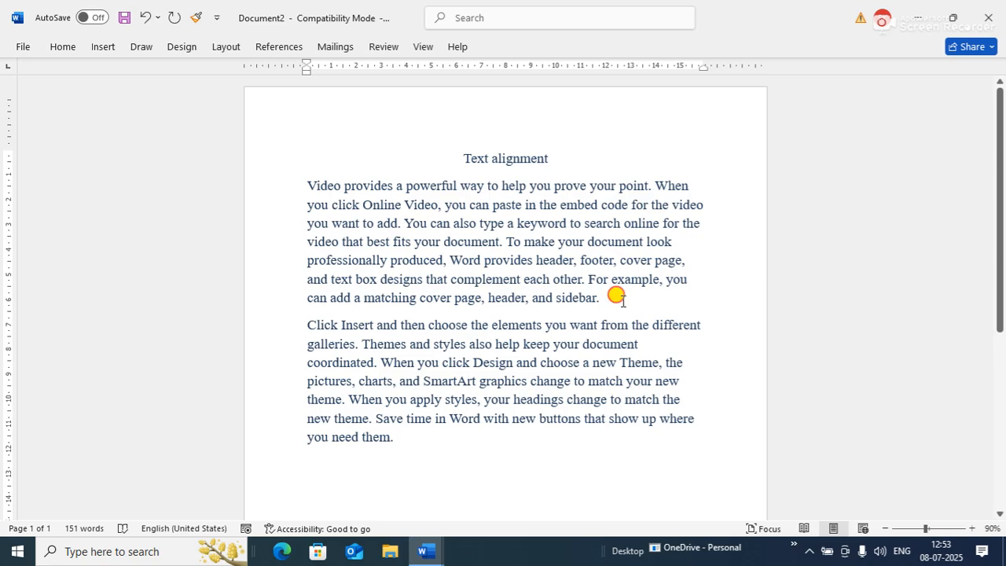
left_click_drag(615, 296, 618, 176)
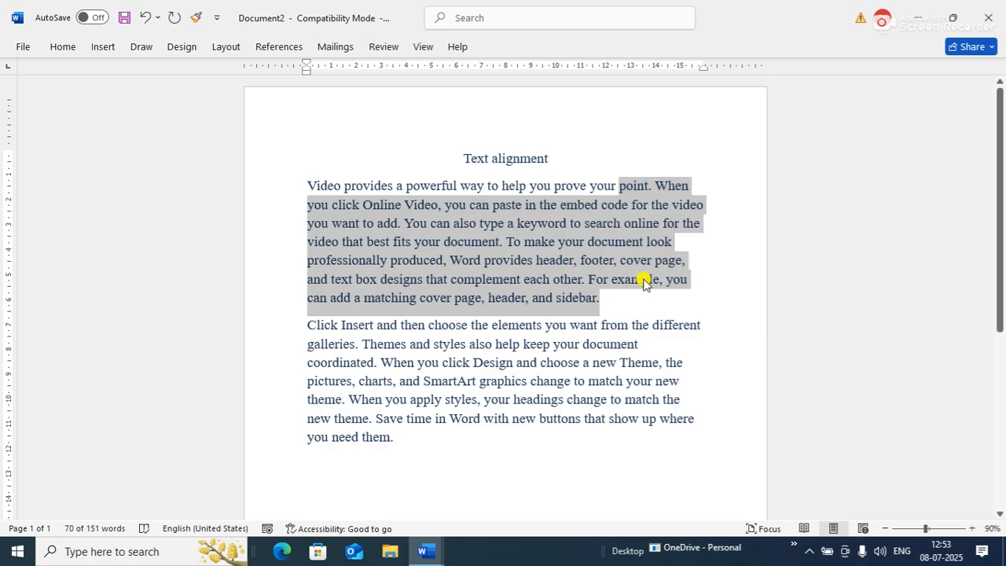
Try right alignment and center alignment on the whole first body paragraph.
left_click(601, 297)
left_click_drag(602, 297, 265, 186)
key("ctrl+r")
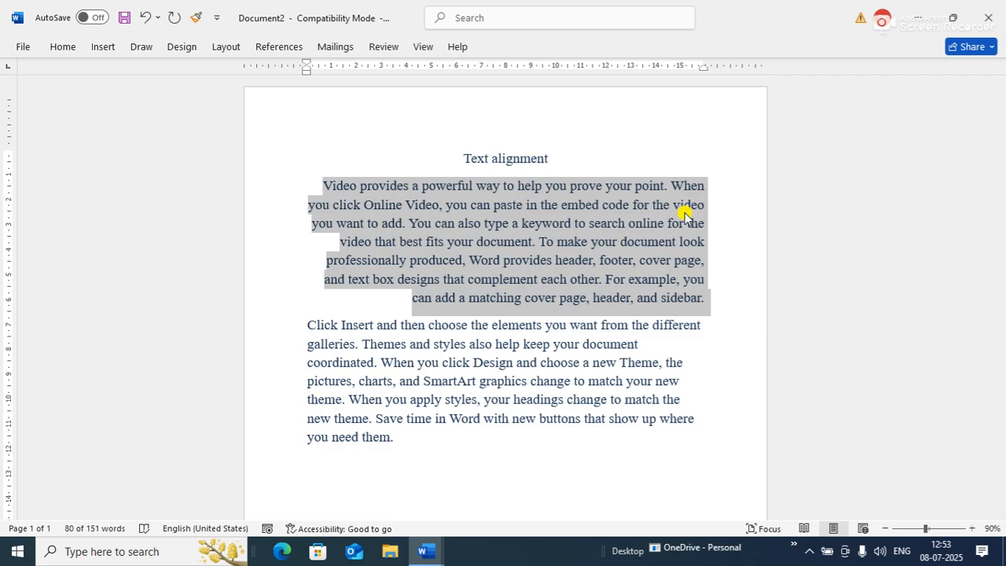
key("ctrl+e")
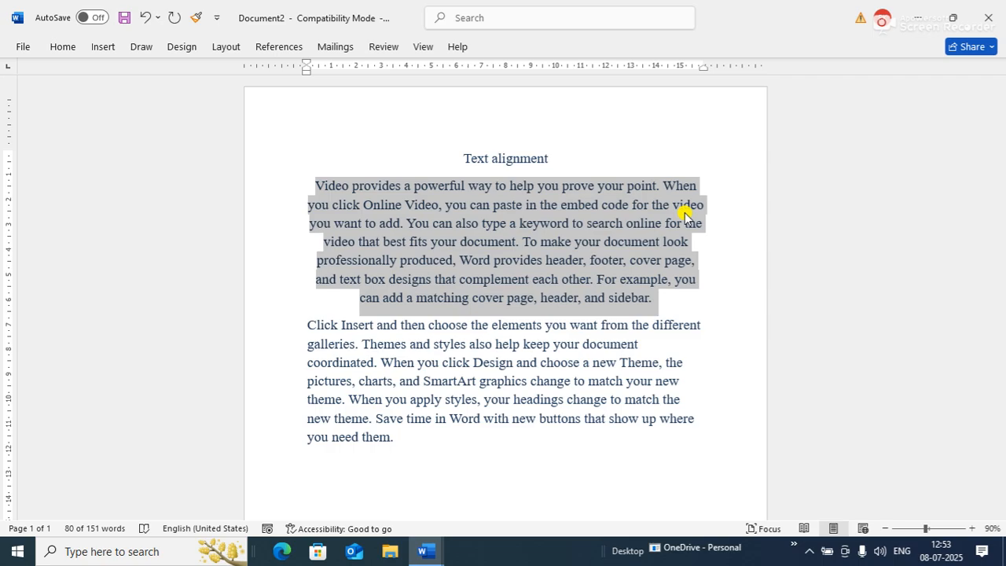
Justify the first body paragraph and the second body paragraph under the heading.
key("ctrl+j")
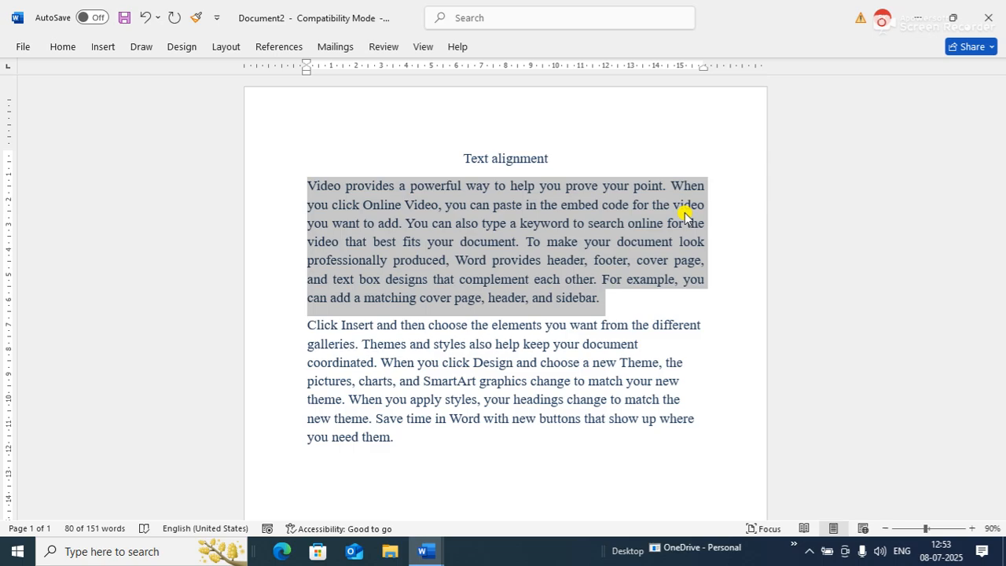
left_click_drag(396, 438, 275, 330)
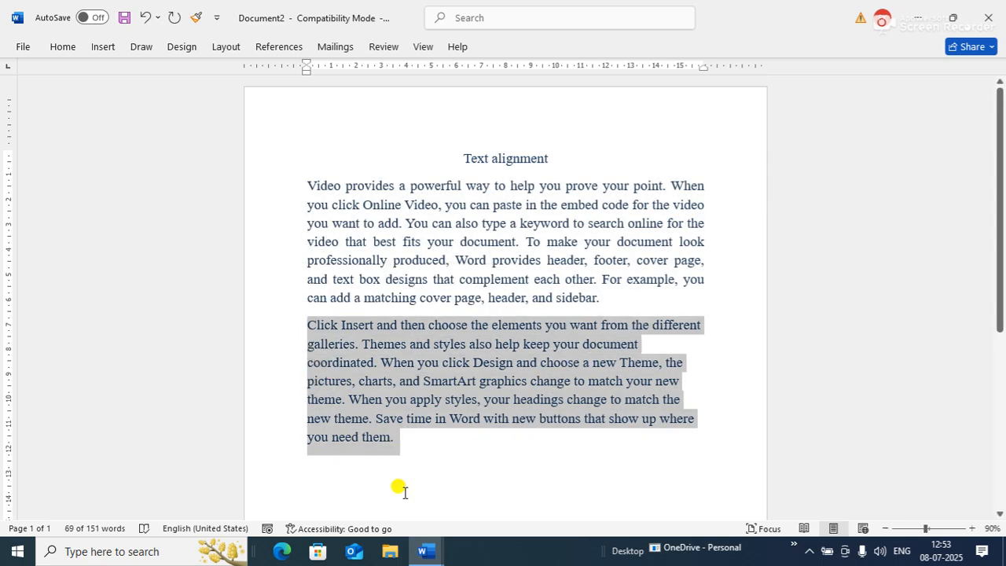
key("ctrl+j")
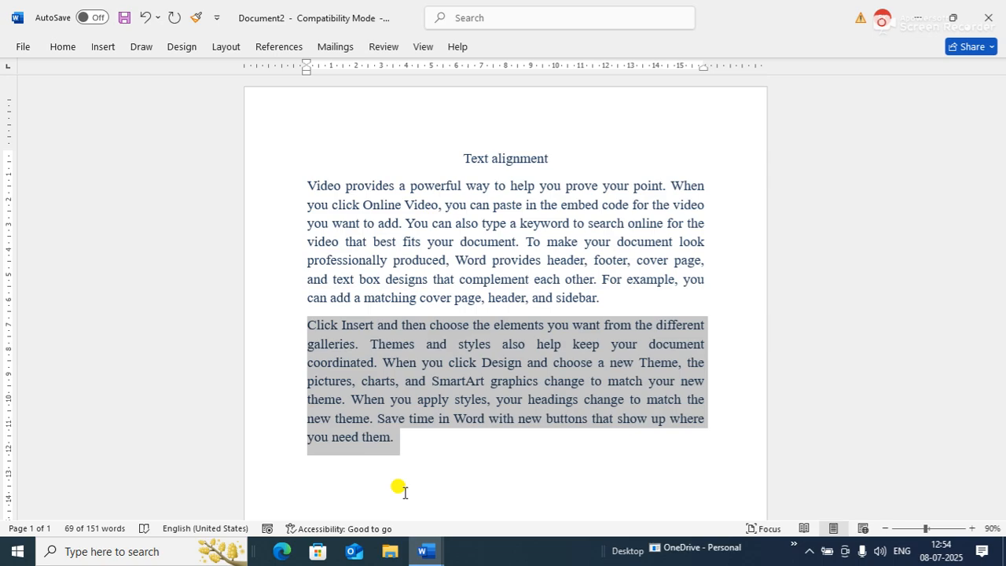
left_click(632, 301)
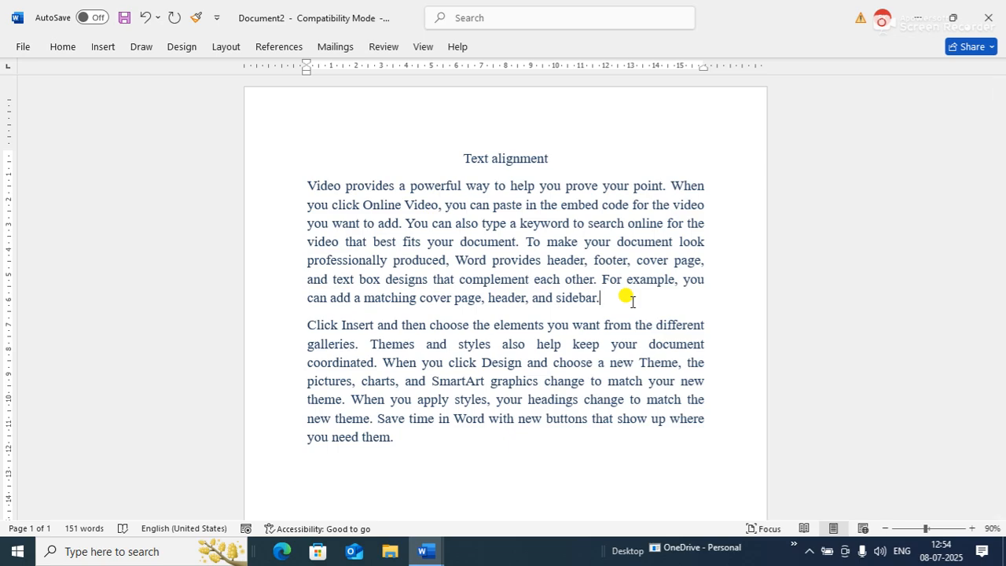
left_click(61, 47)
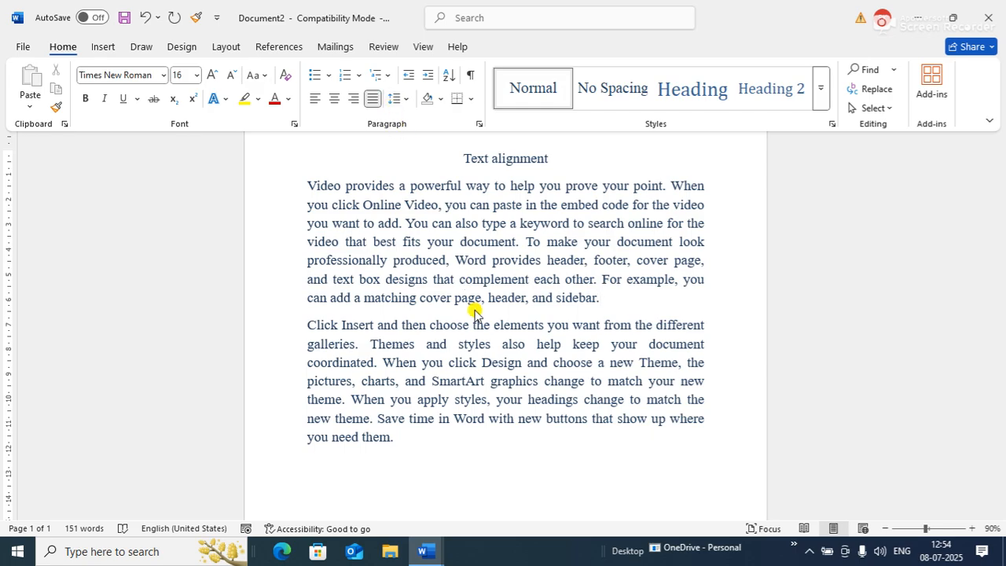
left_click(756, 377)
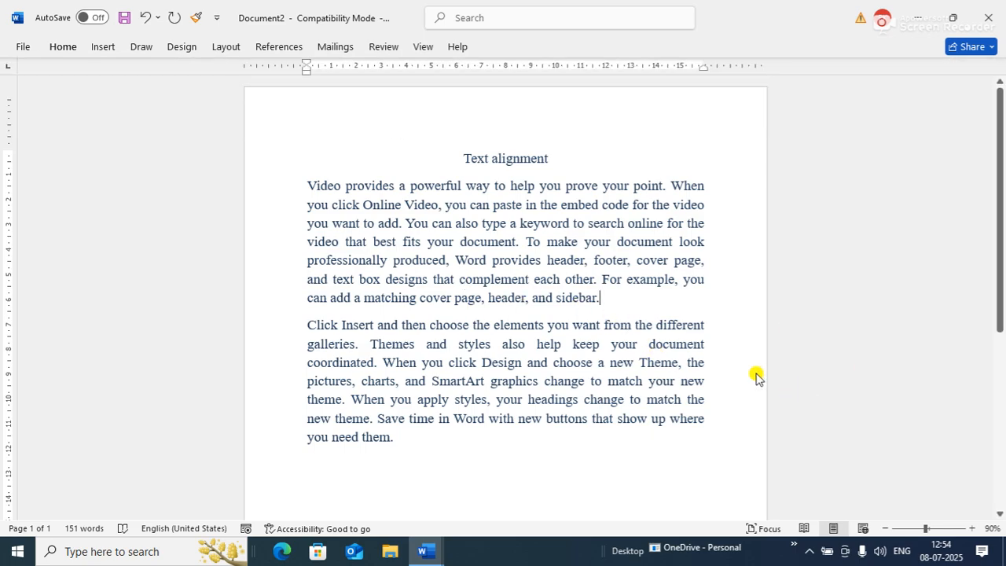
Check the page's layout in the print preview and return to editing without printing.
left_click_drag(999, 280, 962, 515)
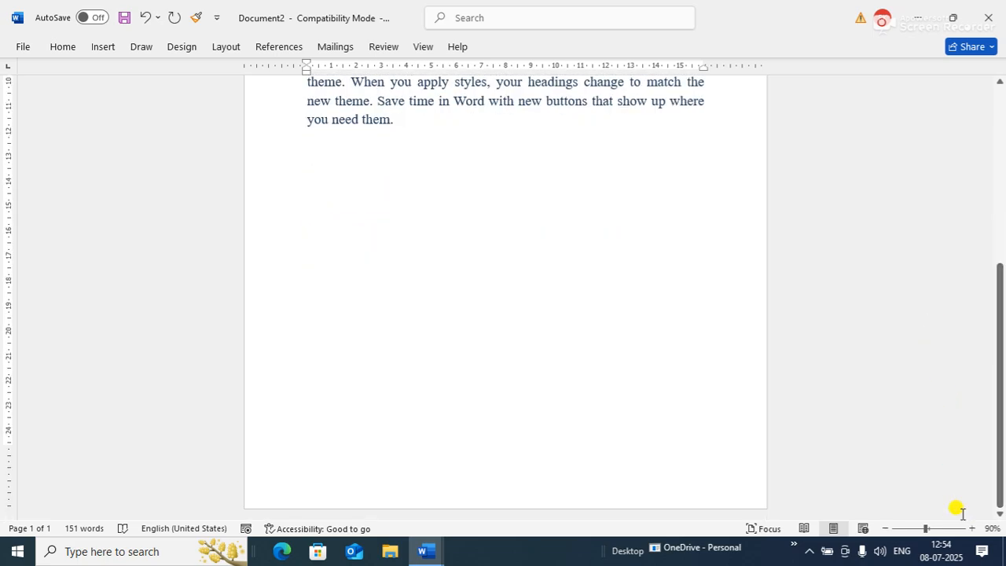
key("ctrl+p")
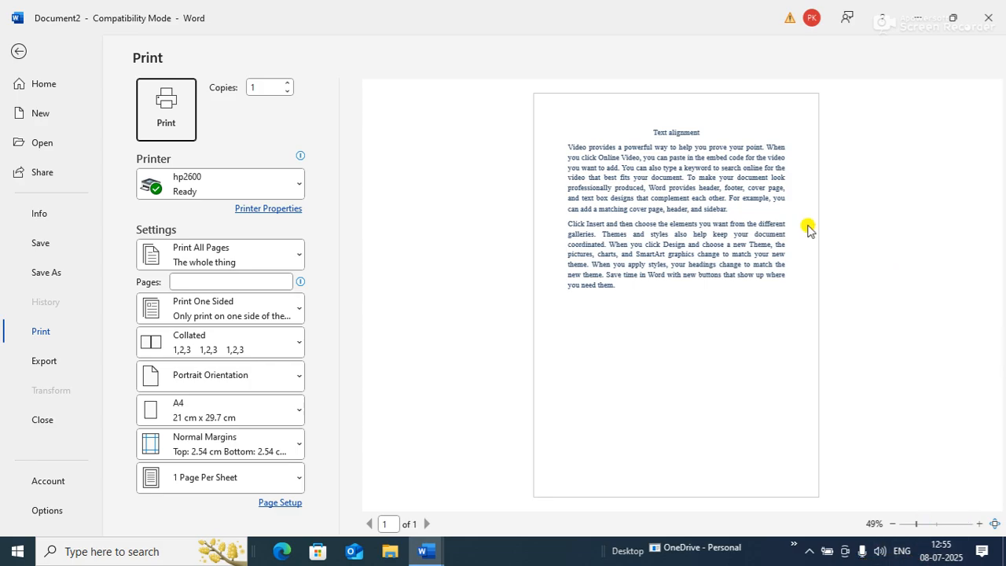
key("Escape")
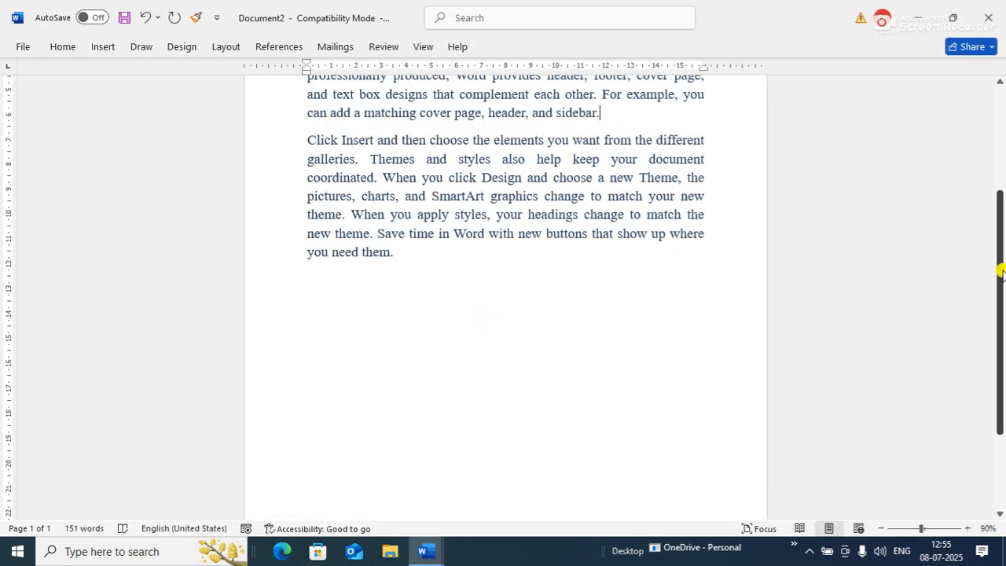
Try 2.0 line spacing on both body paragraphs and check the page in the print preview.
left_click_drag(1000, 268, 974, 166)
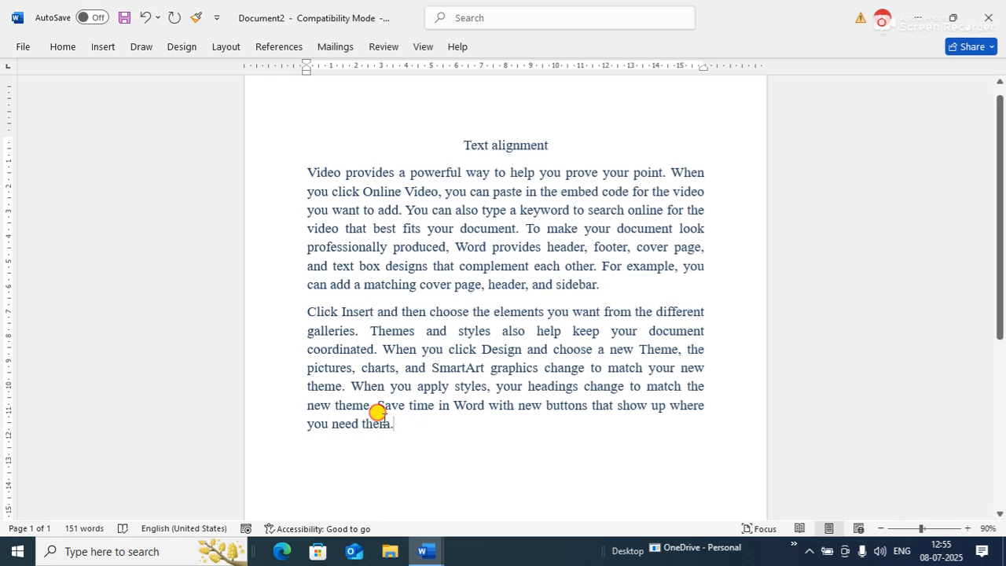
left_click_drag(393, 425, 236, 177)
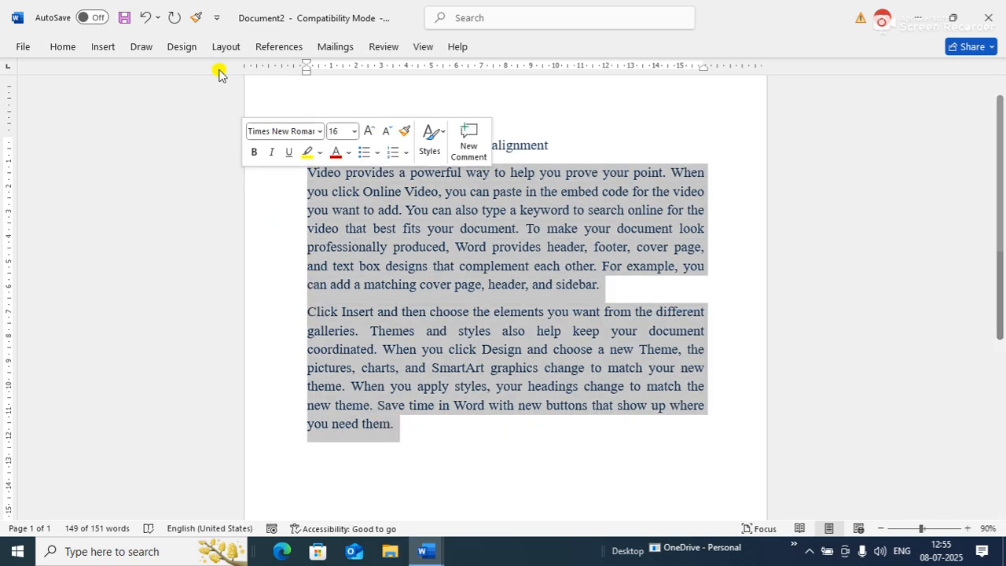
left_click(62, 48)
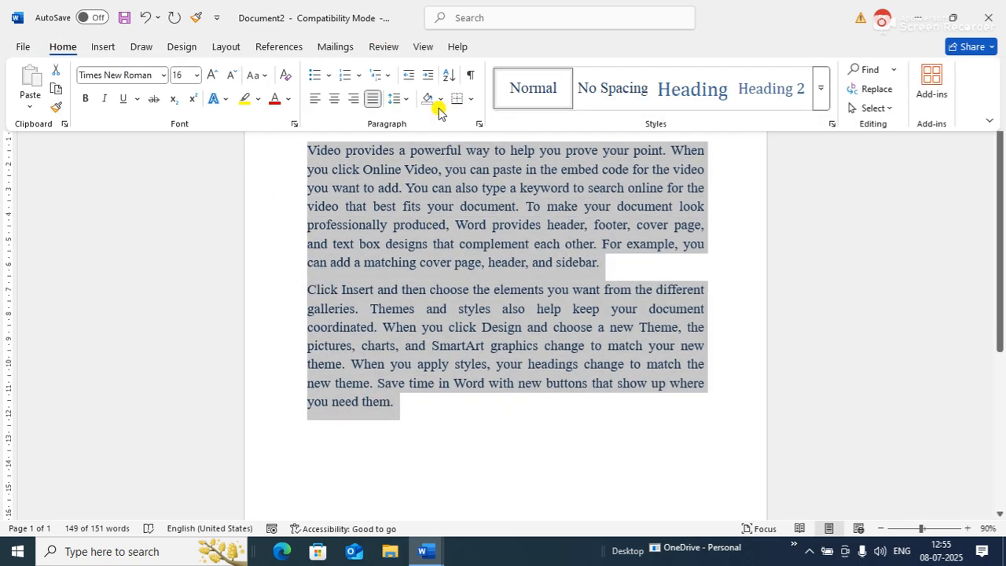
left_click(406, 102)
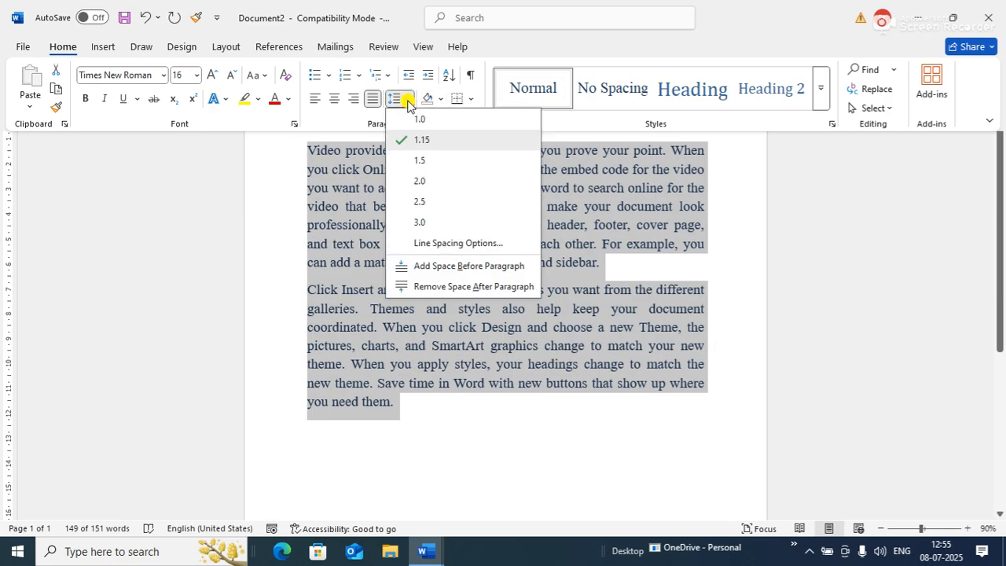
left_click(416, 181)
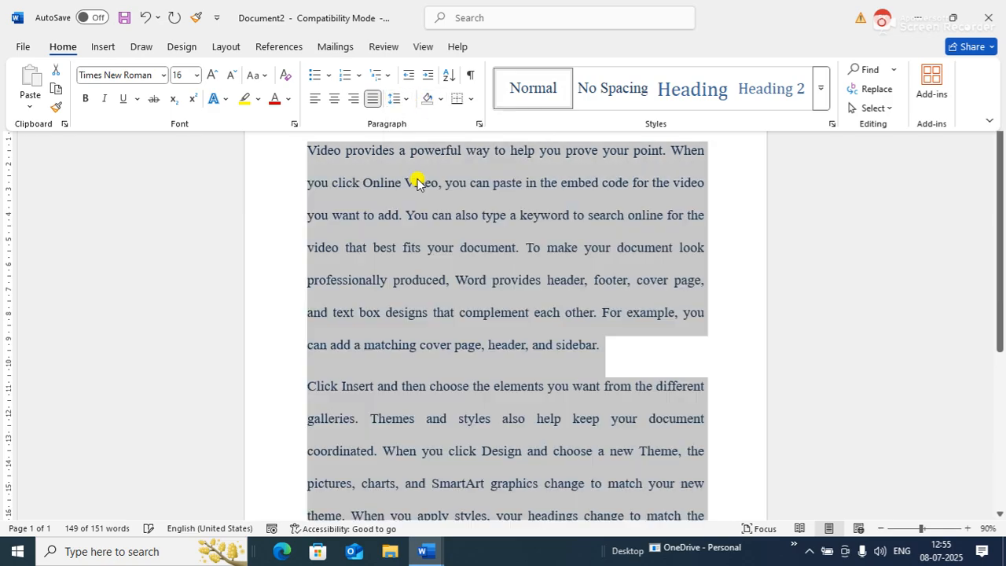
left_click(801, 346)
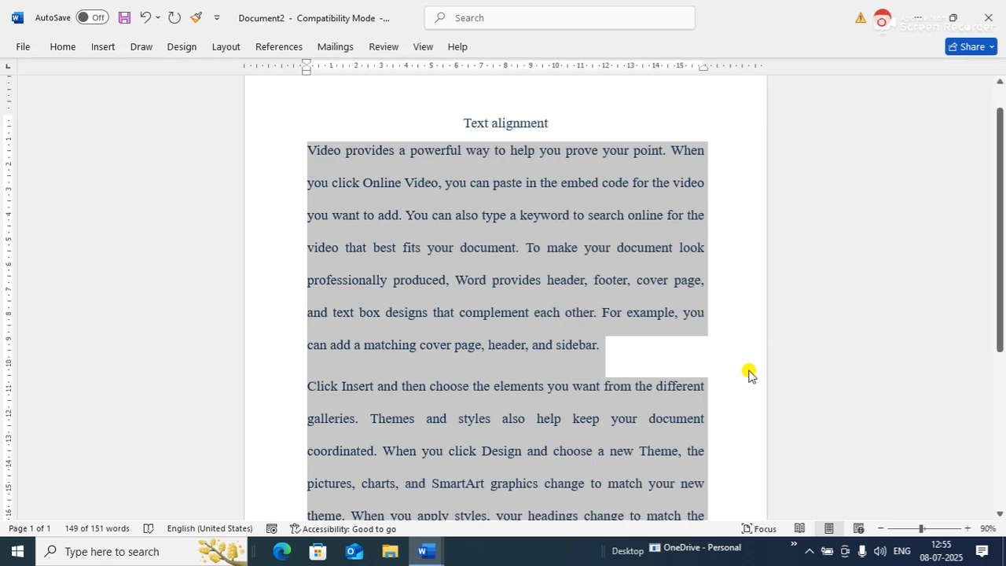
key("ctrl+p")
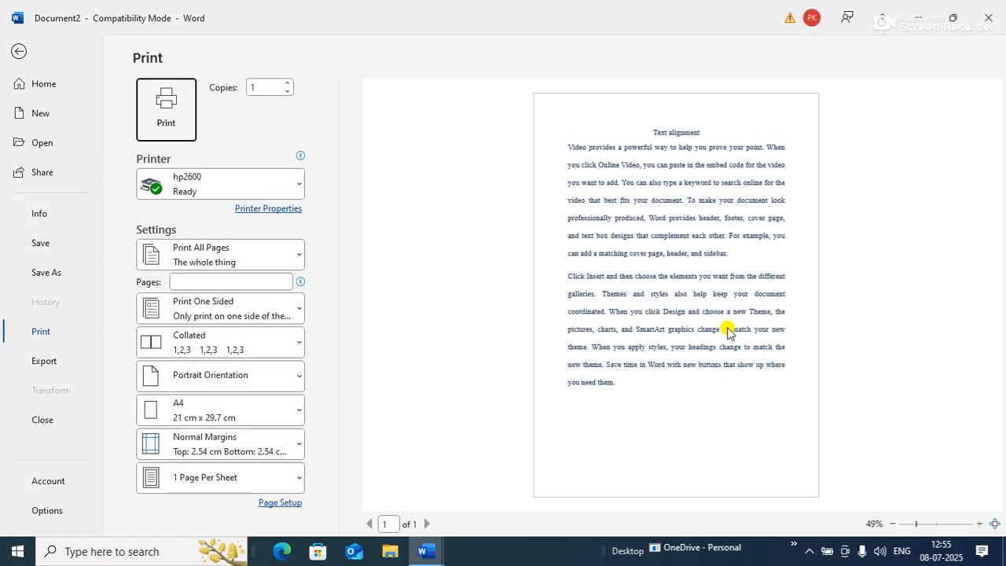
key("Escape")
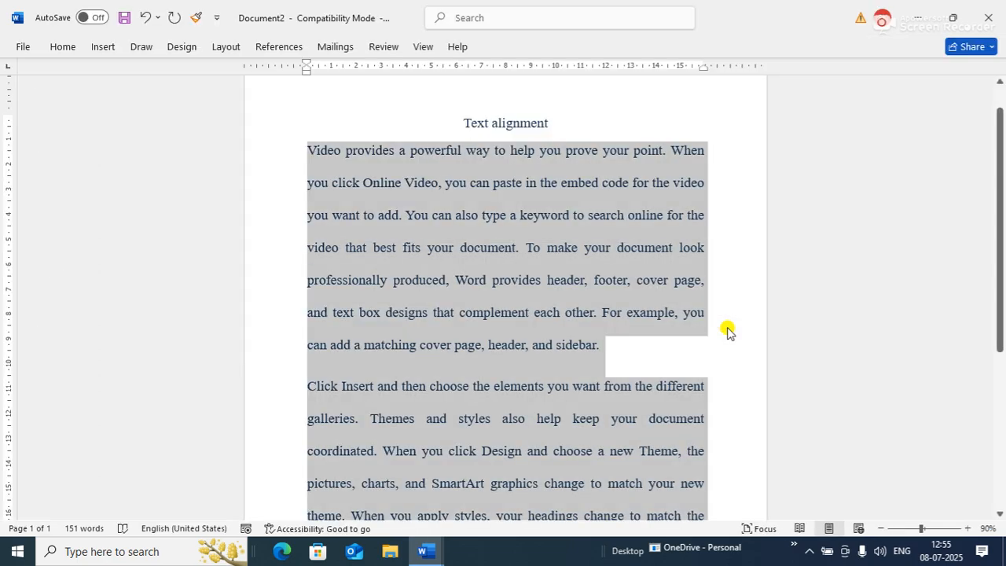
Set the line spacing of both body paragraphs to 2.5 and check the pages in the print preview.
left_click(60, 49)
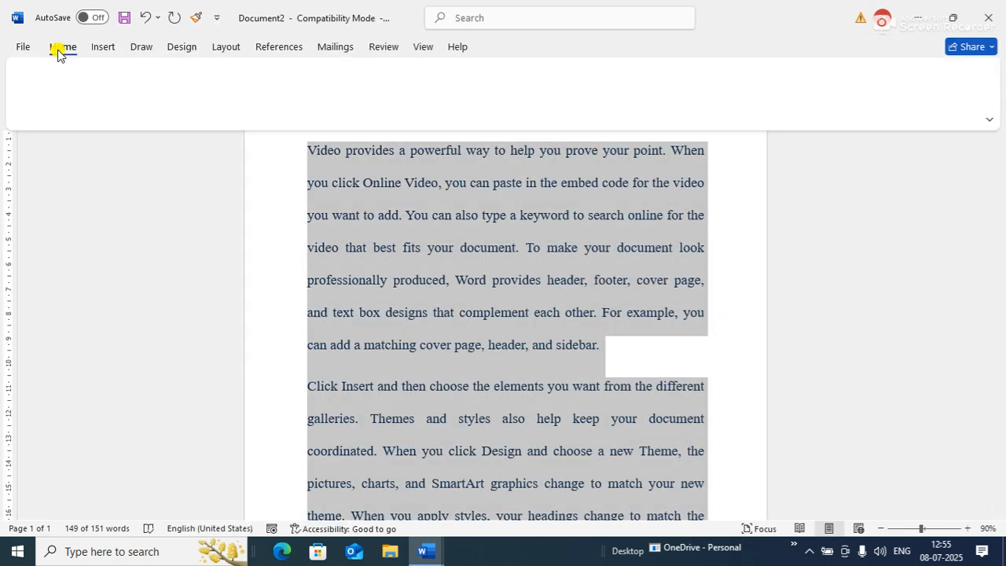
left_click(407, 105)
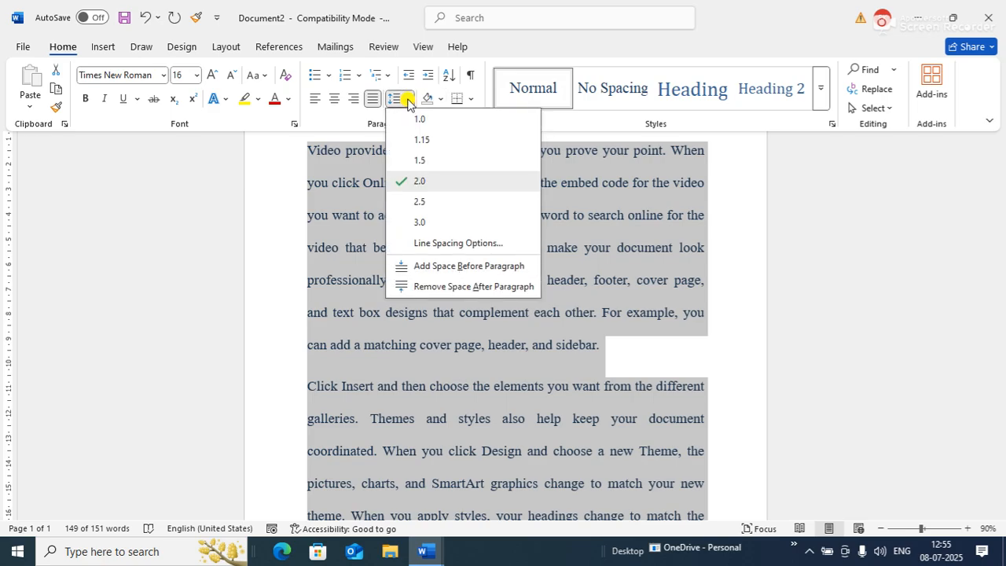
left_click(411, 199)
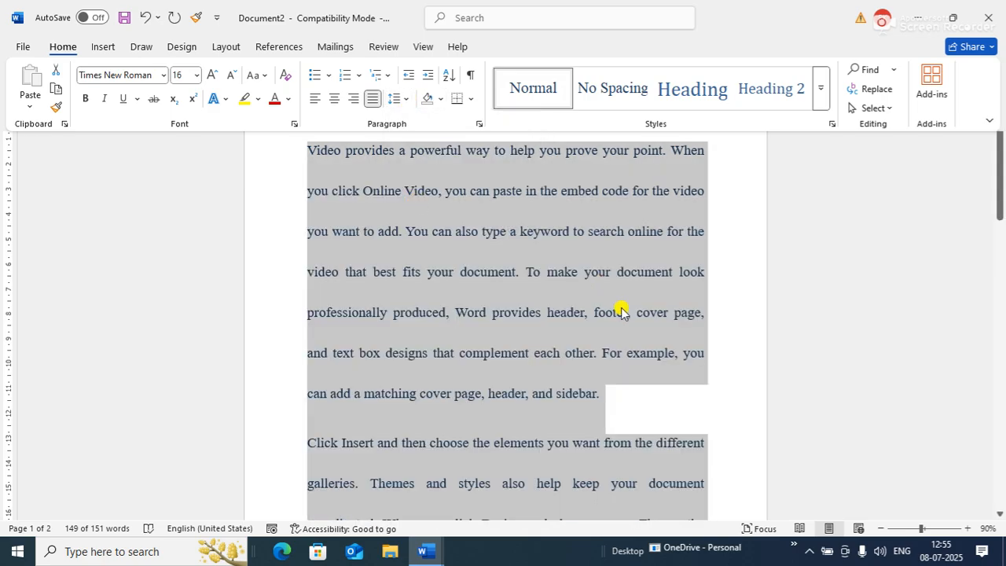
key("ctrl+p")
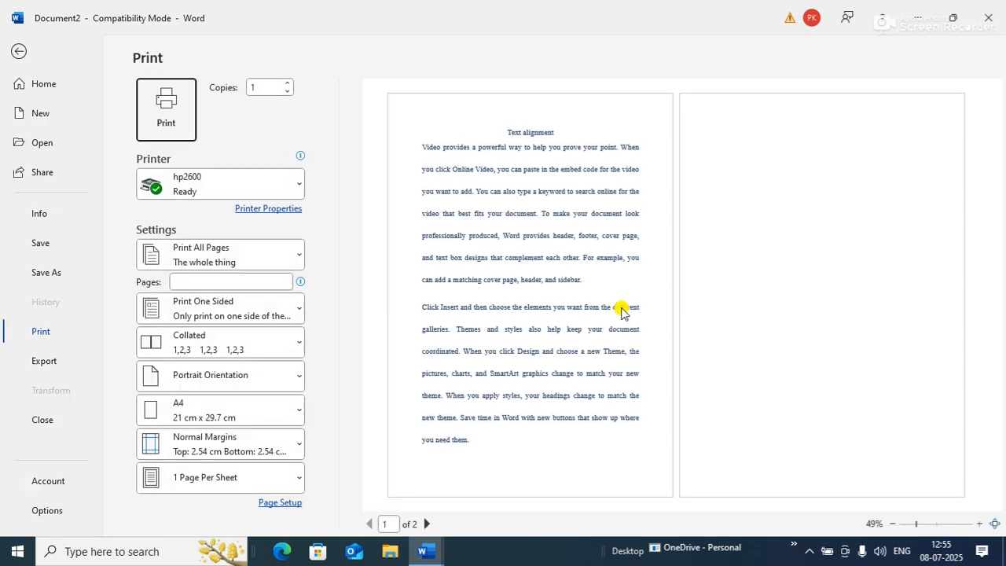
left_click(801, 110)
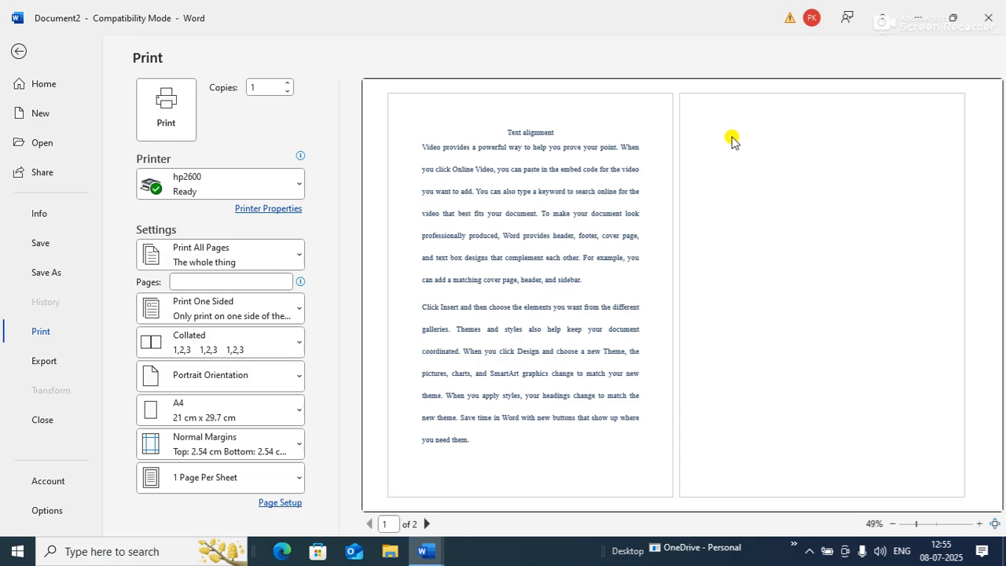
key("Escape")
Remove the blank second page by deleting the empty space after the last body paragraph.
left_click_drag(999, 181, 999, 360)
left_click(419, 218)
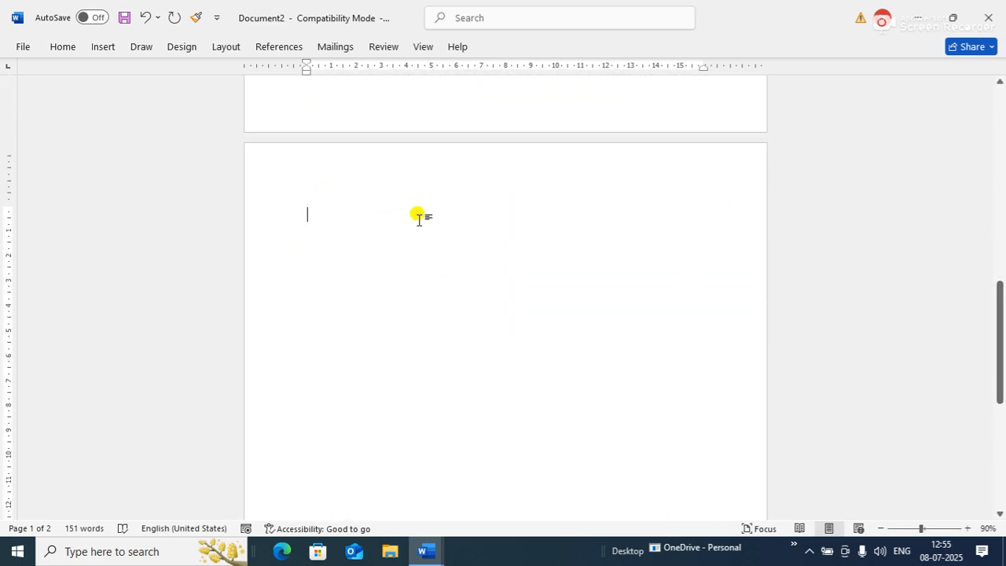
key("BackSpace")
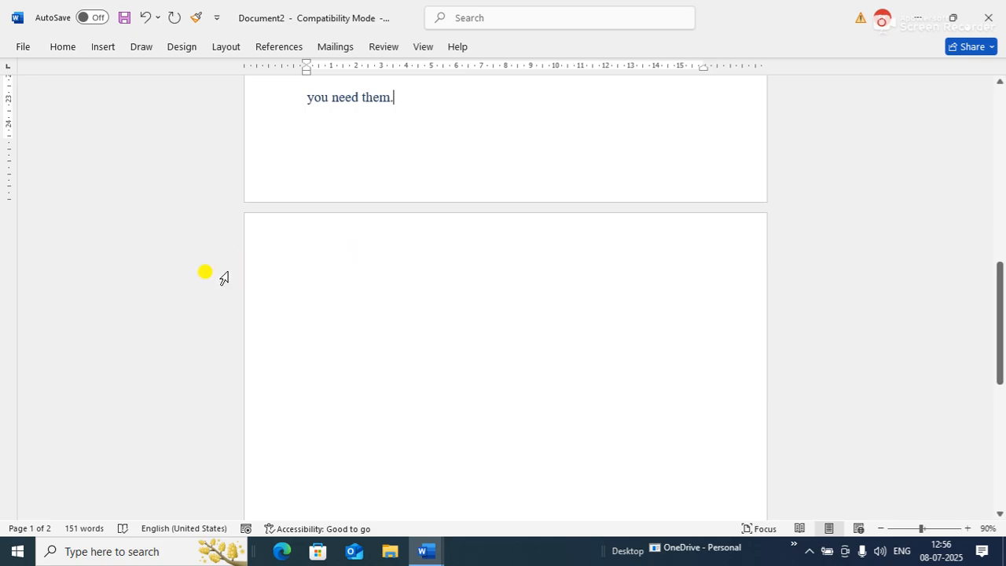
left_click(302, 241)
key("BackSpace")
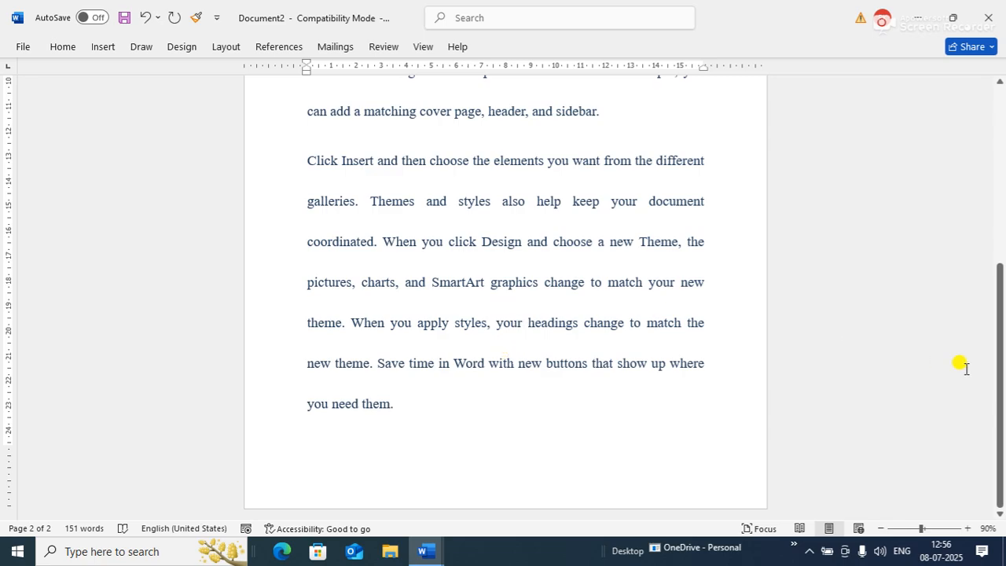
Check the document's page layout again in the print preview and return to the start of the text.
left_click_drag(990, 343, 966, 168)
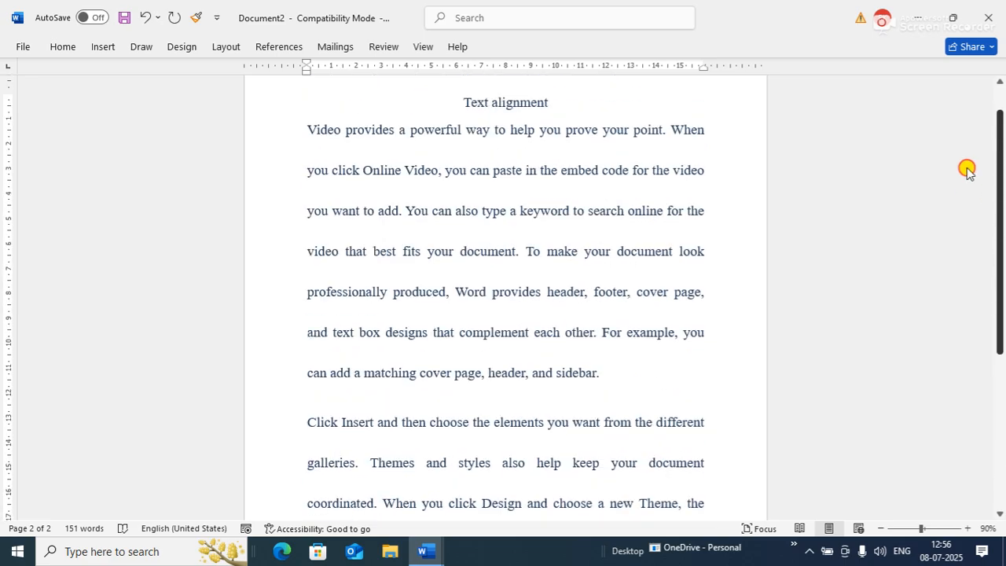
key("ctrl+p")
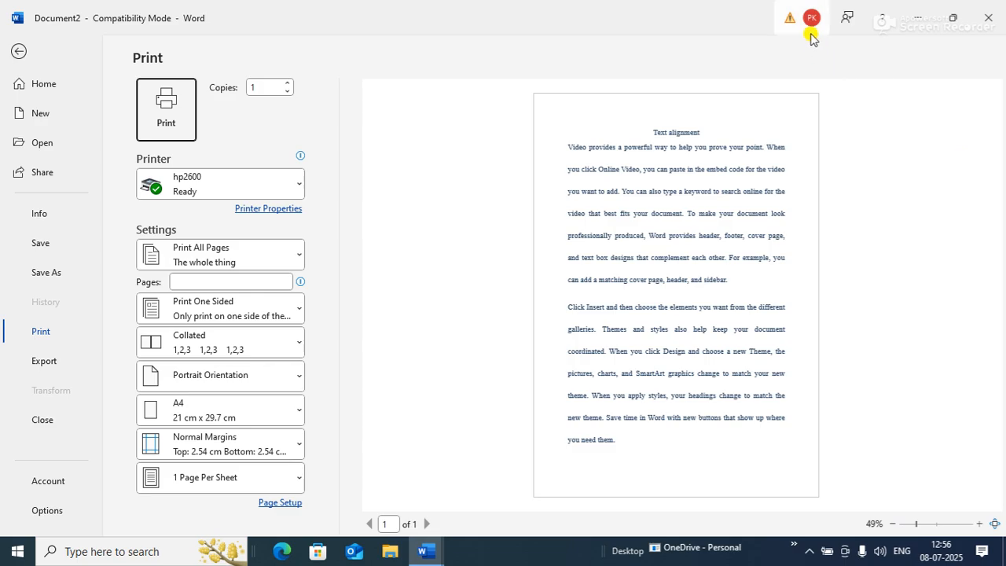
key("Escape")
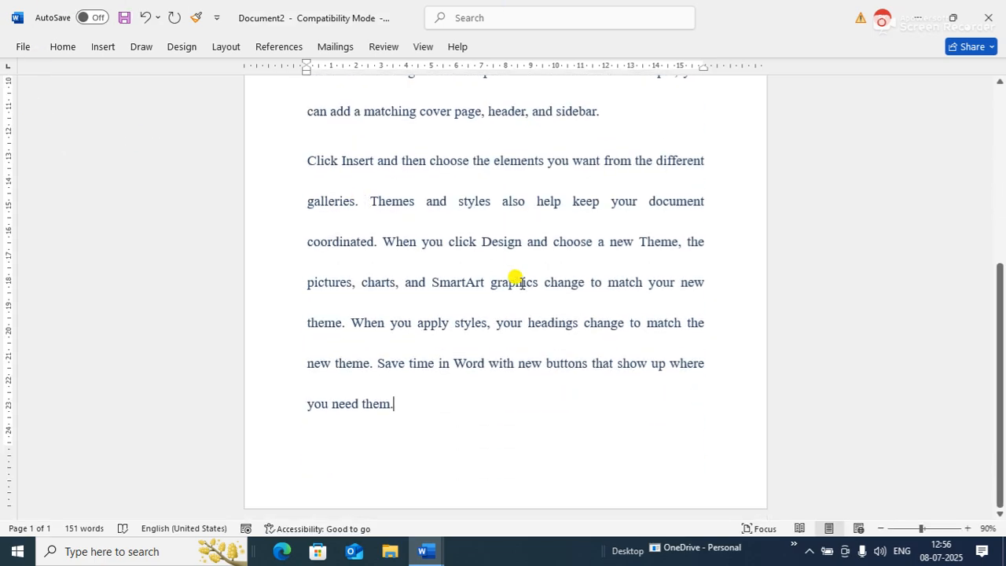
left_click_drag(999, 274, 954, 106)
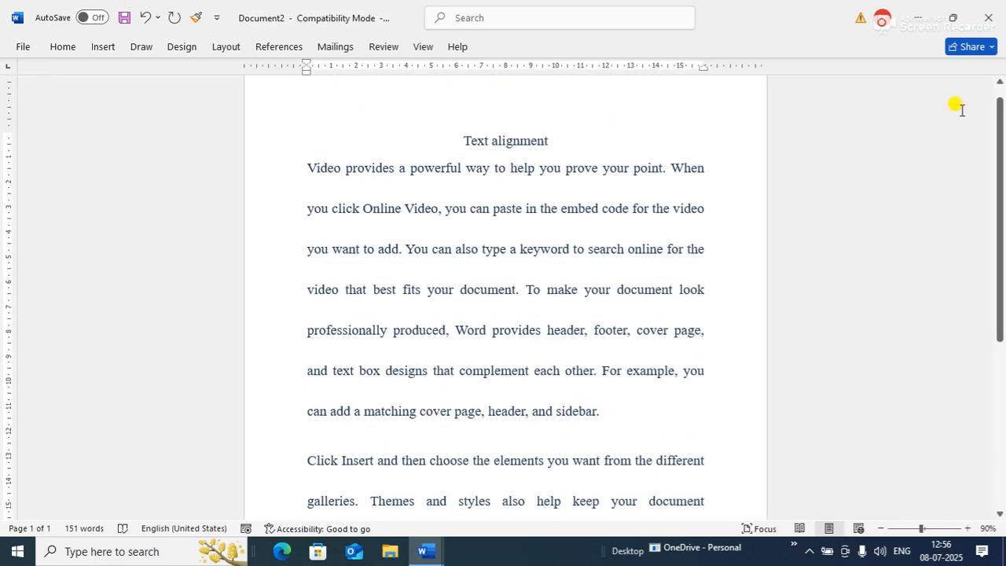
Apply green theme-color shading to the first line of the first body paragraph.
left_click(63, 46)
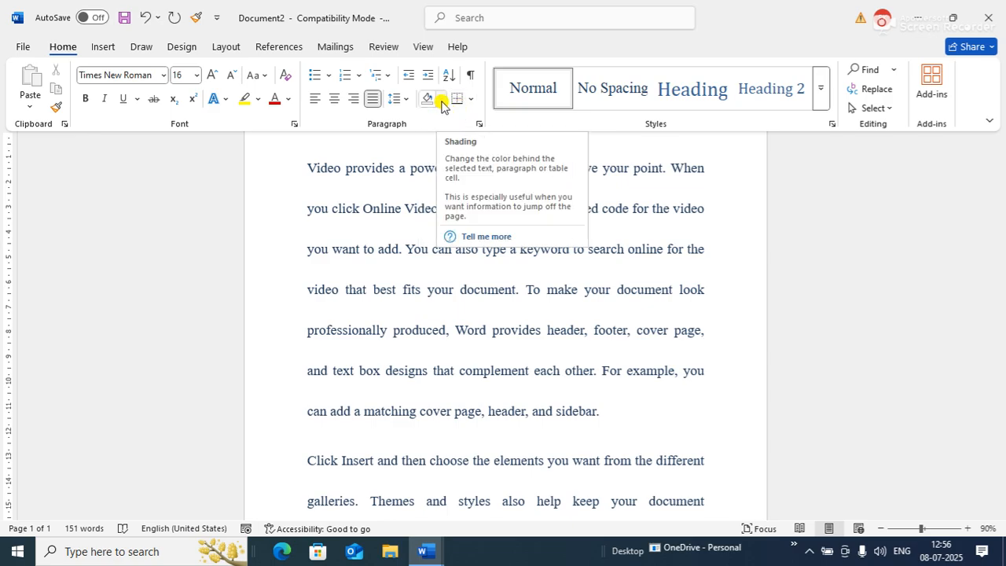
key("ctrl+F1")
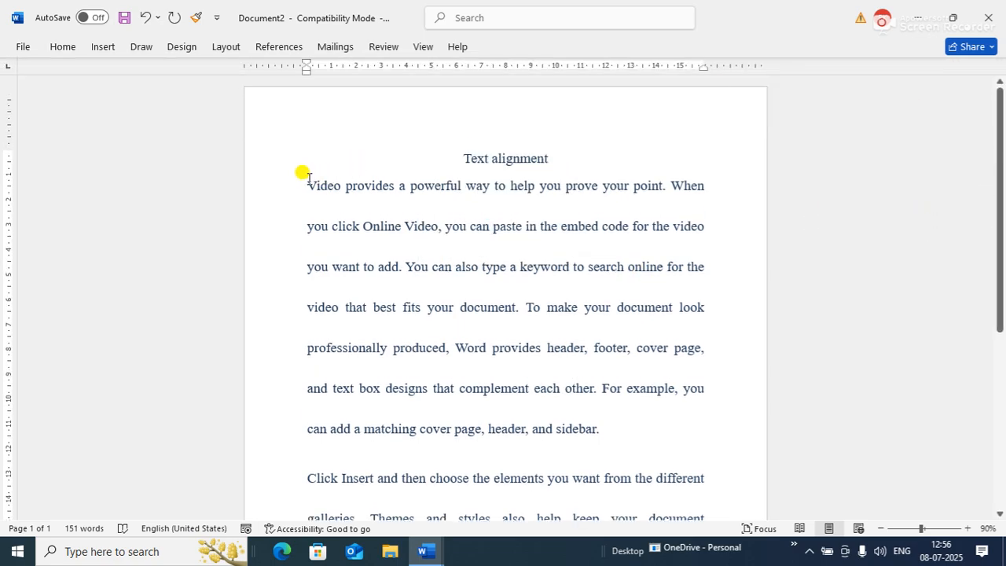
left_click_drag(307, 181, 706, 193)
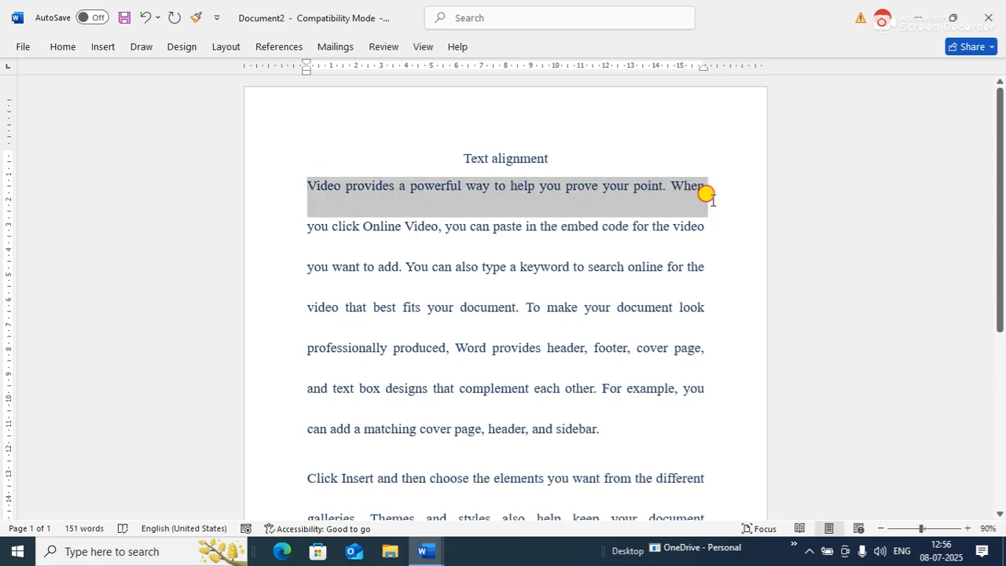
left_click(62, 47)
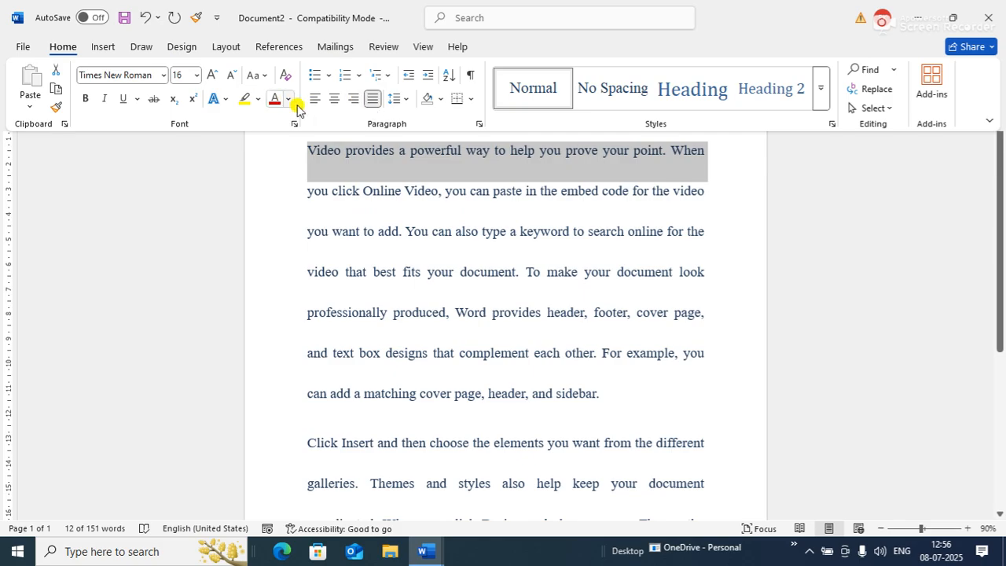
left_click(440, 99)
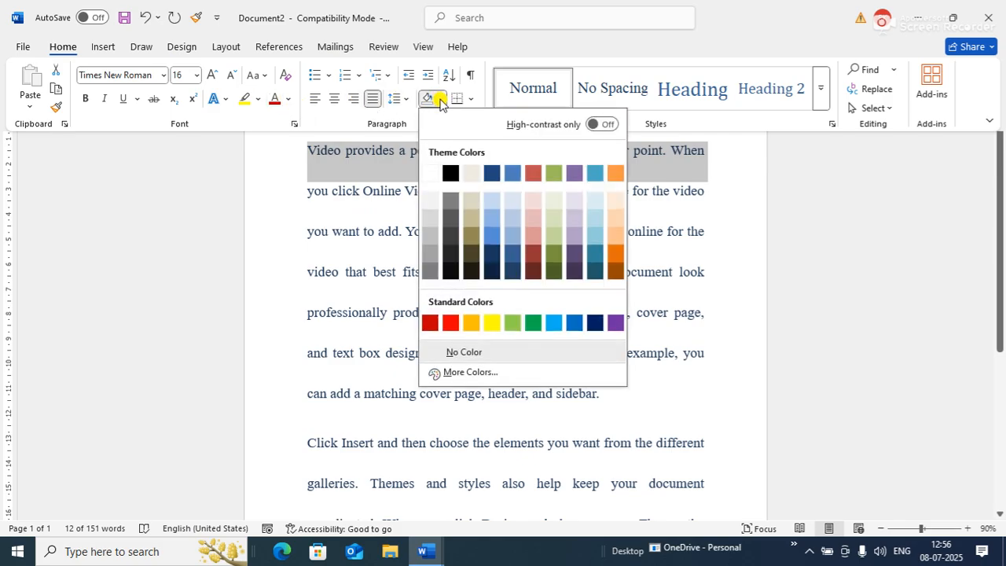
left_click(553, 173)
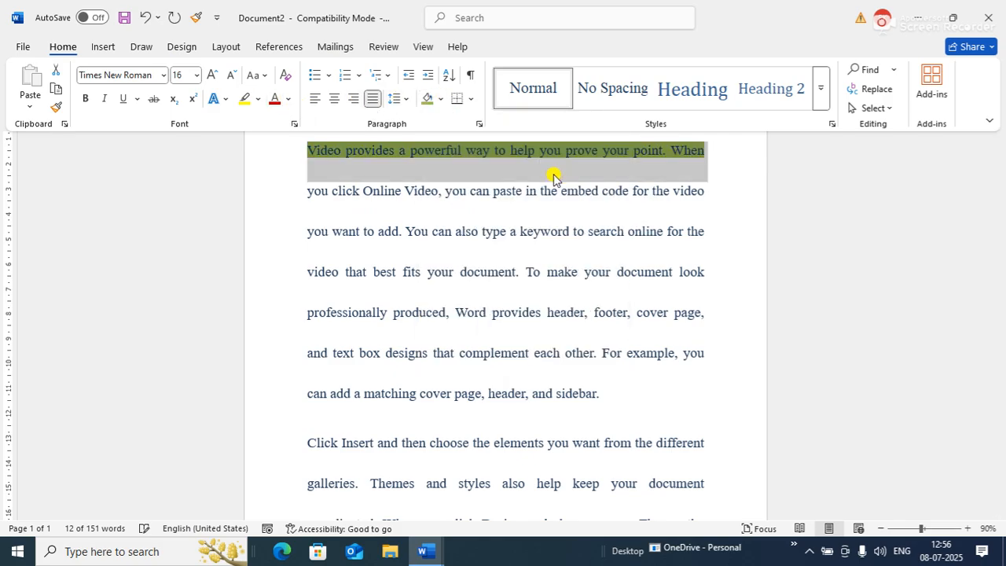
Apply orange theme-color shading to the second line of the first body paragraph and deselect it.
mouse_move(307, 193)
left_mouse_down()
mouse_move(294, 188)
mouse_move(704, 192)
left_mouse_up()
double_click(65, 47)
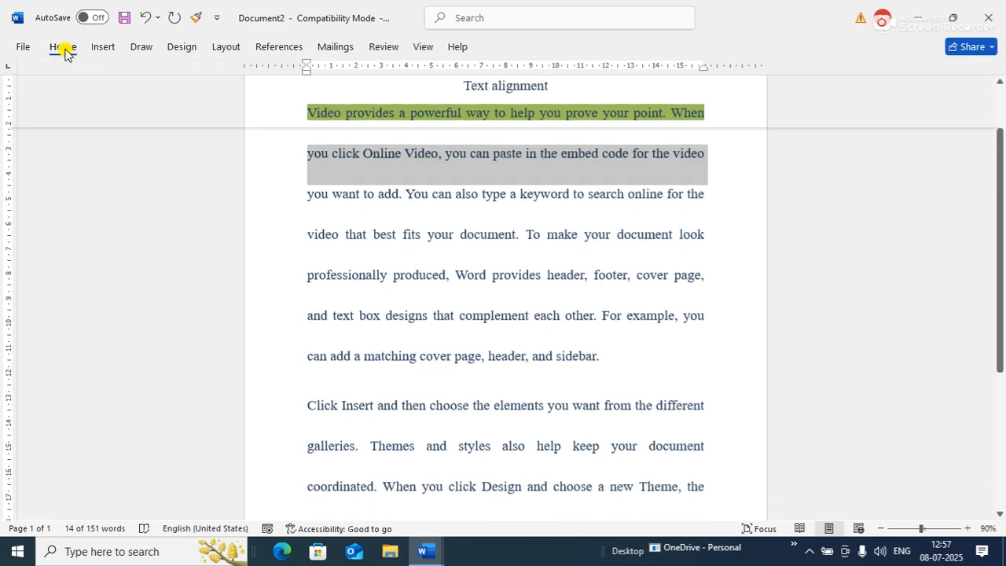
left_click(442, 99)
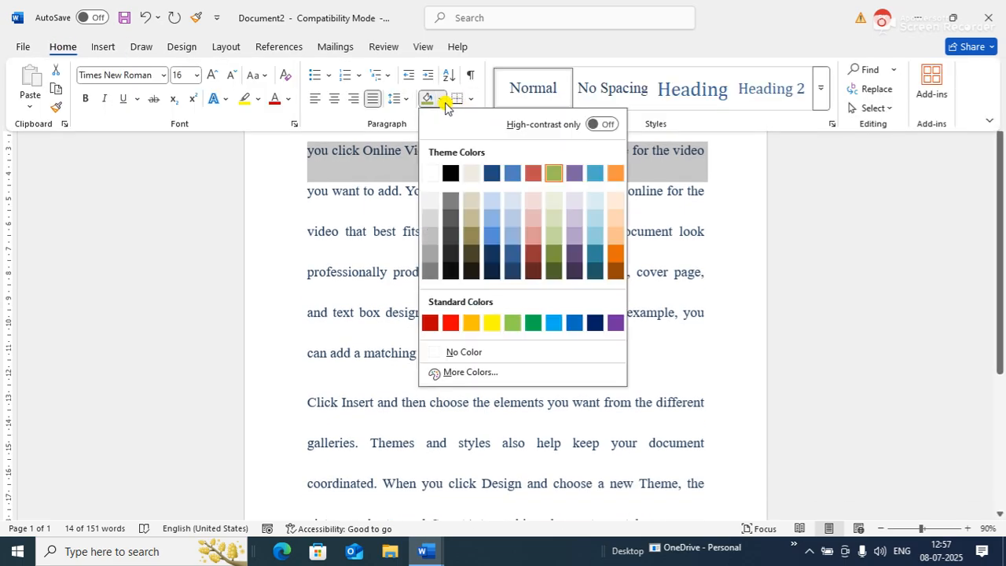
left_click(613, 175)
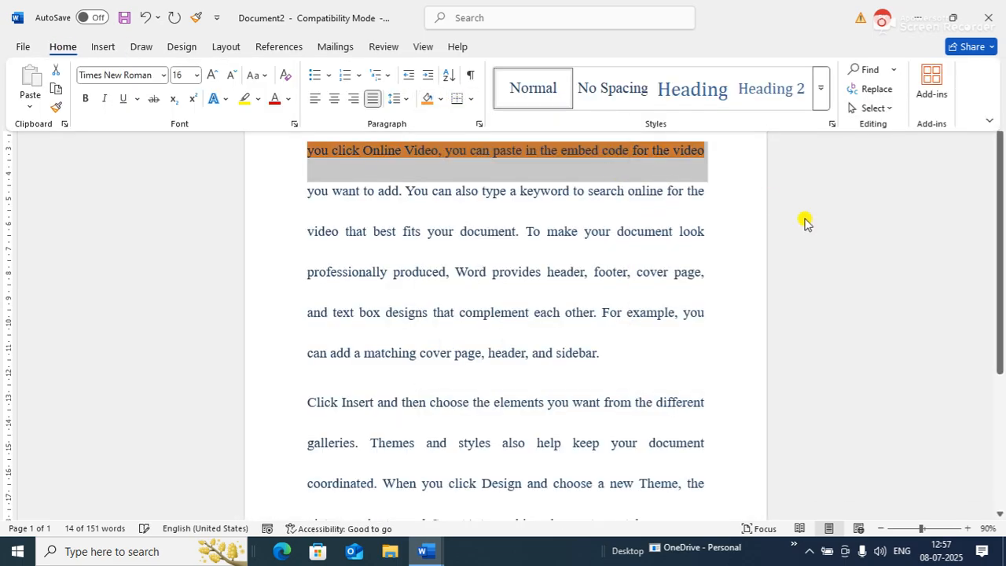
left_click(884, 246)
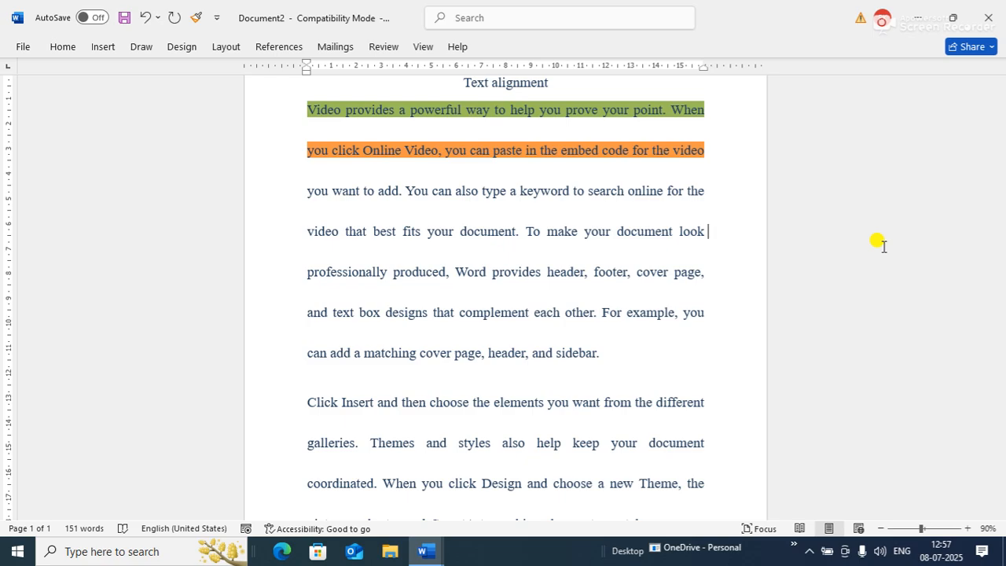
left_click(744, 150)
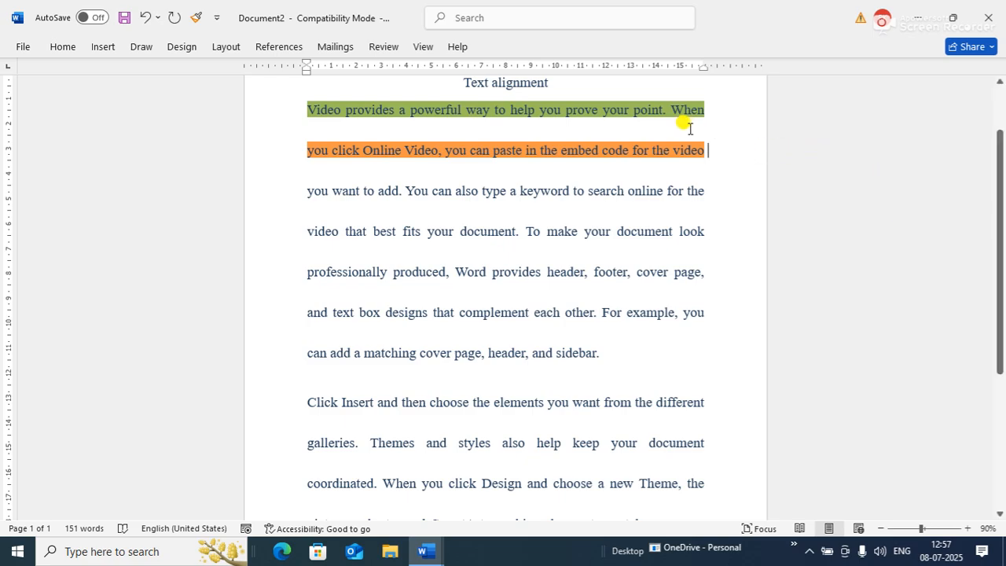
left_click_drag(576, 276, 562, 206)
left_click(514, 188)
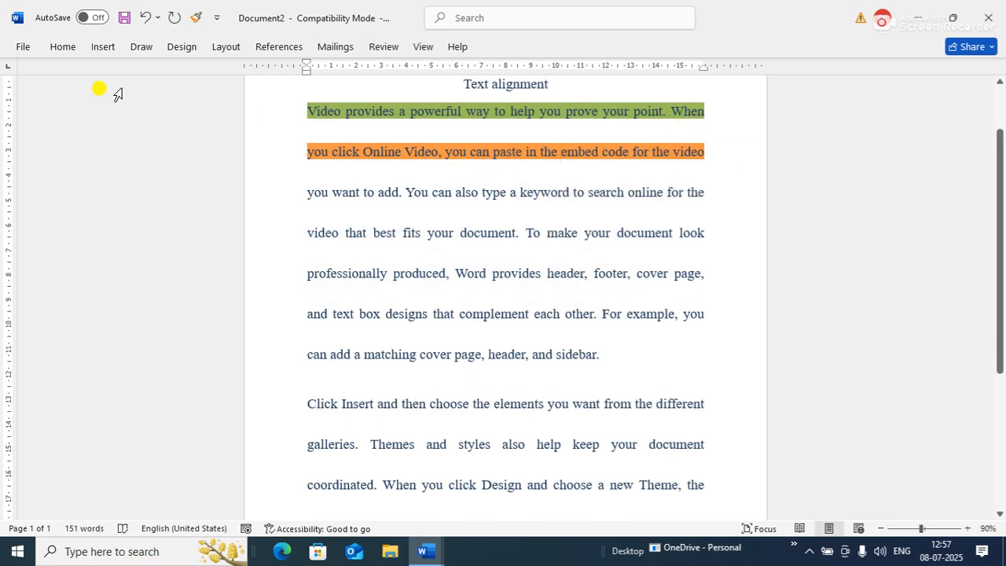
left_click(61, 46)
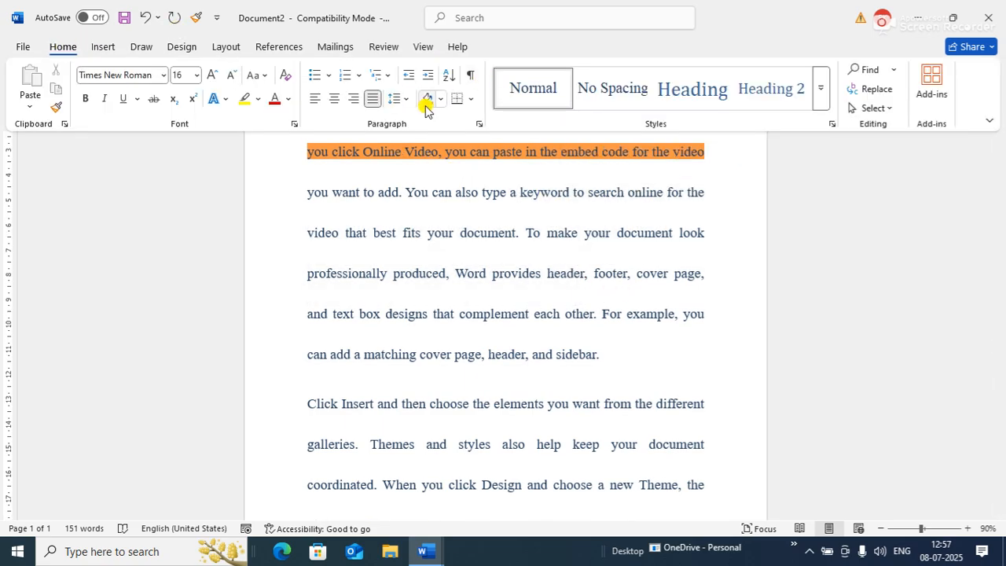
left_click(470, 100)
left_click(503, 181)
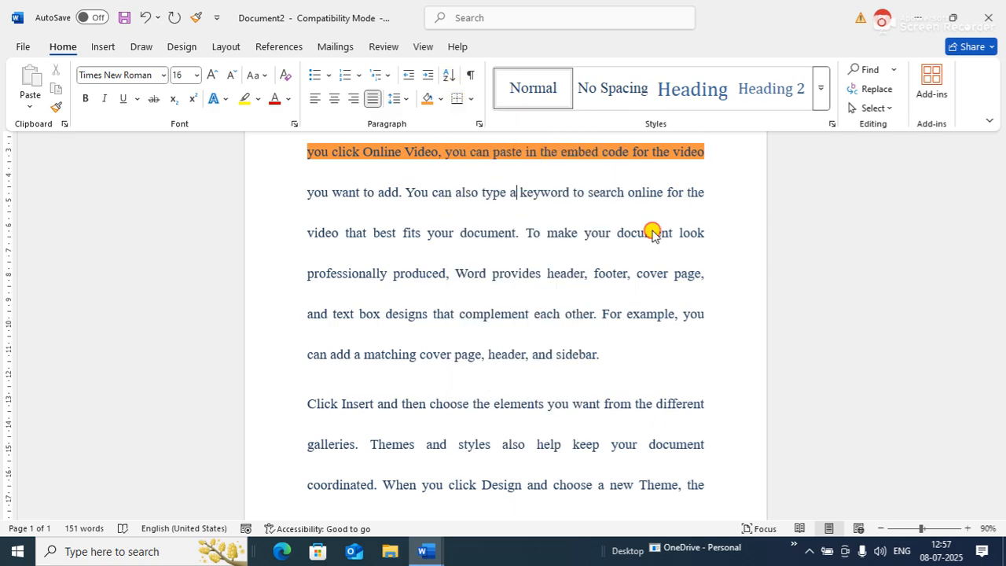
key("ctrl+F1")
key("Up")
key("Up")
key("Up")
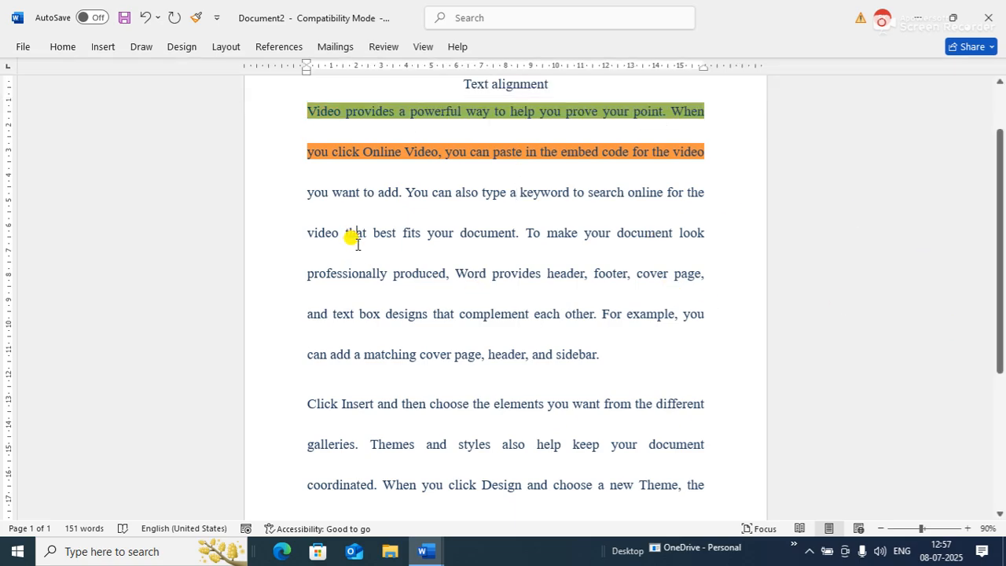
Apply outside borders to the third line of the first body paragraph and deselect it.
left_click_drag(306, 191, 720, 232)
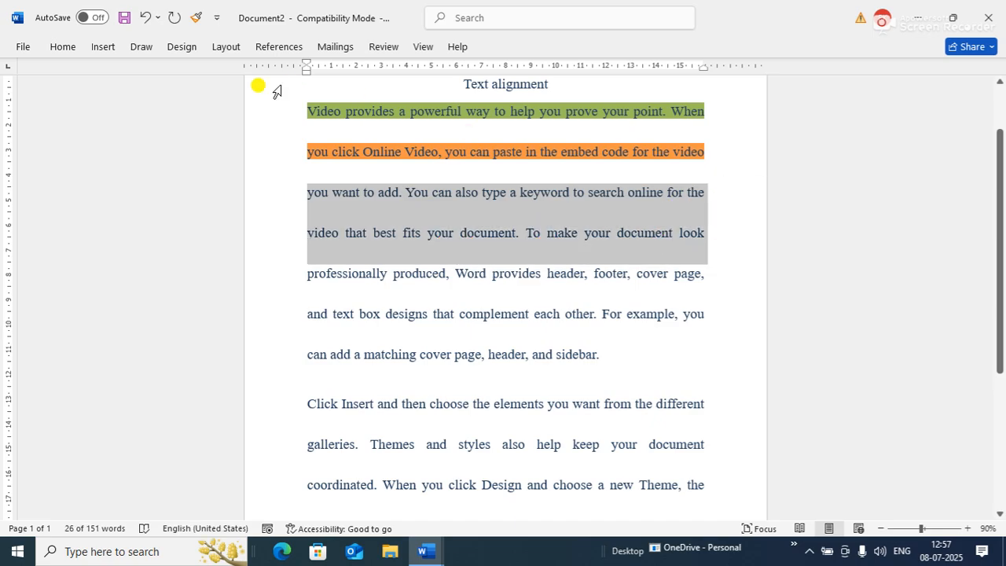
left_click(422, 162)
left_click(347, 114)
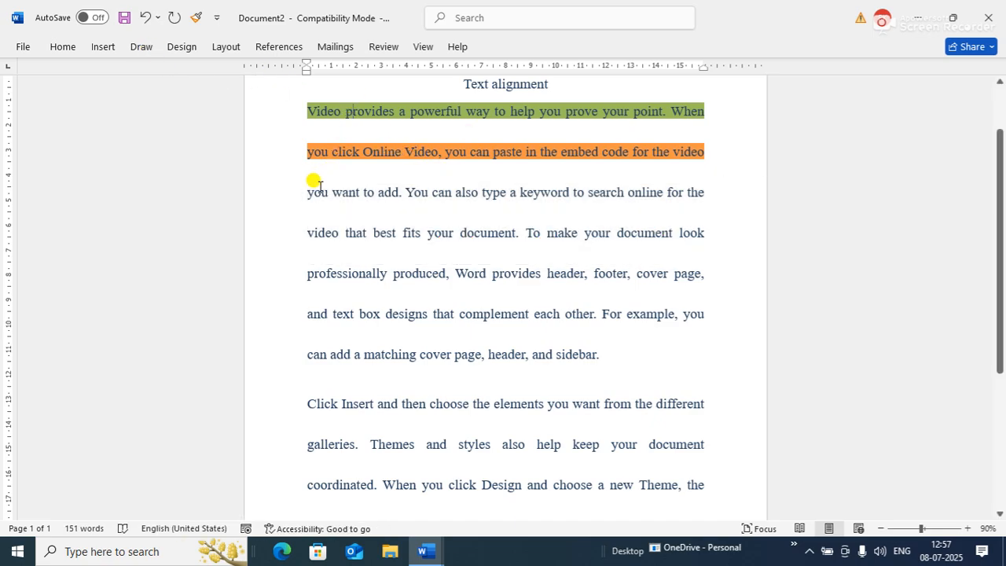
left_click_drag(306, 191, 716, 213)
left_click(65, 47)
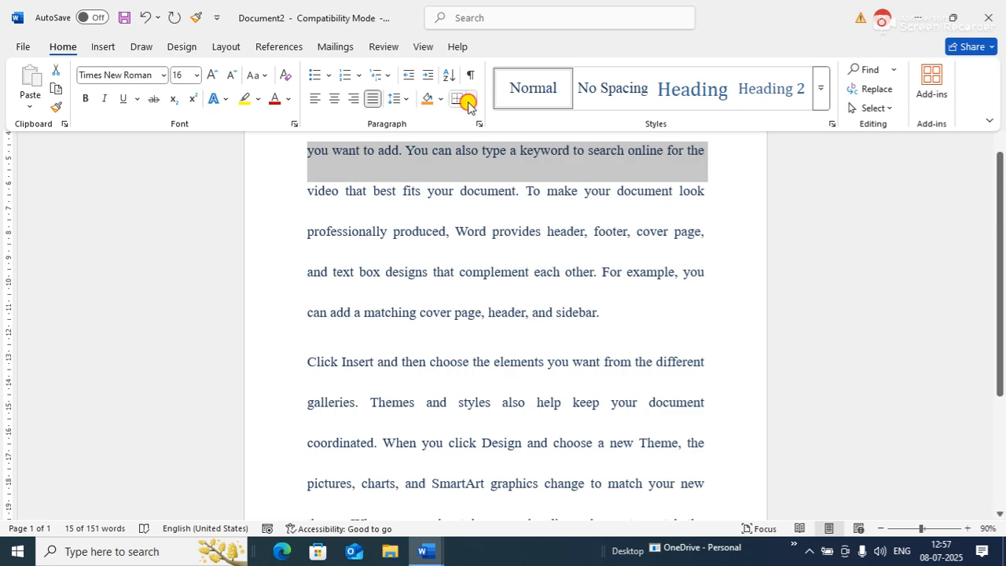
left_click(469, 101)
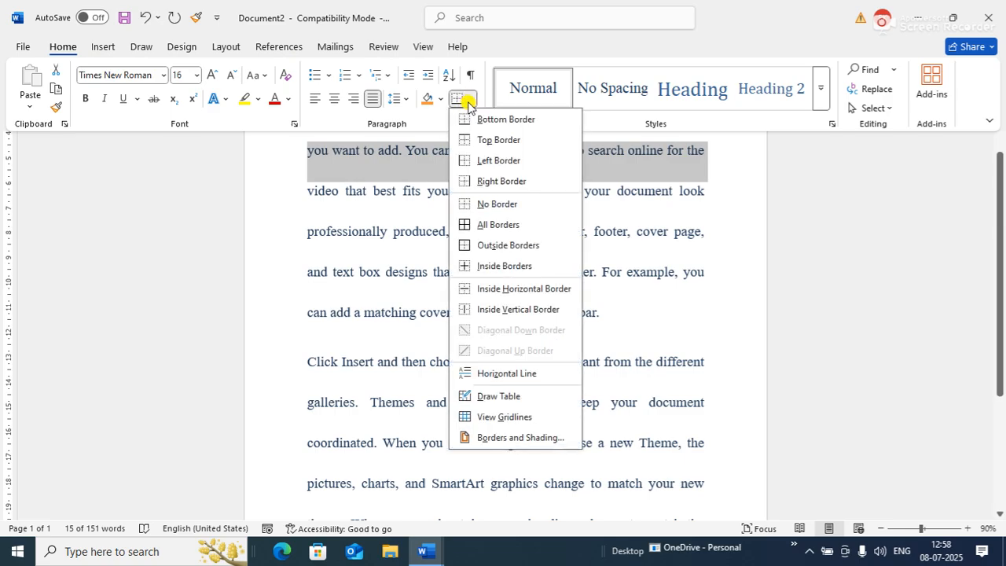
left_click(488, 247)
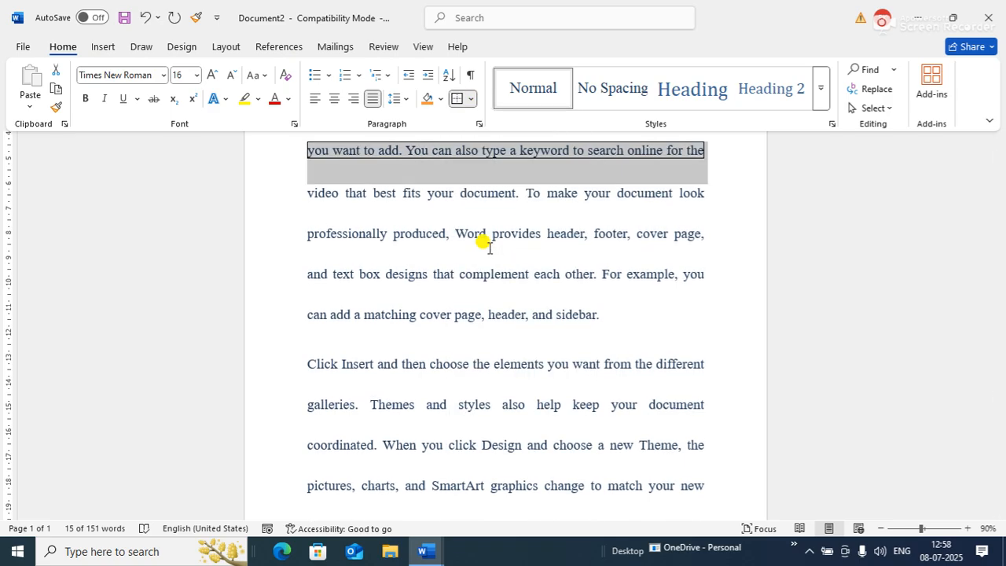
key("ctrl+F1")
left_click(739, 250)
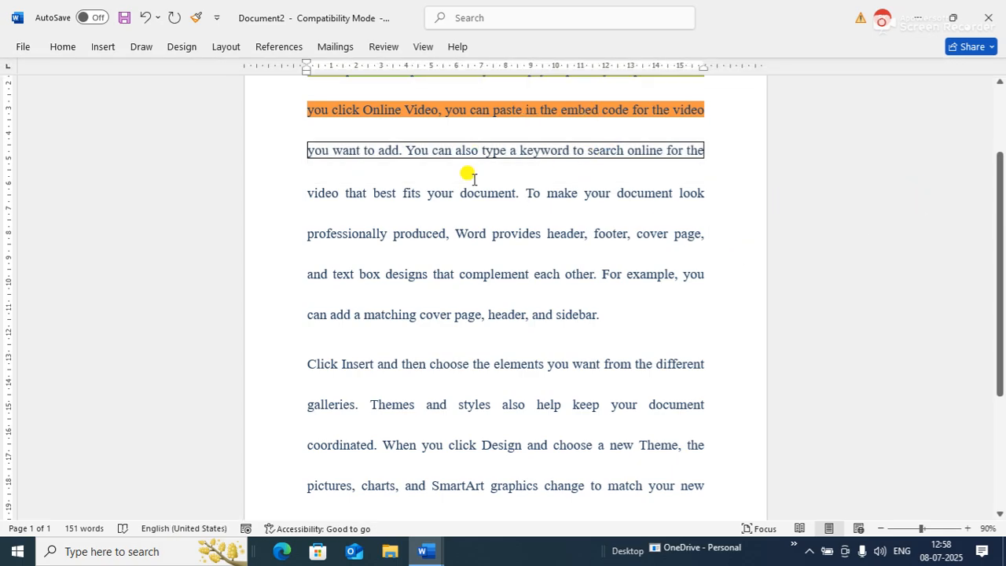
Apply a left border to the fourth line of the first body paragraph and deselect it.
left_click_drag(313, 187, 757, 191)
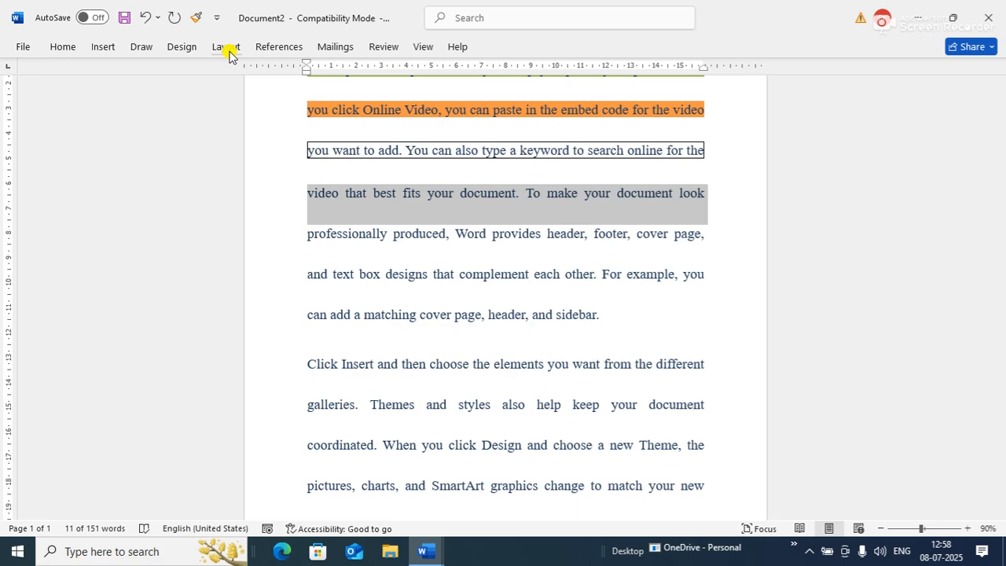
left_click(64, 55)
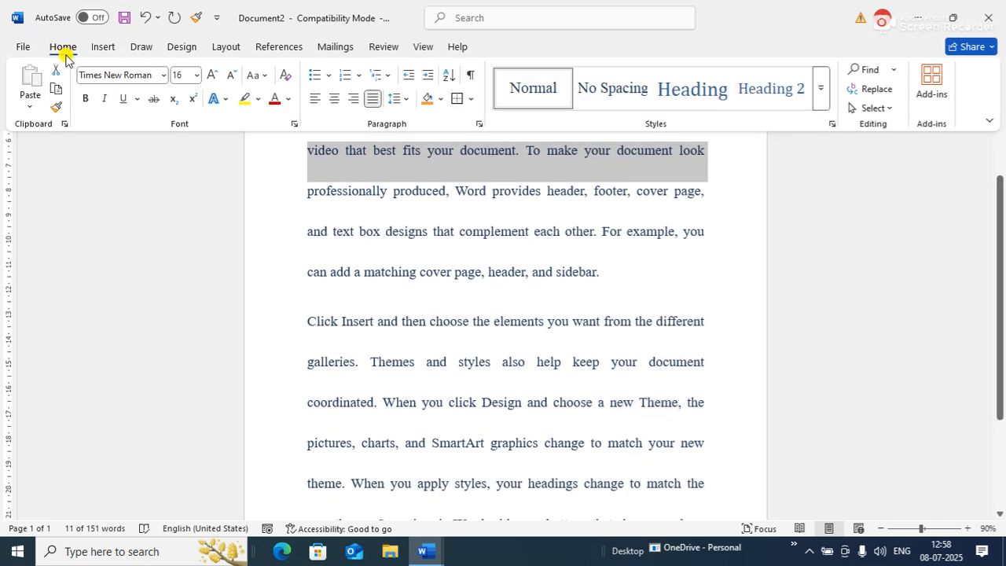
left_click(471, 99)
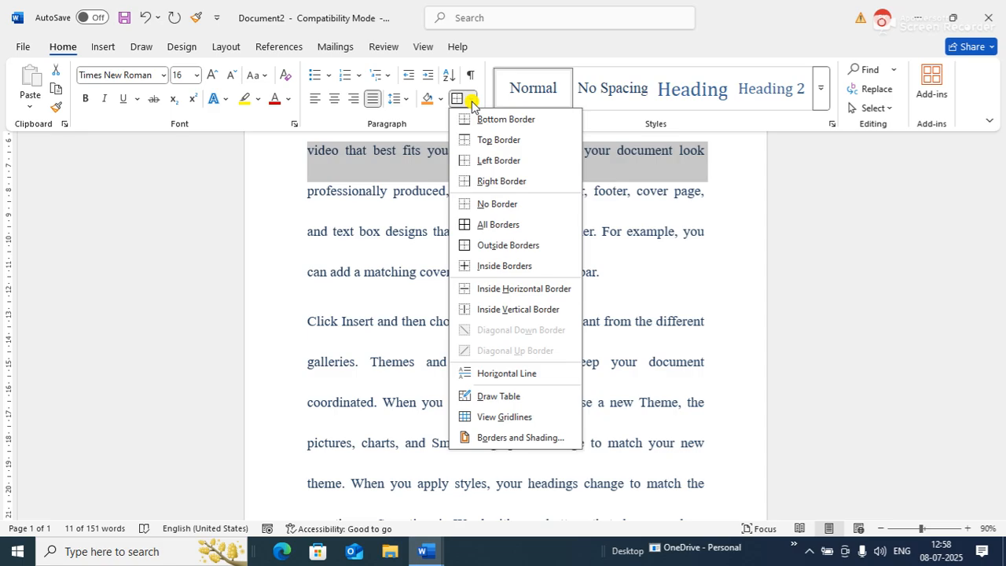
left_click(463, 162)
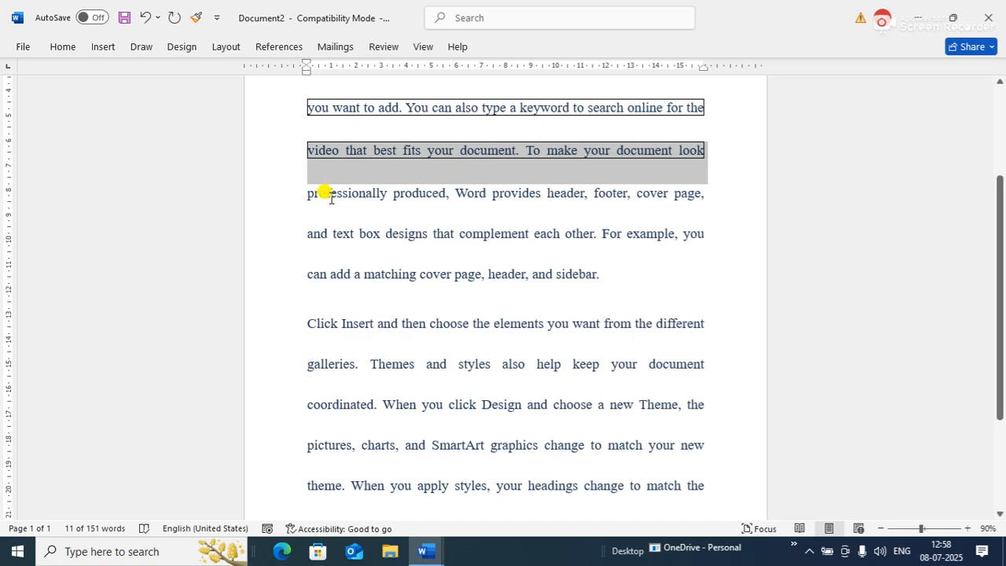
left_click(304, 231)
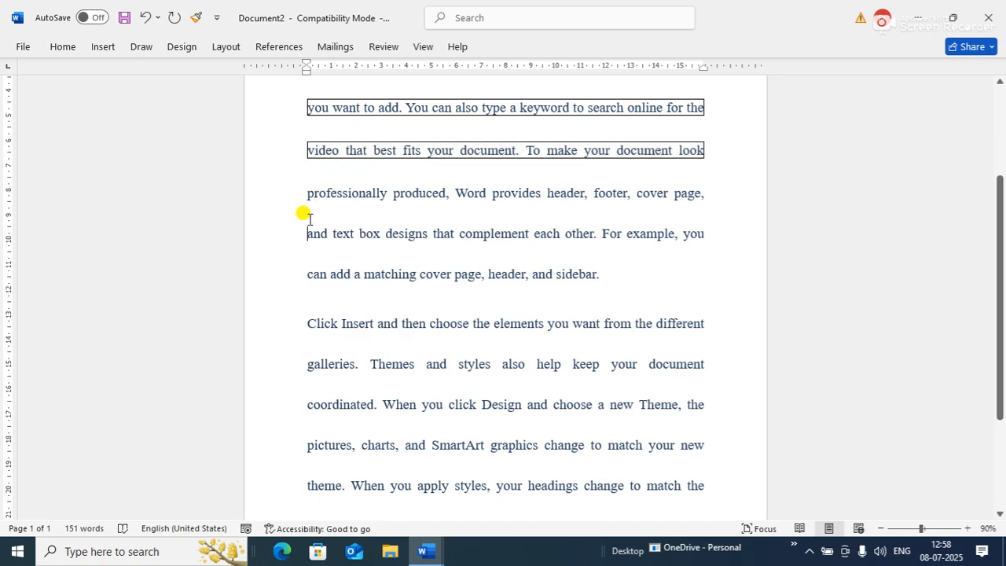
Add left and right borders to the first body paragraph with its last line selected, and deselect it.
left_click_drag(299, 189, 343, 195)
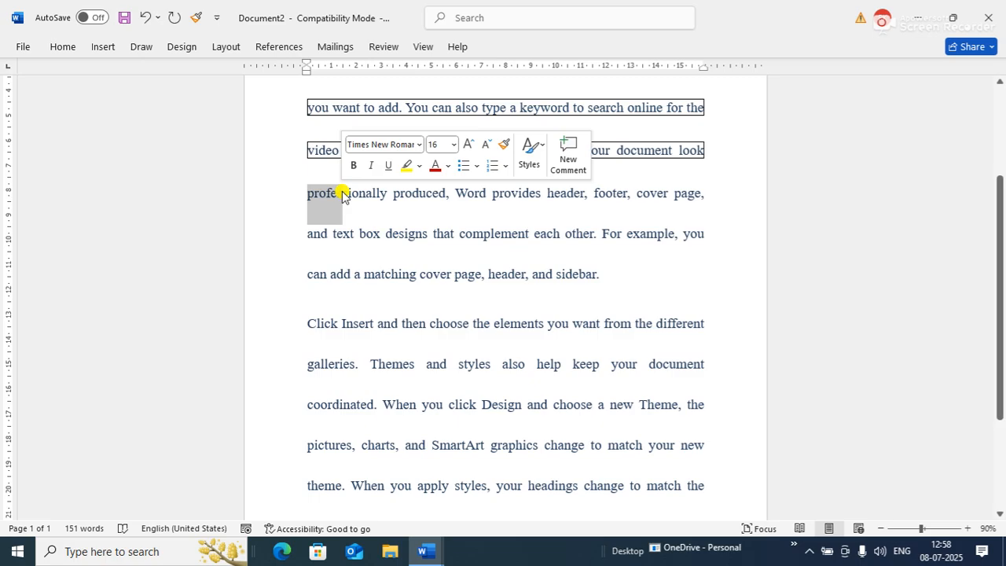
left_click_drag(303, 271, 628, 274)
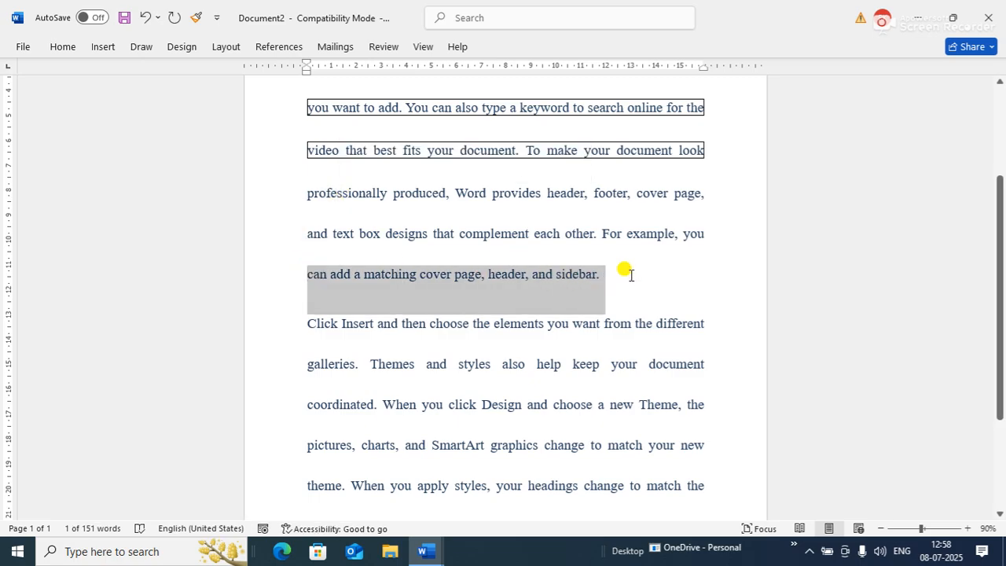
left_click(64, 46)
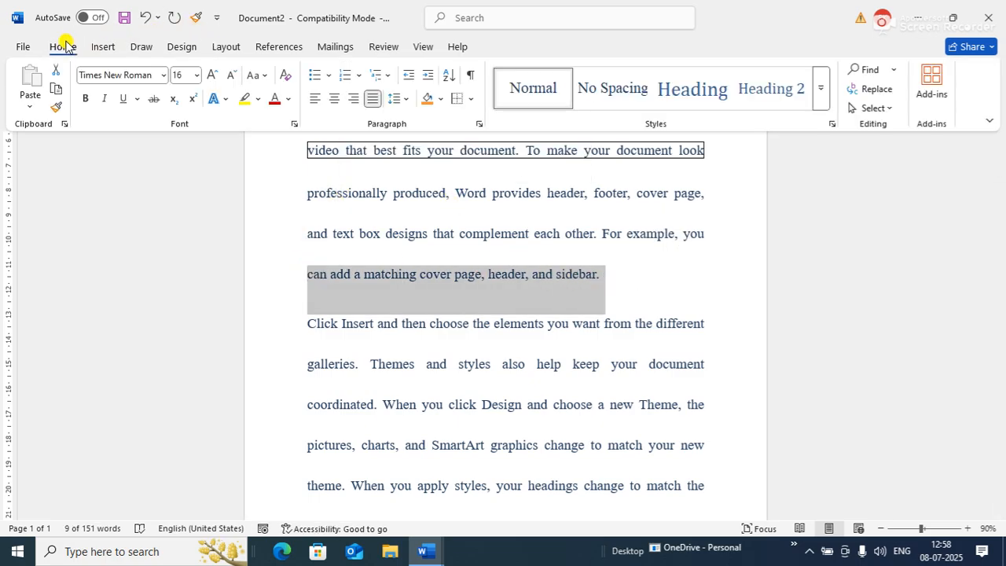
left_click(454, 103)
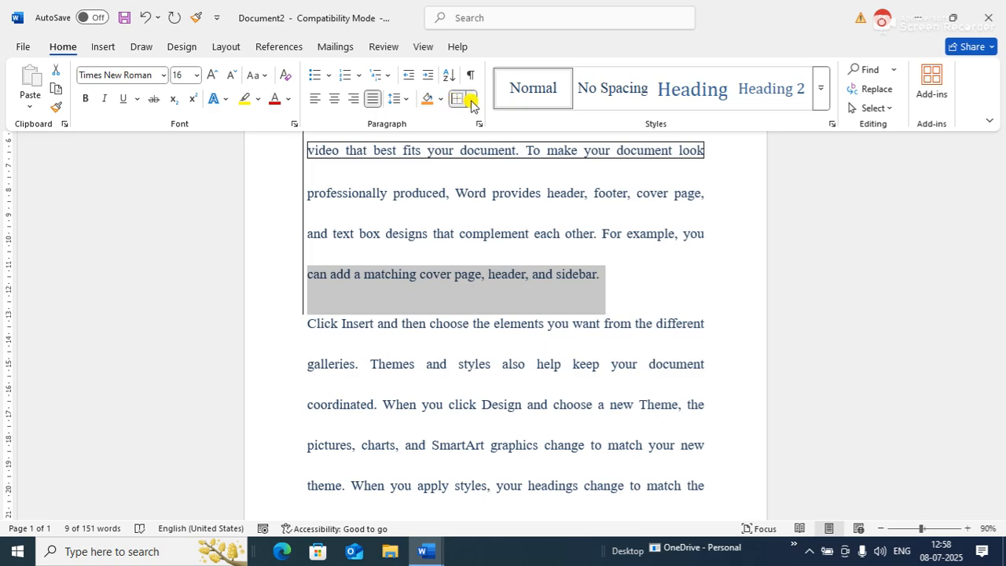
left_click(471, 99)
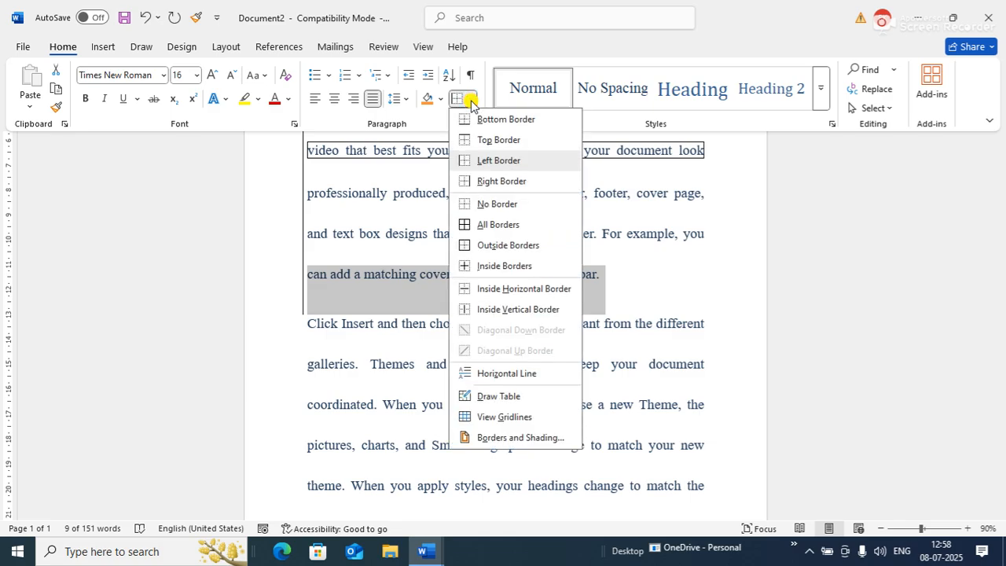
left_click(512, 180)
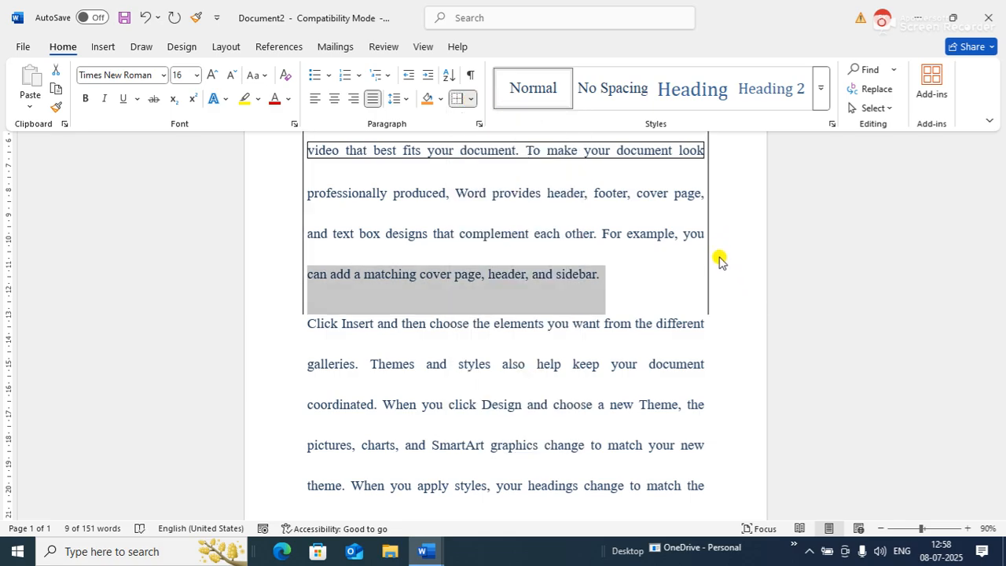
key("ctrl+F1")
left_click(721, 334)
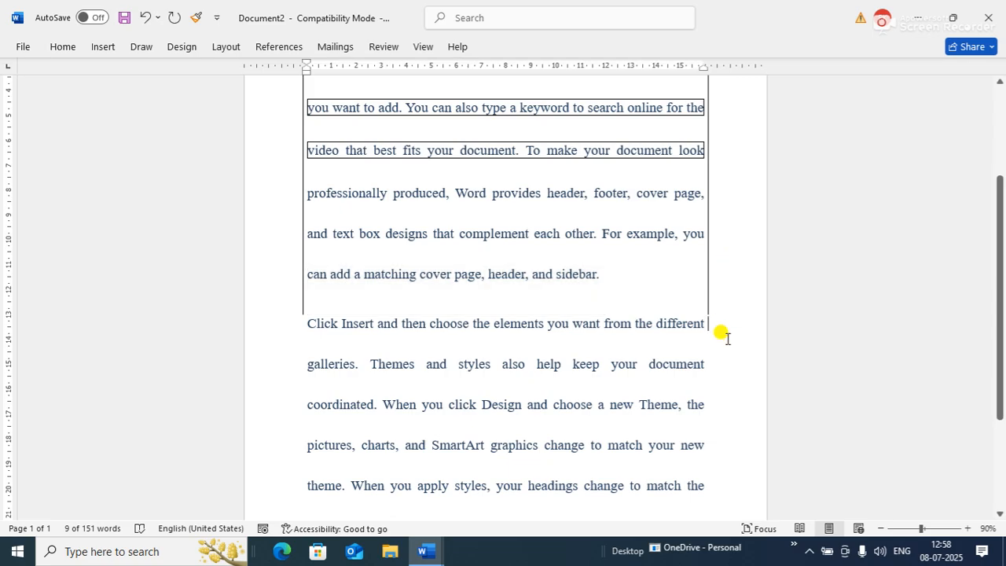
Remove the paragraph borders by applying No Border to the entire document text, and clear the selection.
left_click_drag(999, 244, 985, 162)
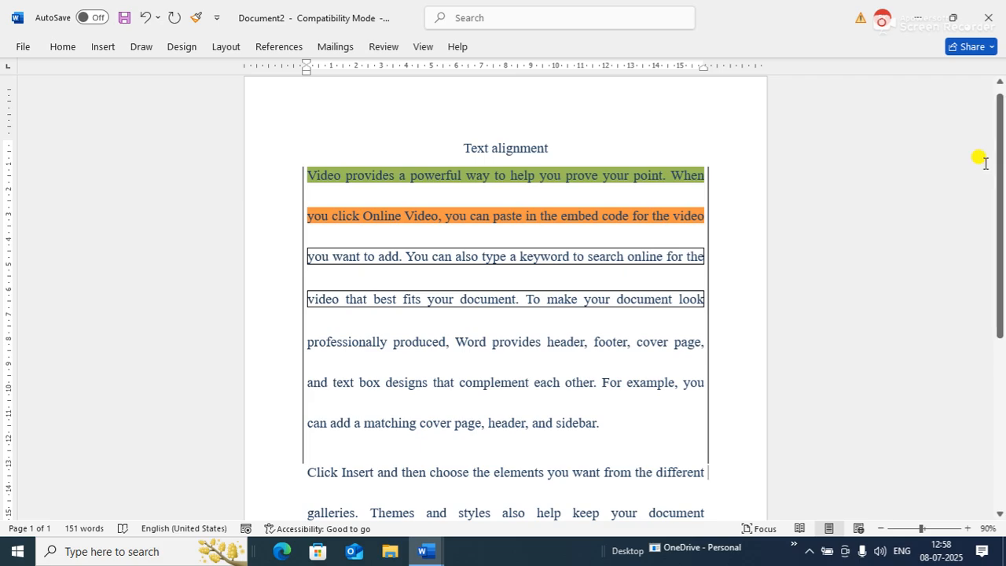
left_click(68, 48)
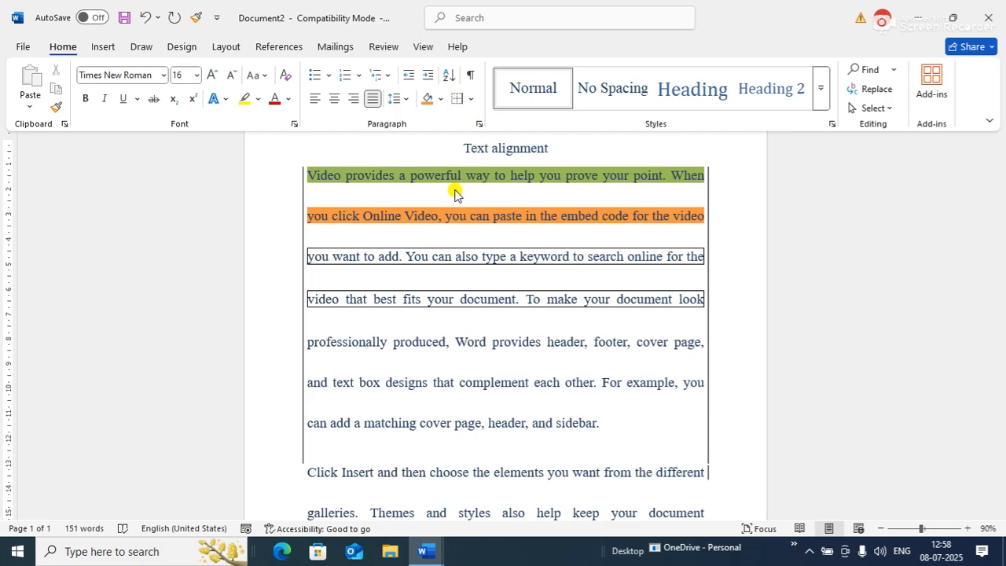
left_click(471, 99)
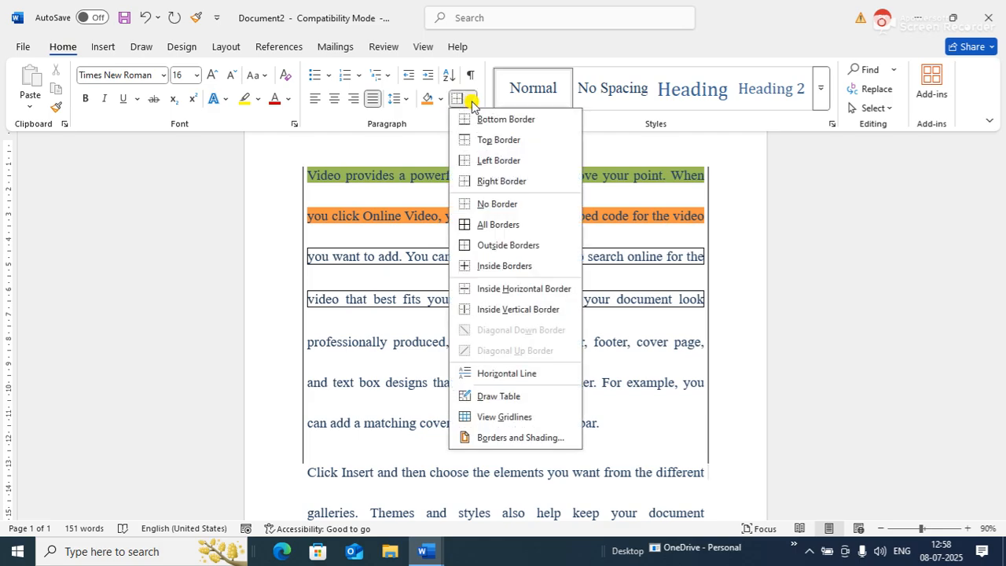
left_click(477, 204)
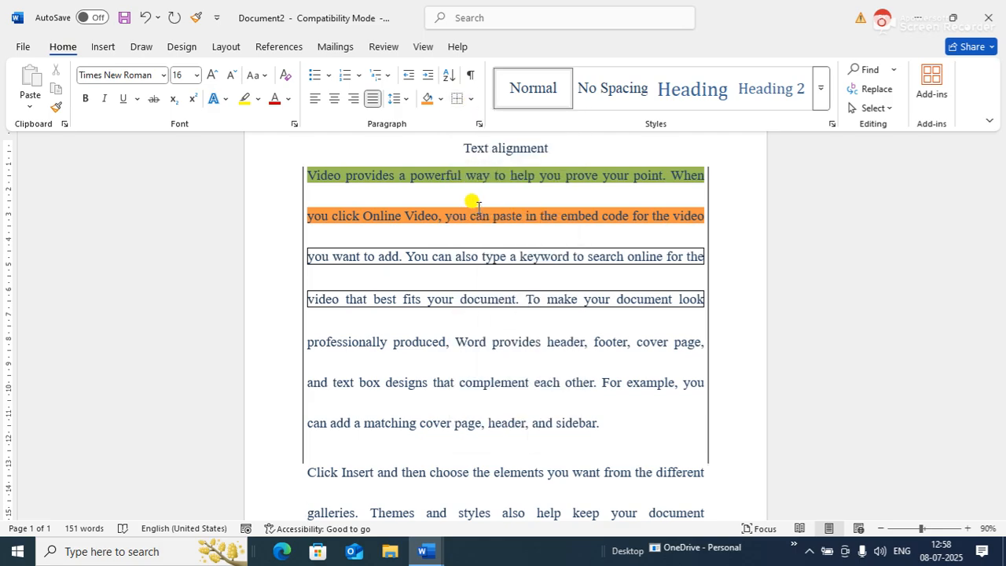
key("ctrl+a")
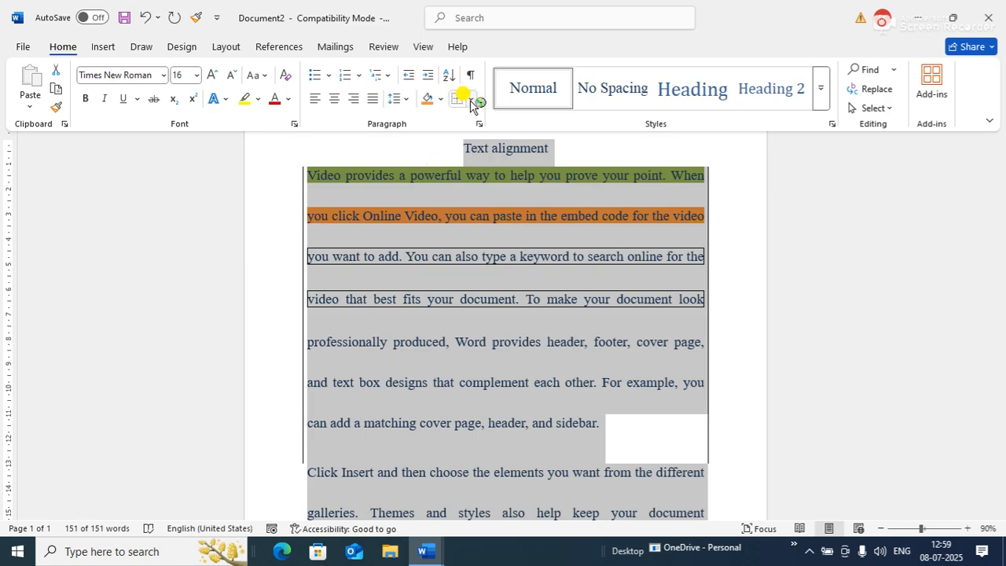
left_click(460, 97)
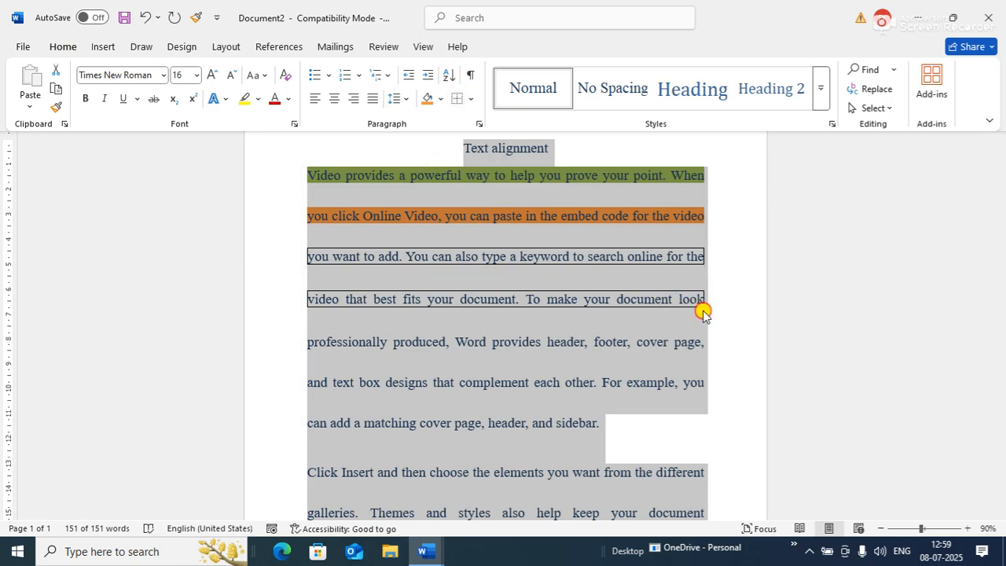
left_click(739, 341)
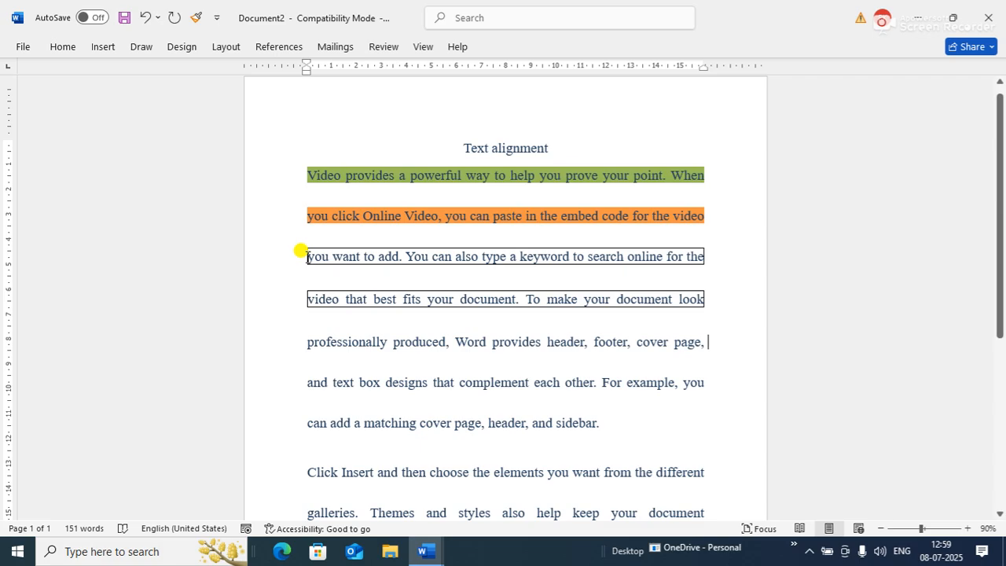
Remove the box border from the third line of the first body paragraph with No Border.
left_click_drag(301, 250, 712, 257)
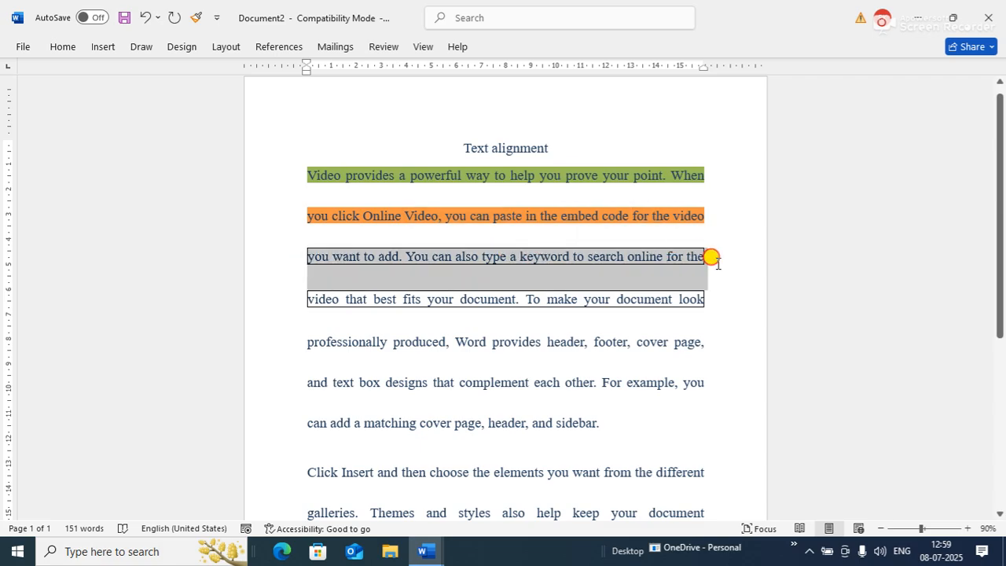
left_click(49, 49)
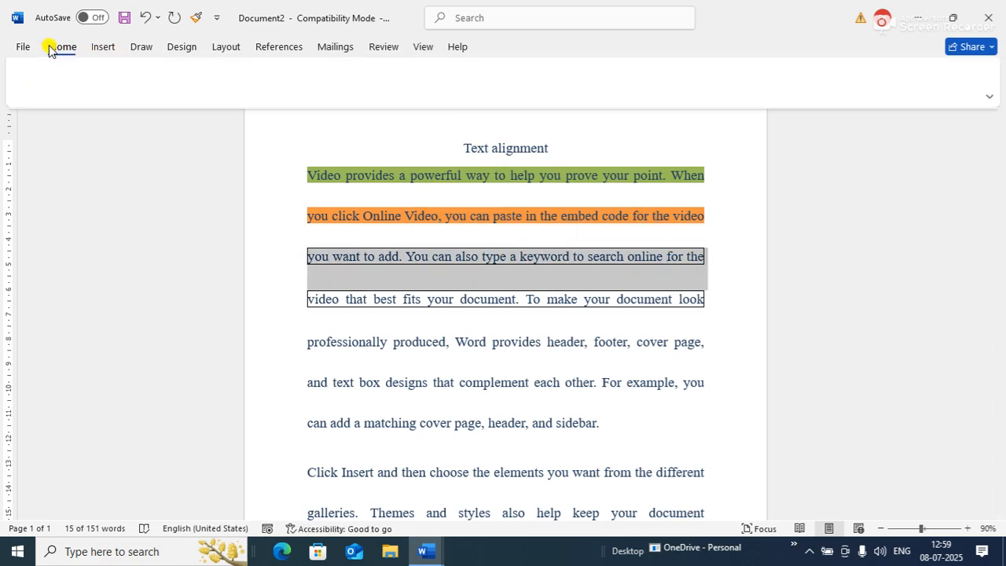
left_click(459, 100)
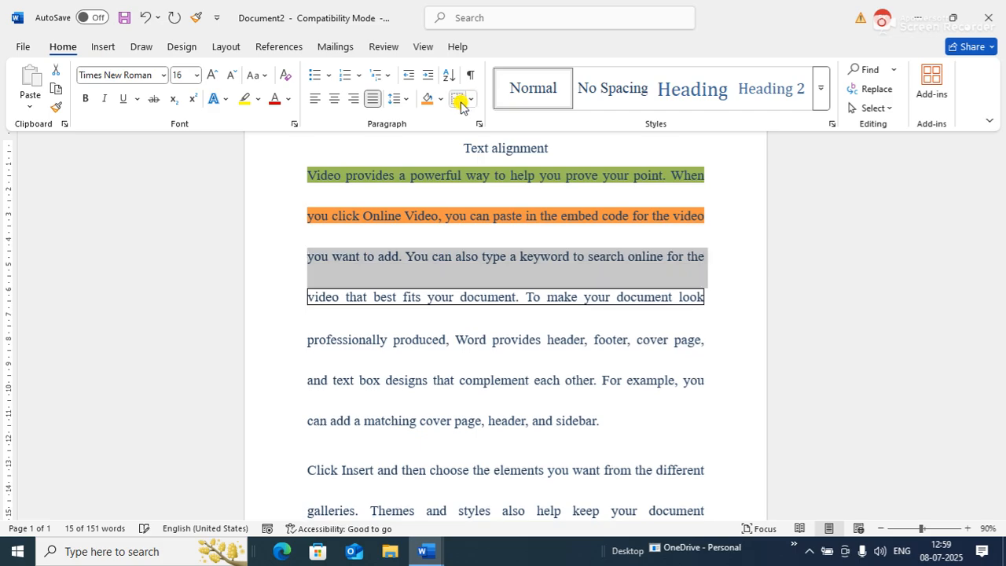
left_click(352, 301)
Remove the remaining box border from the fourth line of the first body paragraph with No Border.
left_click(307, 298)
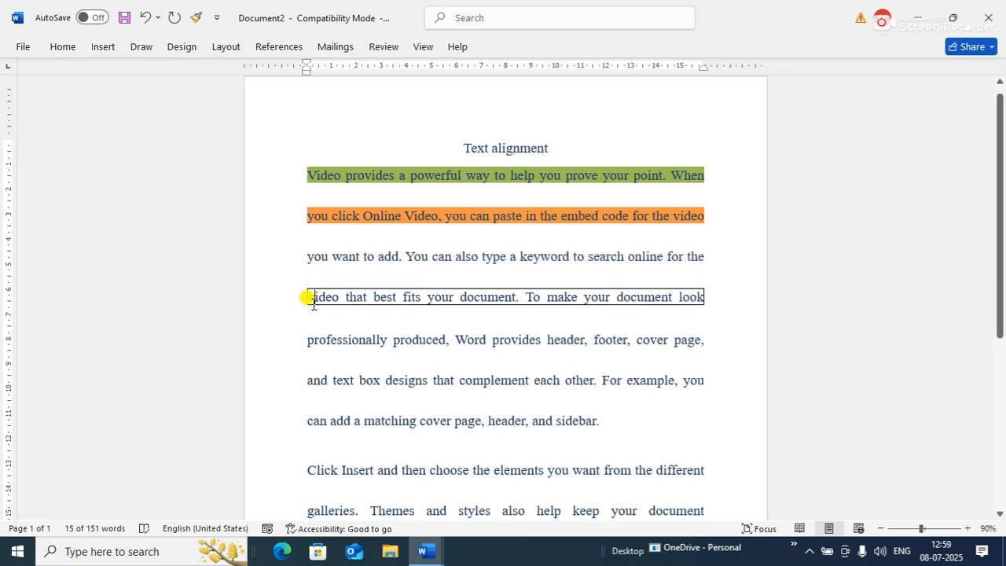
left_click_drag(296, 290, 706, 291)
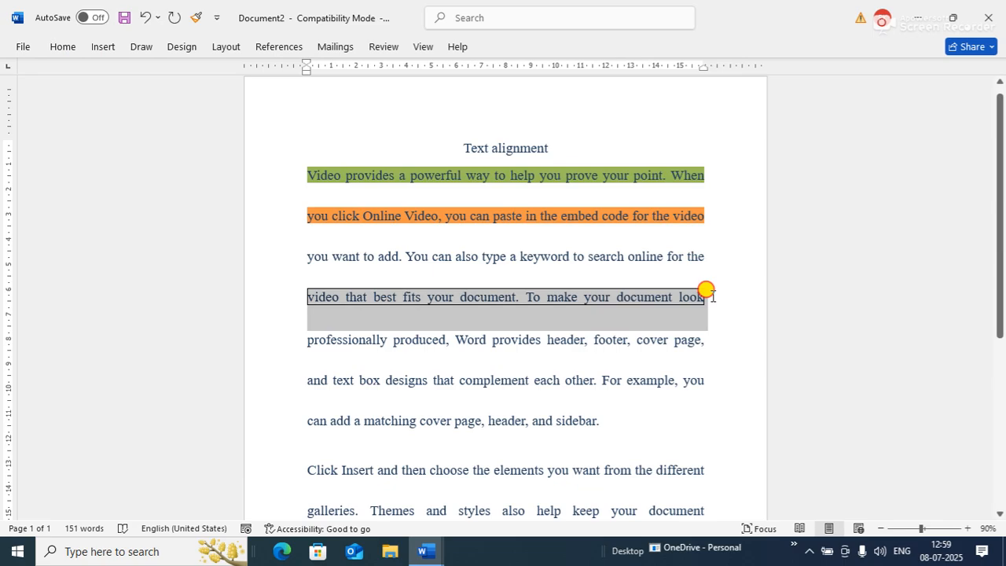
left_click(57, 46)
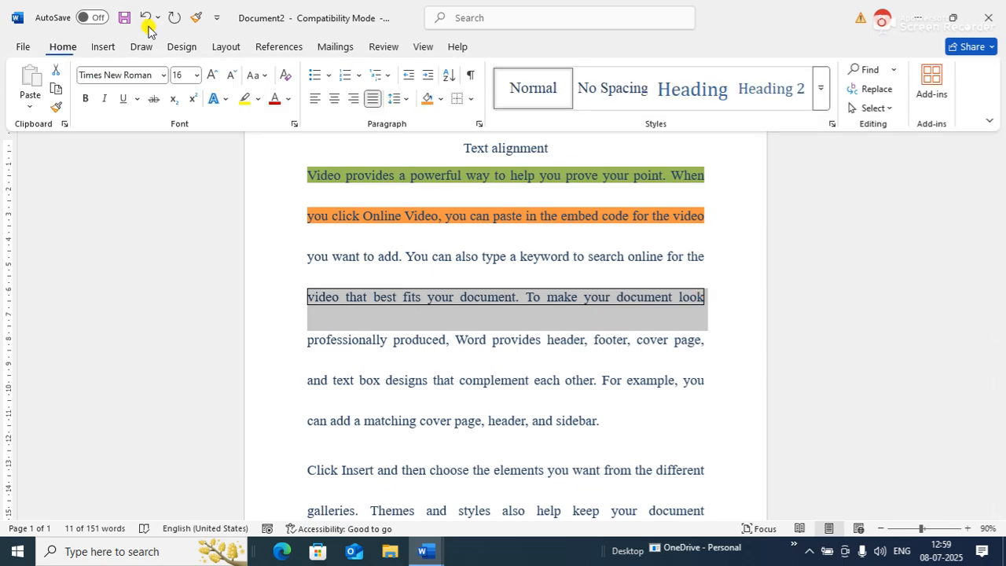
left_click(454, 103)
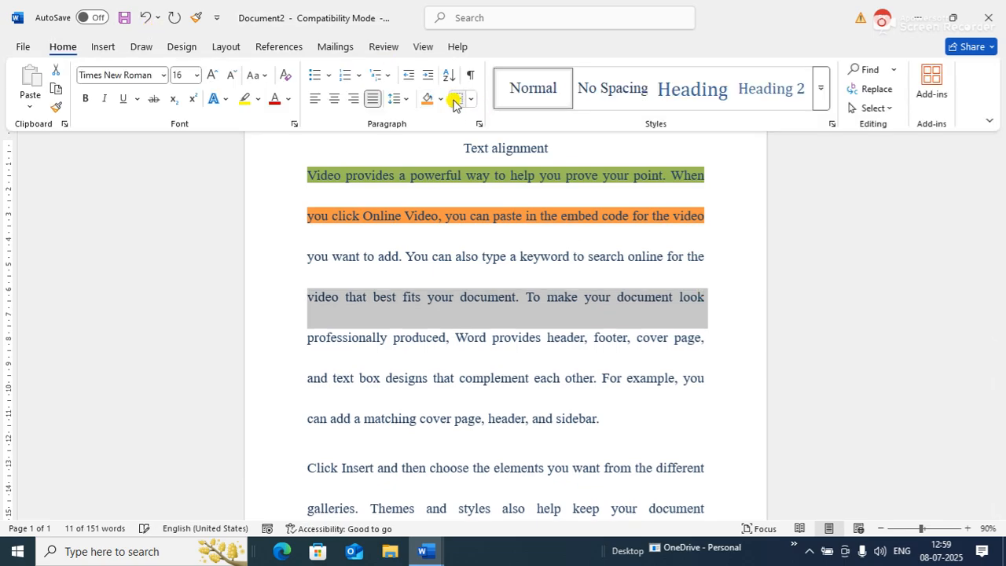
left_click(711, 279)
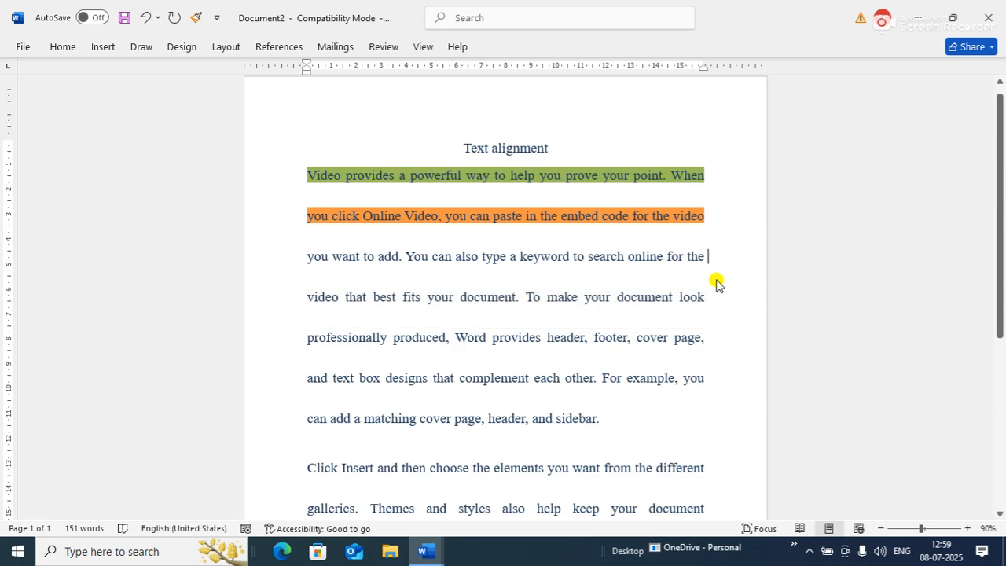
left_click(57, 49)
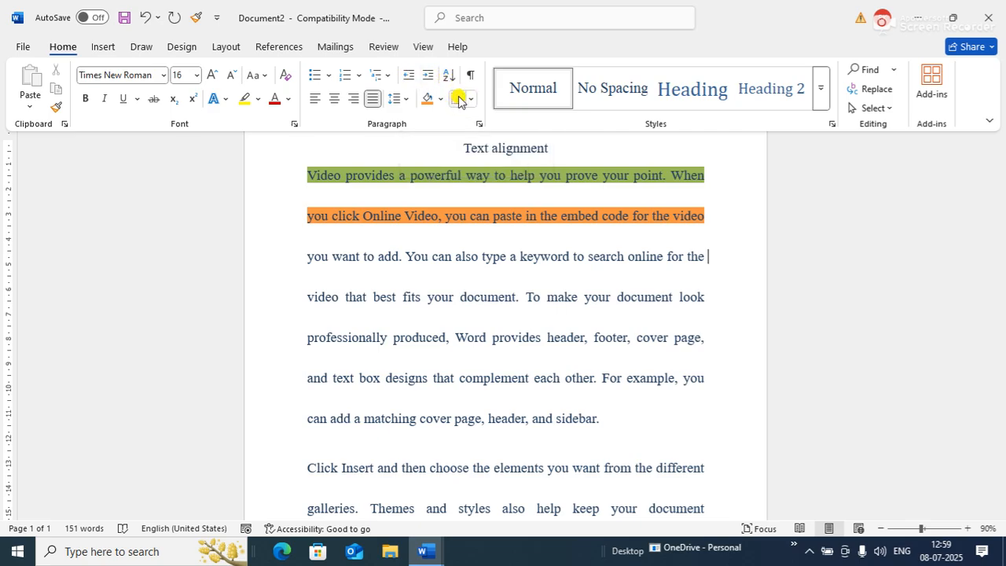
left_click(727, 278)
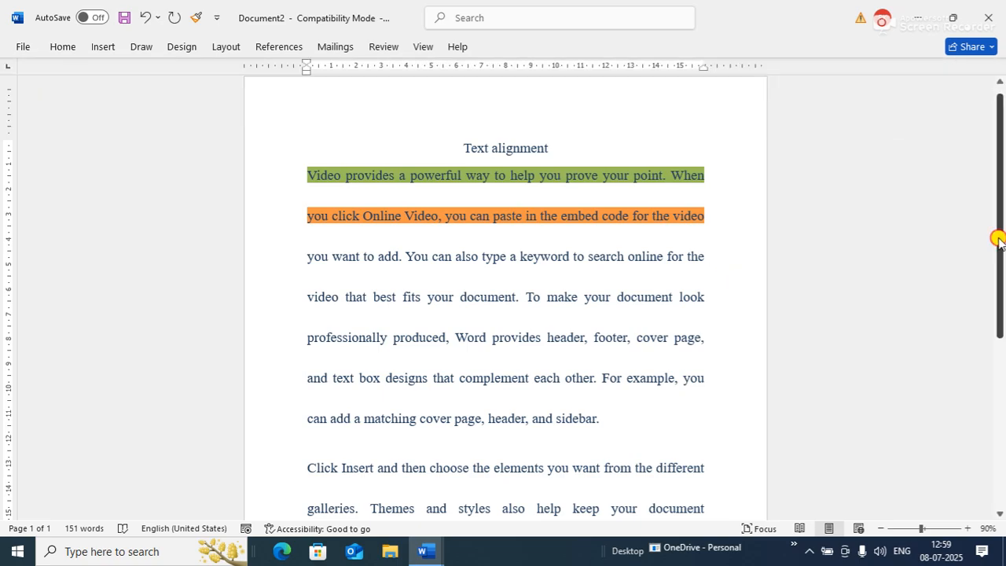
Insert a page break after the last body paragraph to start a blank second page.
left_click_drag(1000, 237, 974, 202)
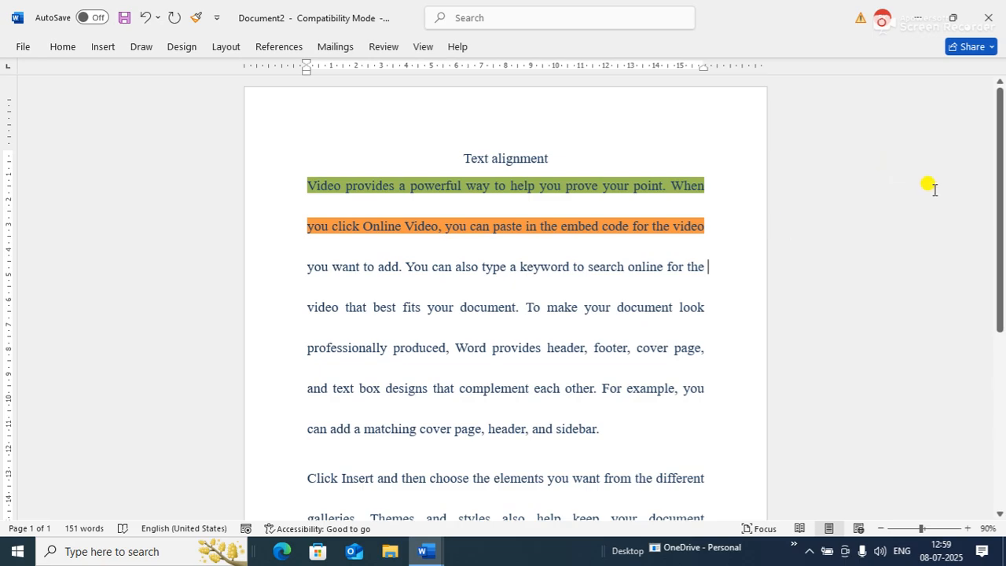
left_click_drag(1000, 208, 1000, 385)
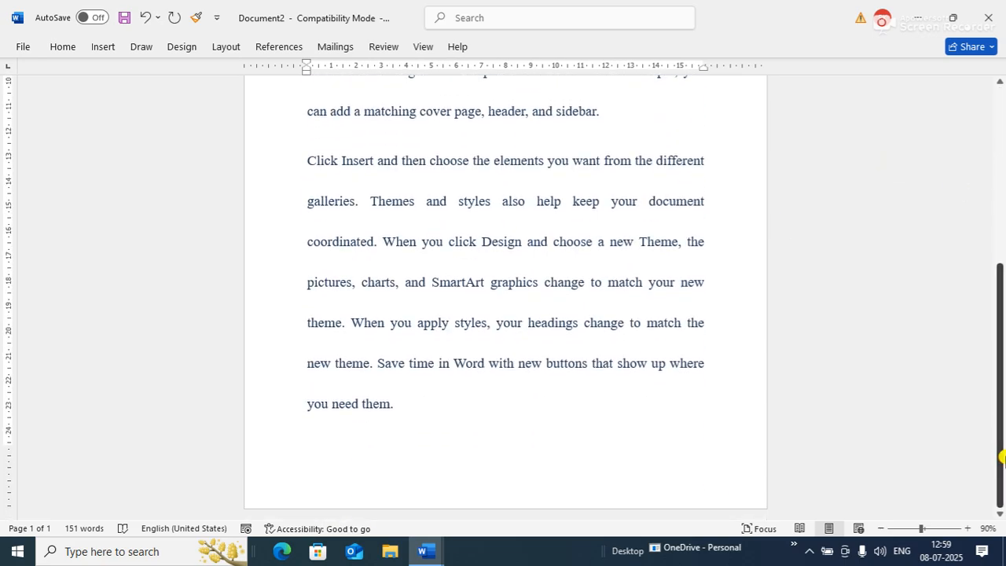
left_click(494, 420)
key("ctrl+Return")
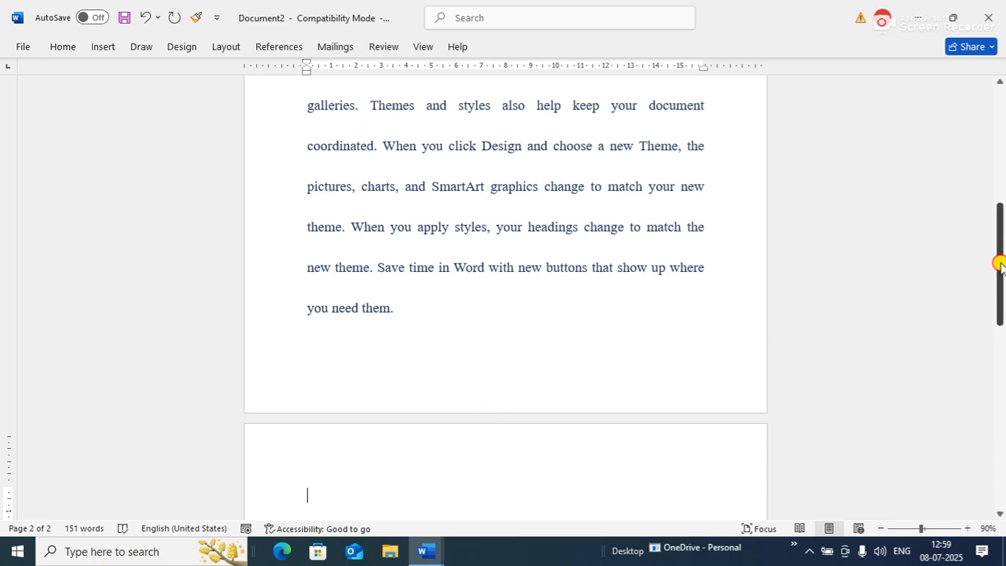
left_click_drag(1000, 250, 1003, 318)
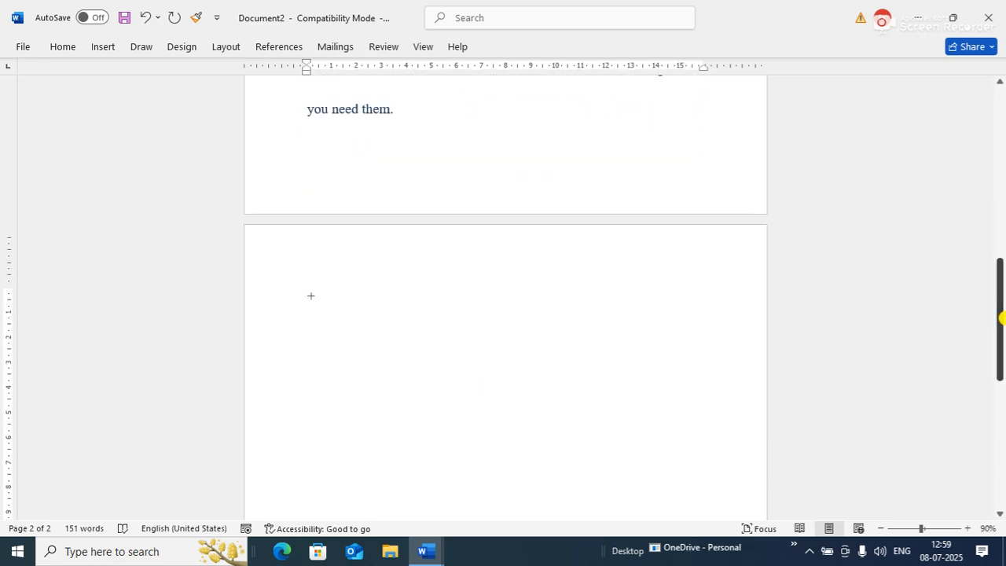
Create a one-row, three-column table at the start of the second page from a text line of plus signs and hyphens.
type("+---")
type("----------+")
type("--------------")
type("-")
type("+")
type("----")
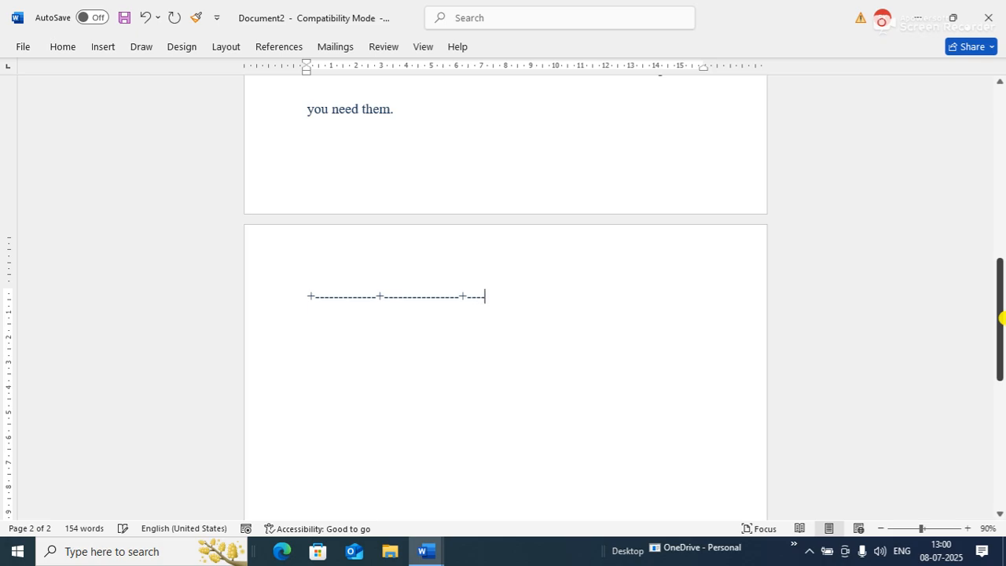
type("----------+")
key("Return")
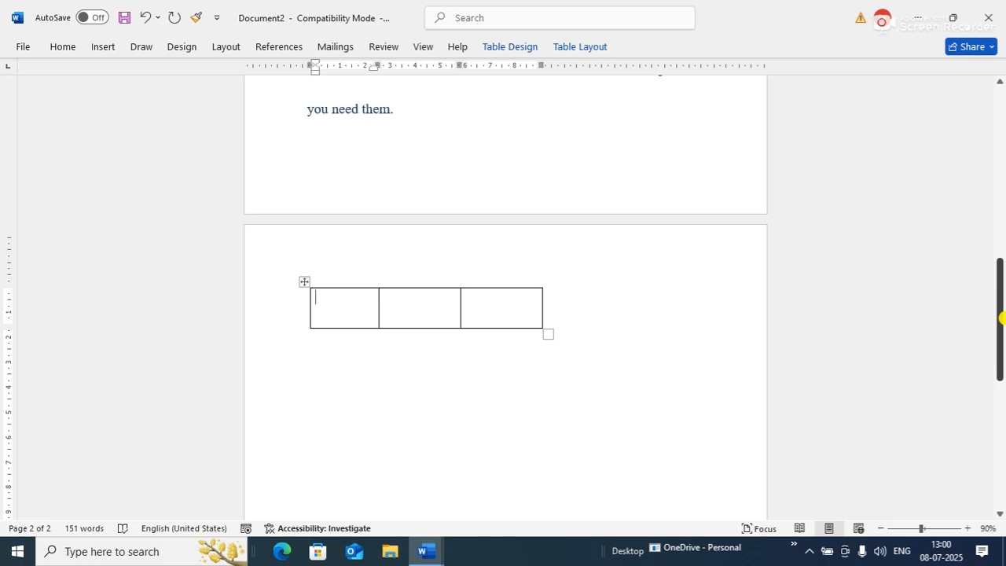
Fill the table's first row with the headings Name, Course and Fee, and add a second row.
left_click(92, 50)
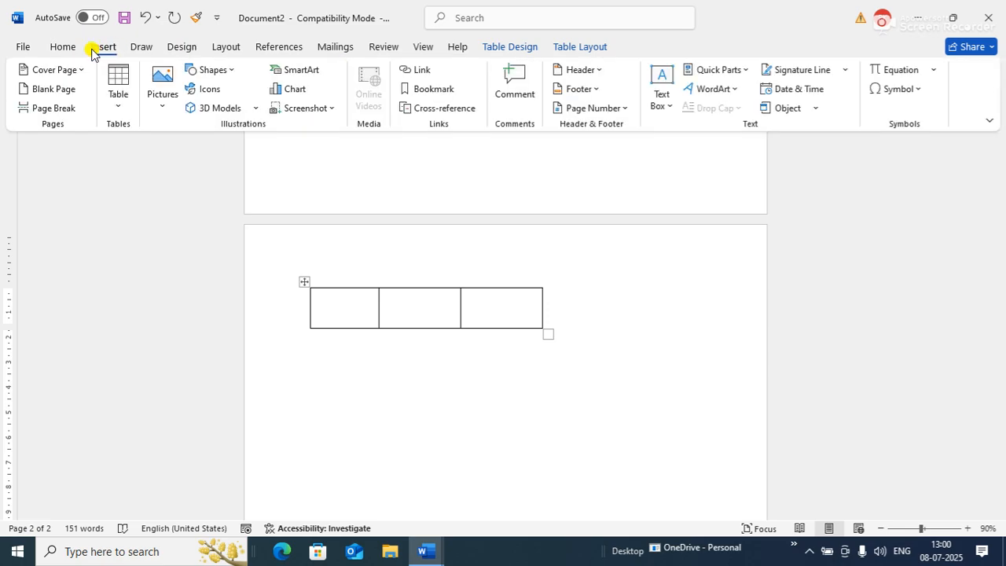
left_click(117, 108)
left_click(399, 287)
type("Name")
key("Tab")
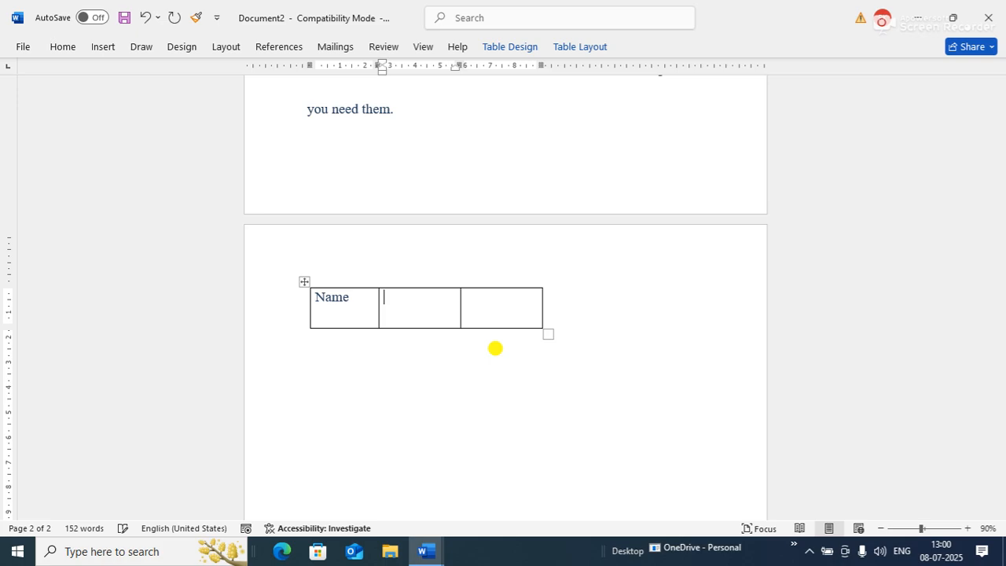
type("course")
key("Tab")
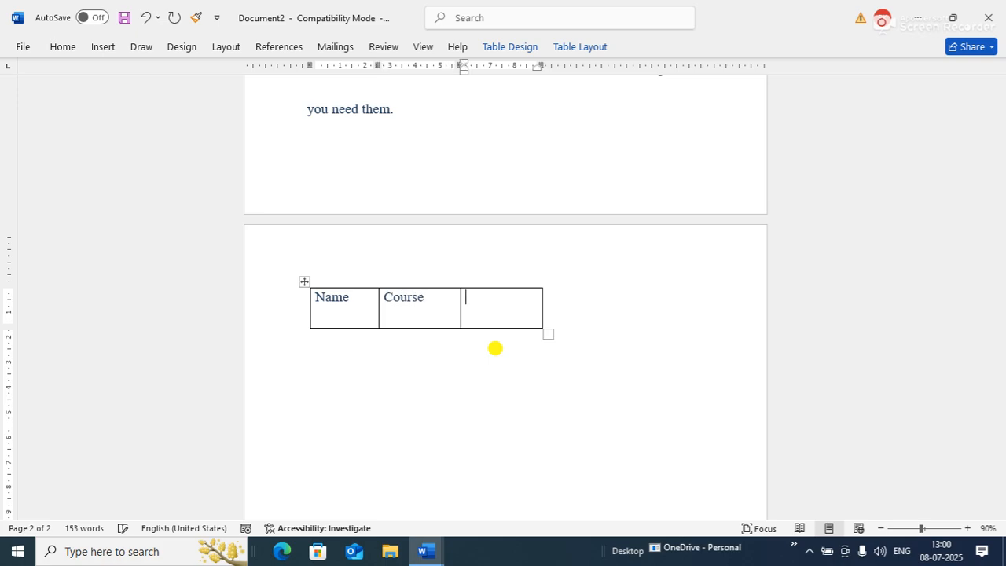
type("fee")
key("Tab")
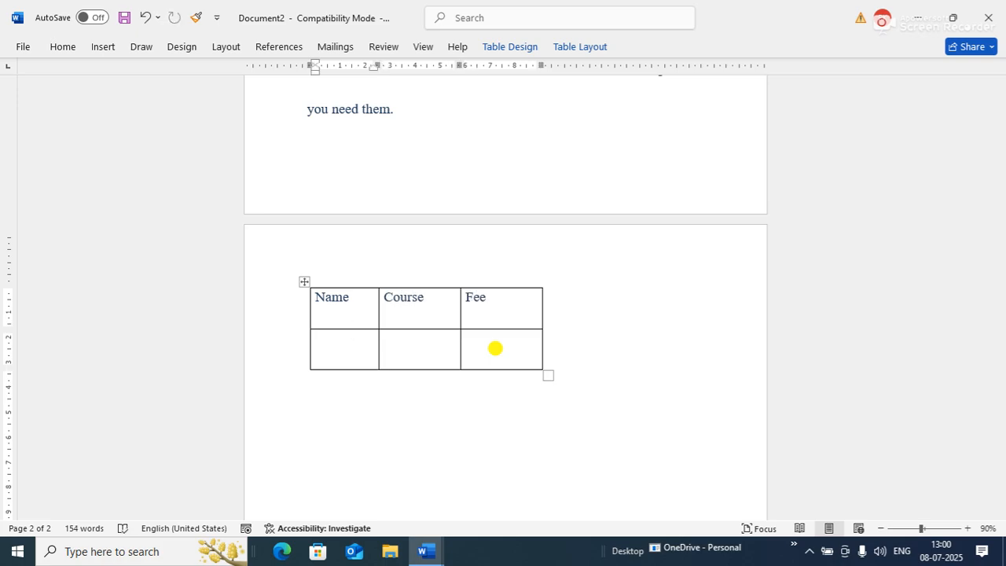
Fill the second table row with a student's first name, course Adca and fee 8000, and add a third row.
type("pranav")
key("Tab")
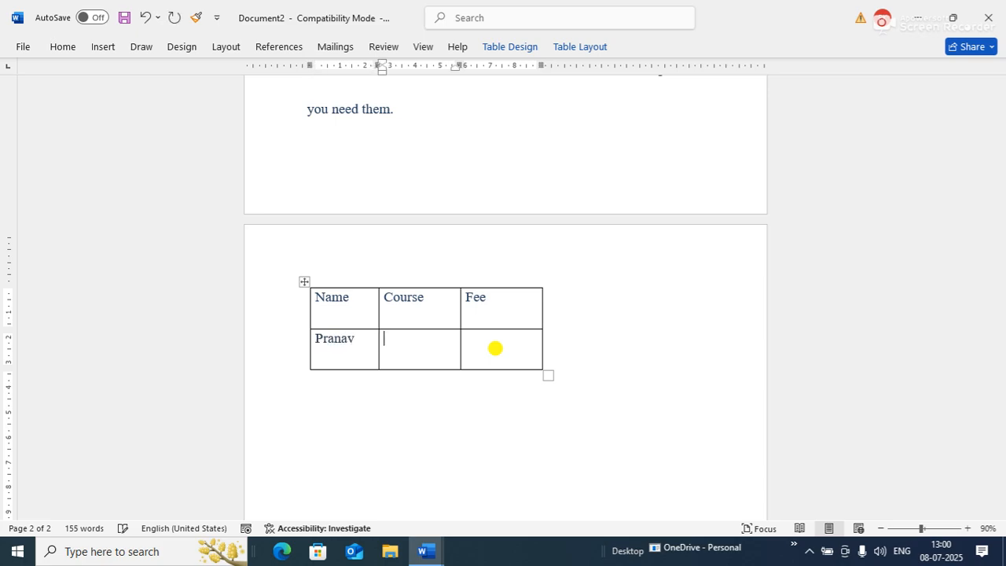
type("adca")
key("Tab")
type("8000")
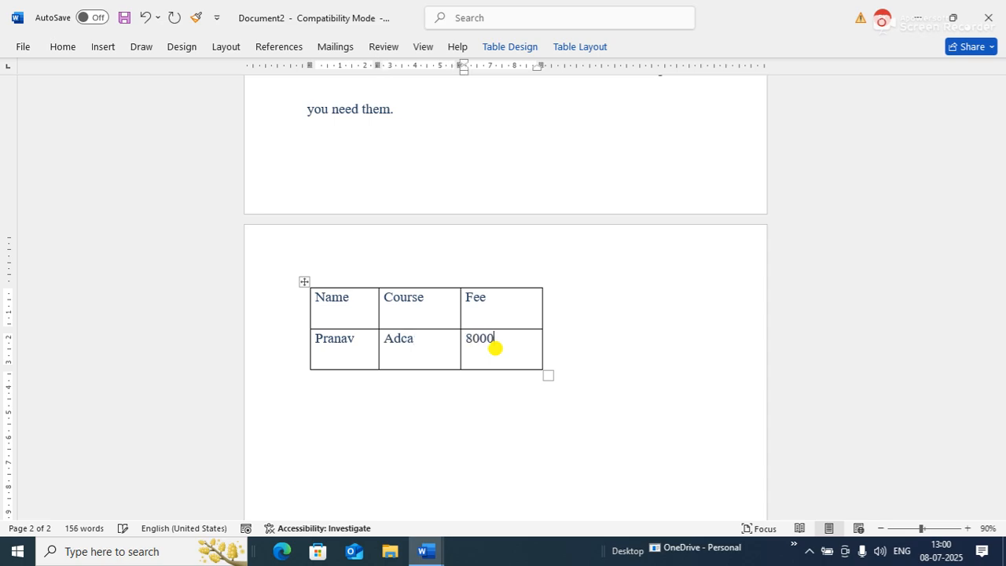
key("Tab")
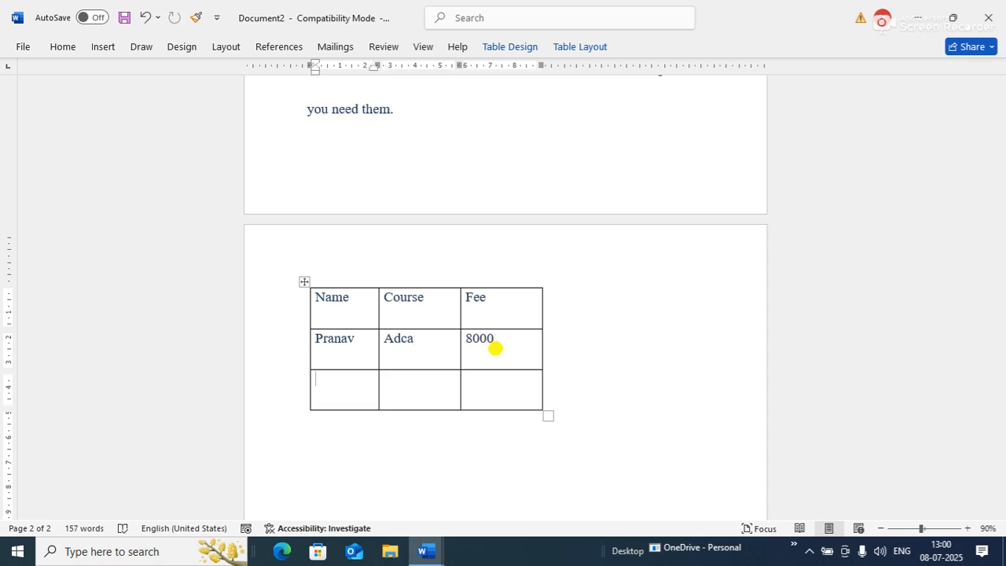
Enter another student's first name, Adca and 8000 in the third table row, and add a fourth row.
type("amit")
key("Tab")
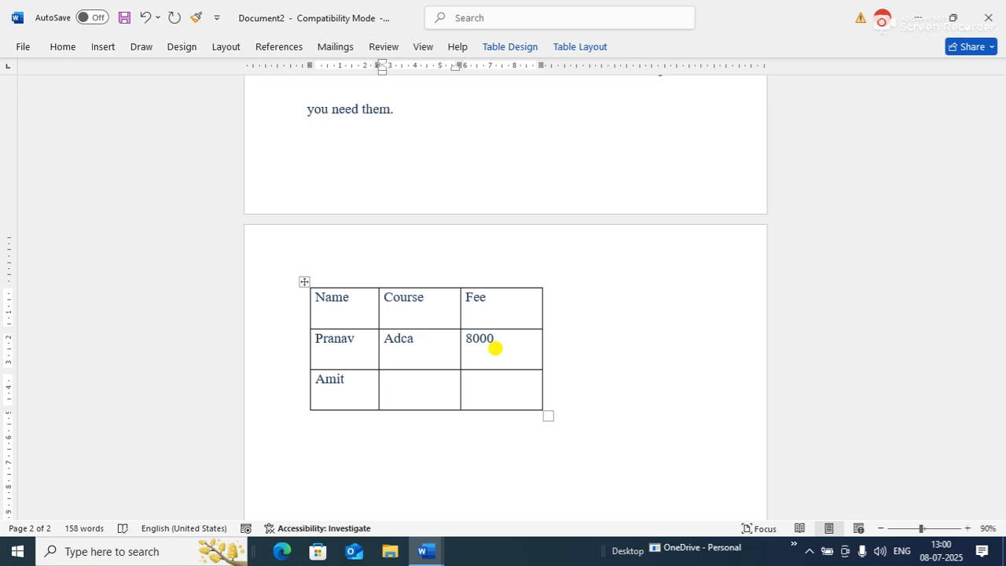
type("adca")
key("Tab")
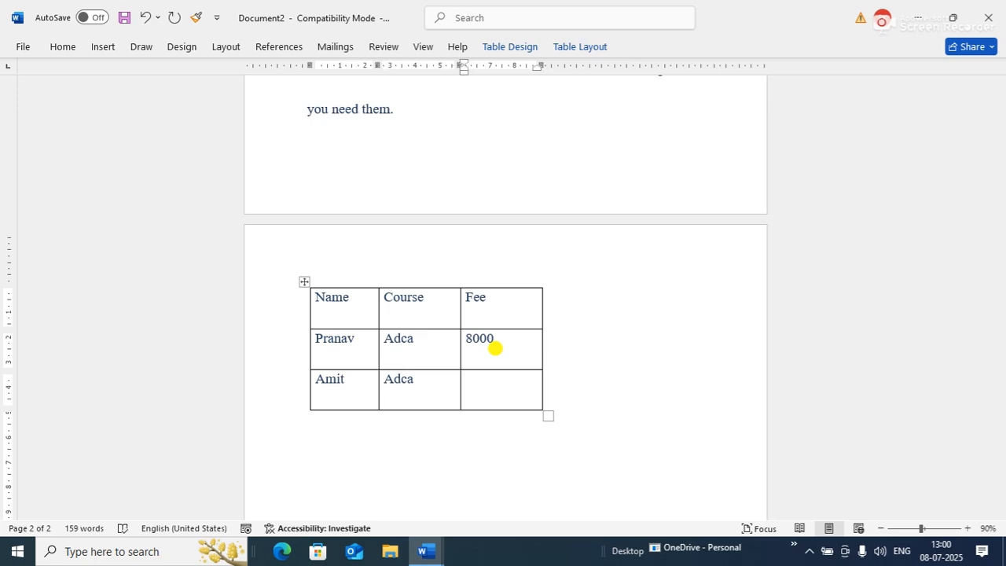
type("8000")
key("Tab")
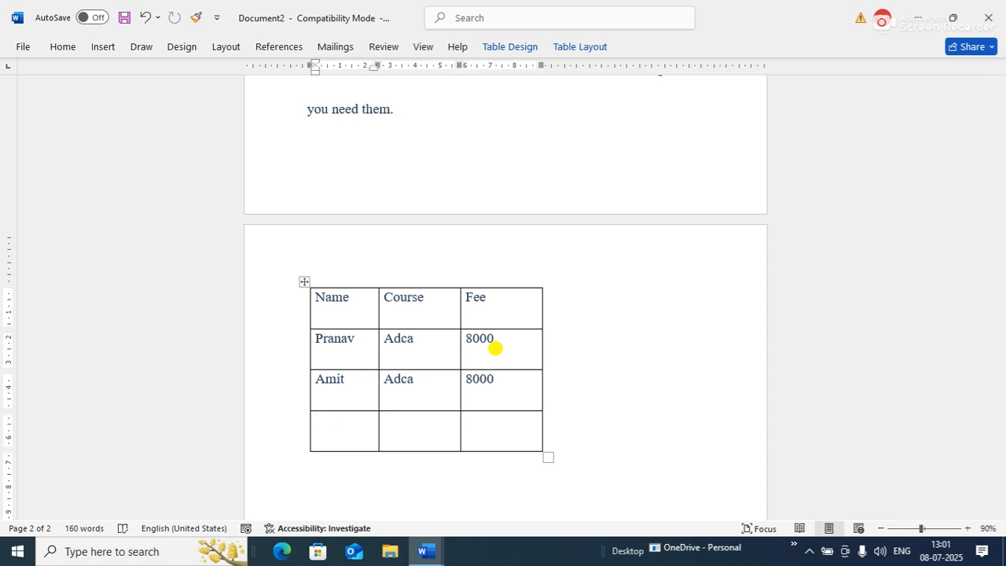
Enter a third student's first name, Adca and 8000 in the fourth table row, and add a fifth row.
type("price")
key("BackSpace")
key("BackSpace")
key("BackSpace")
type("ince")
key("Tab")
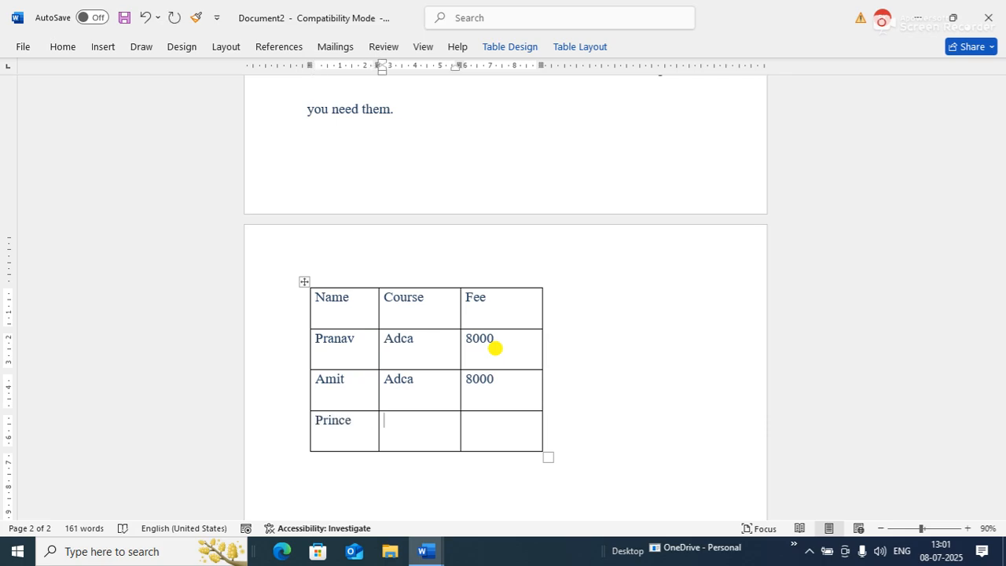
type("adca")
key("Tab")
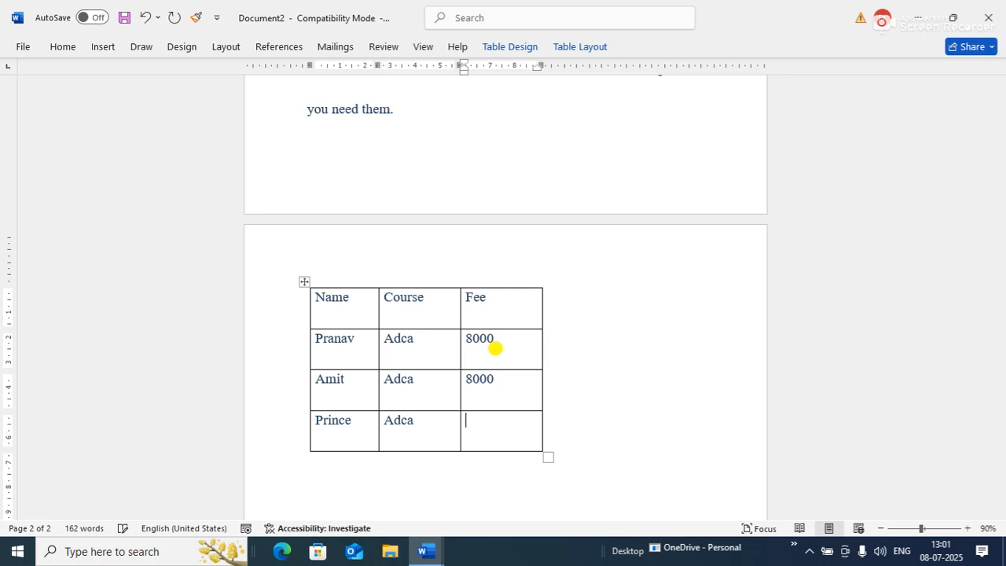
type("8000")
key("Tab")
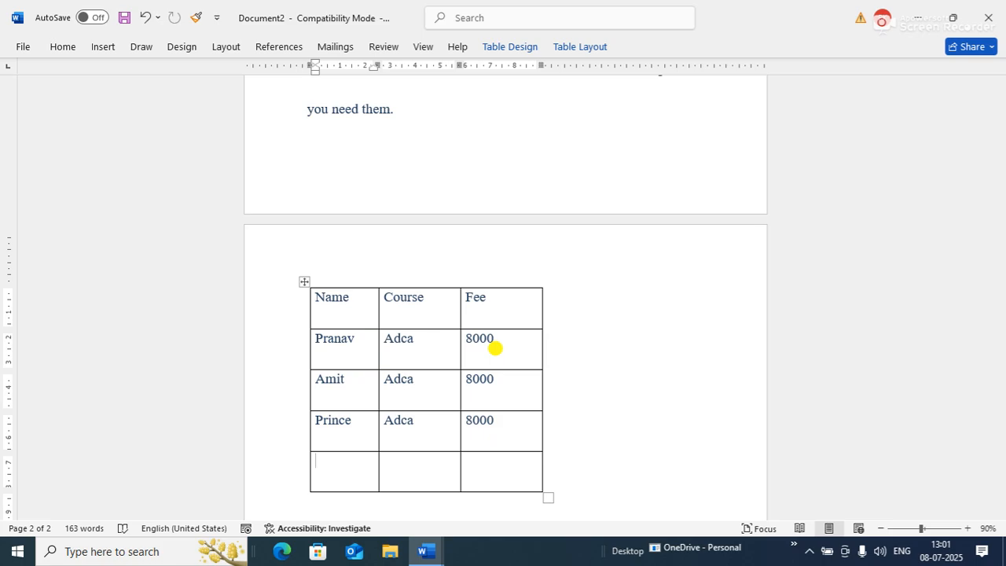
Enter a fourth student's first name, Adca and 8000 in the fifth table row, and add a sixth row.
type("abhinav")
key("Tab")
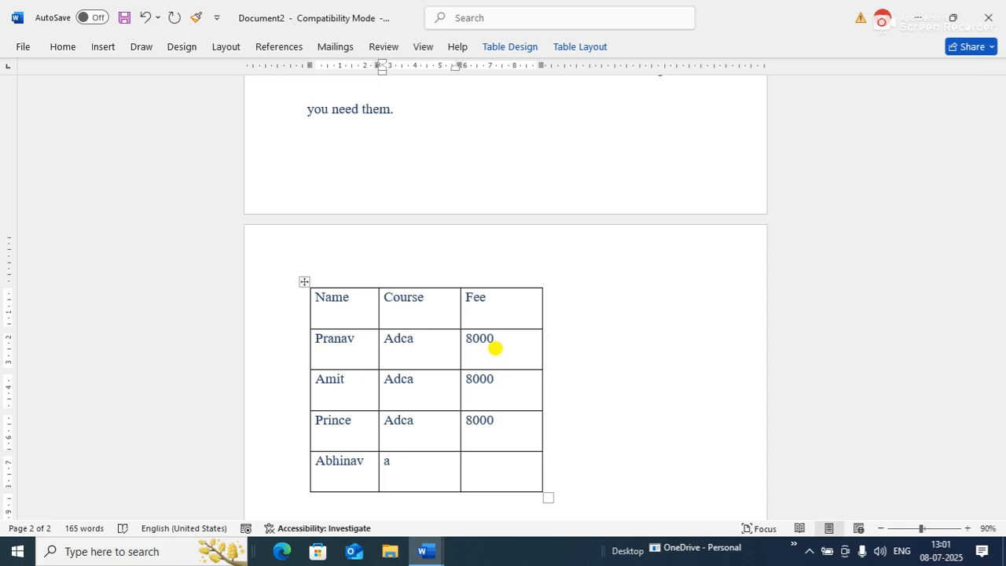
key("Tab")
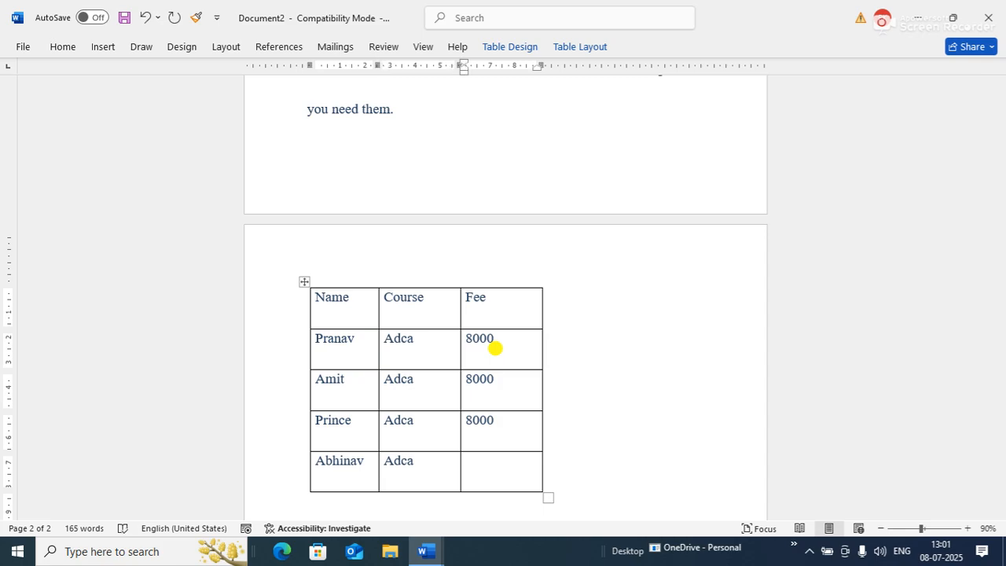
key("Tab")
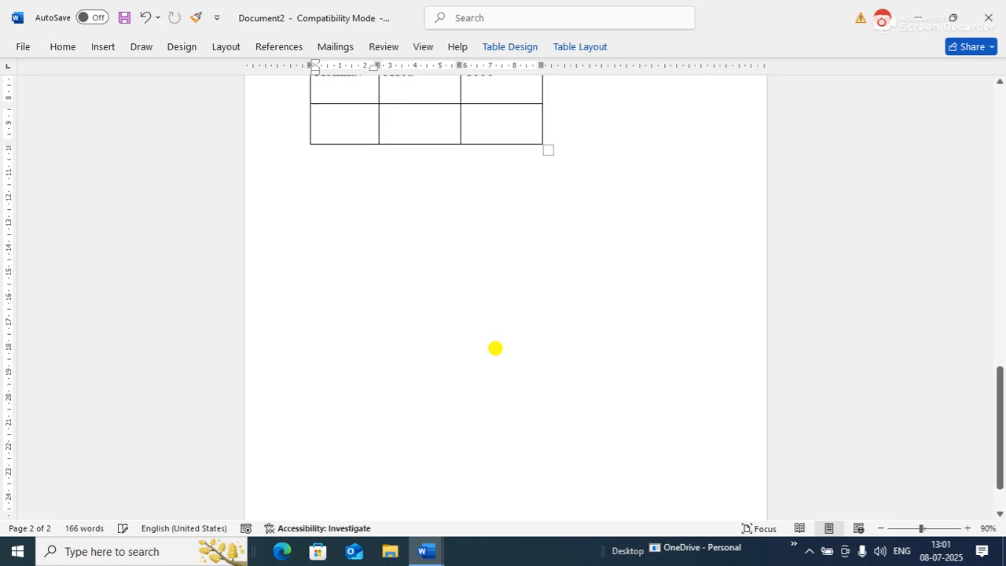
Complete the sixth table row with a fifth student's first name, course Adca and fee 8000.
left_click_drag(998, 409, 969, 315)
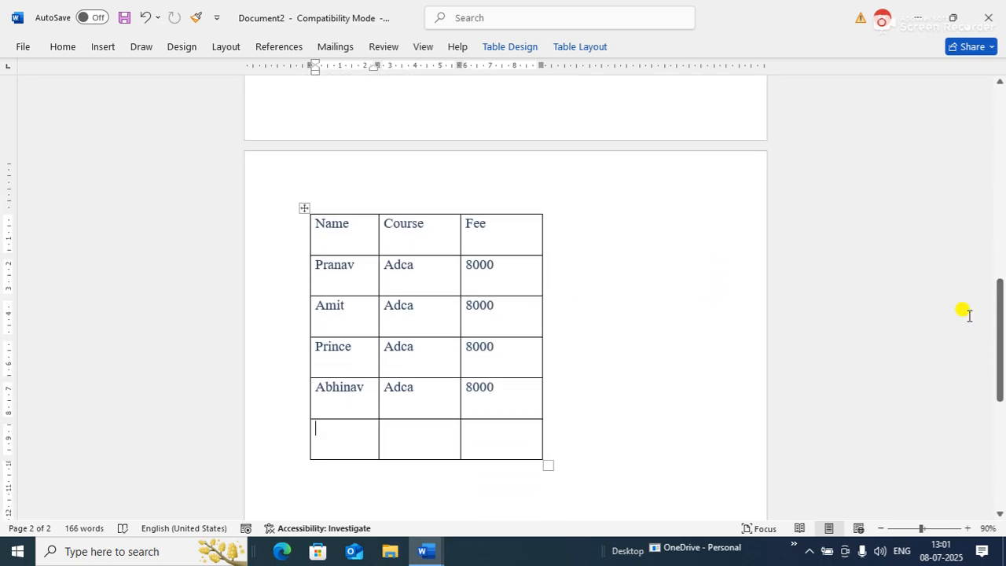
type("dan")
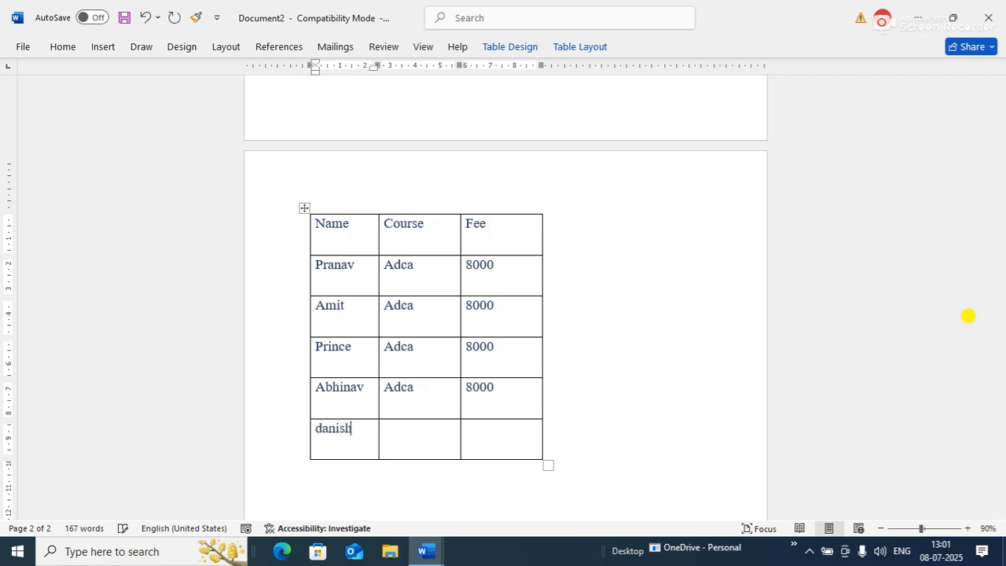
type("ish")
key("Tab")
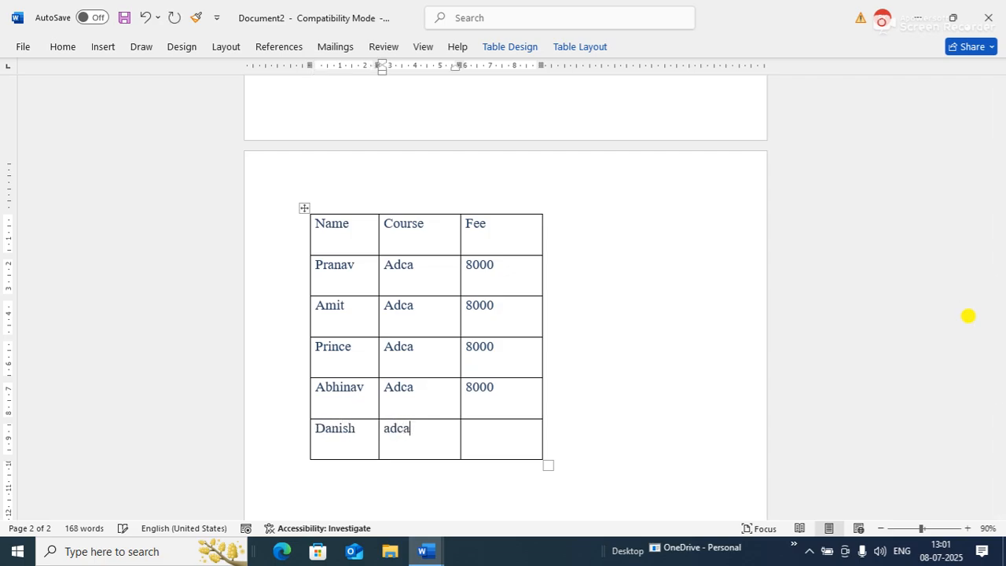
key("Tab")
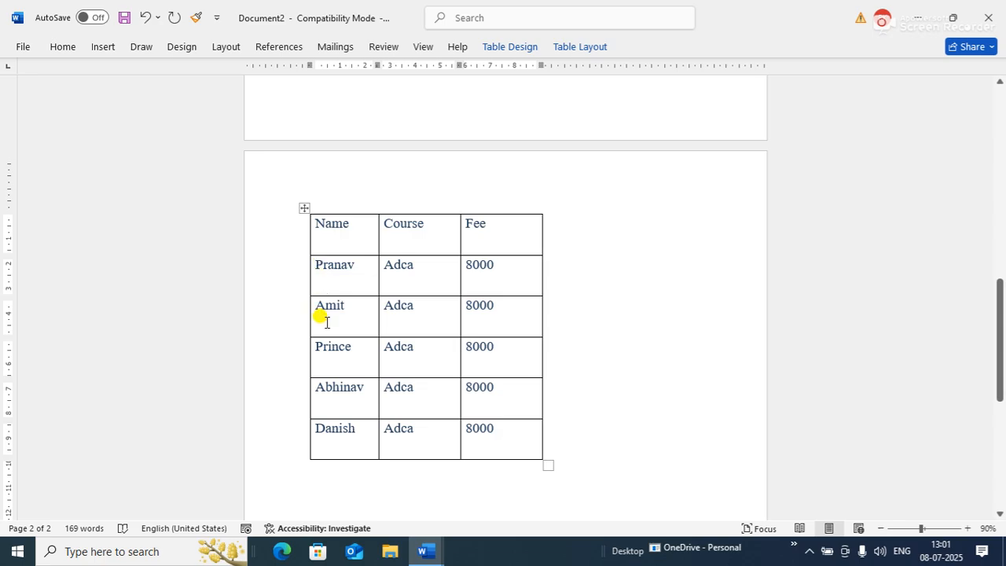
Try to sort the whole table by Name as text in ascending order, with the Sort dialog moved clear of the table.
left_click(305, 209)
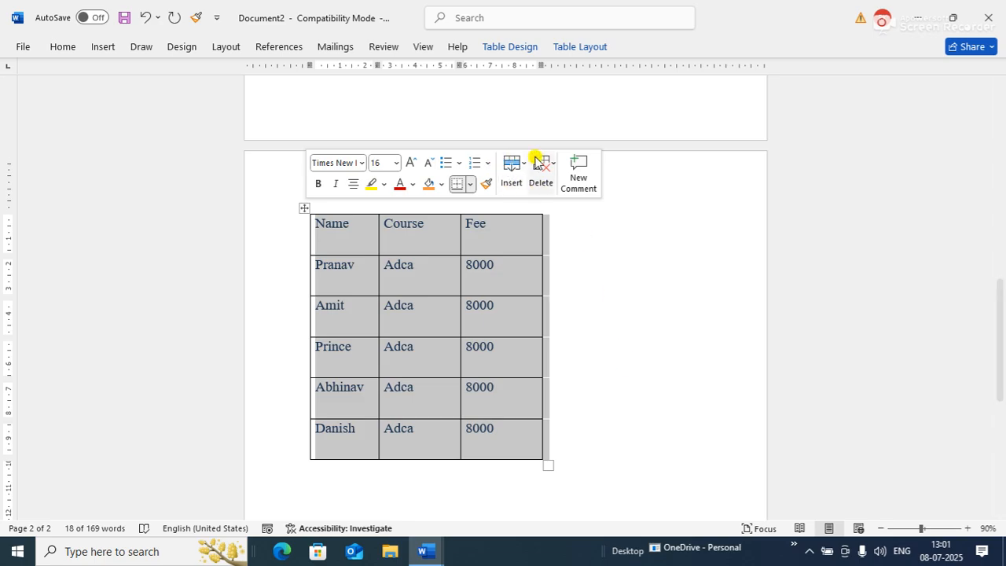
left_click(56, 50)
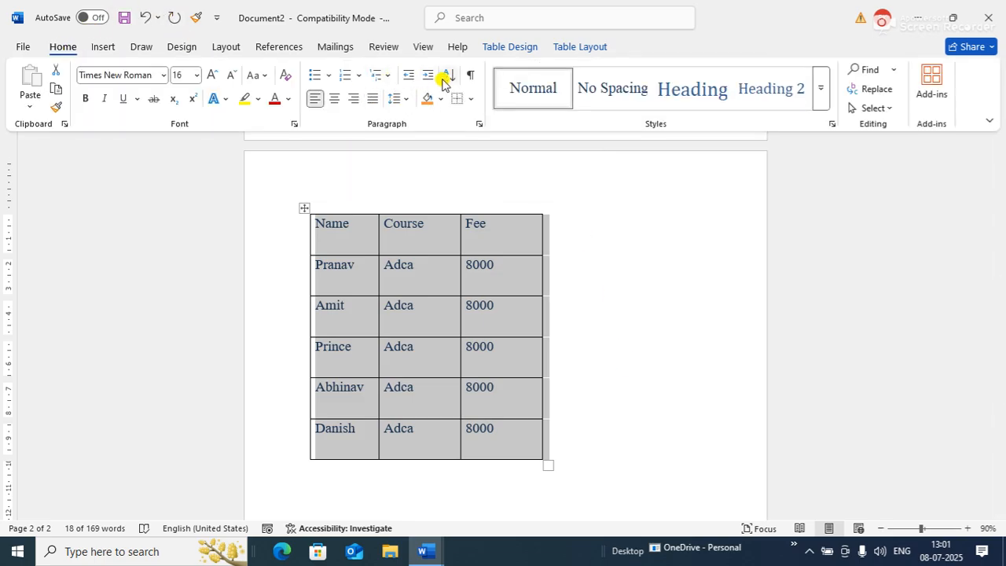
left_click(444, 79)
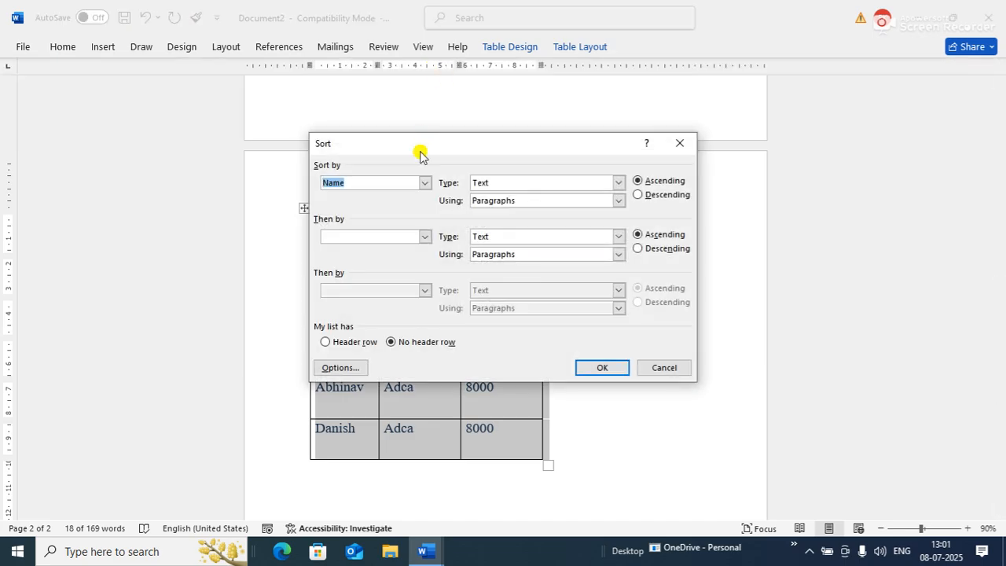
left_click_drag(418, 149, 643, 174)
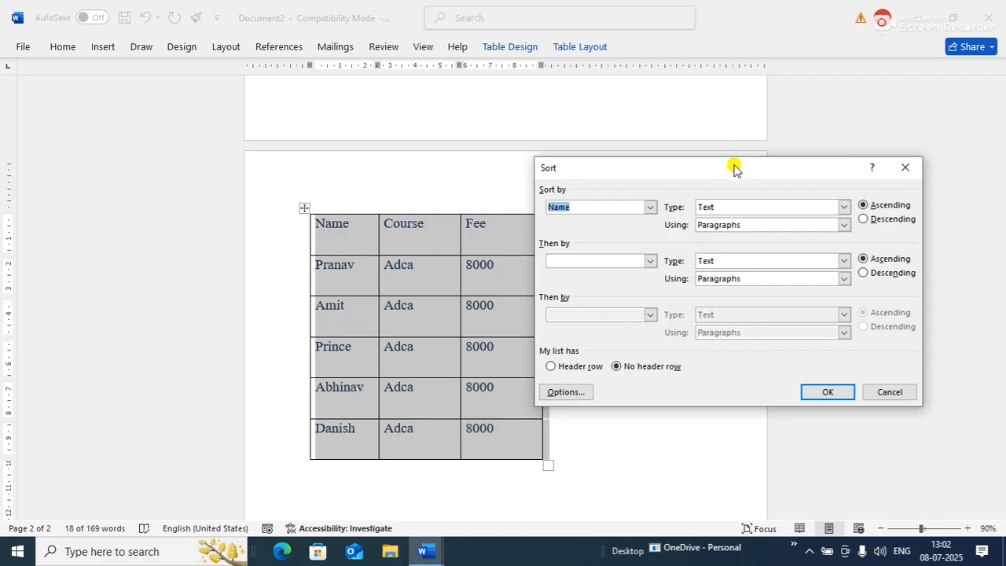
left_click_drag(731, 164, 800, 99)
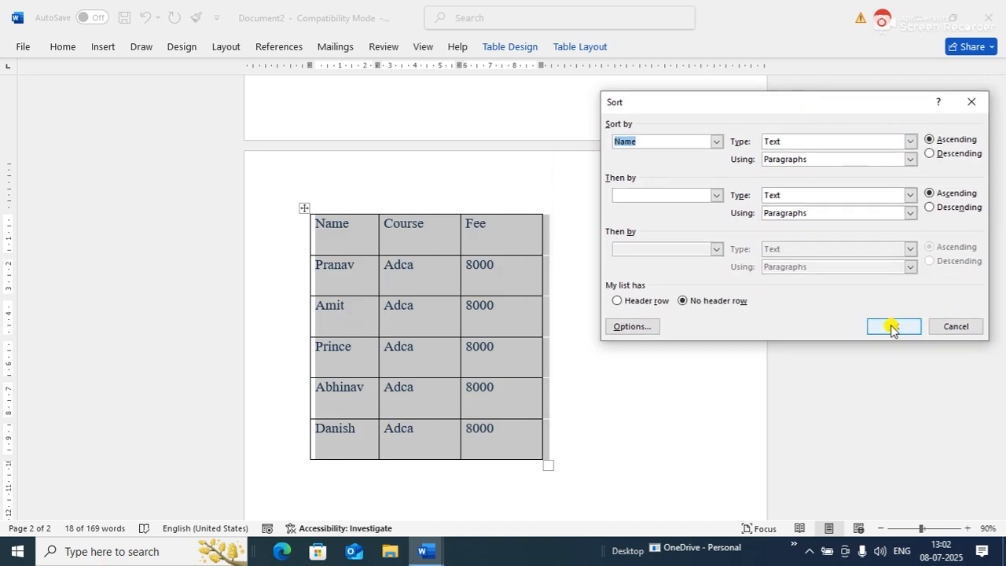
left_click(892, 326)
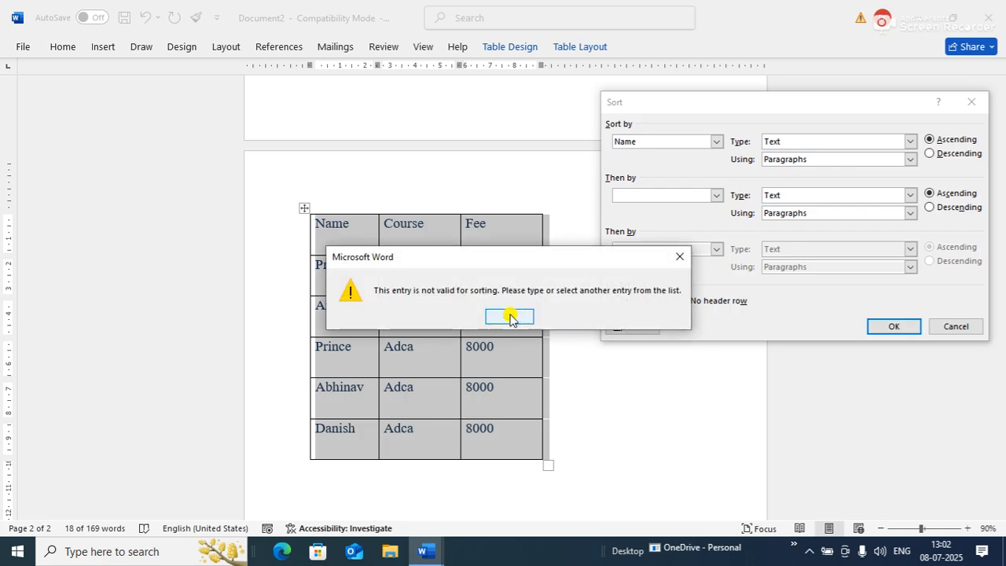
left_click(510, 316)
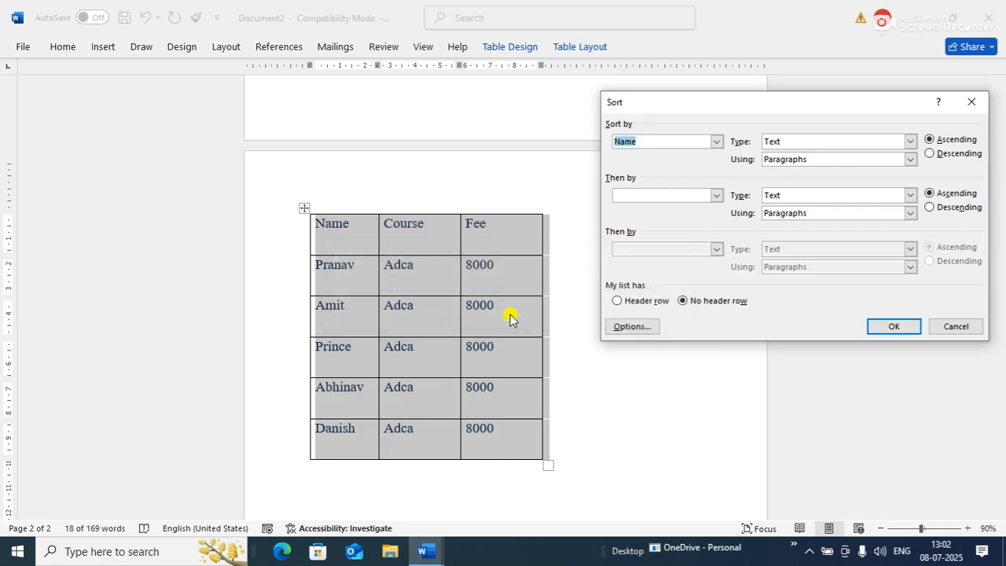
Sort the table by Column 1 as text in ascending order with no header row.
left_click(717, 141)
left_click(659, 156)
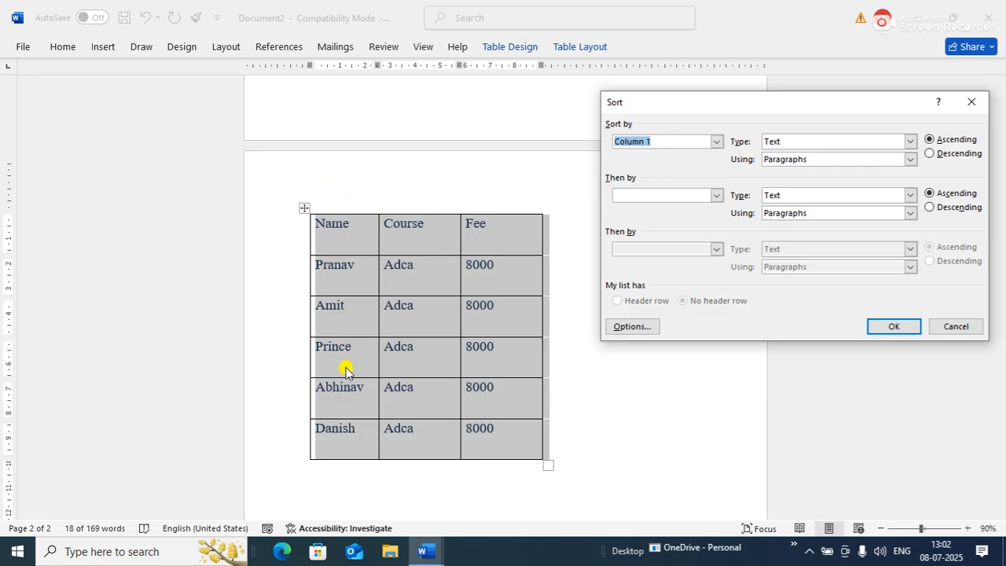
left_click(885, 327)
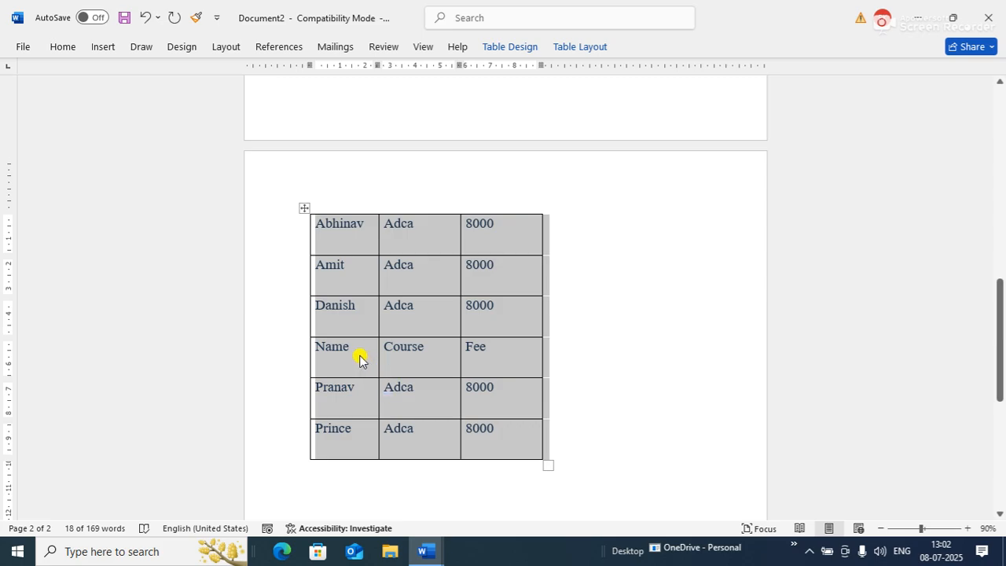
Delete the entire row containing Name, Course and Fee from the middle of the sorted table.
left_click(330, 351)
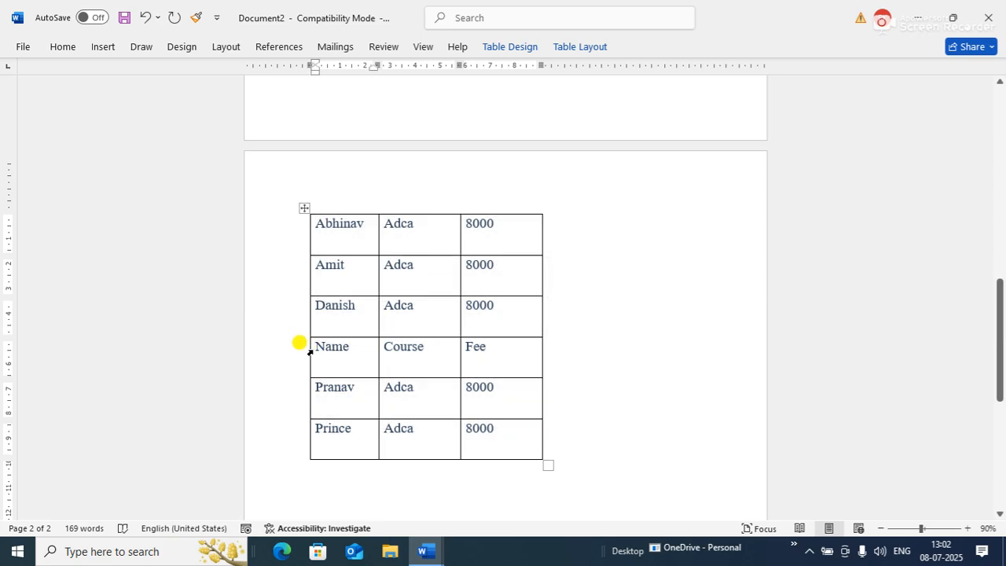
left_click(310, 352)
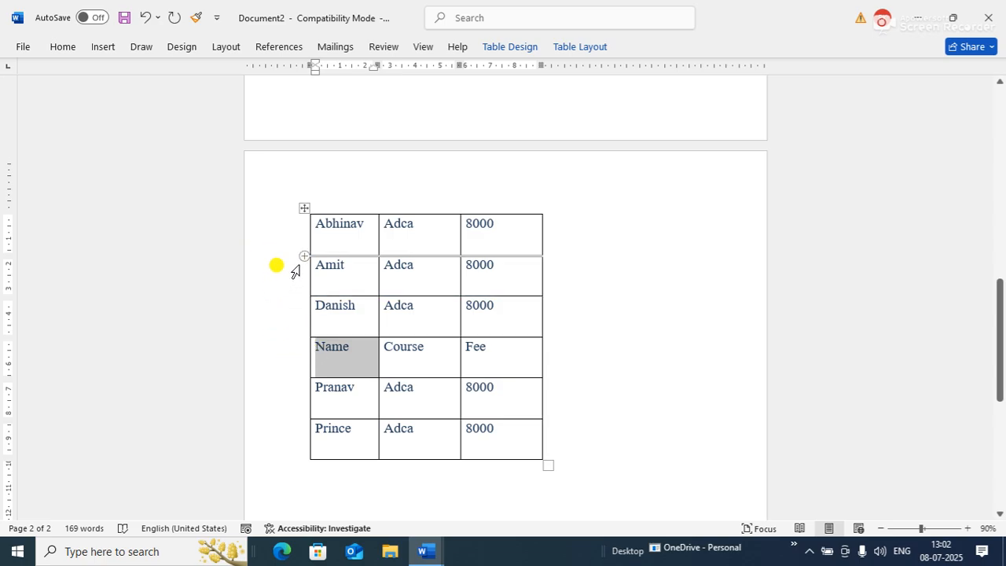
left_click(346, 340)
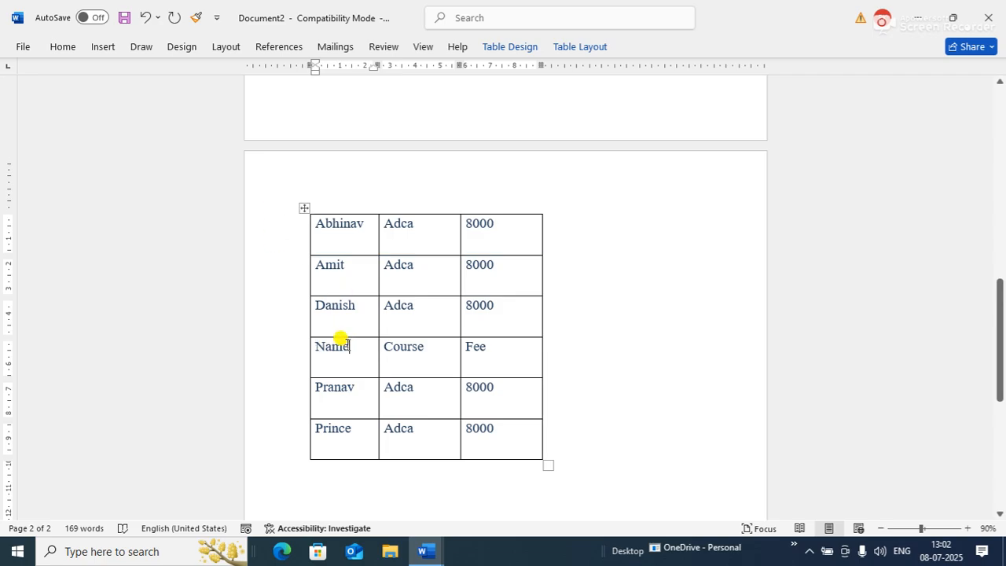
left_click_drag(317, 348, 475, 345)
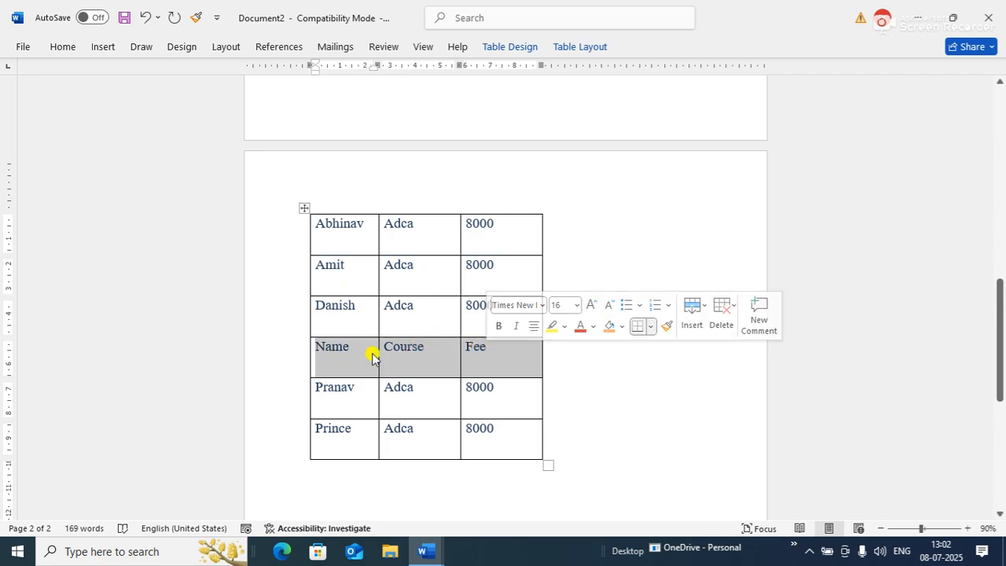
right_click(318, 353)
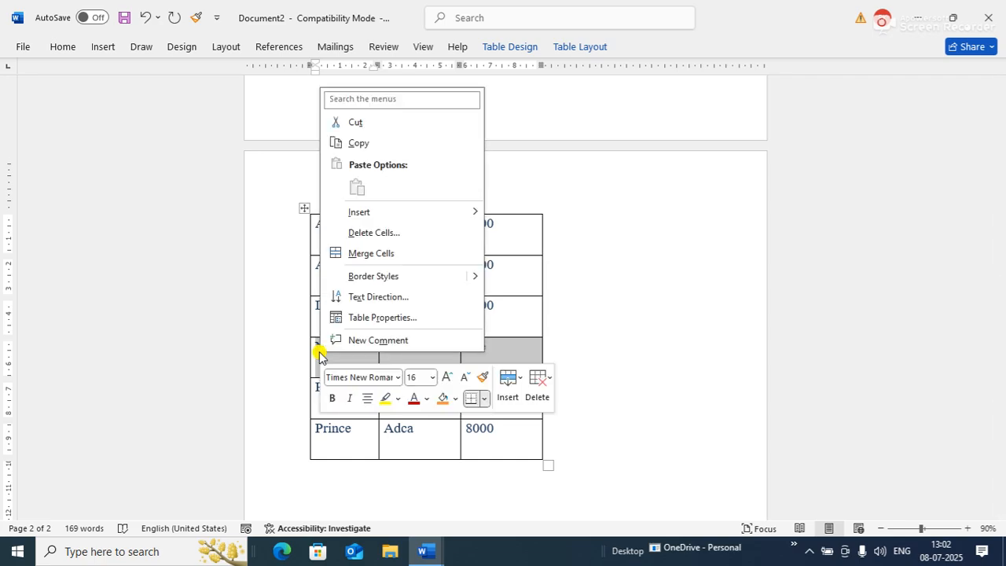
left_click(375, 232)
left_click(463, 262)
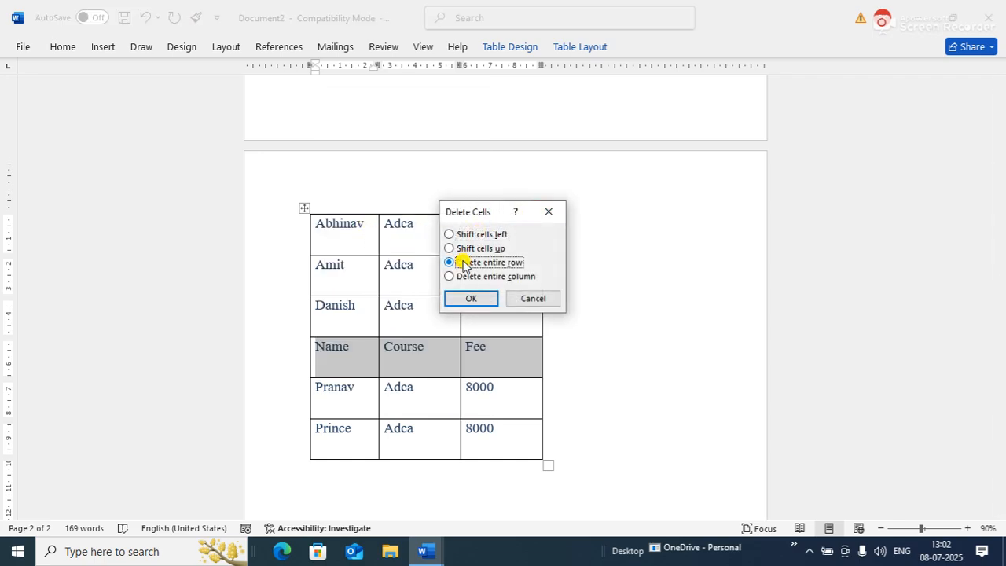
left_click(469, 299)
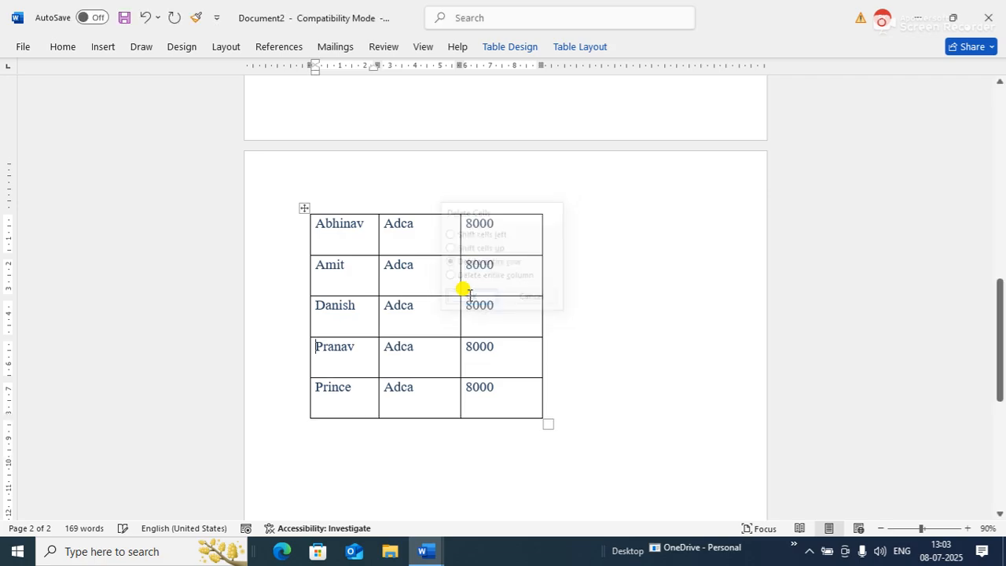
Insert a blank row above the first student row of the table.
right_click(317, 239)
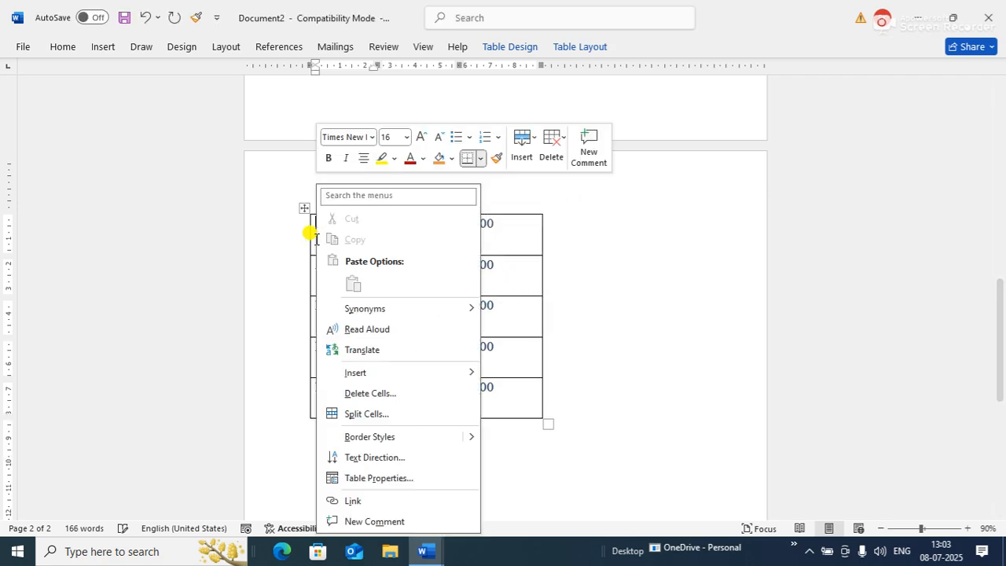
mouse_move(364, 380)
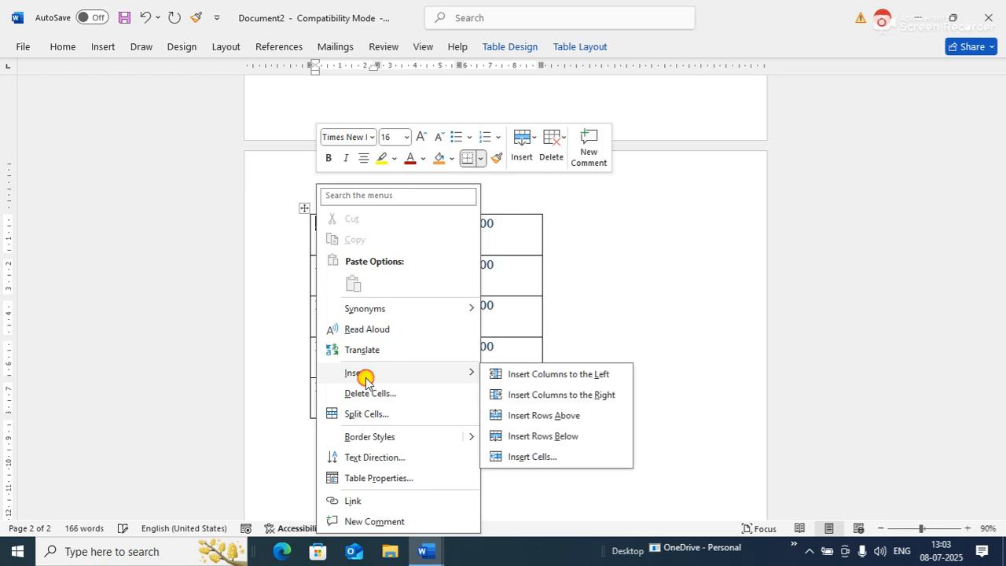
left_click(591, 421)
left_click(402, 227)
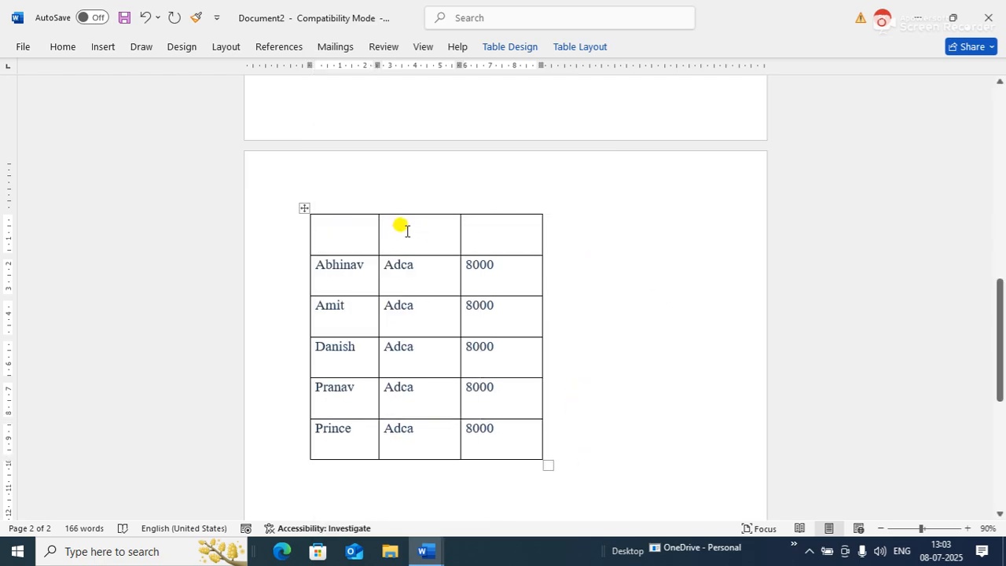
Enter the column headings Name, Course and Fee in the blank top row of the table.
left_click(324, 230)
type("Name")
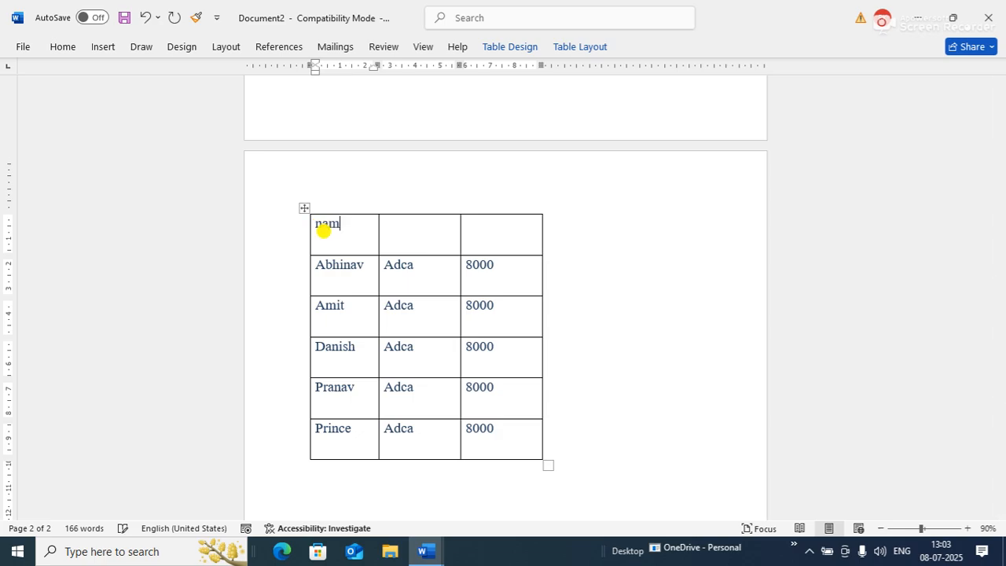
key("Tab")
type("course")
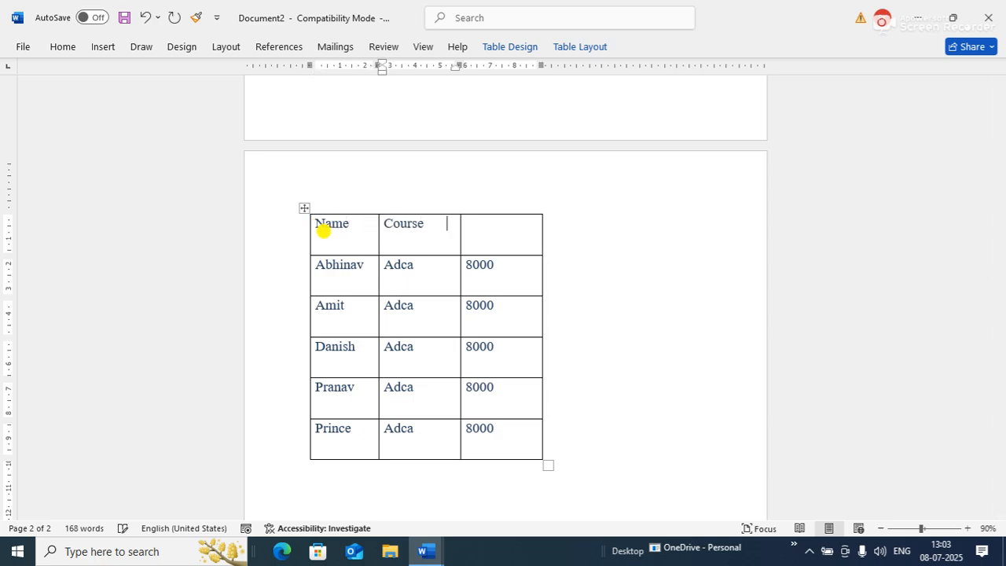
key("Tab")
type("f")
key("Tab")
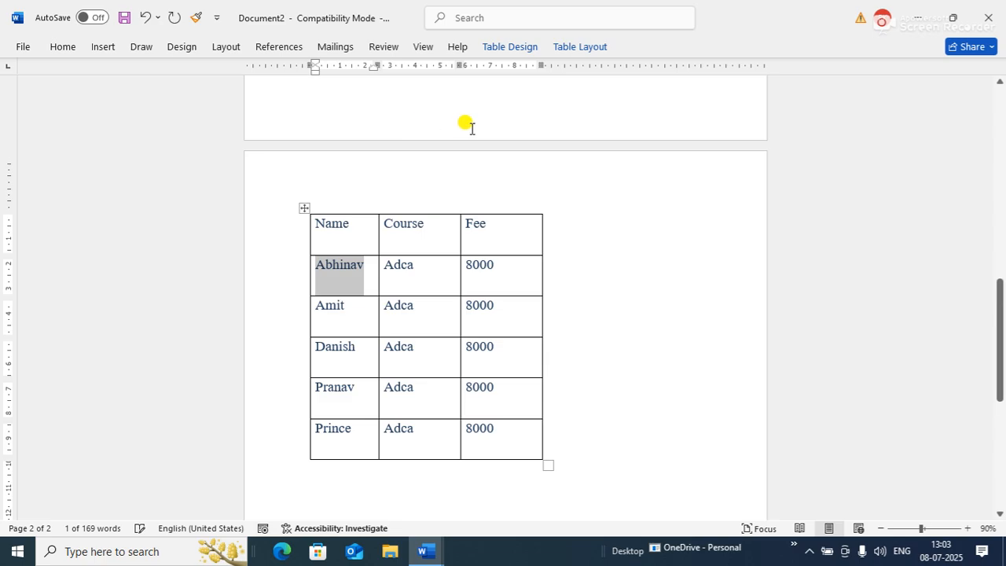
left_click(563, 183)
Shade the table's heading row orange and centre its text.
left_click_drag(338, 231, 538, 223)
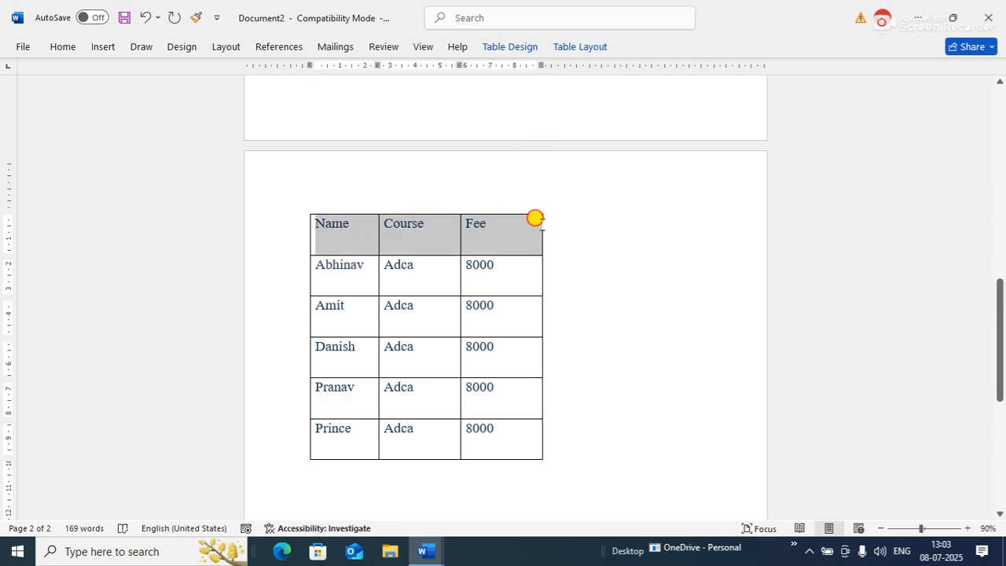
left_click(634, 344)
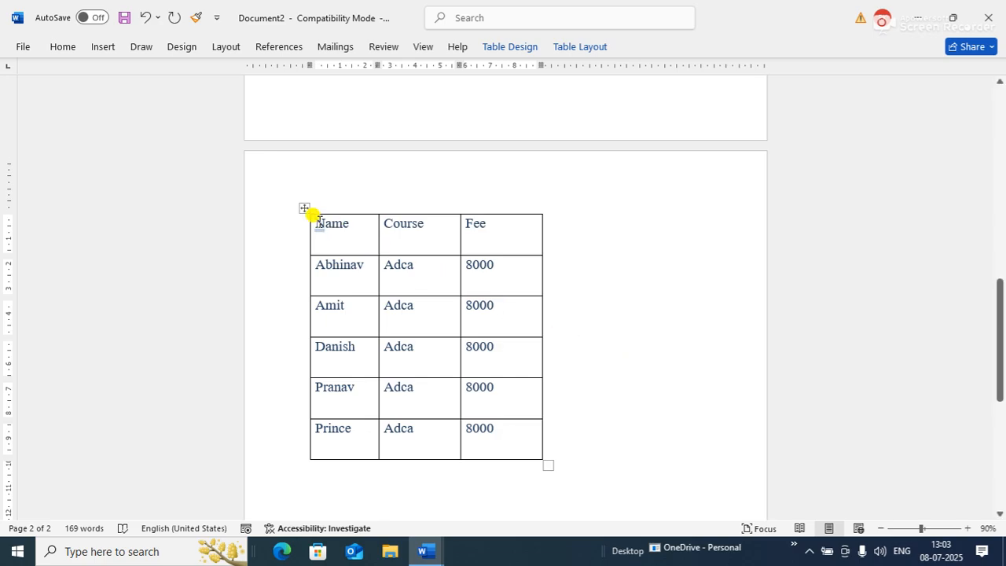
left_click_drag(316, 219, 508, 230)
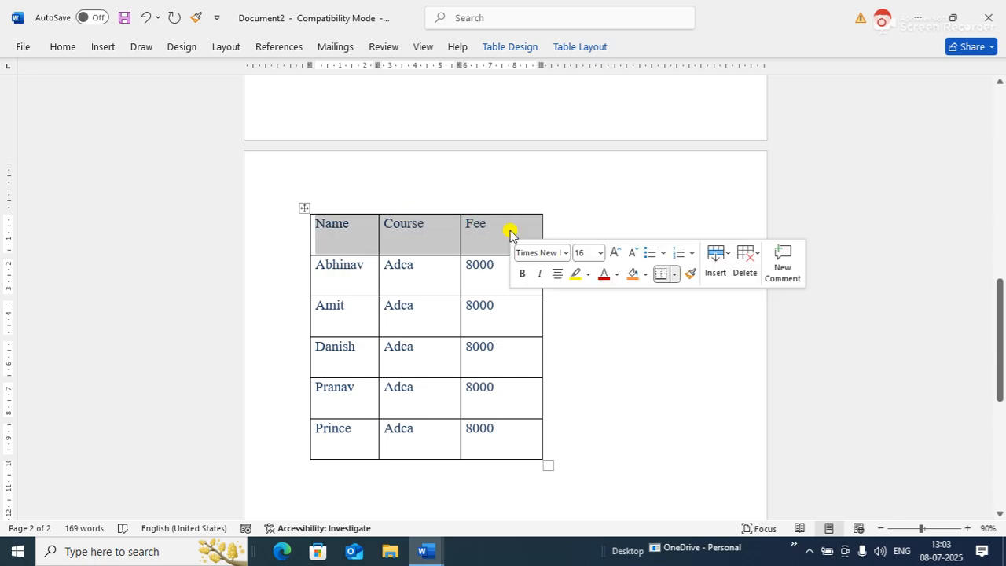
left_click(69, 48)
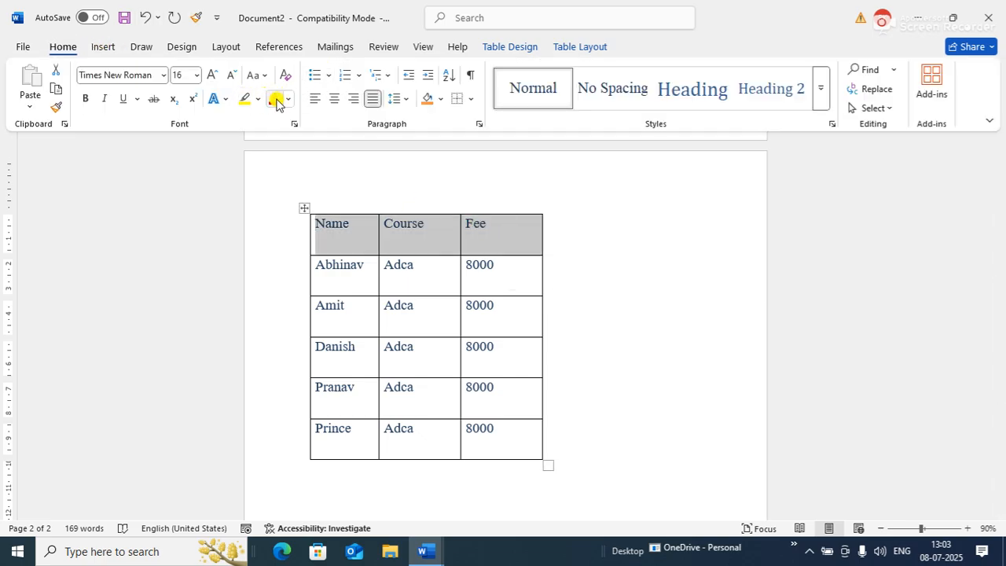
left_click(427, 100)
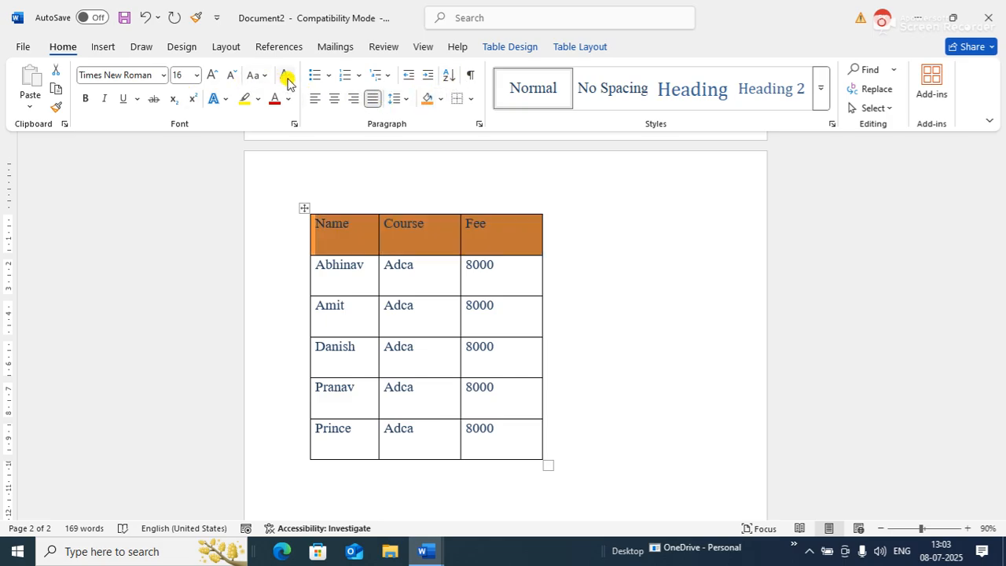
left_click(335, 99)
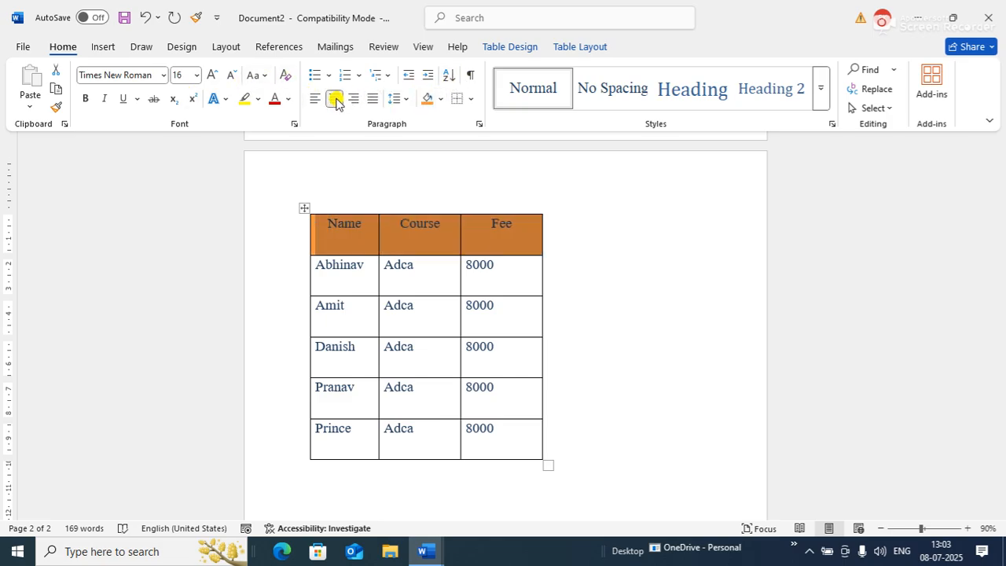
Set the heading row's font to Algerian and its text colour to white.
left_click(140, 74)
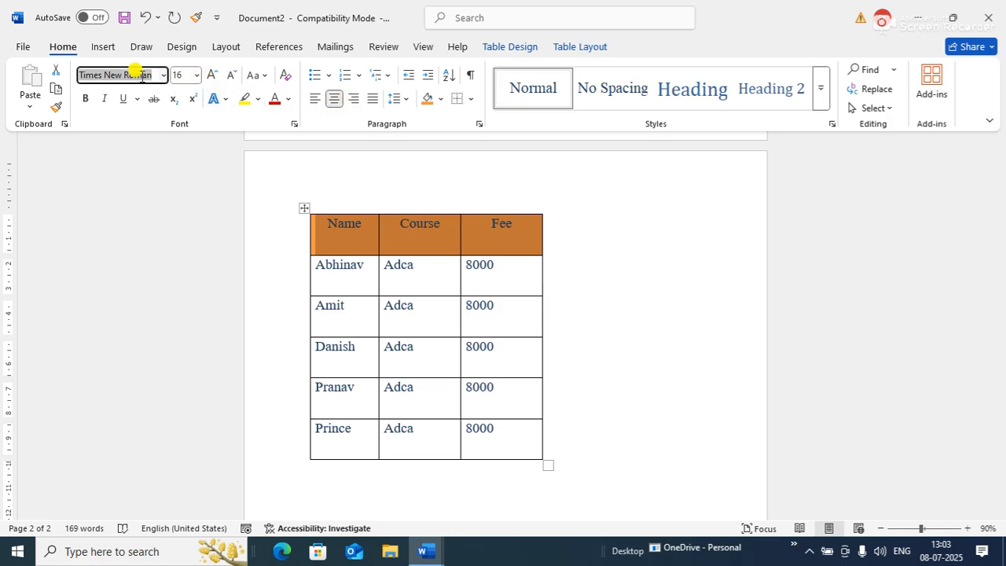
type("Algerian")
key("Return")
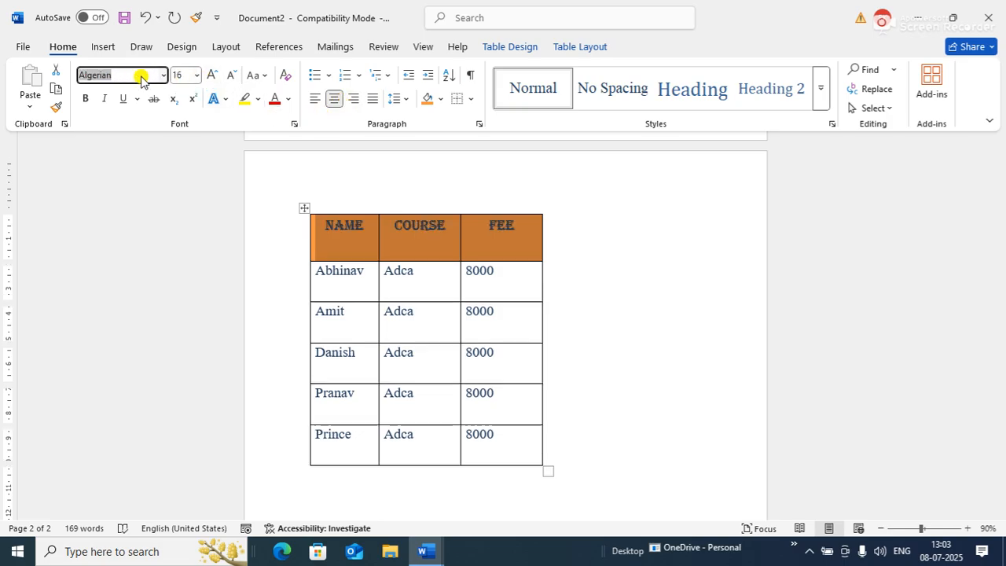
left_click(287, 99)
left_click(281, 196)
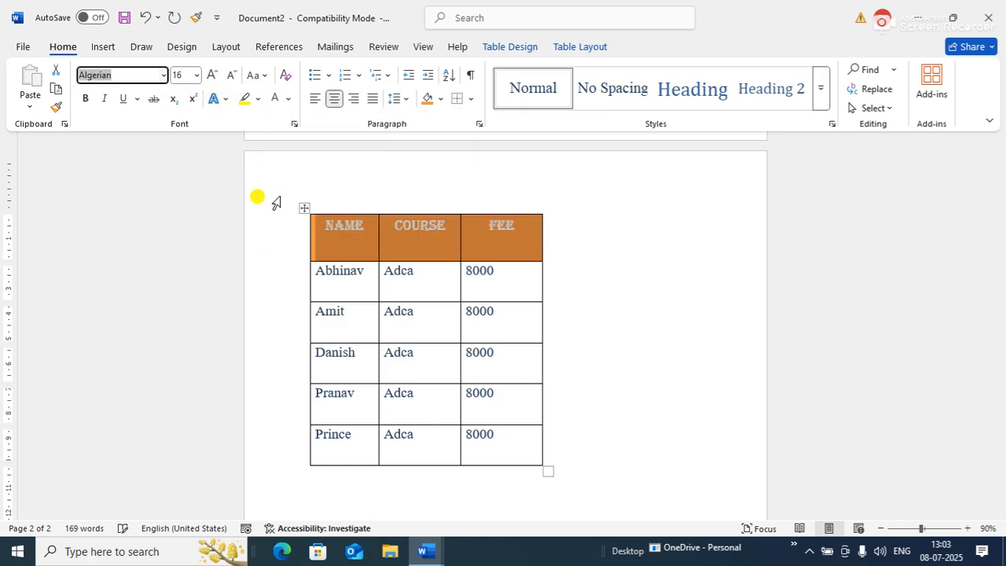
left_click(671, 256)
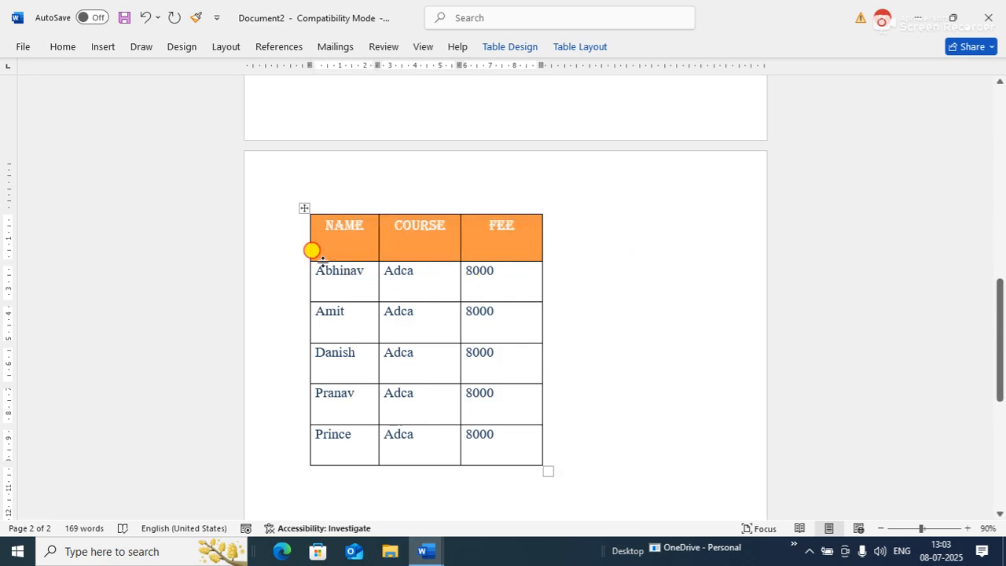
Widen the whole table to about 13 cm, keeping its height.
left_click_drag(322, 261, 359, 248)
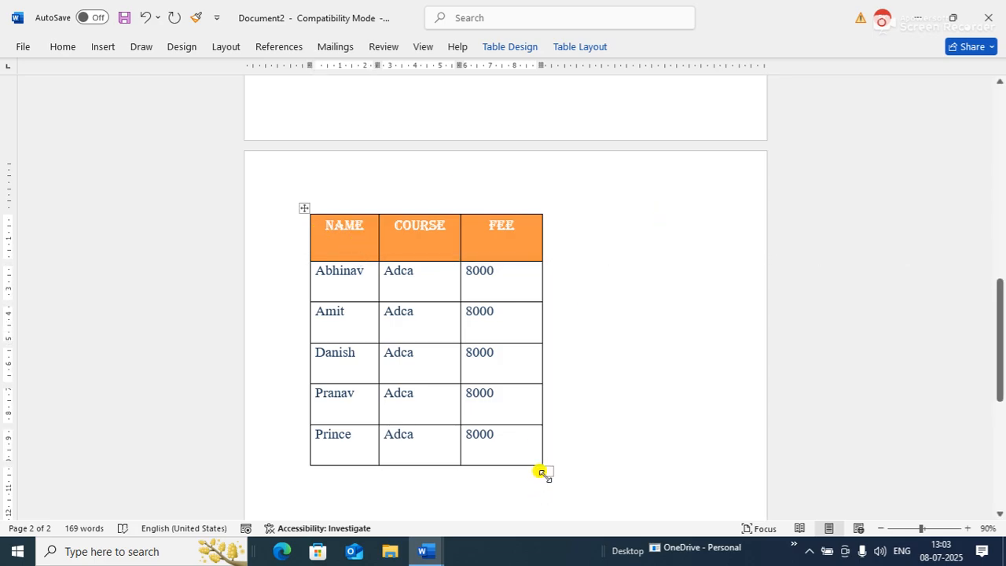
left_click_drag(540, 471, 645, 464)
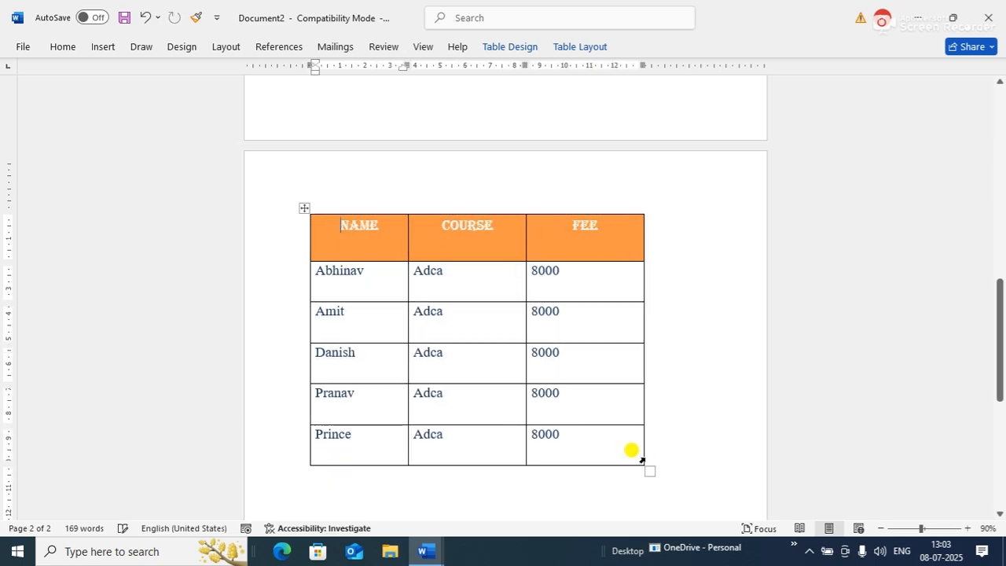
left_click(576, 48)
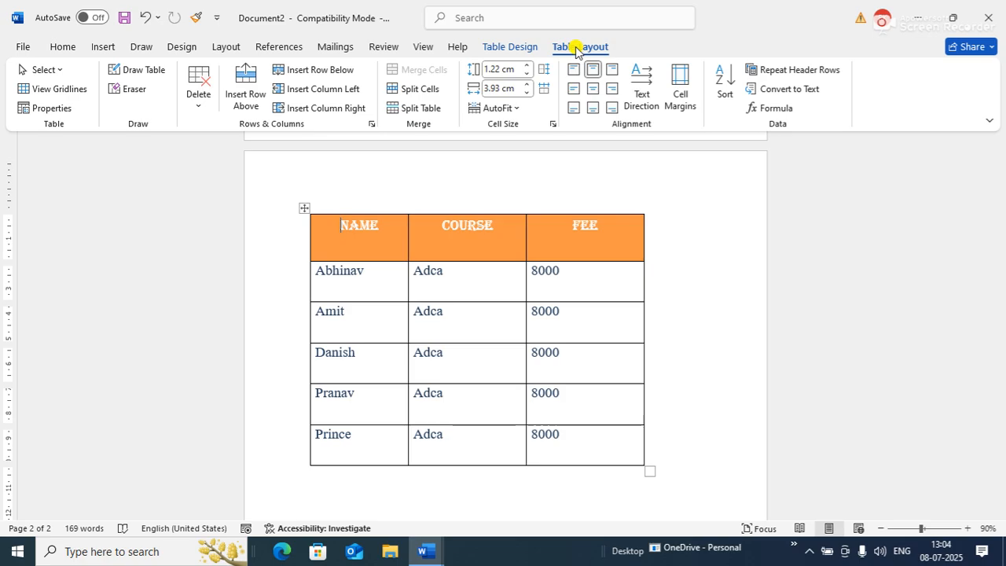
left_click(329, 236)
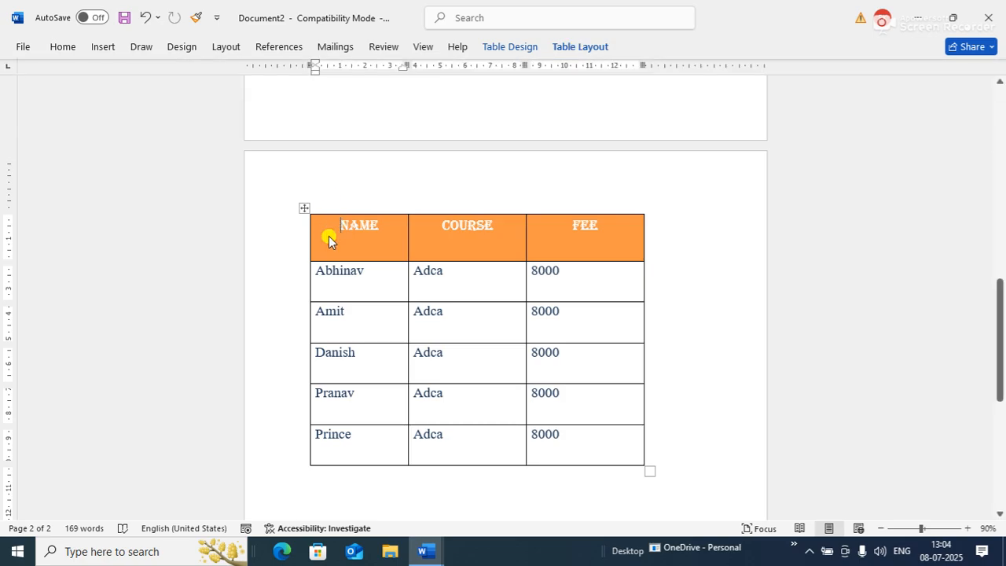
left_click_drag(330, 223, 594, 231)
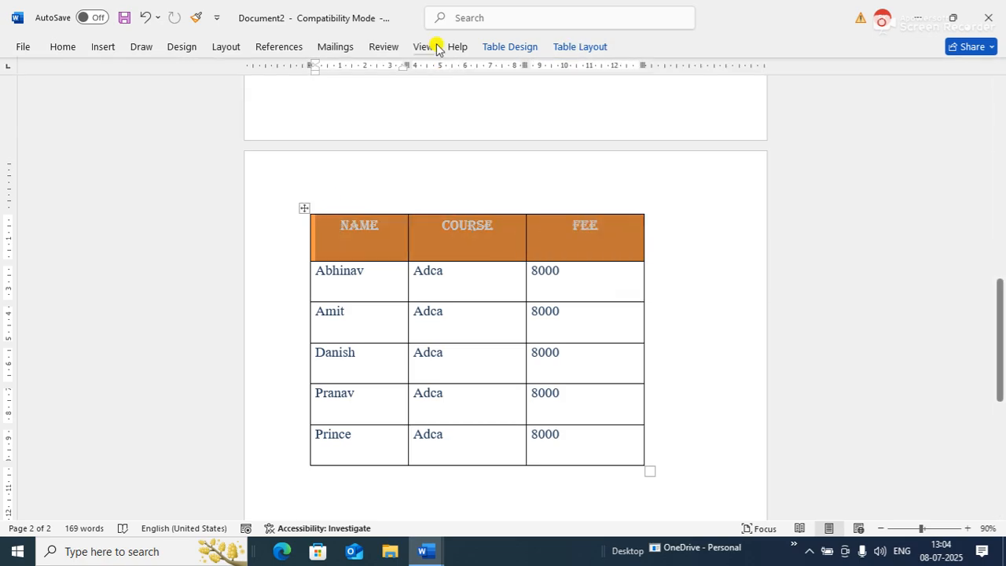
left_click(569, 49)
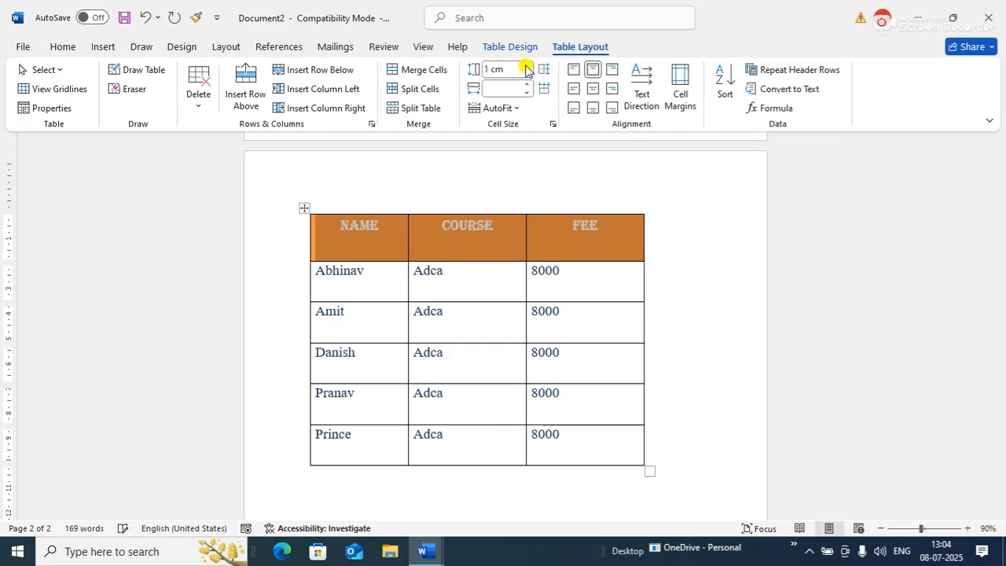
left_click(662, 169)
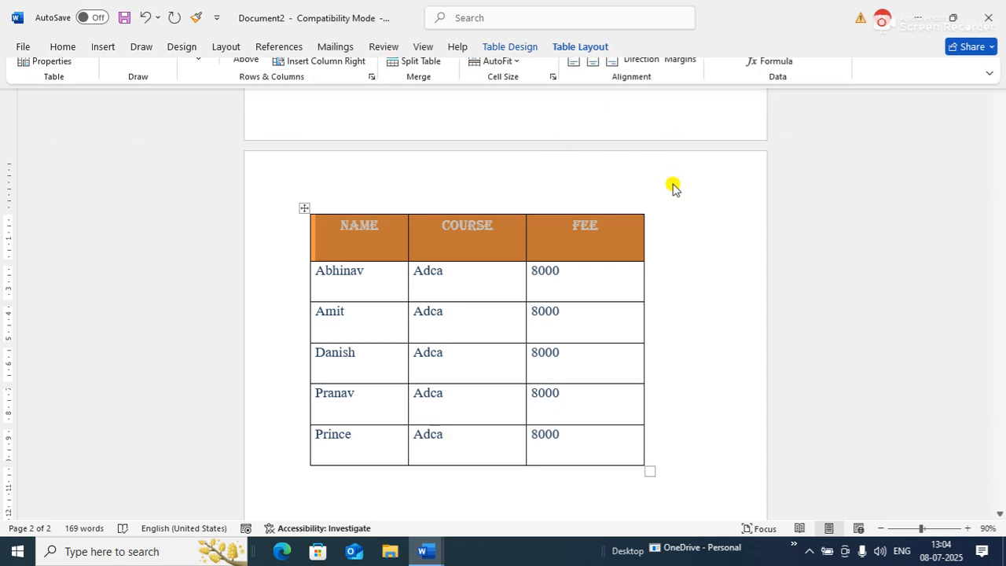
left_click(726, 240)
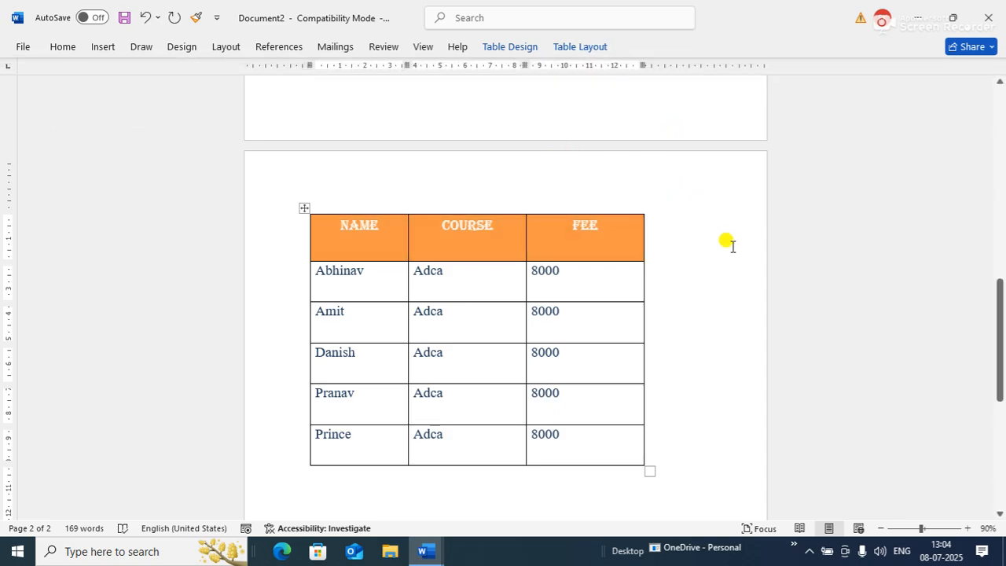
left_click(62, 47)
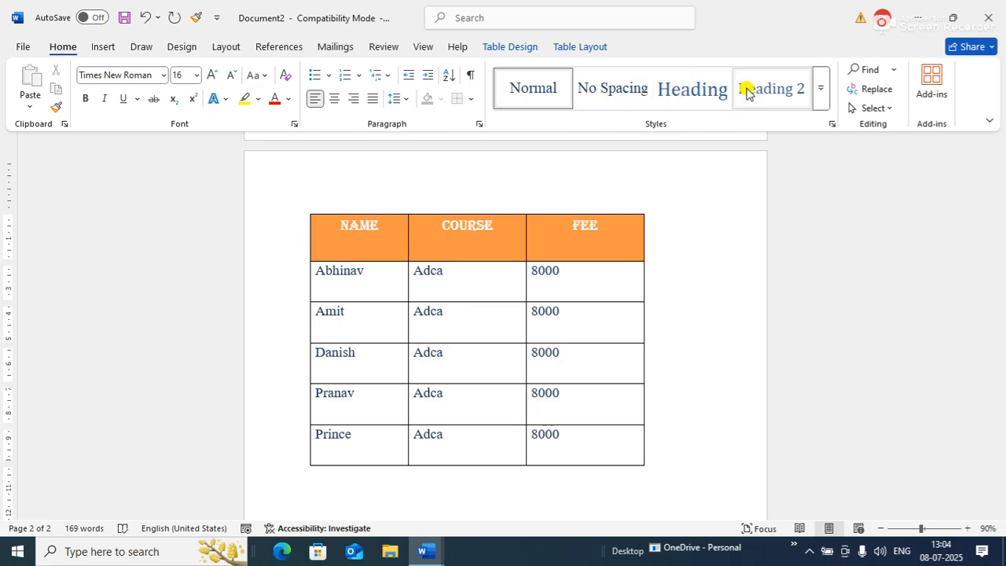
left_click(273, 49)
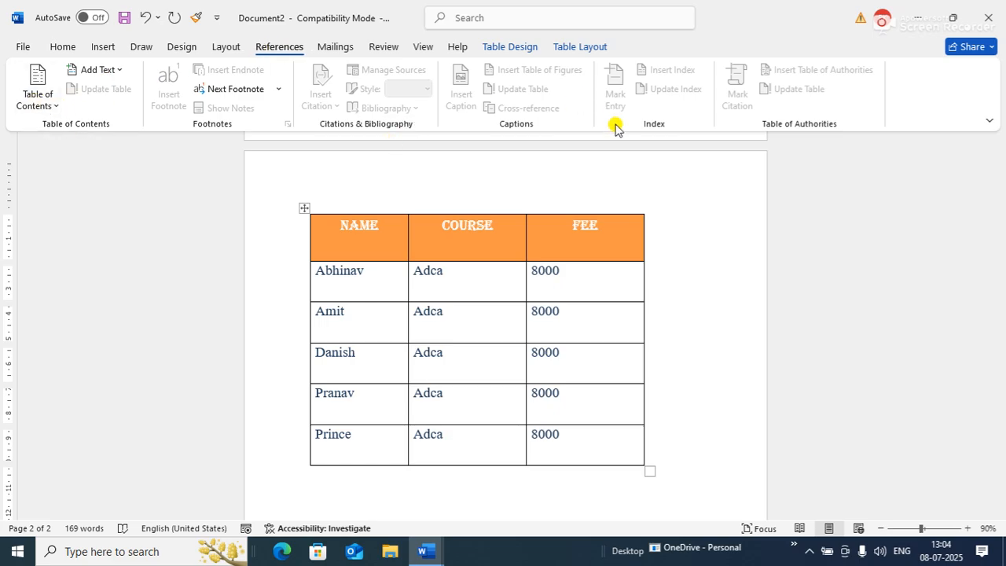
left_click(104, 48)
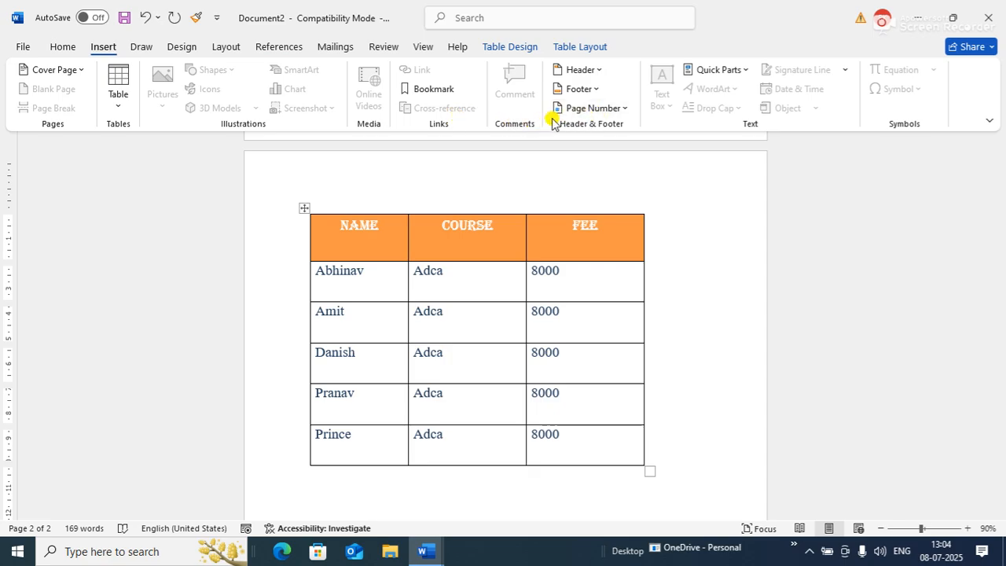
left_click(66, 50)
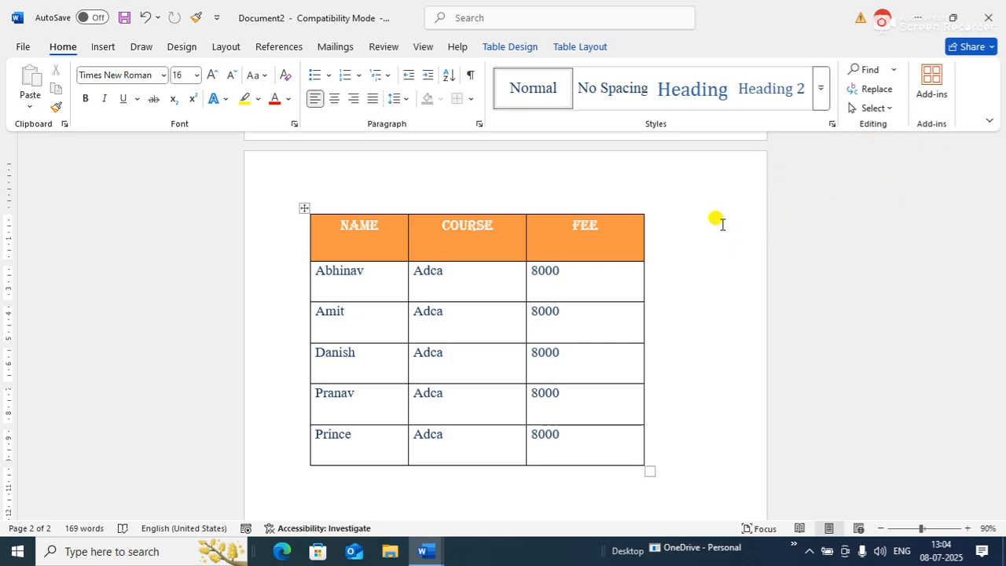
Select the whole student table and open Find and Replace for it, placing the dialog clear of the table.
key("ctrl+F1")
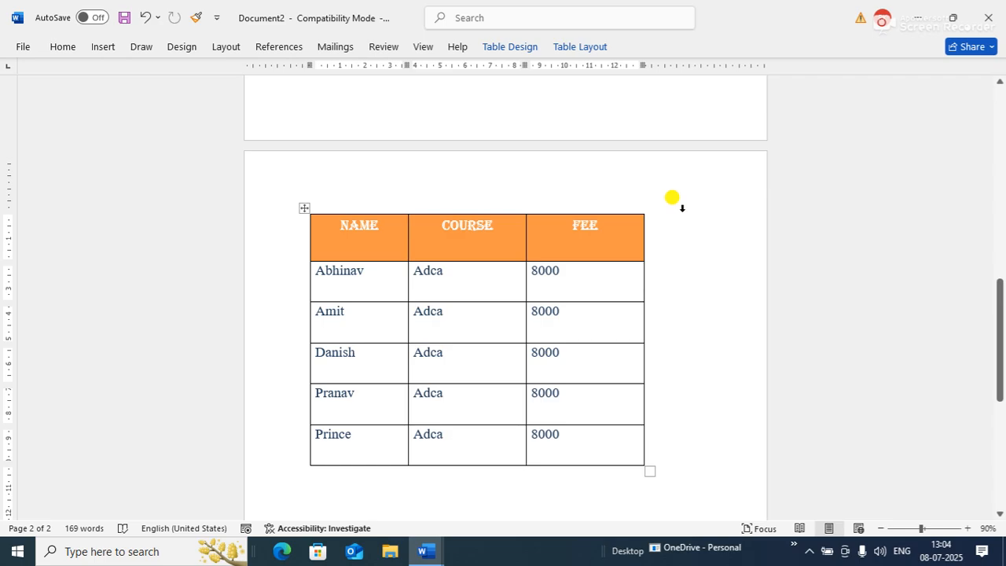
left_click_drag(1000, 325, 999, 346)
left_click(445, 218)
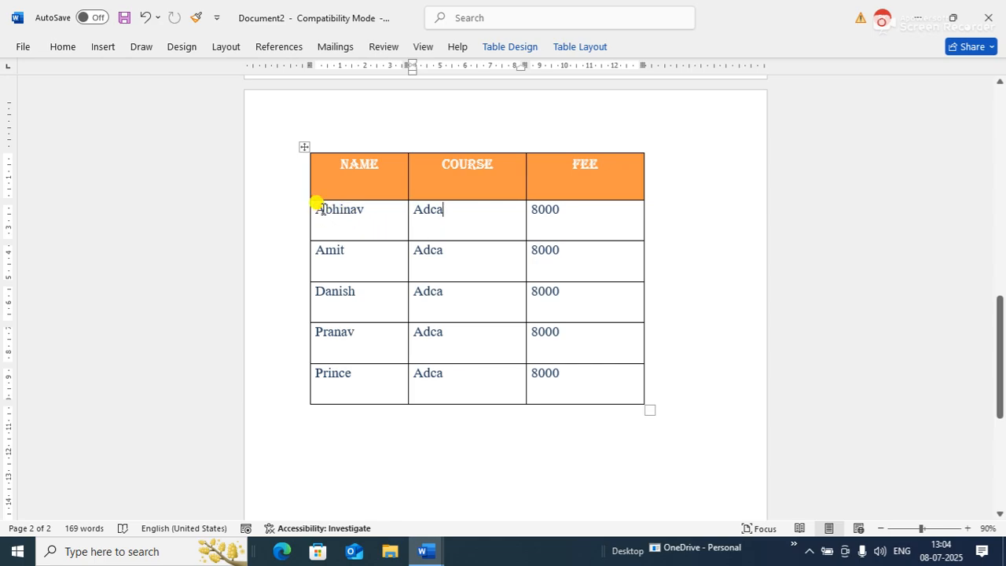
left_click(305, 147)
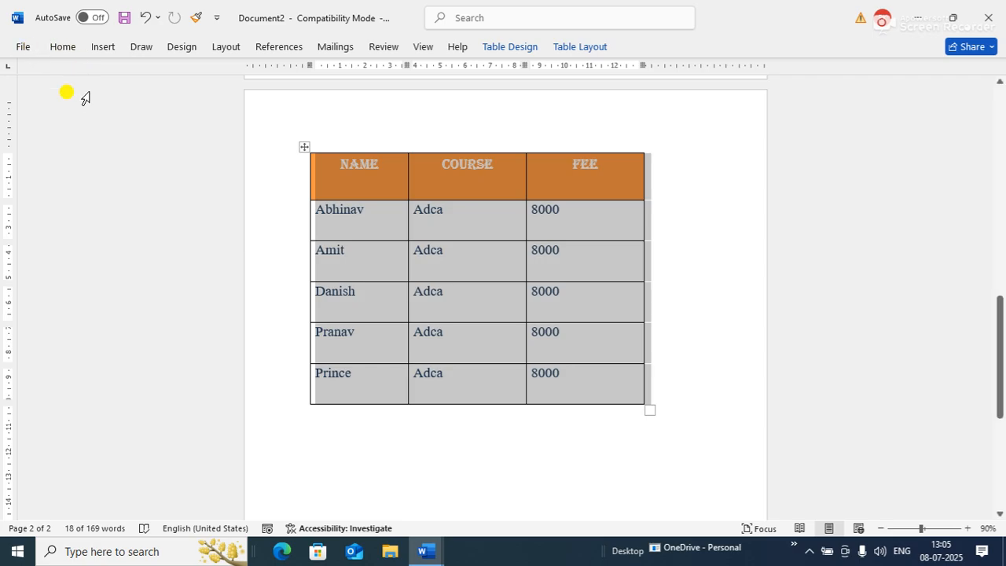
key("ctrl+h")
left_click_drag(446, 193, 822, 229)
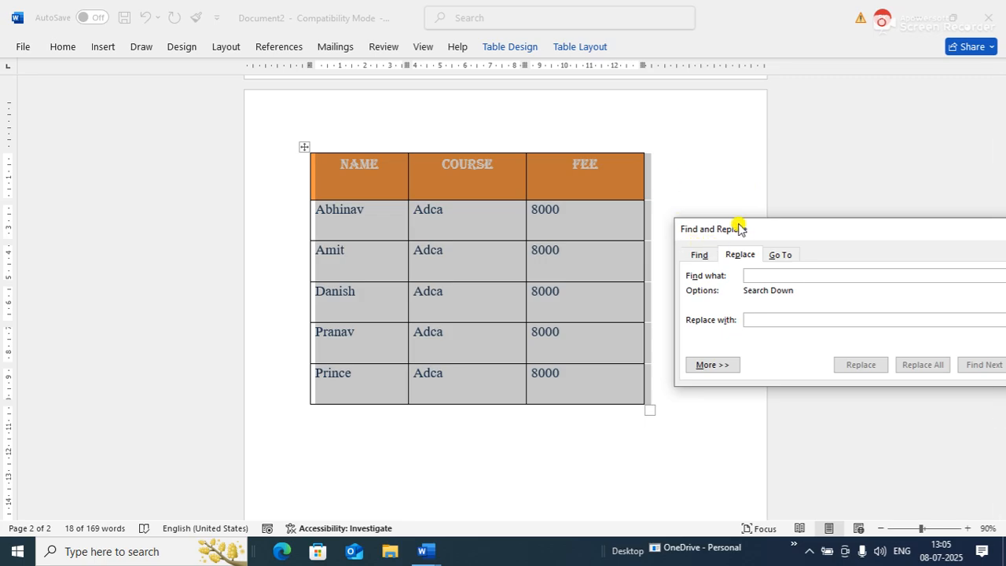
left_click_drag(739, 228, 717, 114)
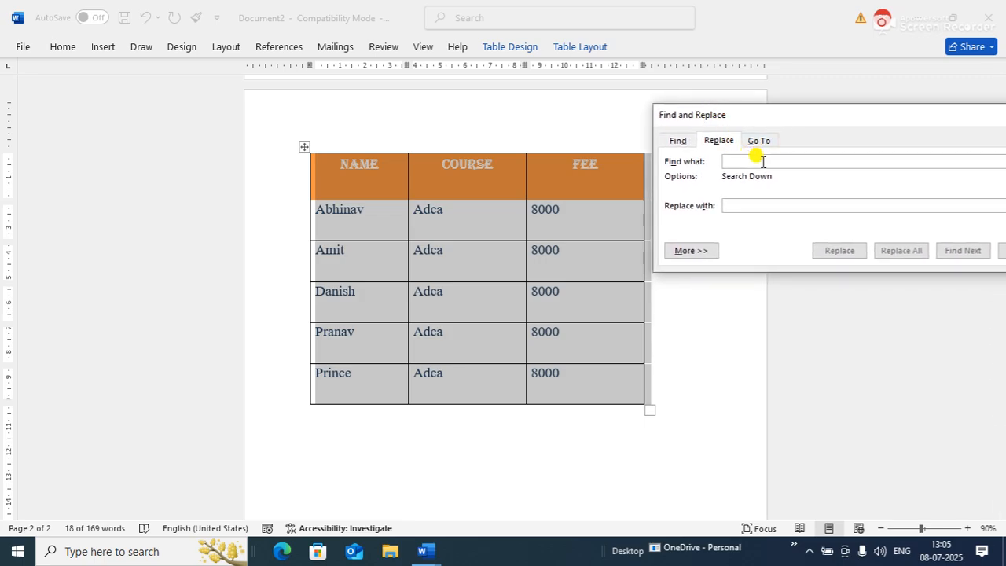
Replace every ADCA with DIH in the selected table, continuing the search through the rest of the document.
type("ad")
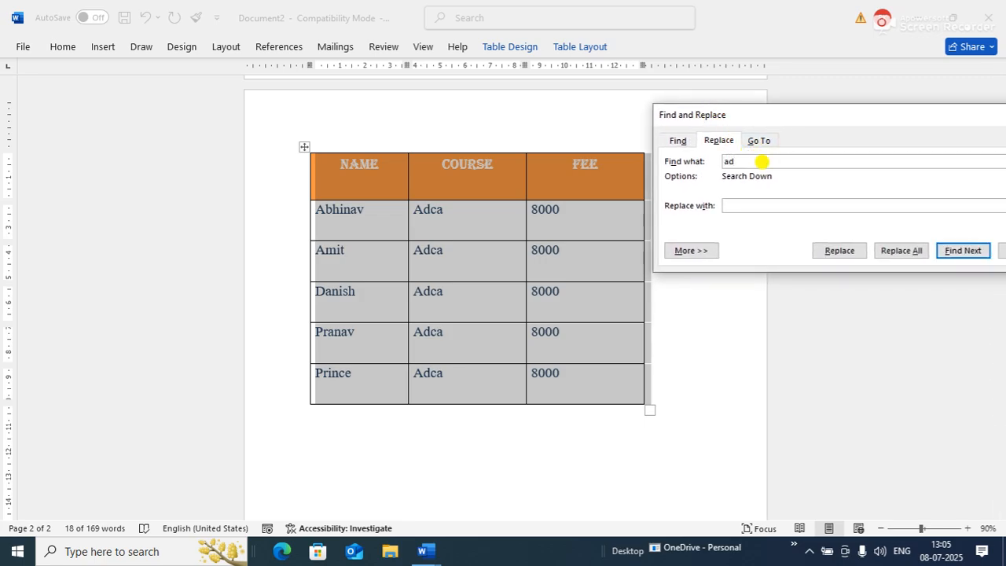
key("BackSpace")
key("BackSpace")
type("ADCA")
key("Tab")
type("DIH")
left_click(896, 253)
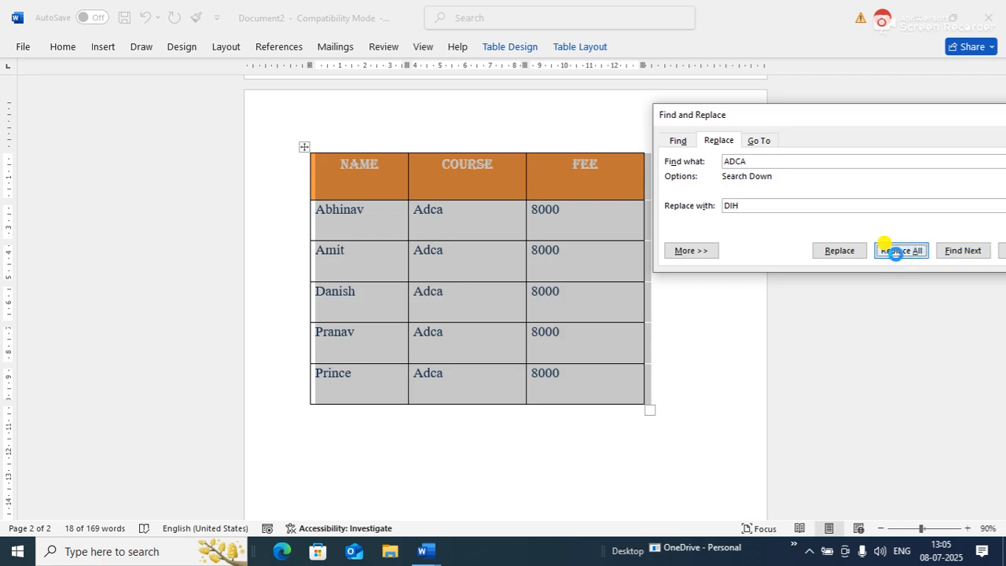
left_click(474, 319)
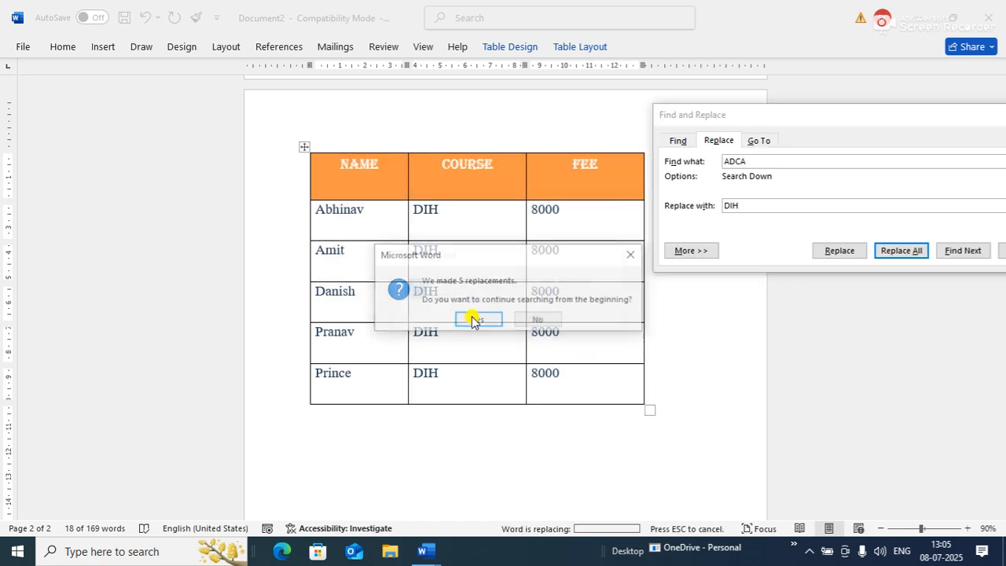
left_click(476, 319)
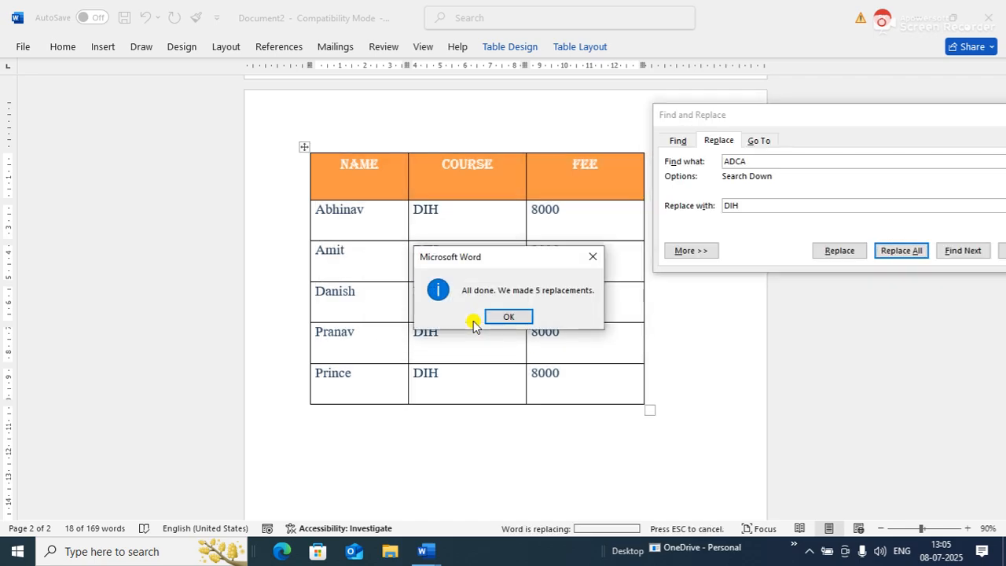
left_click(511, 315)
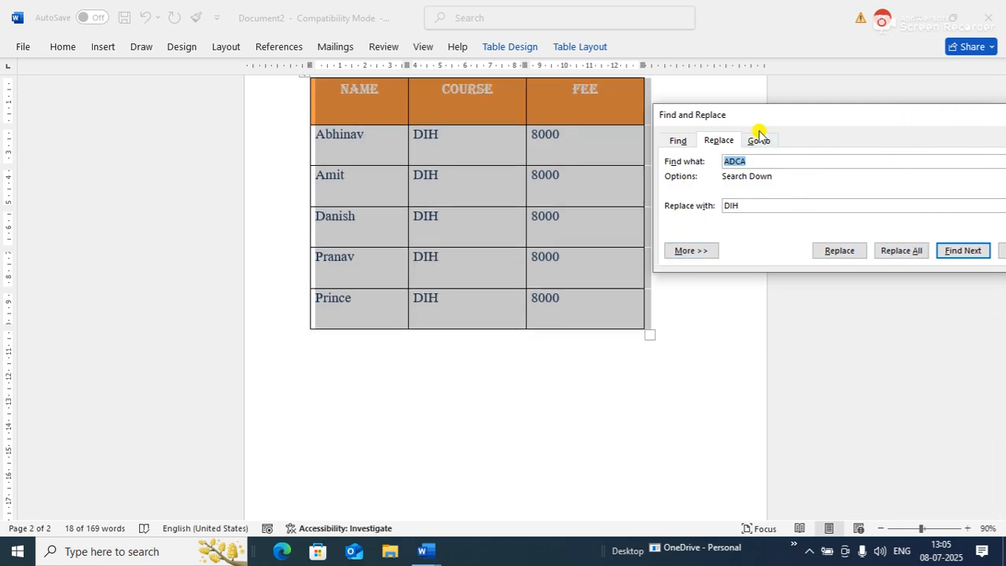
Replace every DIH with ADCA in the table and the rest of the document, and close Find and Replace.
left_click_drag(759, 130, 482, 327)
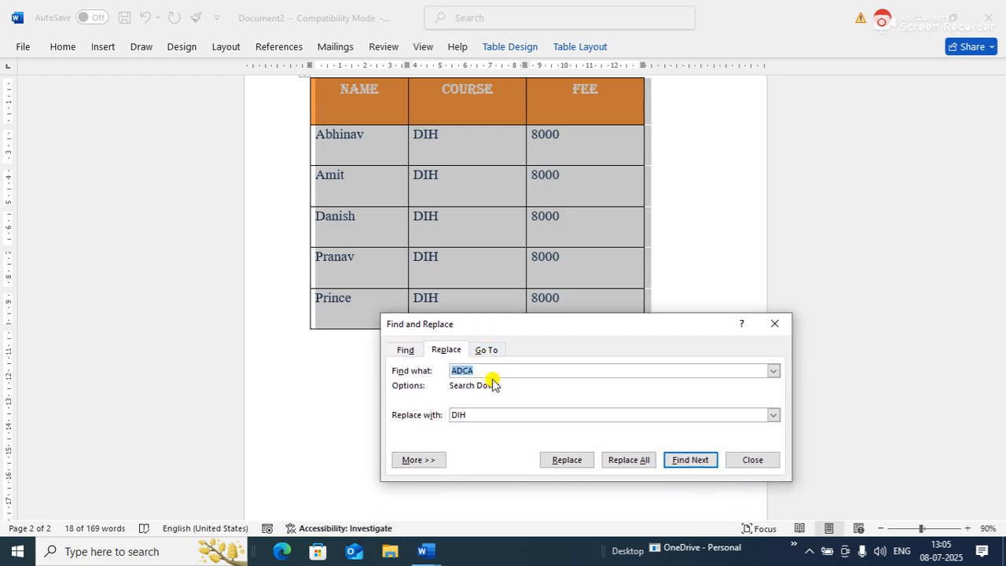
type("DIH")
key("Tab")
type("ADCA")
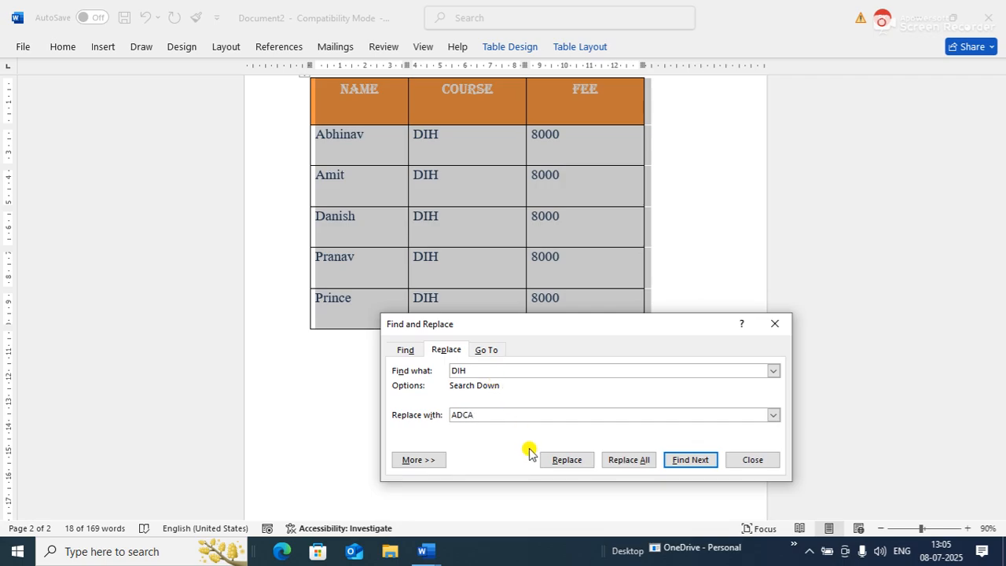
left_click(617, 460)
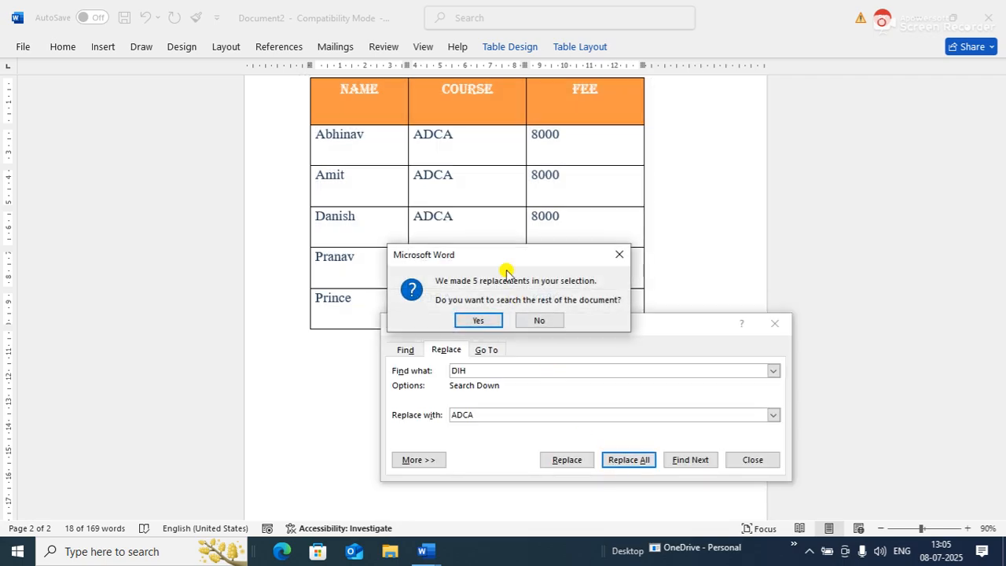
left_click(474, 322)
left_click(490, 320)
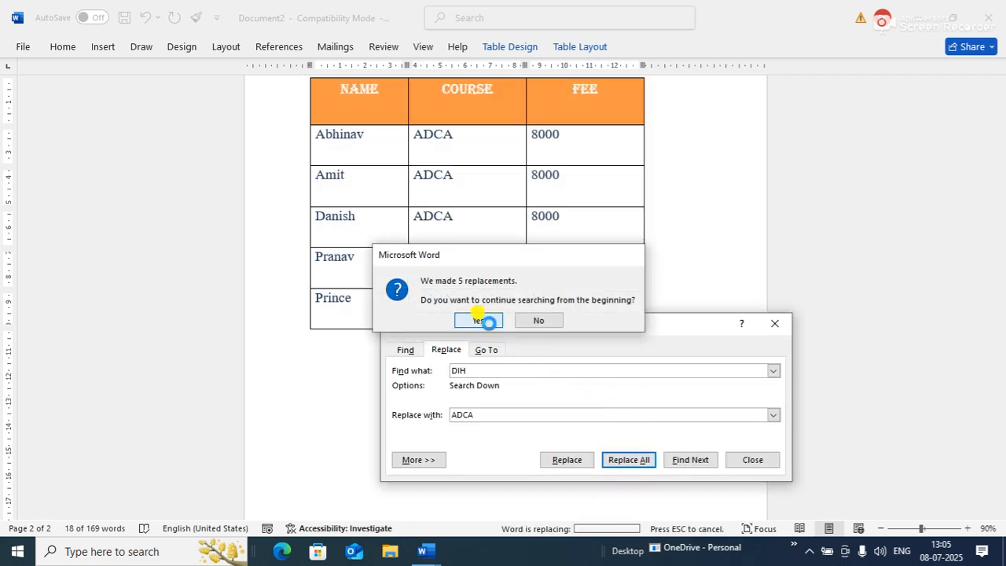
left_click(495, 318)
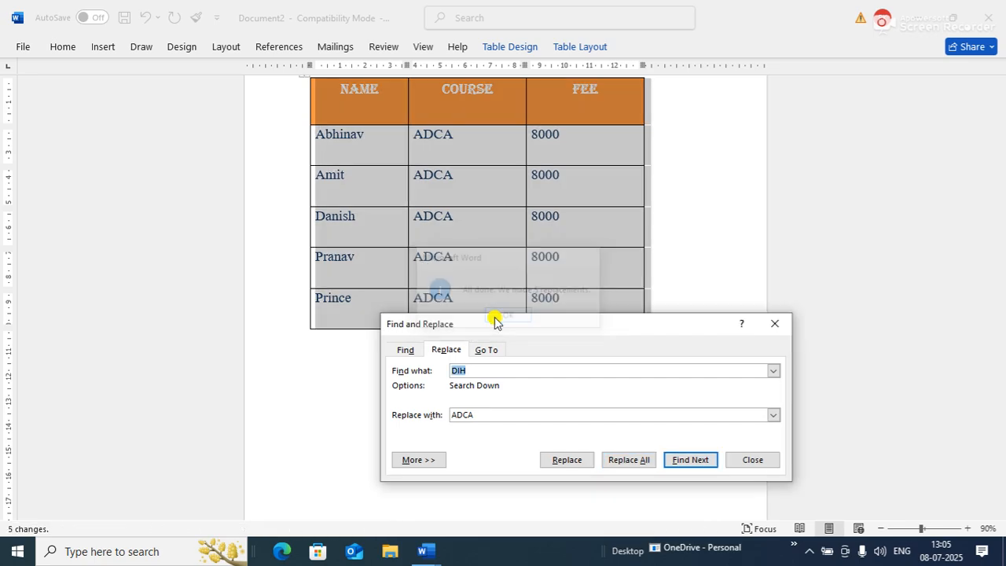
left_click(759, 461)
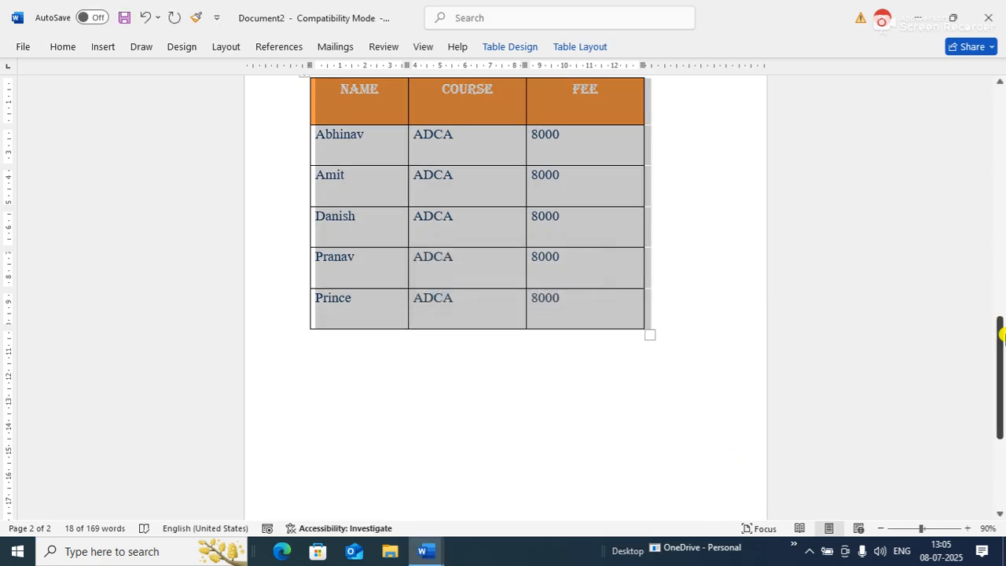
left_click_drag(995, 364, 995, 331)
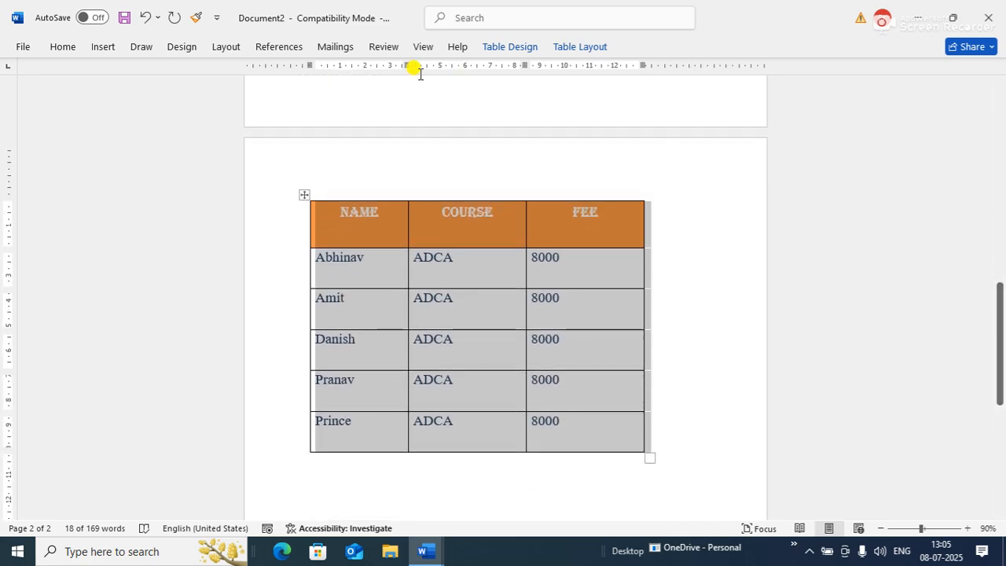
left_click(52, 47)
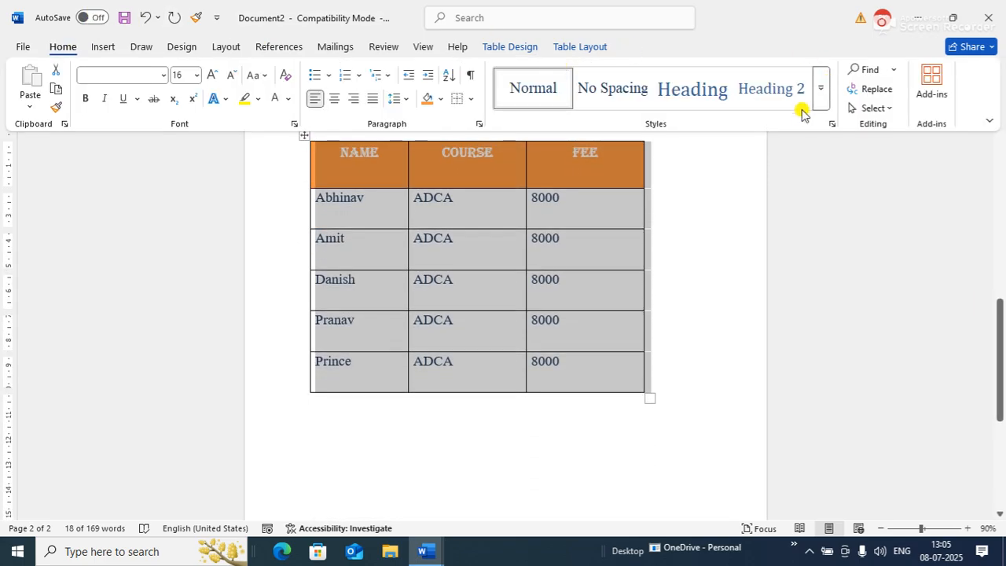
left_click(949, 229)
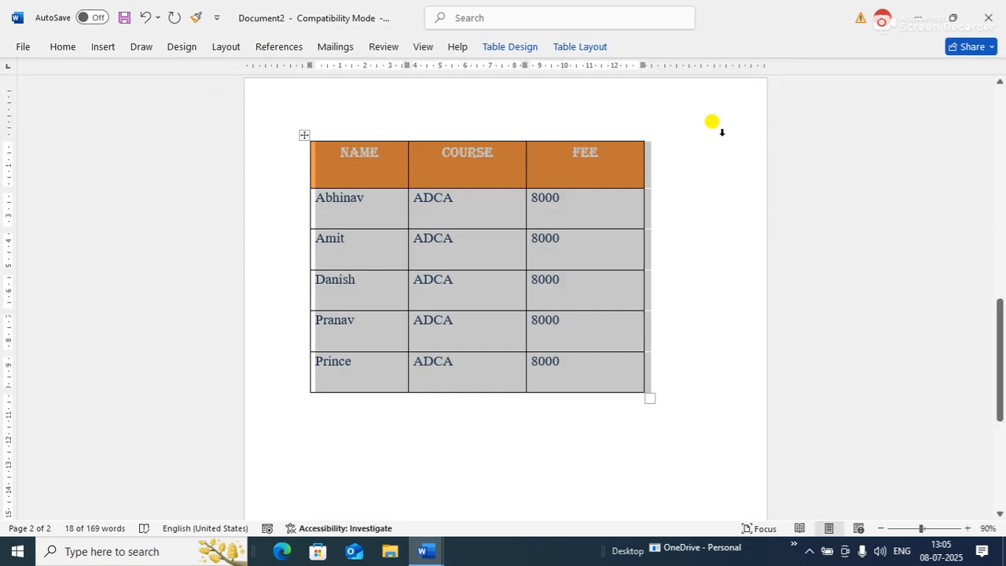
left_click(60, 48)
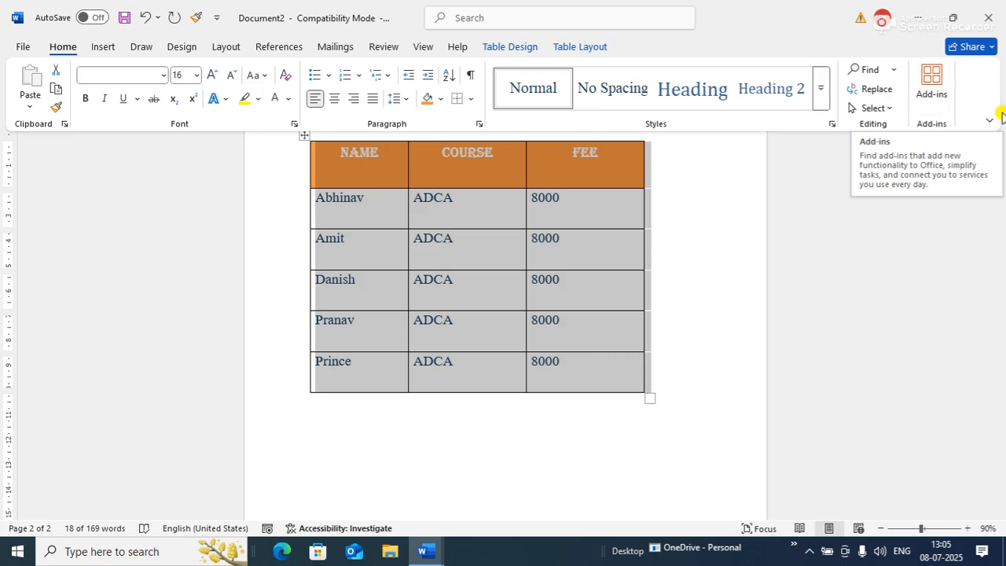
left_click(936, 318)
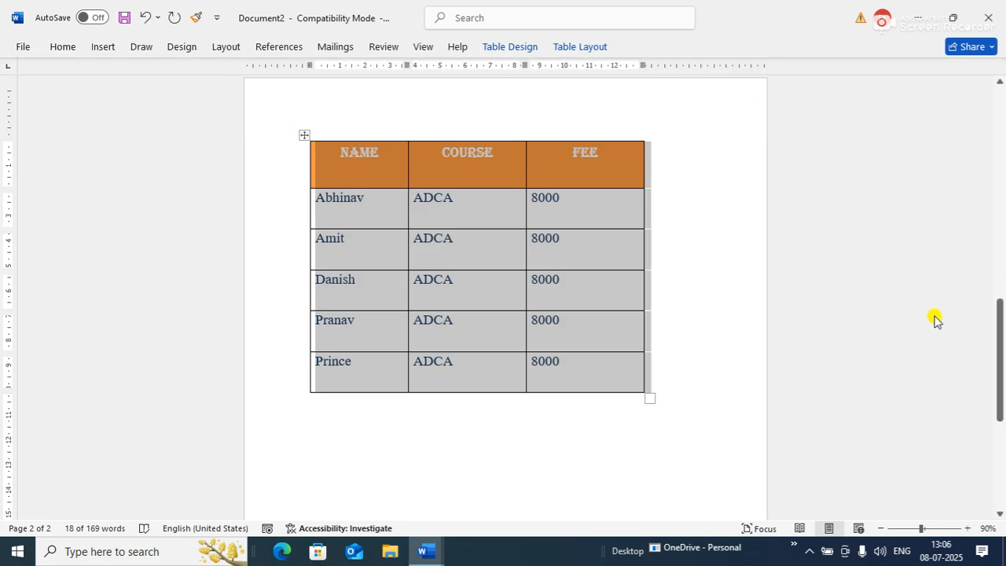